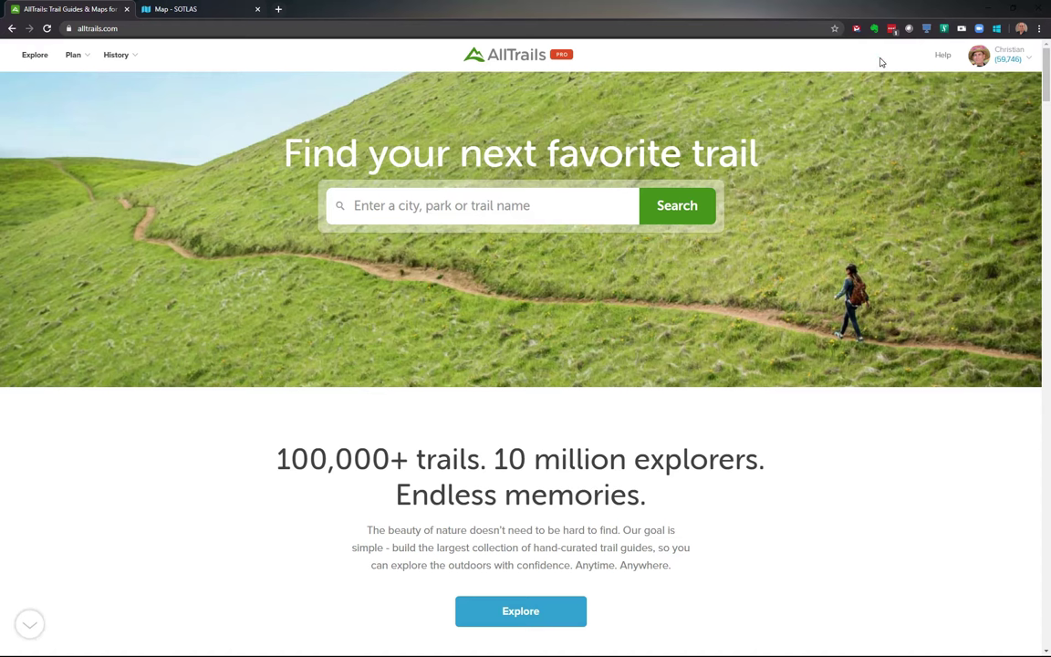
- Explore the San Diego trail map and open the Black Mountain via Service Road trail in Black Mountain Open Space
{"action": "left_click", "coordinate": [34, 55]}
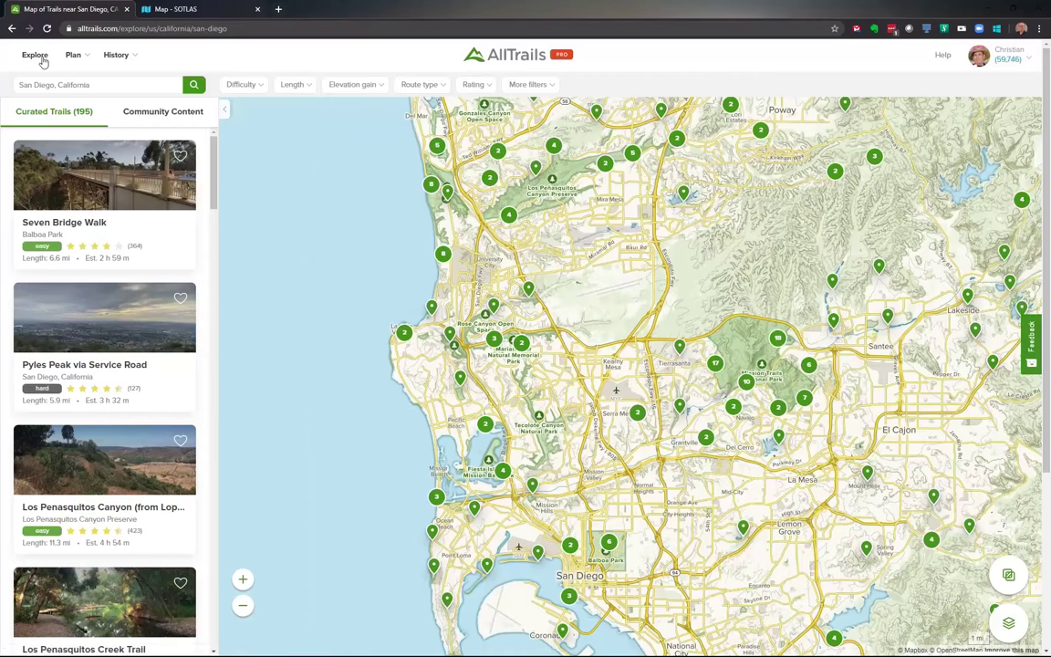
{"action": "left_click_drag", "start_coordinate": [619, 265], "coordinate": [627, 500]}
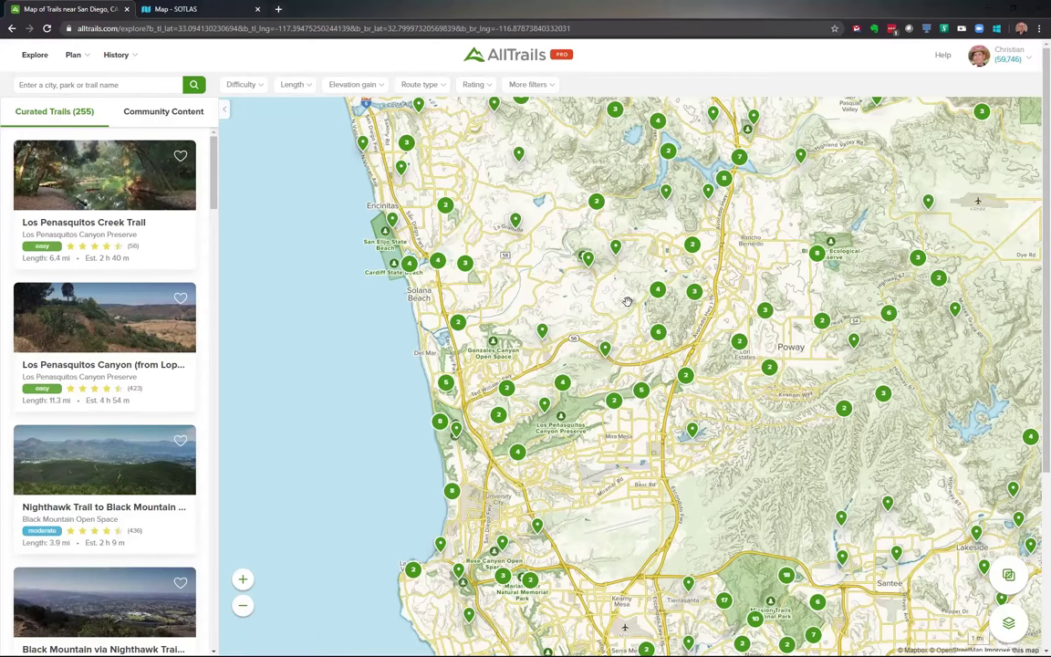
{"action": "double_click", "coordinate": [627, 301]}
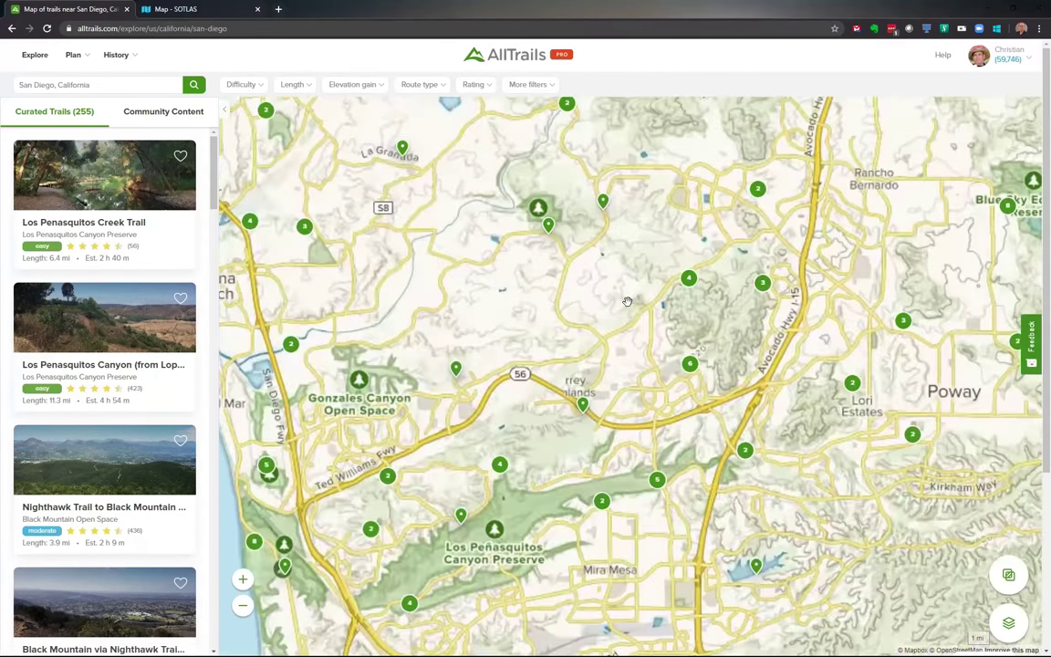
{"action": "double_click", "coordinate": [634, 292]}
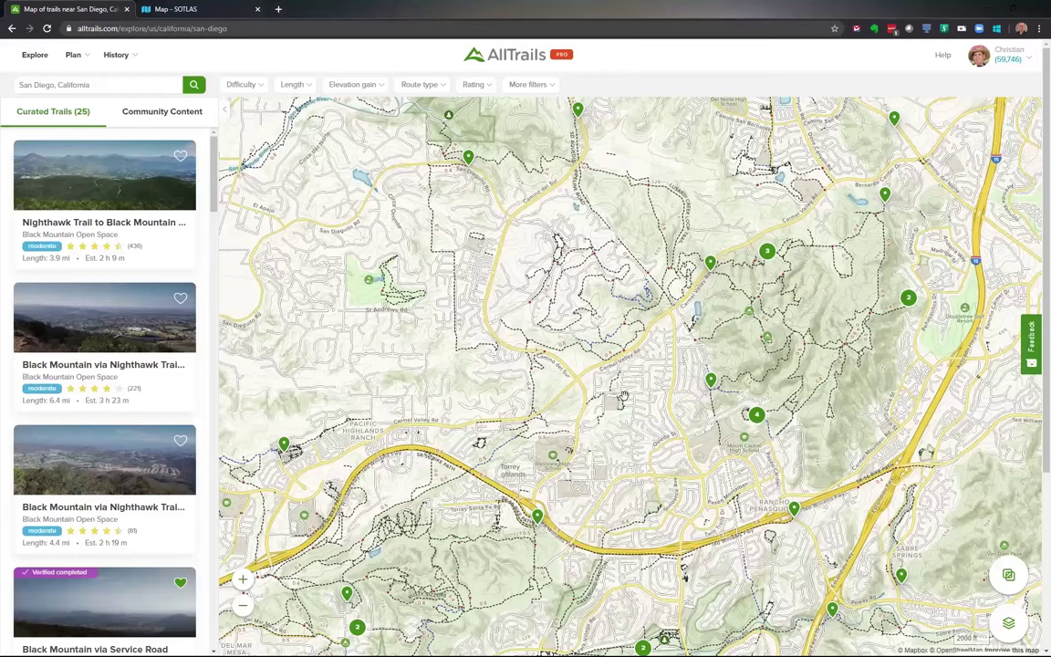
{"action": "mouse_move", "coordinate": [753, 422]}
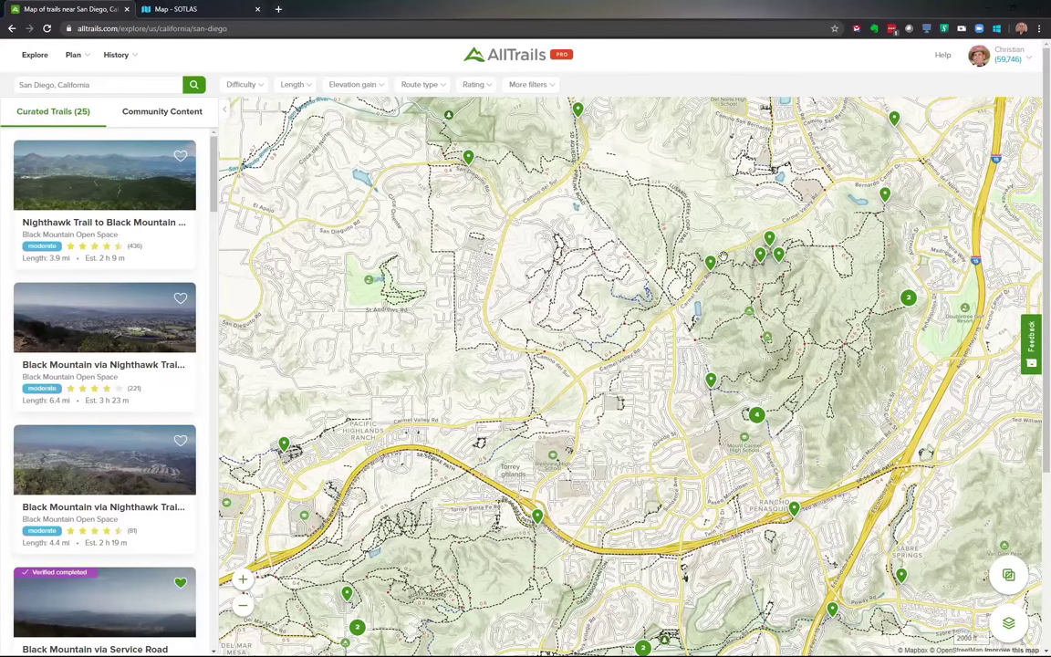
{"action": "mouse_move", "coordinate": [711, 264]}
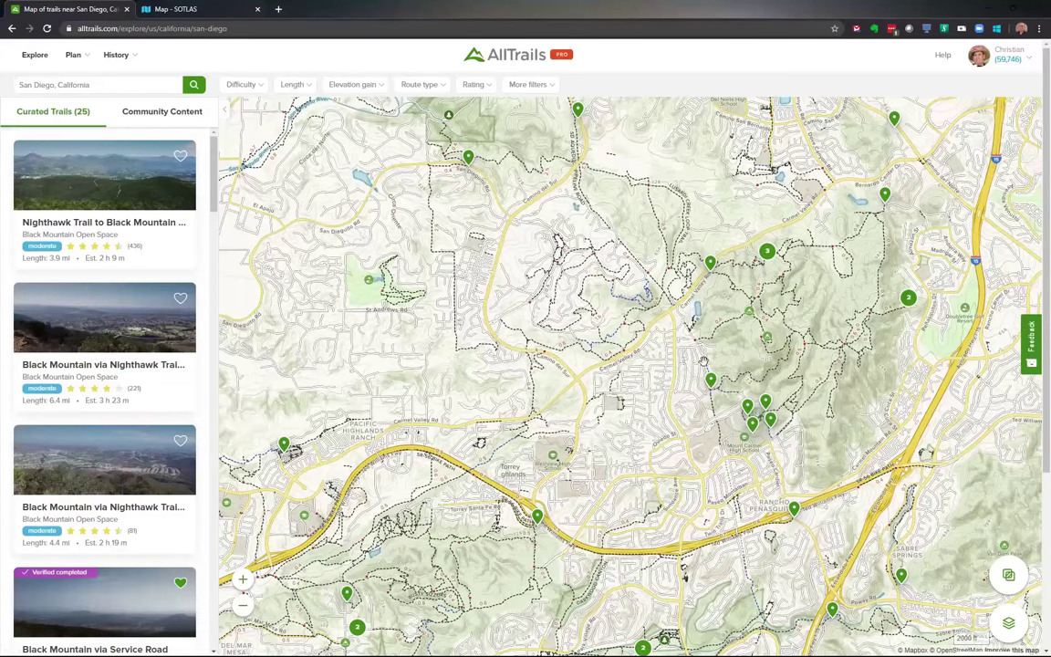
{"action": "mouse_move", "coordinate": [712, 390]}
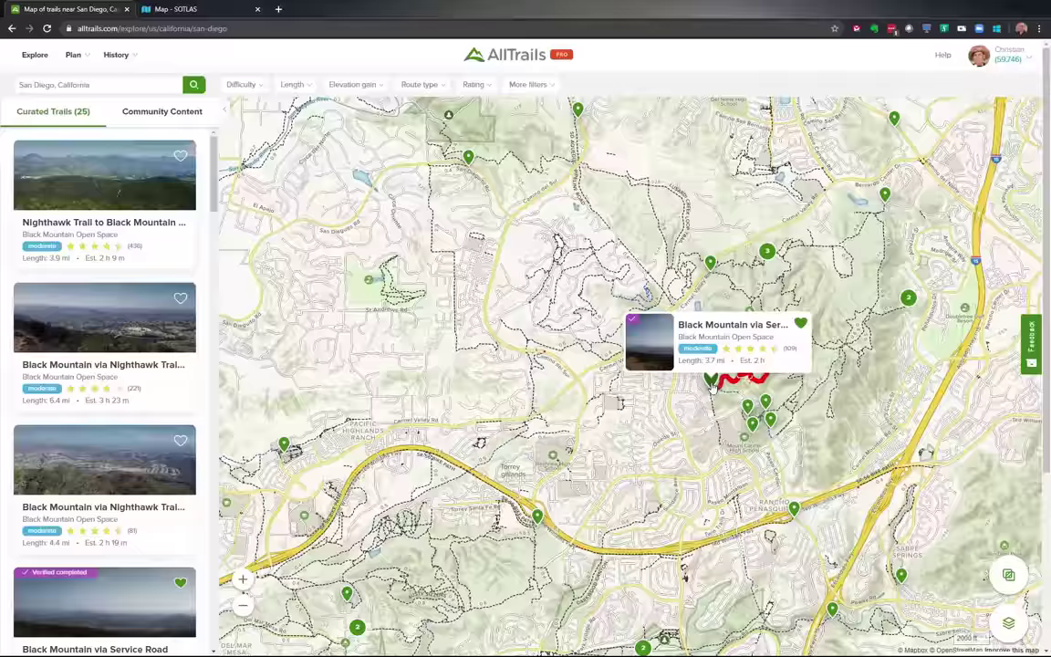
{"action": "left_click", "coordinate": [712, 387]}
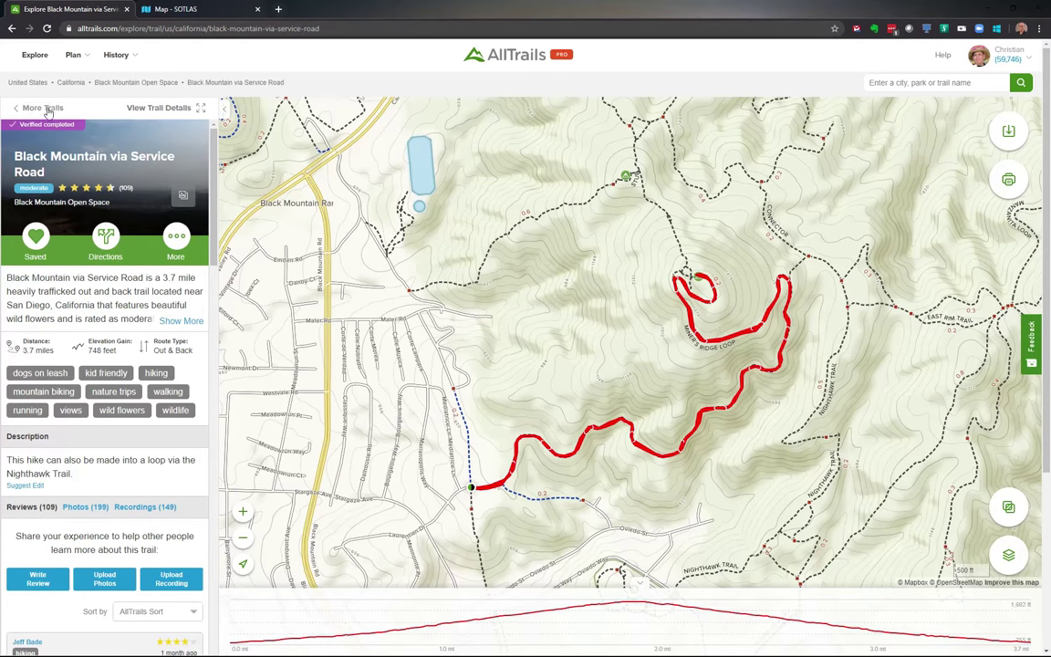
- Make a personal map copy of the Black Mountain via Service Road trail and open its red route for editing
{"action": "left_click", "coordinate": [1009, 135]}
{"action": "left_click", "coordinate": [1009, 135]}
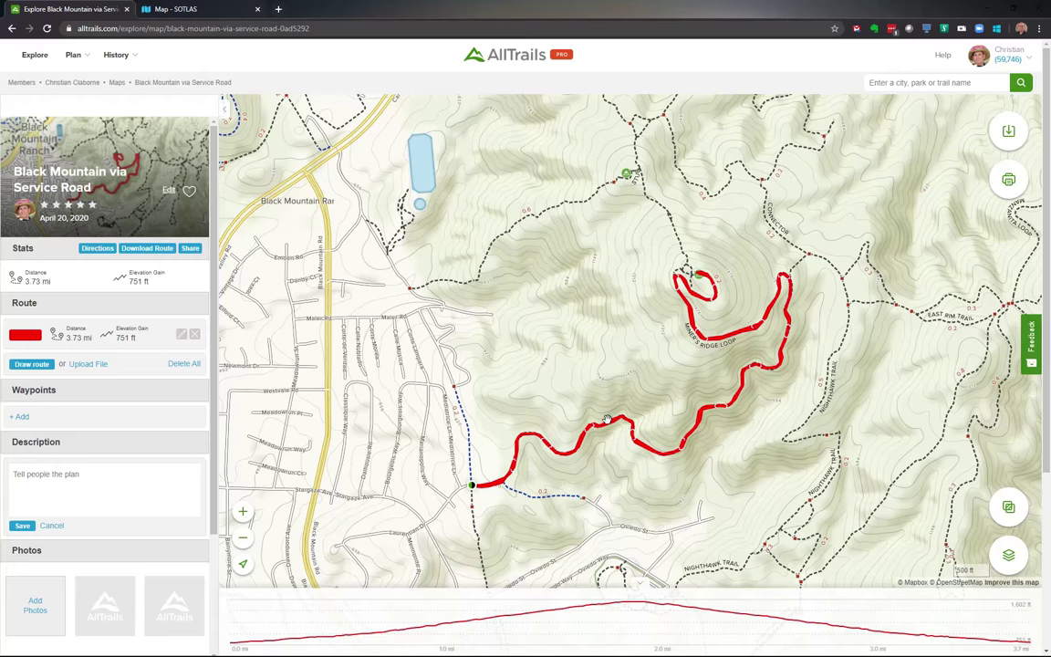
{"action": "scroll", "coordinate": [607, 418], "scroll_direction": "up", "scroll_amount": 5}
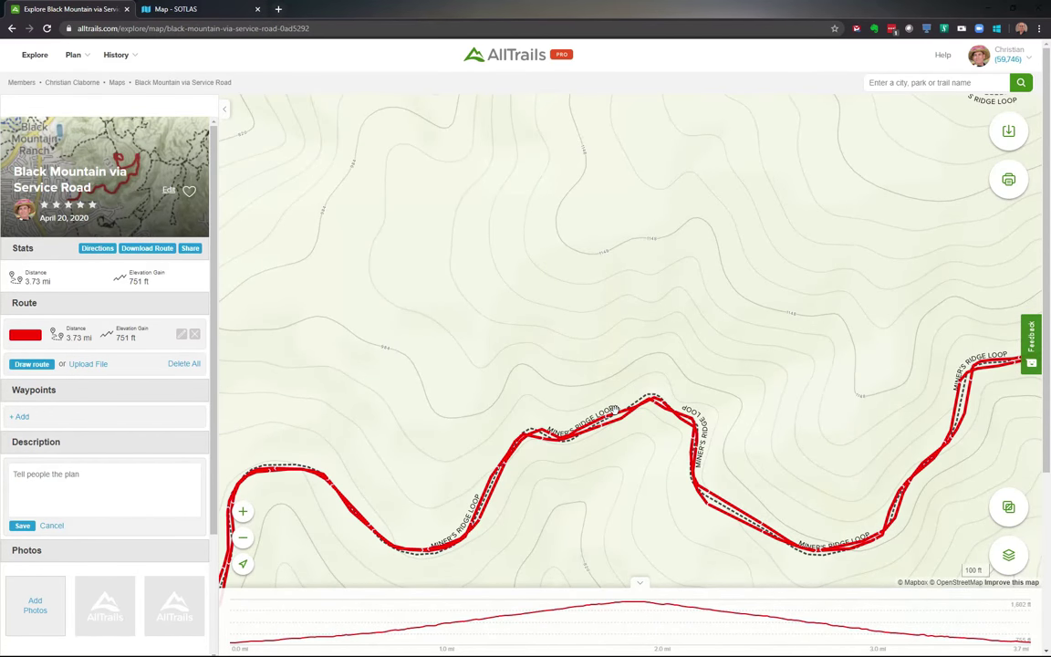
{"action": "left_click", "coordinate": [182, 337]}
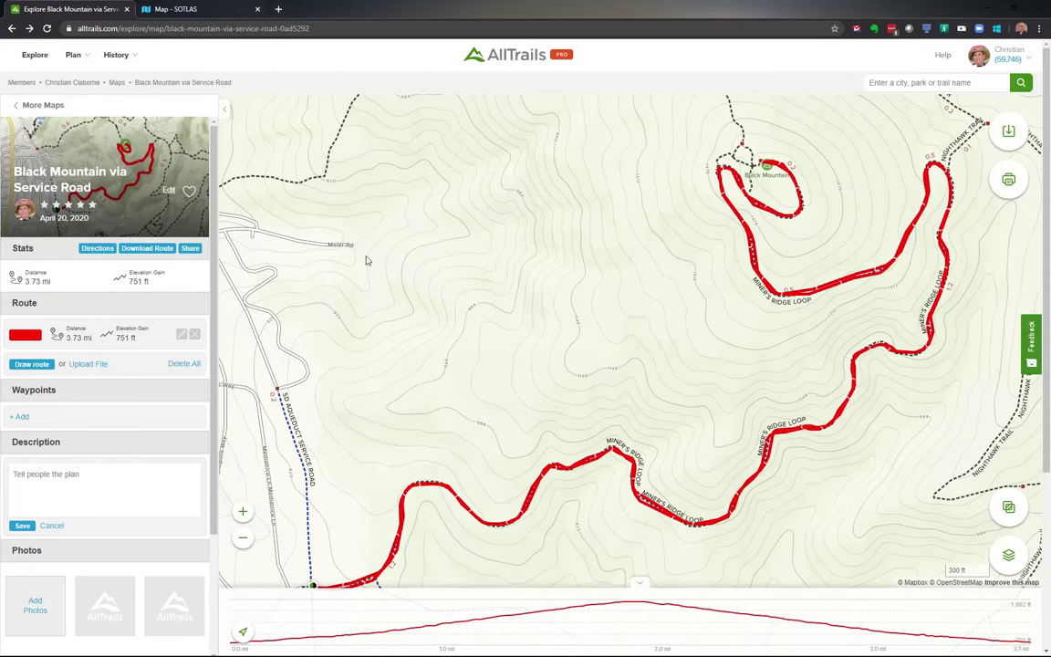
- Open the Black Mountain via Service Road map from the list of personal maps
{"action": "mouse_move", "coordinate": [81, 51]}
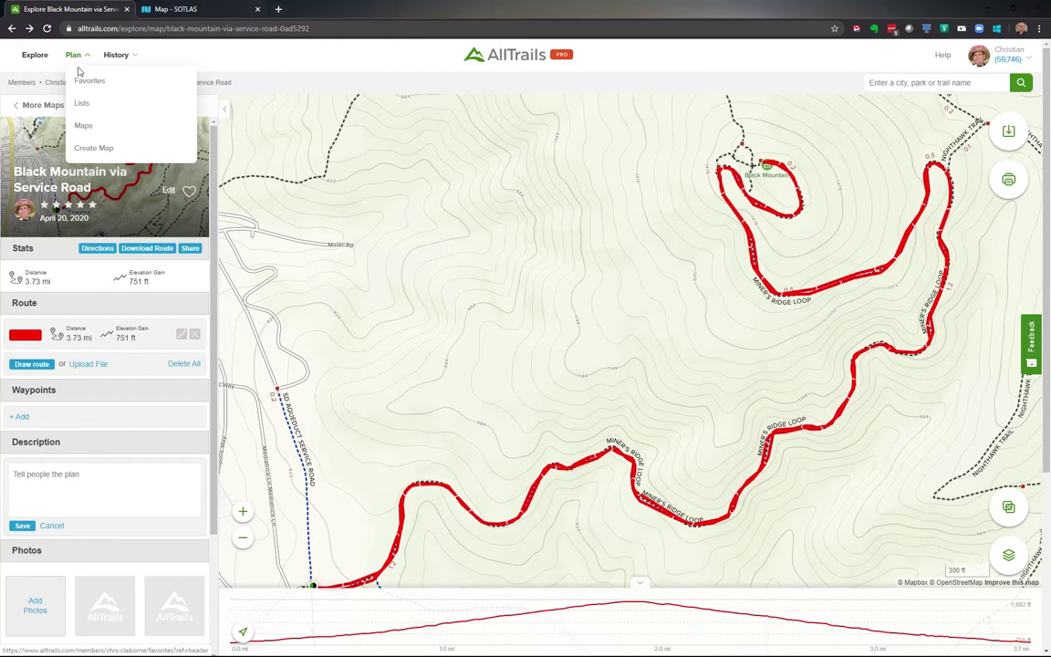
{"action": "left_click", "coordinate": [84, 127]}
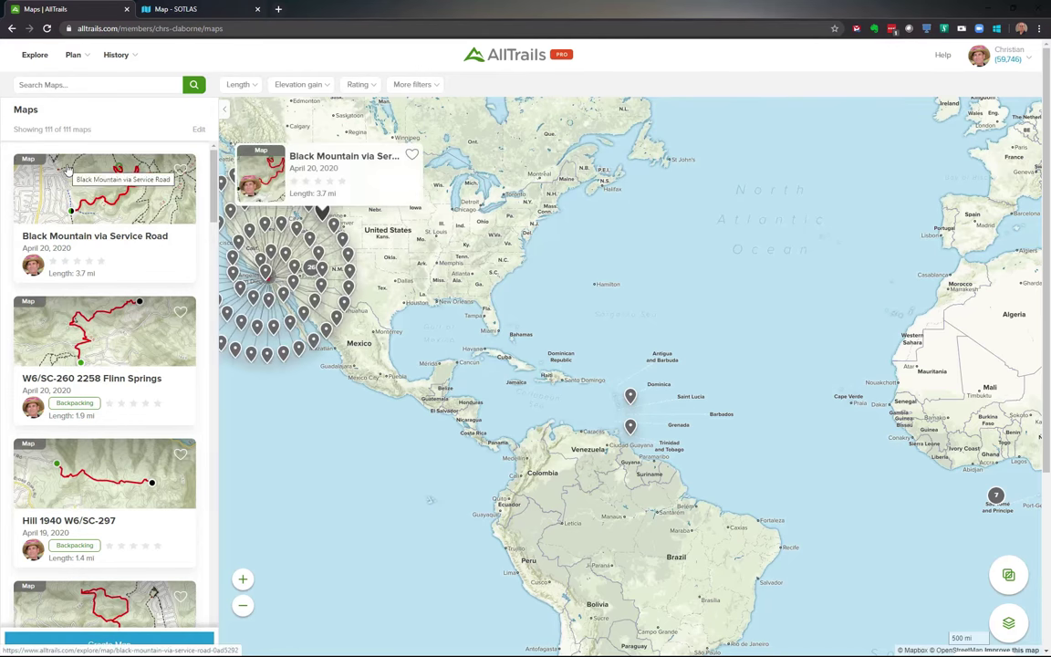
{"action": "left_click", "coordinate": [66, 169]}
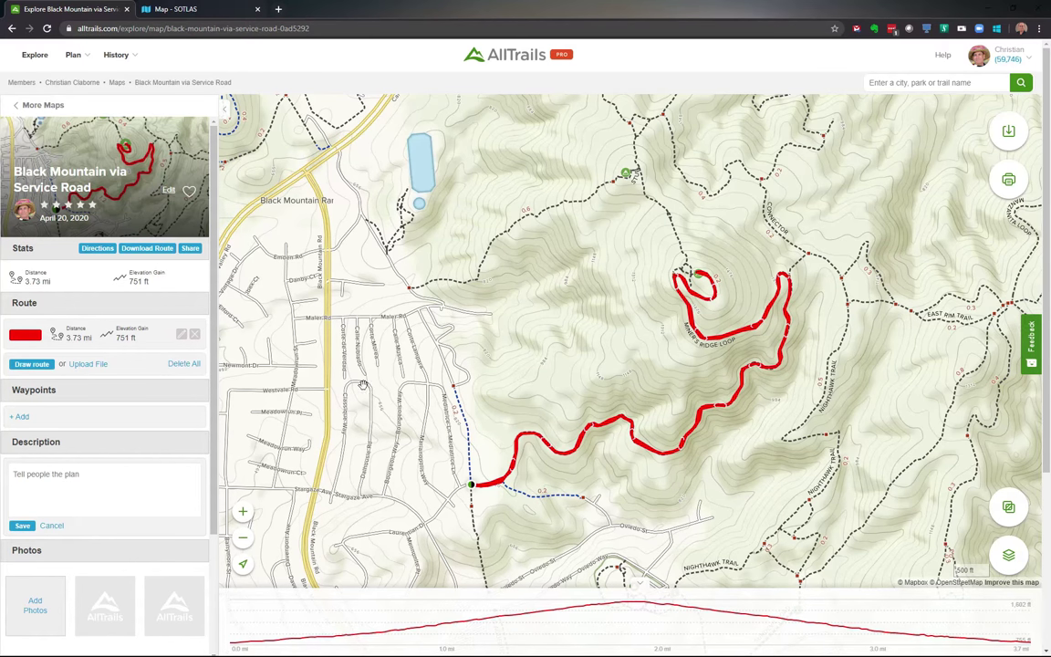
- Start a green route with Hiking routing, from the Hilltop Park parking area to the beginning of the Nighthawk Trail
{"action": "left_click_drag", "start_coordinate": [539, 360], "coordinate": [491, 264]}
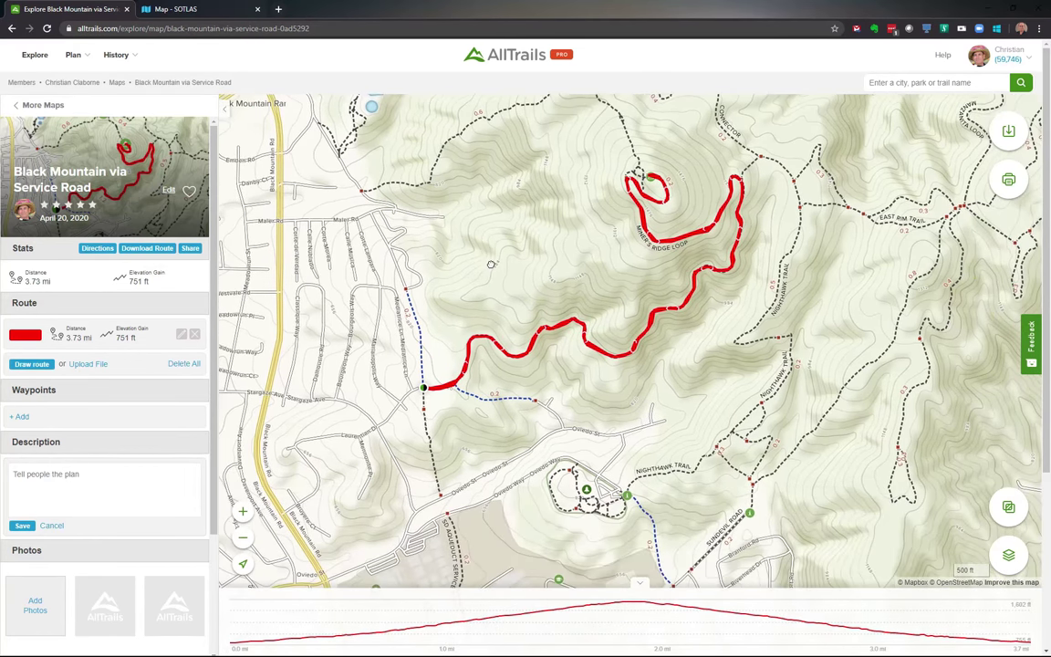
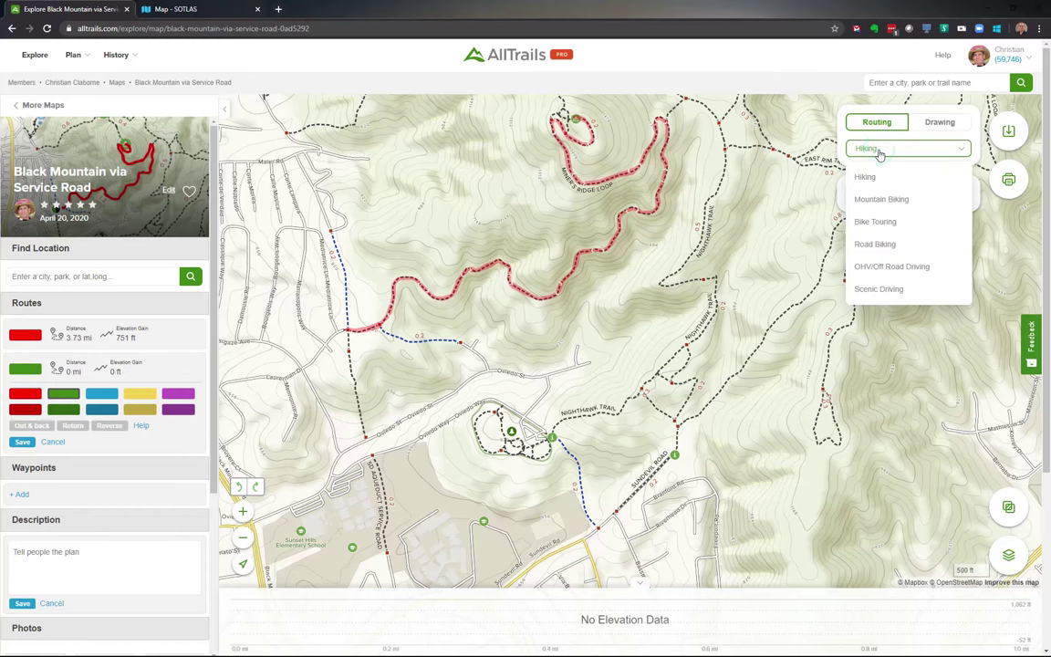
{"action": "left_click", "coordinate": [866, 176]}
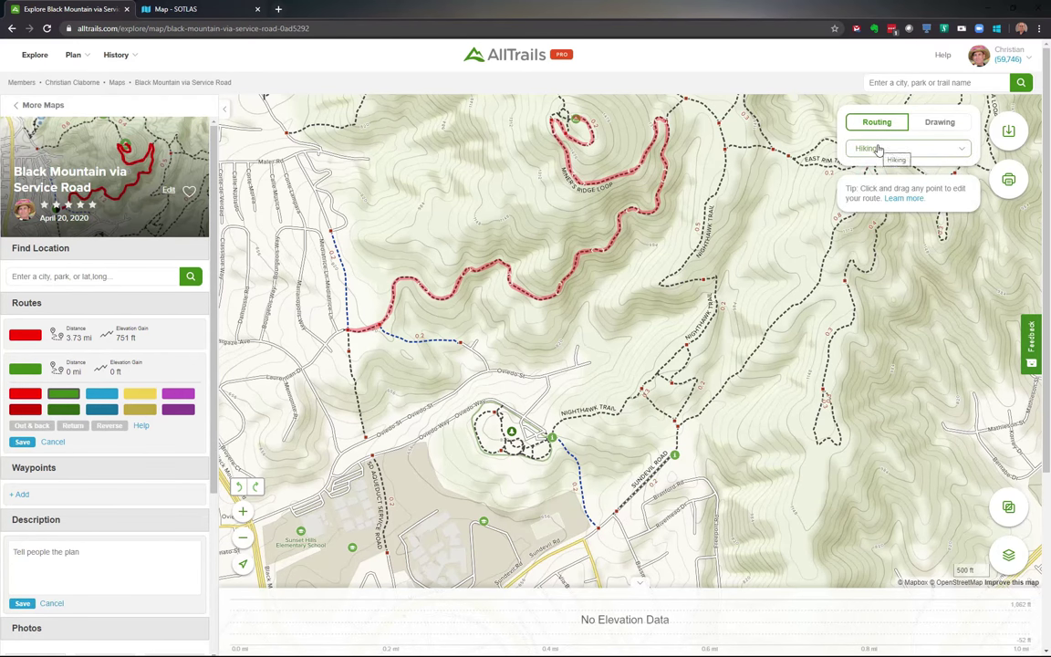
{"action": "left_click_drag", "start_coordinate": [569, 376], "coordinate": [597, 317]}
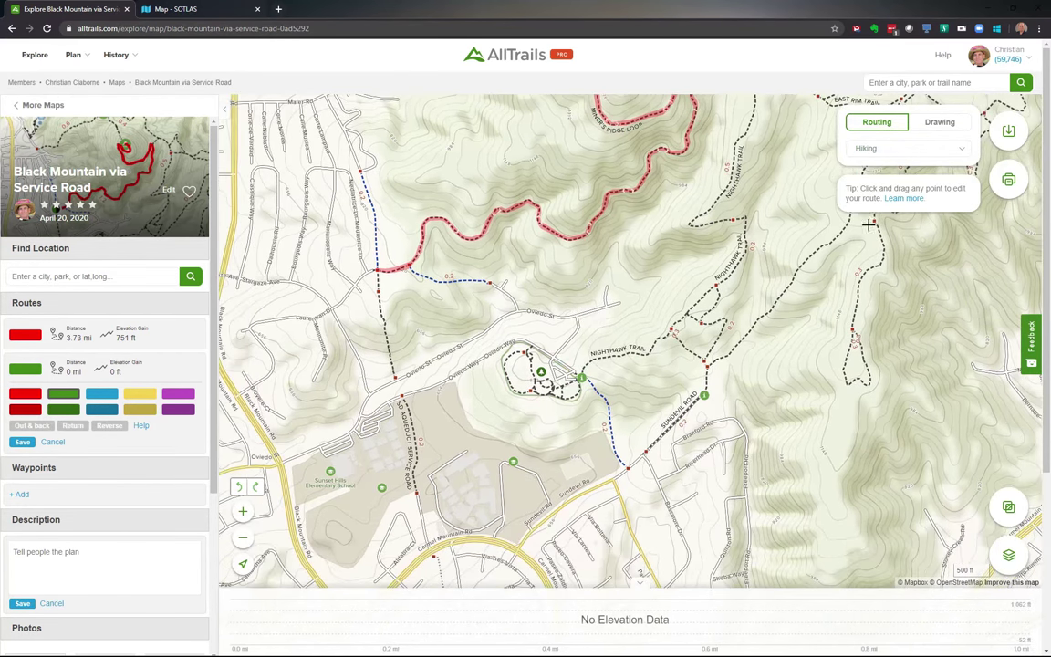
{"action": "scroll", "coordinate": [571, 350], "scroll_direction": "up", "scroll_amount": 3}
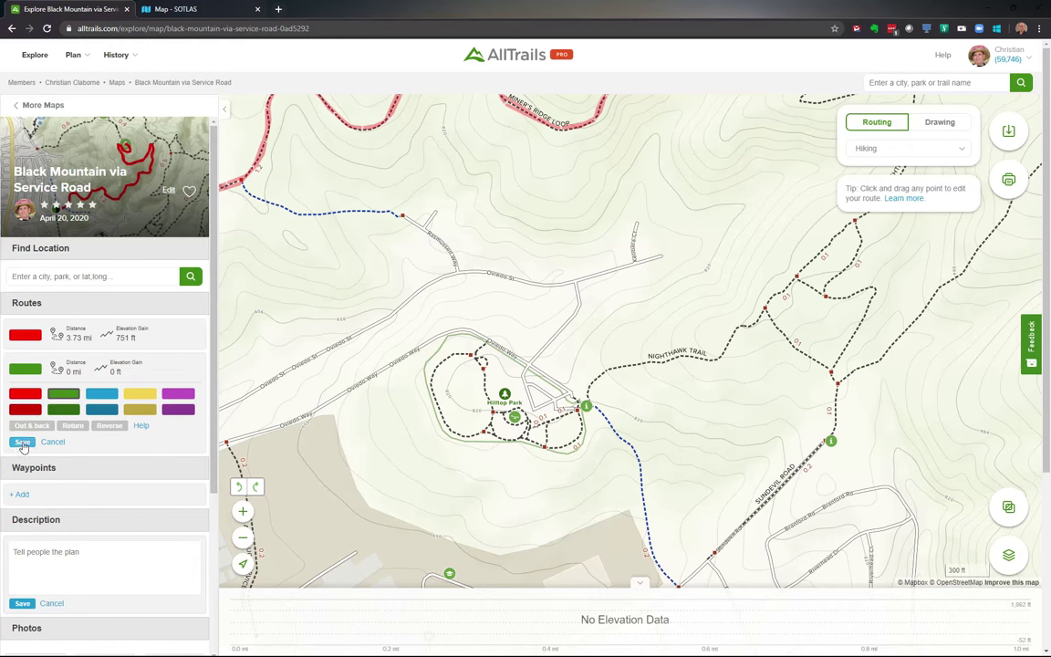
{"action": "scroll", "coordinate": [583, 411], "scroll_direction": "up", "scroll_amount": 5}
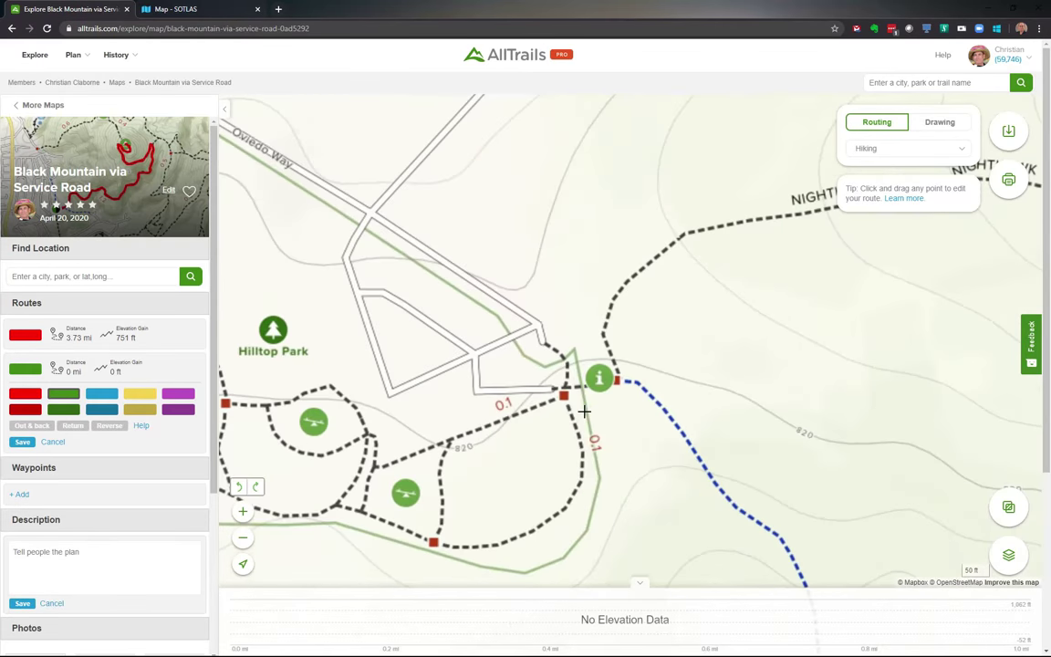
{"action": "scroll", "coordinate": [584, 412], "scroll_direction": "up", "scroll_amount": 2}
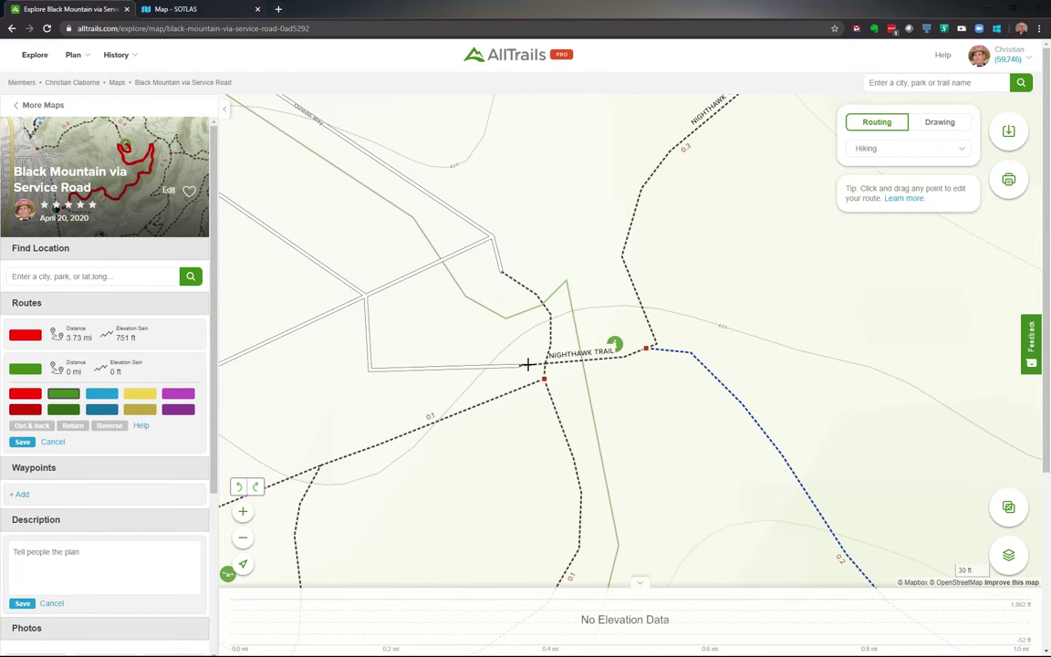
{"action": "left_click", "coordinate": [526, 364]}
{"action": "left_click", "coordinate": [637, 293]}
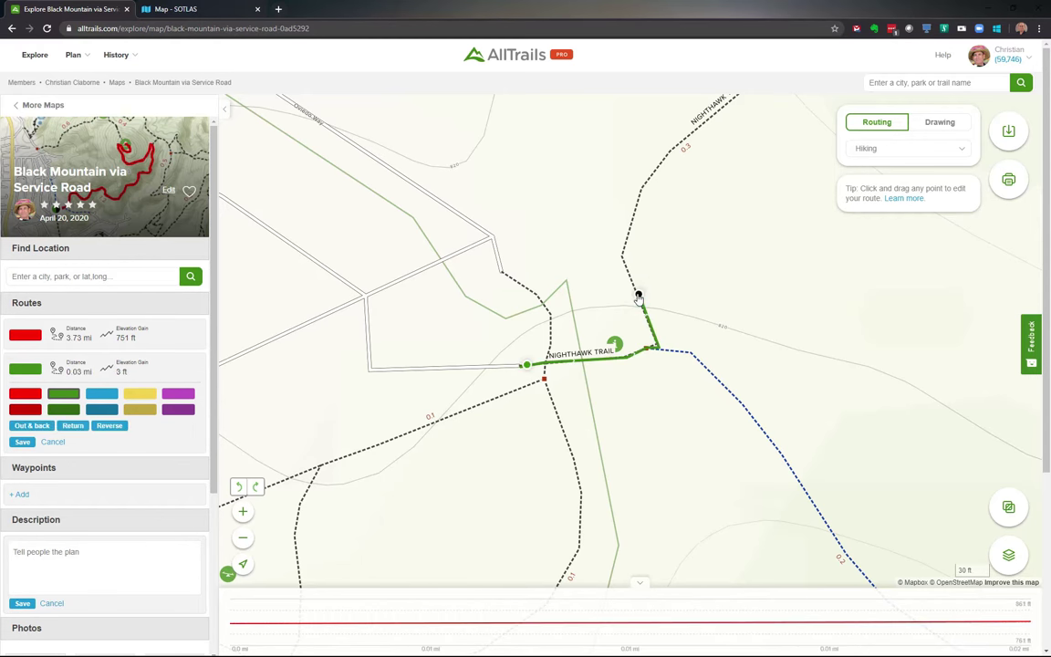
- Extend the green route from the Nighthawk Trail to the Black Mountain summit
{"action": "scroll", "coordinate": [702, 274], "scroll_direction": "down", "scroll_amount": 3}
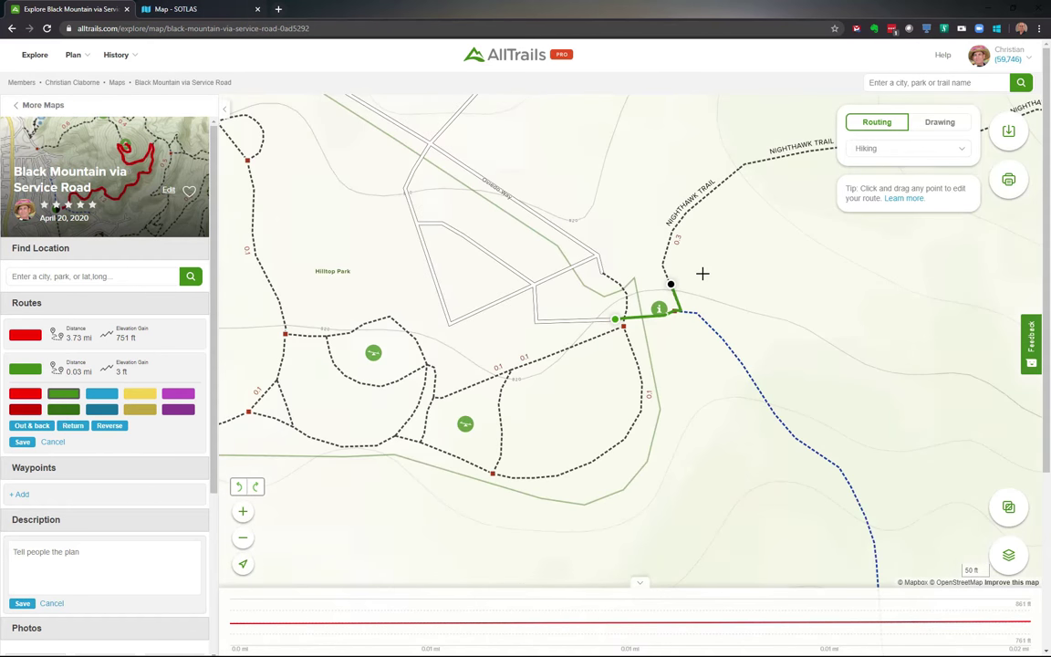
{"action": "left_click_drag", "start_coordinate": [799, 265], "coordinate": [535, 345]}
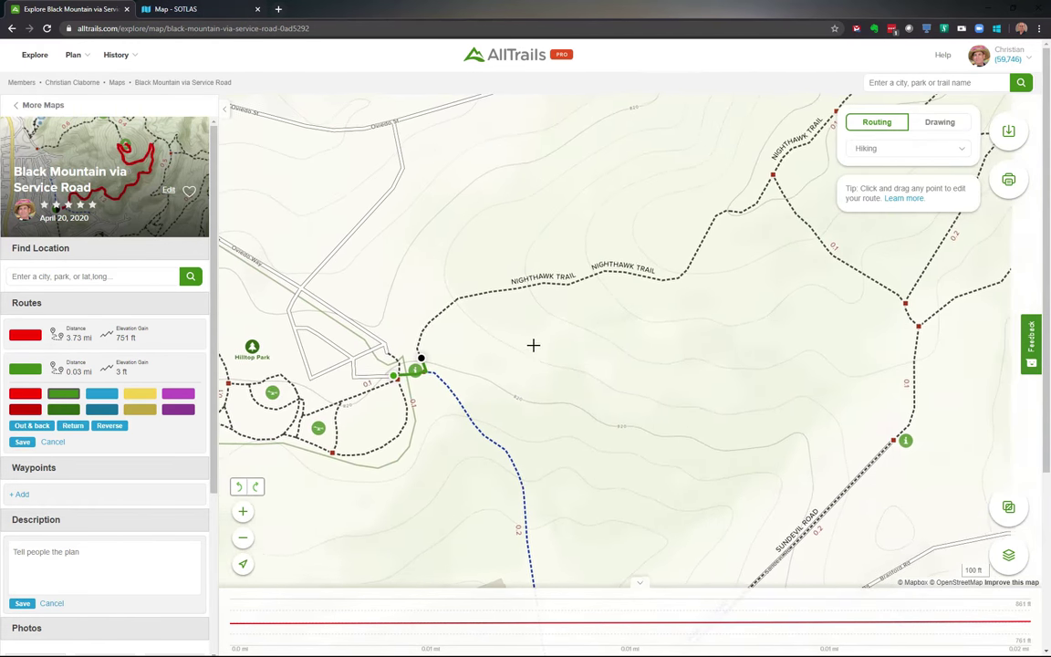
{"action": "scroll", "coordinate": [743, 297], "scroll_direction": "down", "scroll_amount": 3}
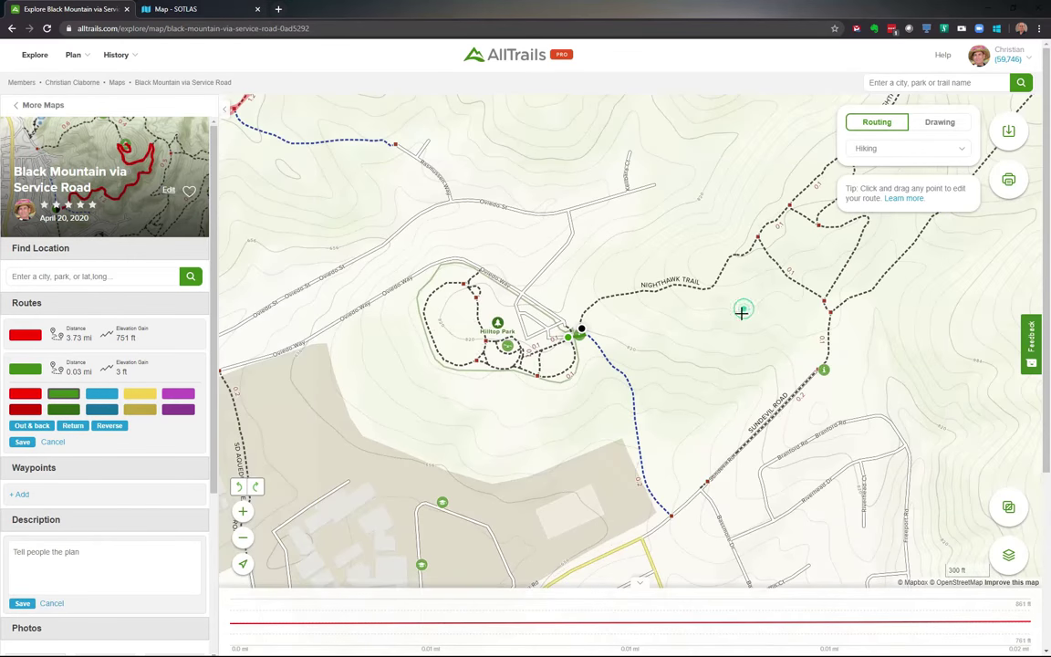
{"action": "left_click_drag", "start_coordinate": [741, 309], "coordinate": [615, 438]}
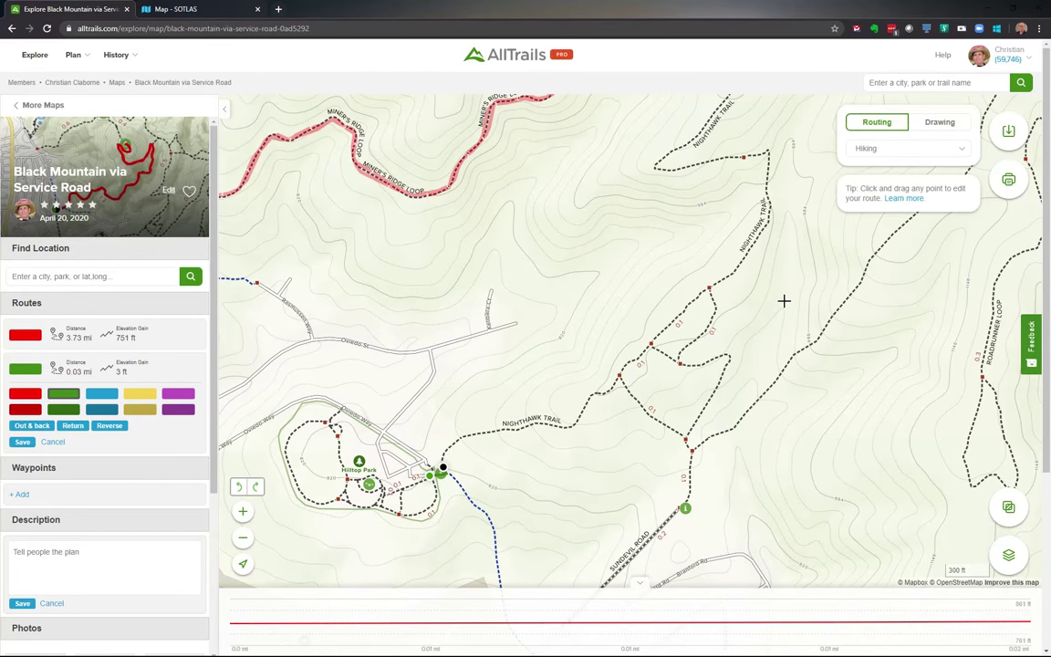
{"action": "scroll", "coordinate": [784, 300], "scroll_direction": "down", "scroll_amount": 2}
{"action": "left_click_drag", "start_coordinate": [797, 199], "coordinate": [720, 320]}
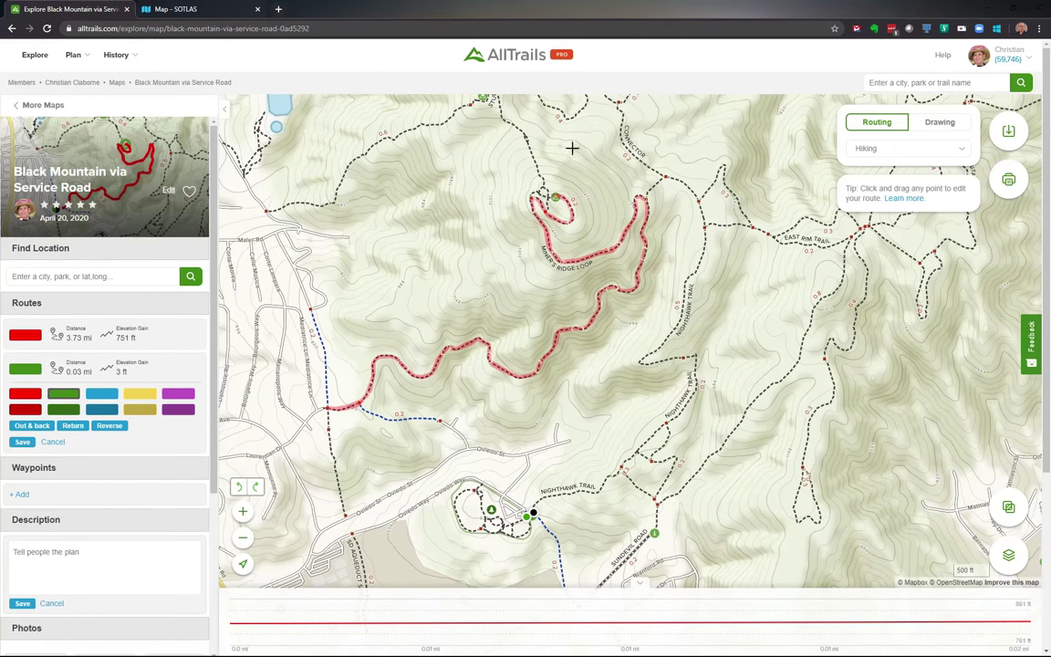
{"action": "left_click", "coordinate": [559, 195]}
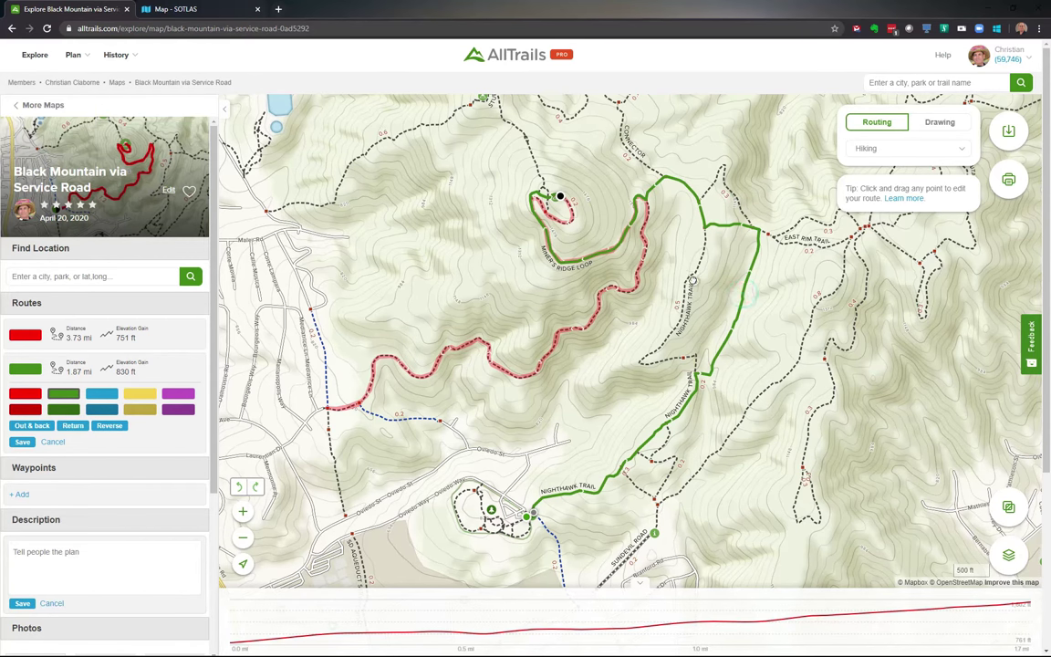
- Reroute the green route's middle section onto the Nighthawk Trail and save it as an out-and-back route
{"action": "left_click_drag", "start_coordinate": [690, 274], "coordinate": [690, 276]}
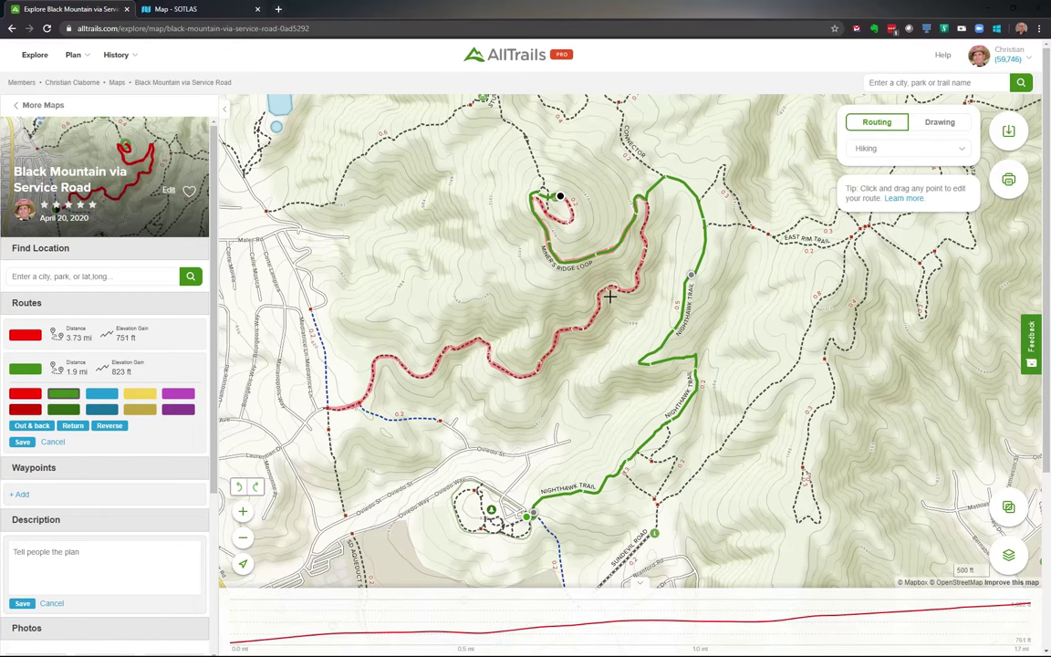
{"action": "left_click", "coordinate": [27, 433]}
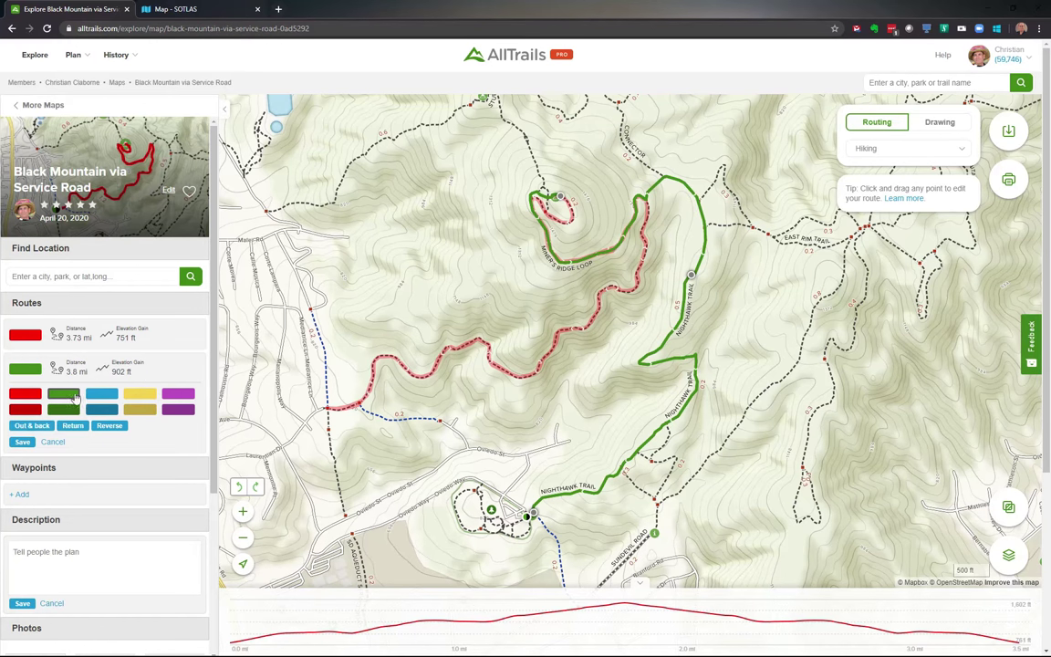
{"action": "left_click", "coordinate": [22, 443]}
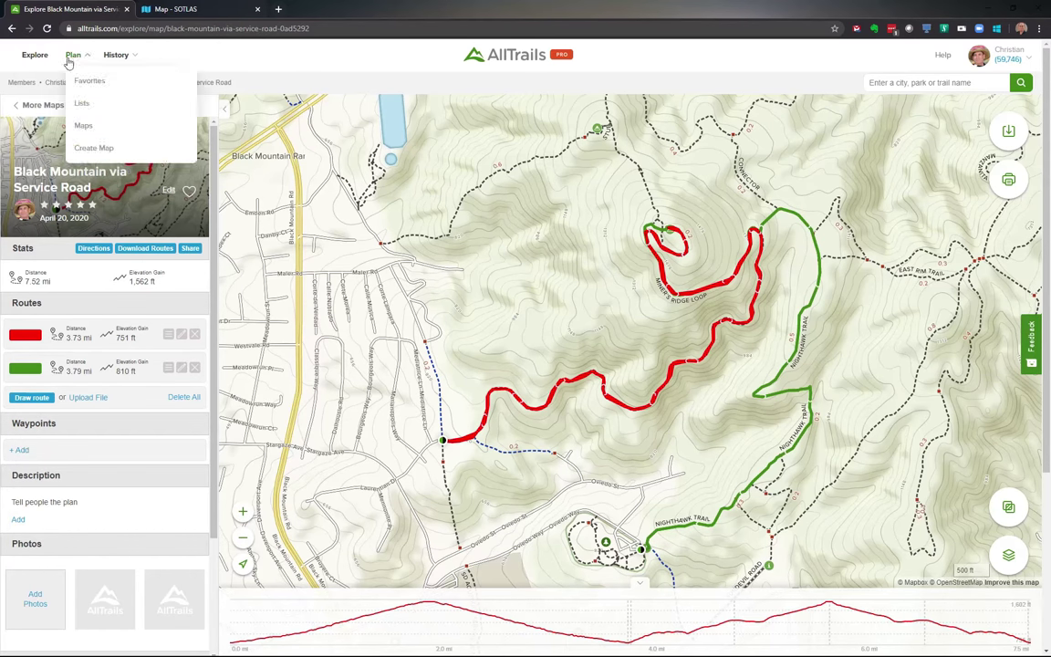
- Create a new blank map
{"action": "mouse_move", "coordinate": [74, 60]}
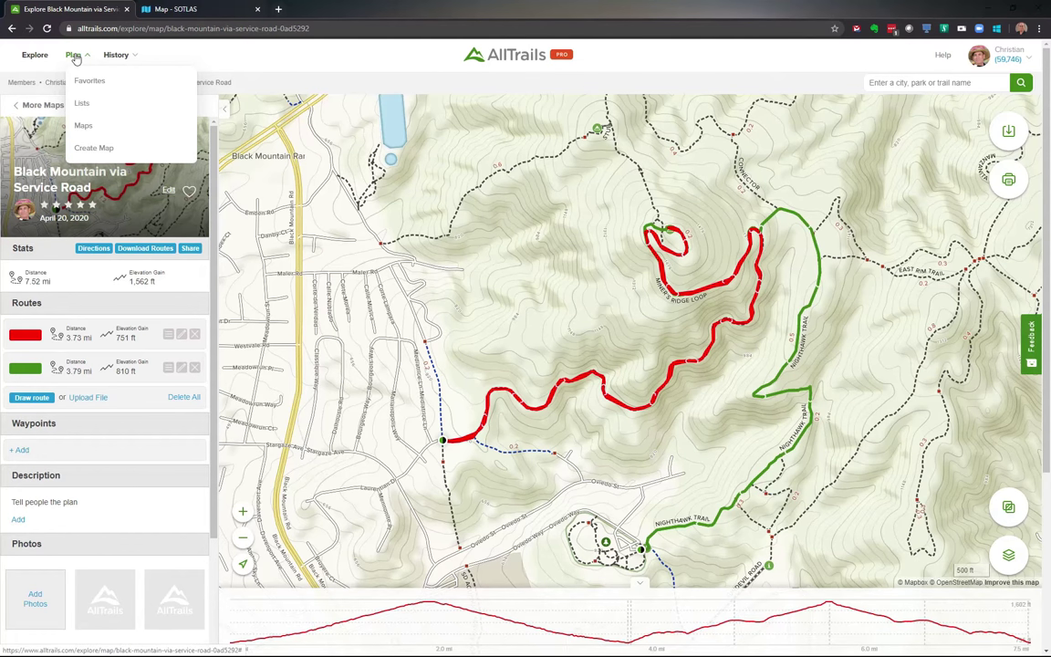
{"action": "left_click", "coordinate": [92, 149]}
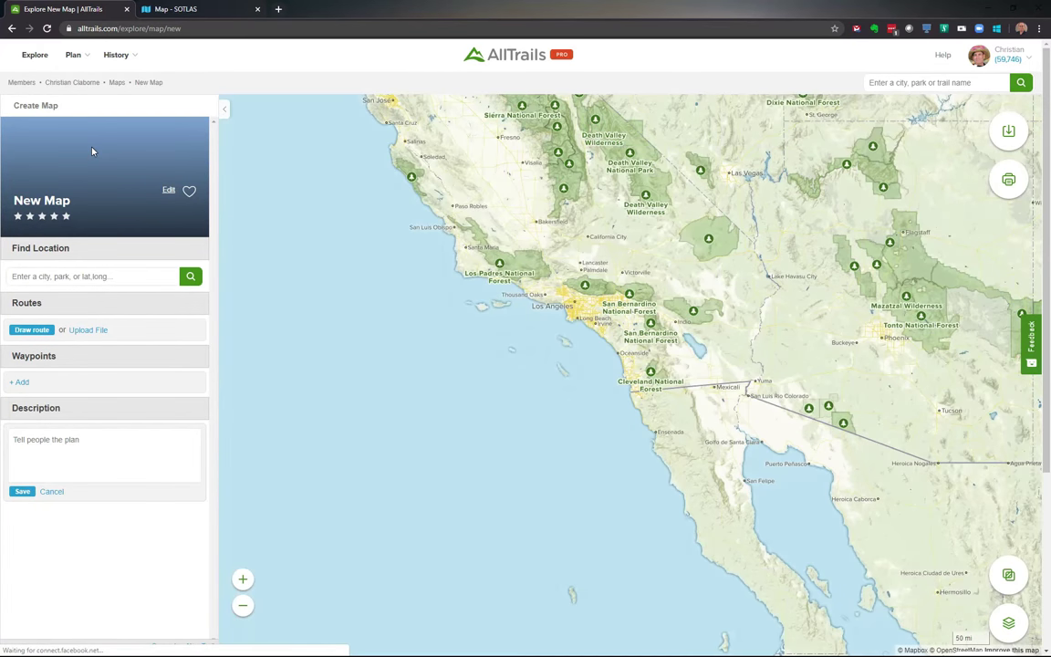
- Switch to SOTLAS, open the Black Mountain (W6/SC-338) summit page from the map, and copy the summit's latitude
{"action": "left_click", "coordinate": [187, 13]}
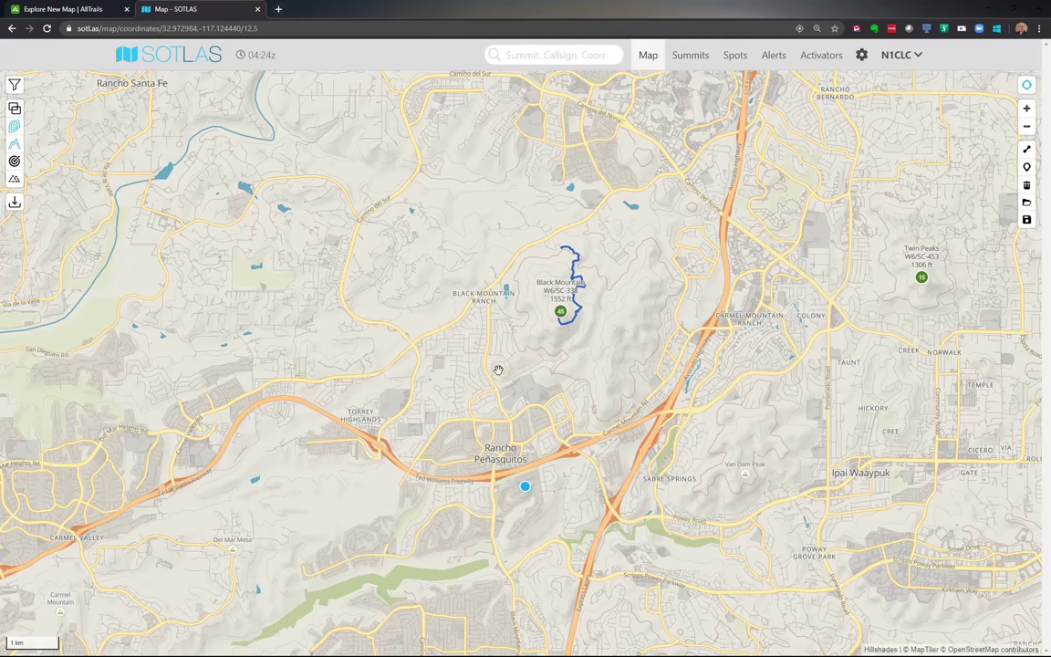
{"action": "scroll", "coordinate": [536, 364], "scroll_direction": "down", "scroll_amount": 3}
{"action": "scroll", "coordinate": [537, 364], "scroll_direction": "down", "scroll_amount": 2}
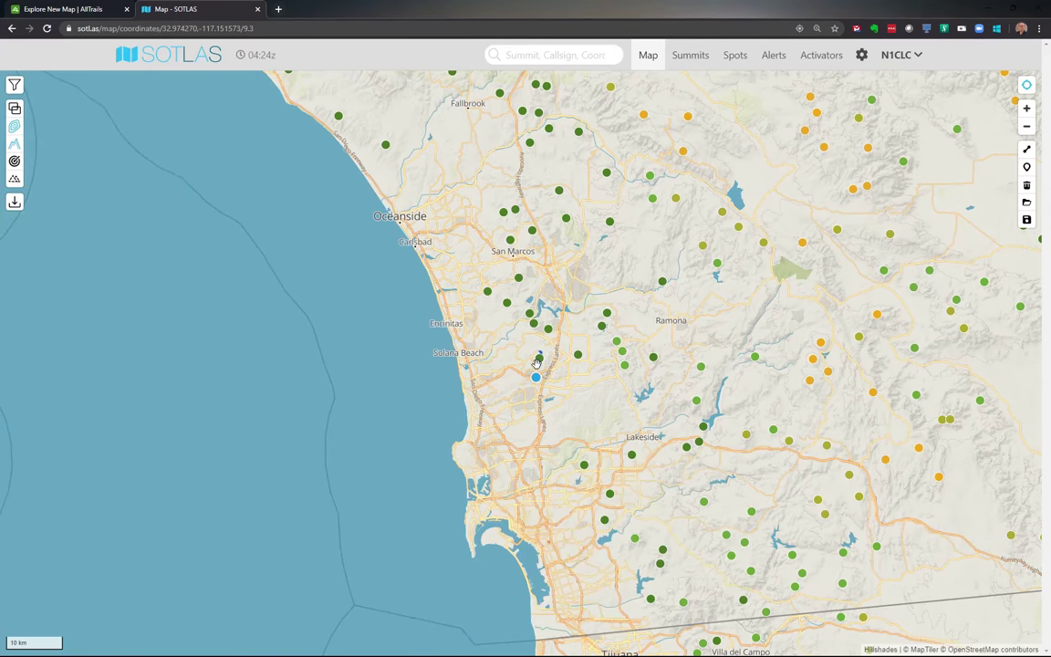
{"action": "scroll", "coordinate": [516, 354], "scroll_direction": "up", "scroll_amount": 3}
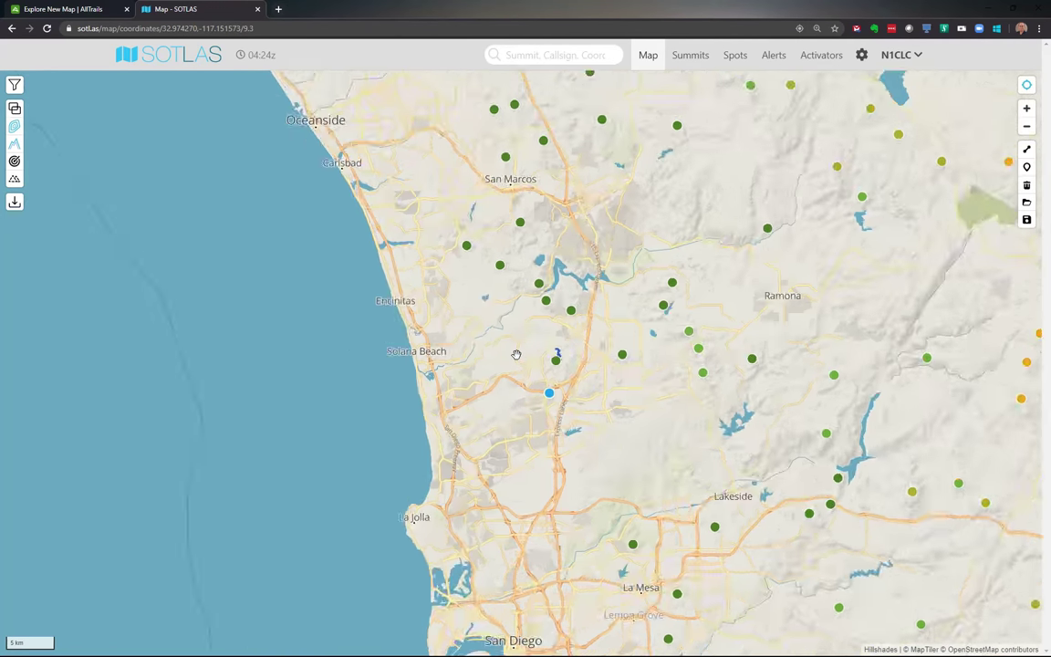
{"action": "scroll", "coordinate": [548, 376], "scroll_direction": "up", "scroll_amount": 3}
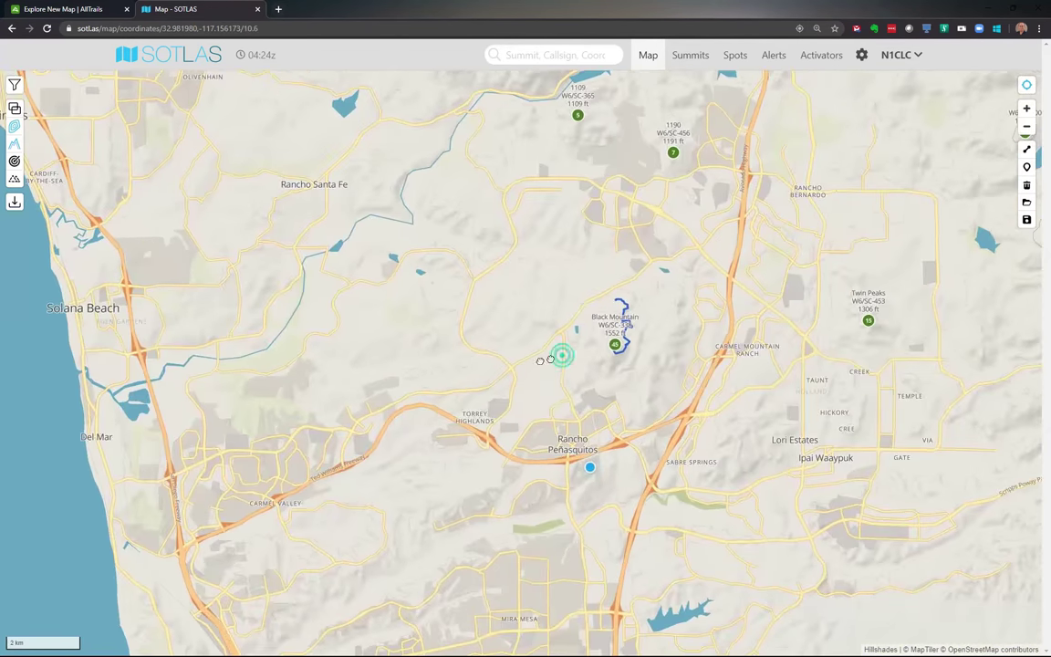
{"action": "left_click_drag", "start_coordinate": [560, 356], "coordinate": [490, 353]}
{"action": "scroll", "coordinate": [508, 349], "scroll_direction": "up", "scroll_amount": 2}
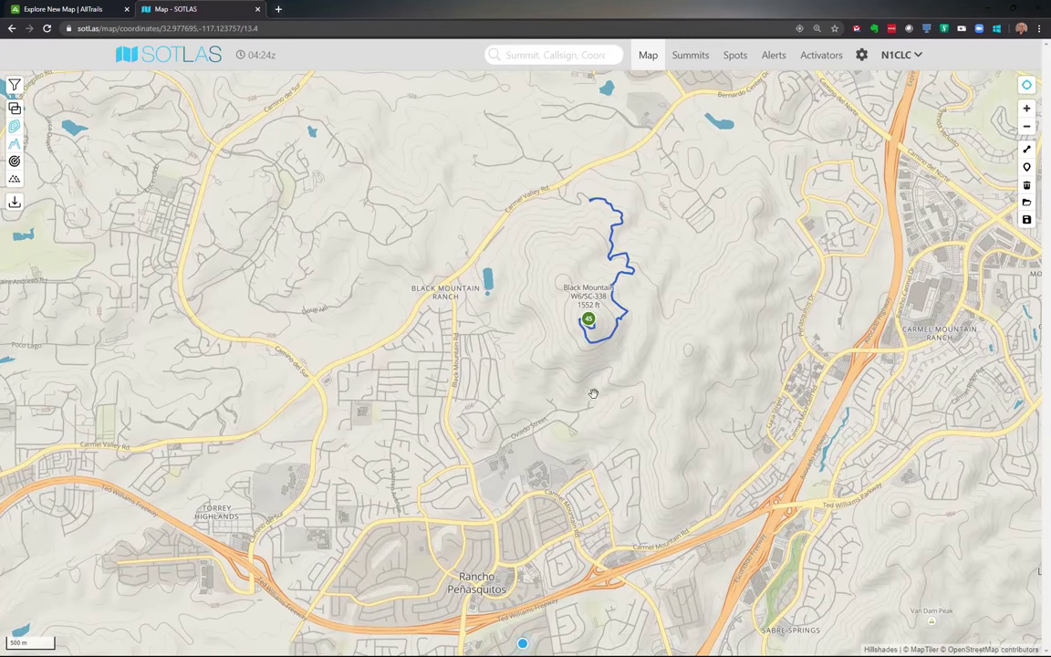
{"action": "left_click", "coordinate": [588, 321]}
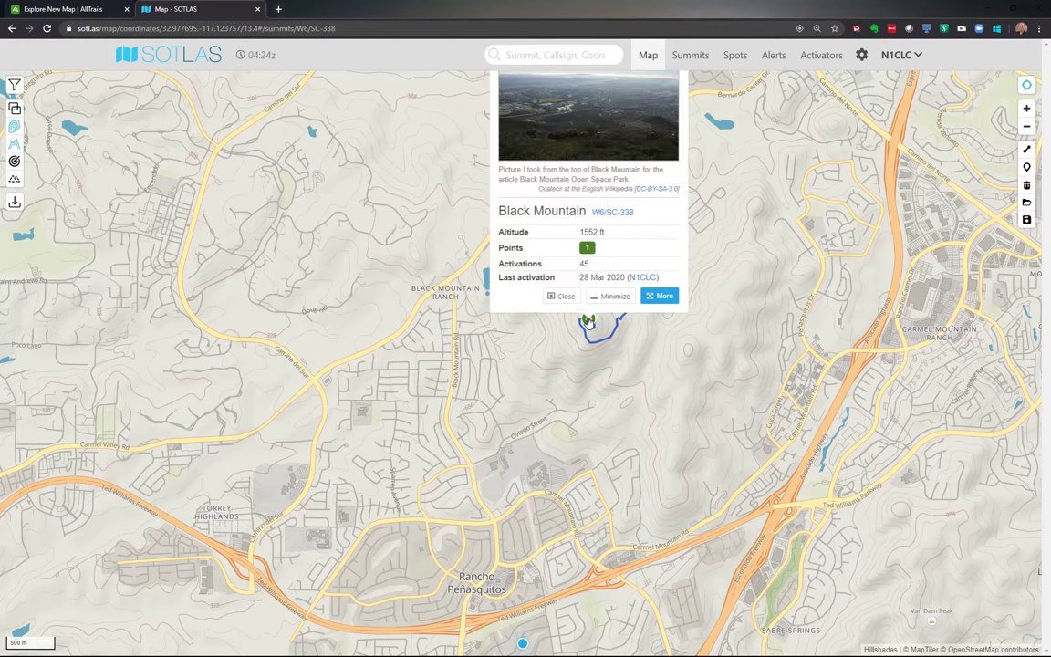
{"action": "left_click", "coordinate": [613, 213]}
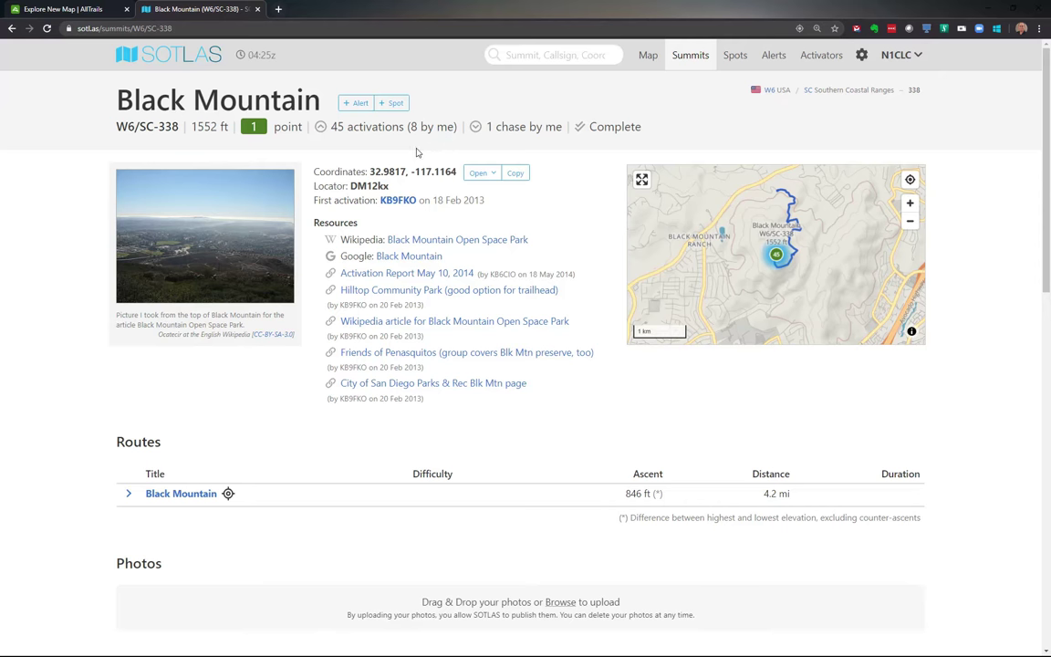
{"action": "left_click_drag", "start_coordinate": [369, 171], "coordinate": [406, 172]}
{"action": "key", "text": "ctrl+c"}
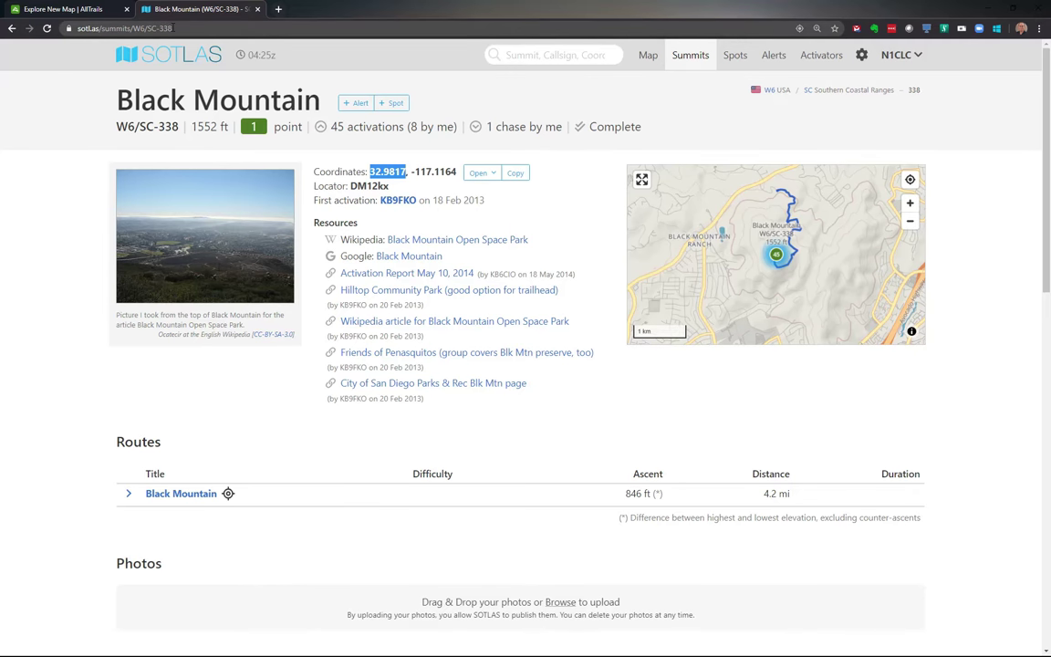
- Return to AllTrails and title the new map "Black Mtn. Lesson"
{"action": "left_click", "coordinate": [63, 9]}
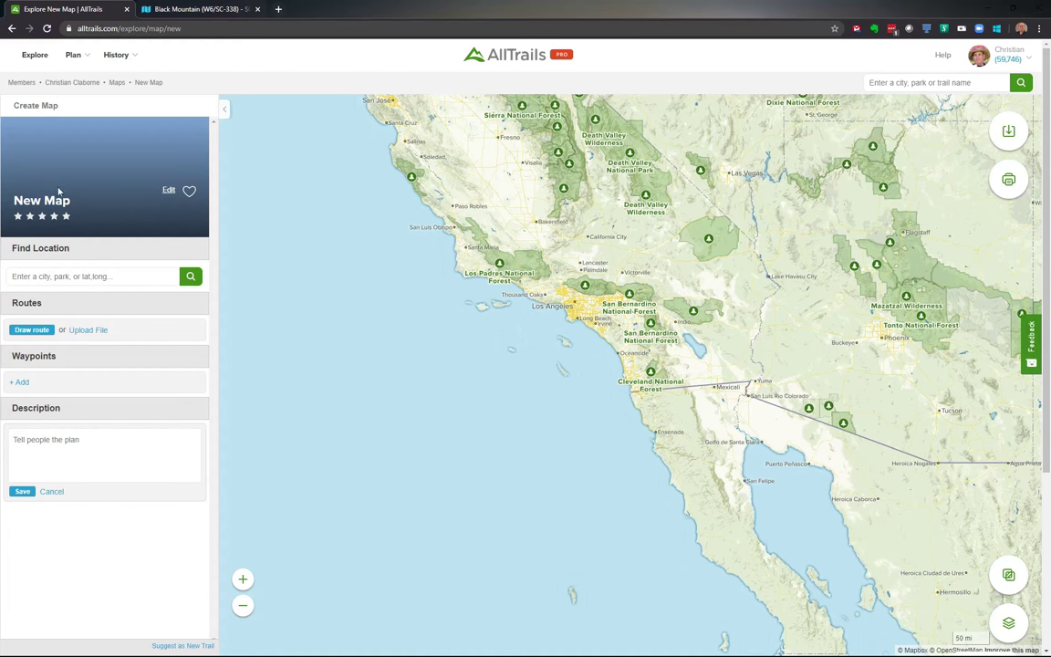
{"action": "left_click", "coordinate": [167, 189]}
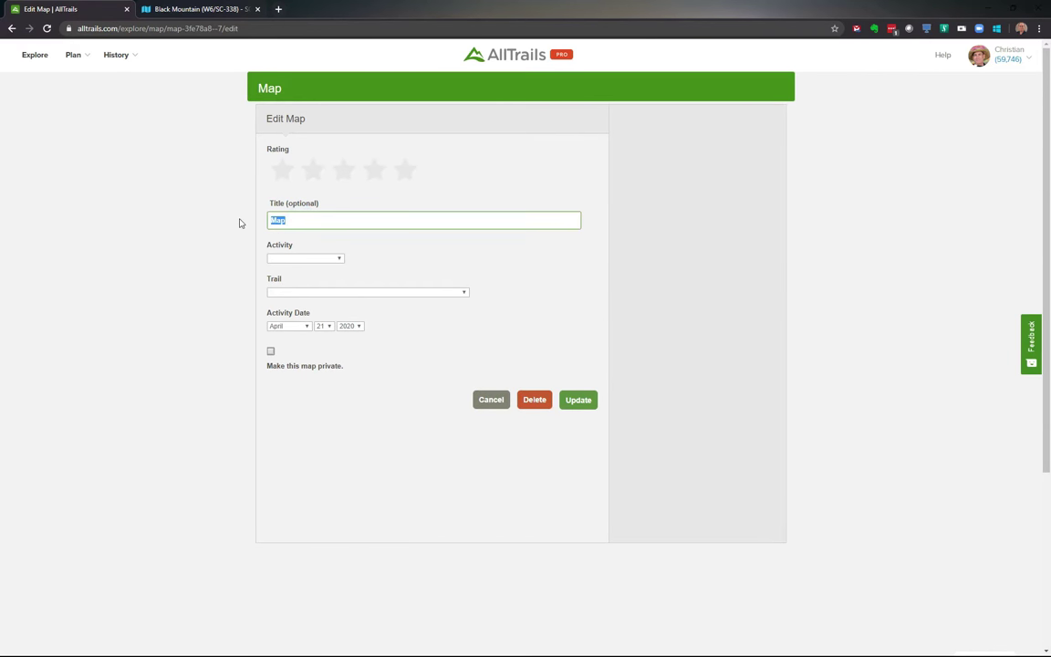
{"action": "type", "text": "Black Mtn. Lesson"}
{"action": "left_click", "coordinate": [582, 400]}
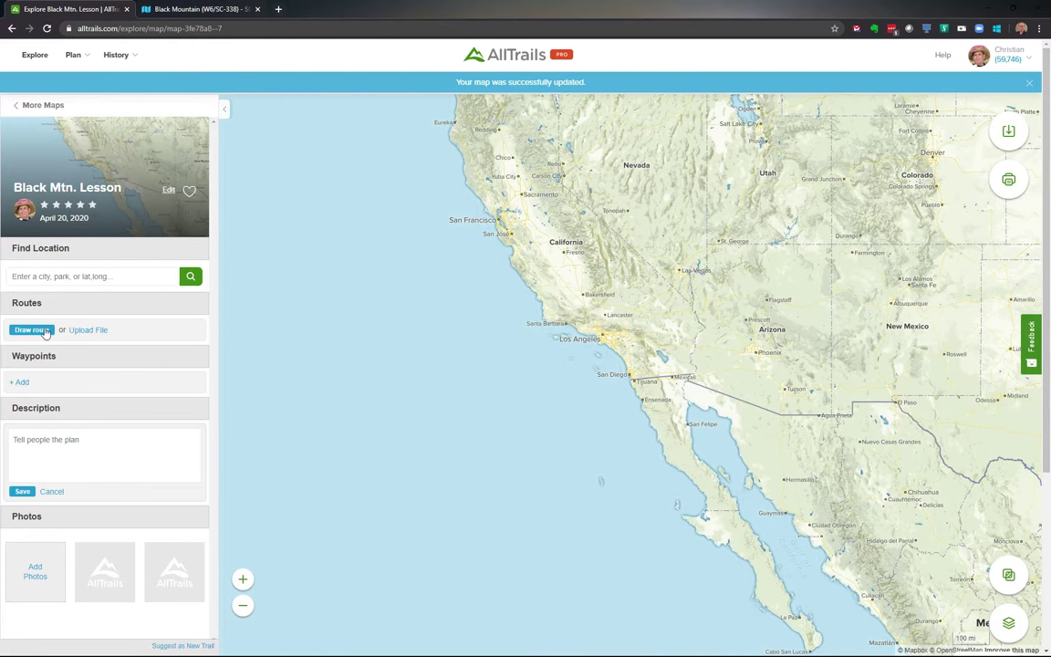
- Add a waypoint to the map and set its latitude to the copied 32.9817
{"action": "left_click", "coordinate": [20, 382]}
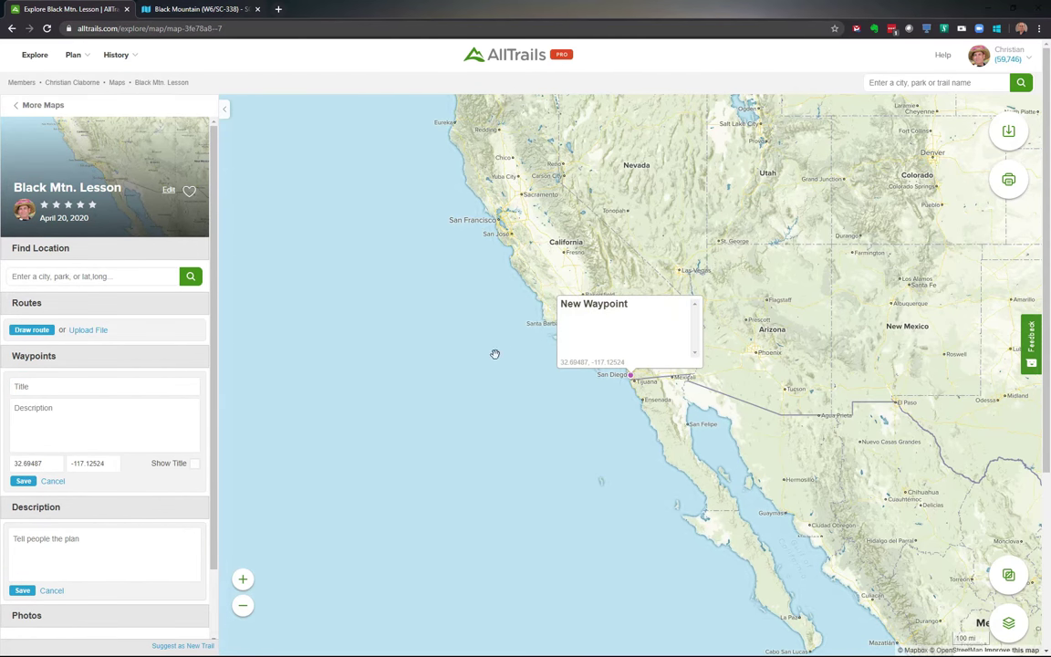
{"action": "left_click", "coordinate": [34, 386]}
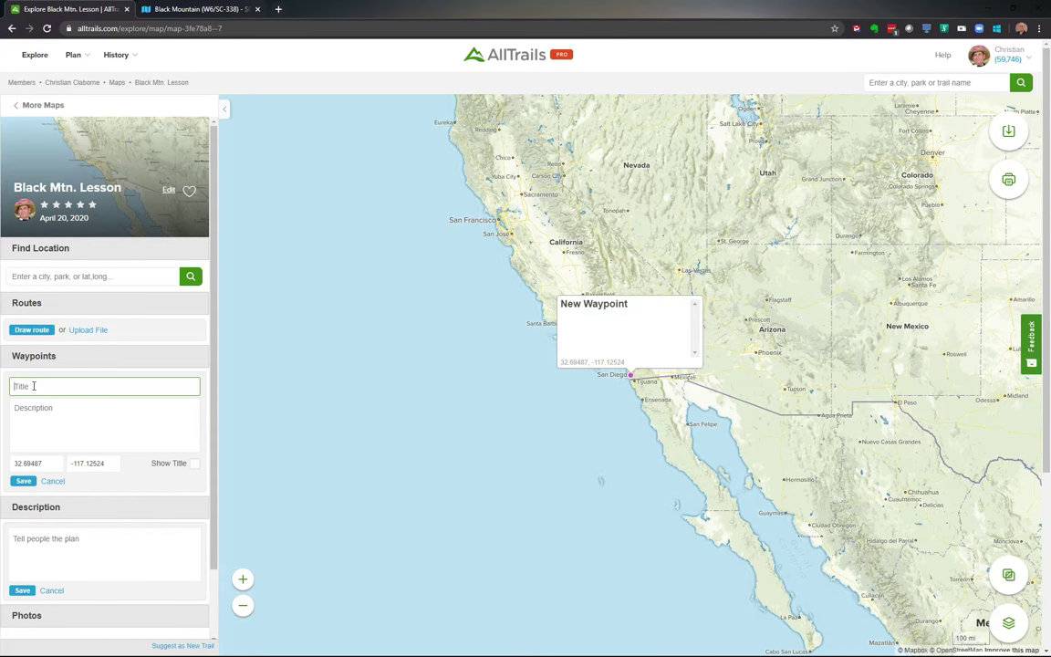
{"action": "key", "text": "ctrl+Tab"}
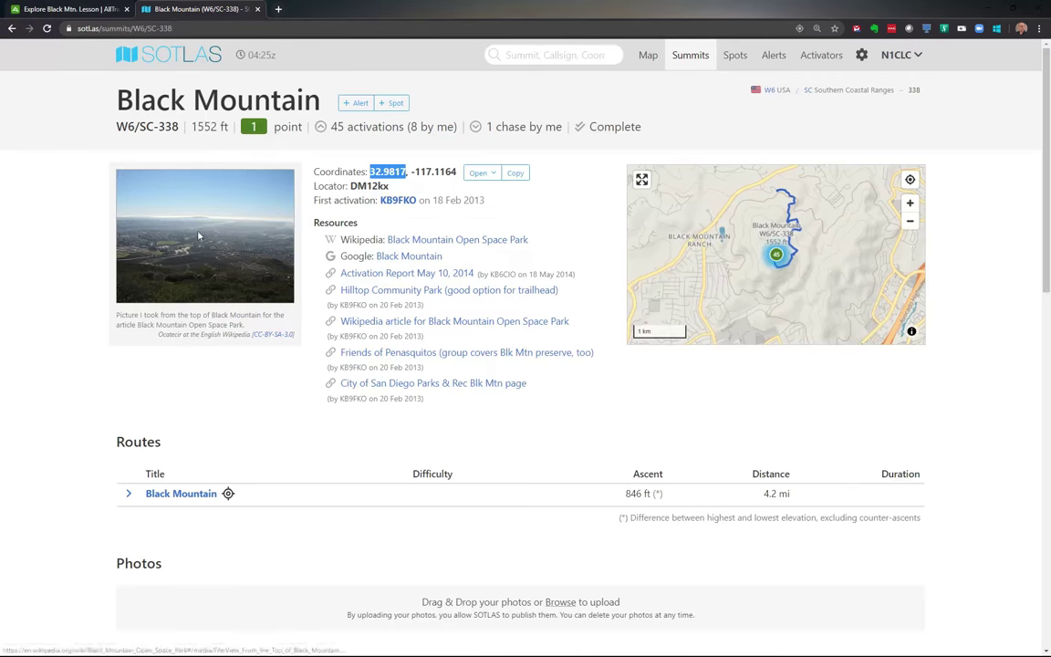
{"action": "key", "text": "ctrl+Tab"}
{"action": "double_click", "coordinate": [35, 463]}
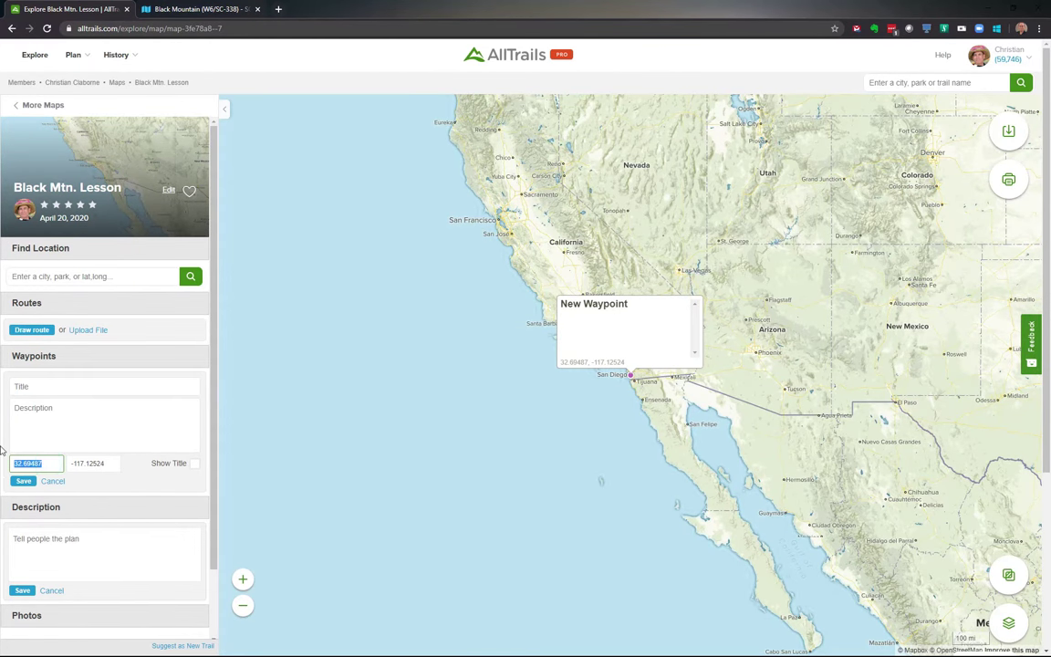
{"action": "key", "text": "ctrl+v"}
- Copy the summit's longitude from SOTLAS and set the AllTrails waypoint's longitude to -117.1164
{"action": "key", "text": "ctrl+Tab"}
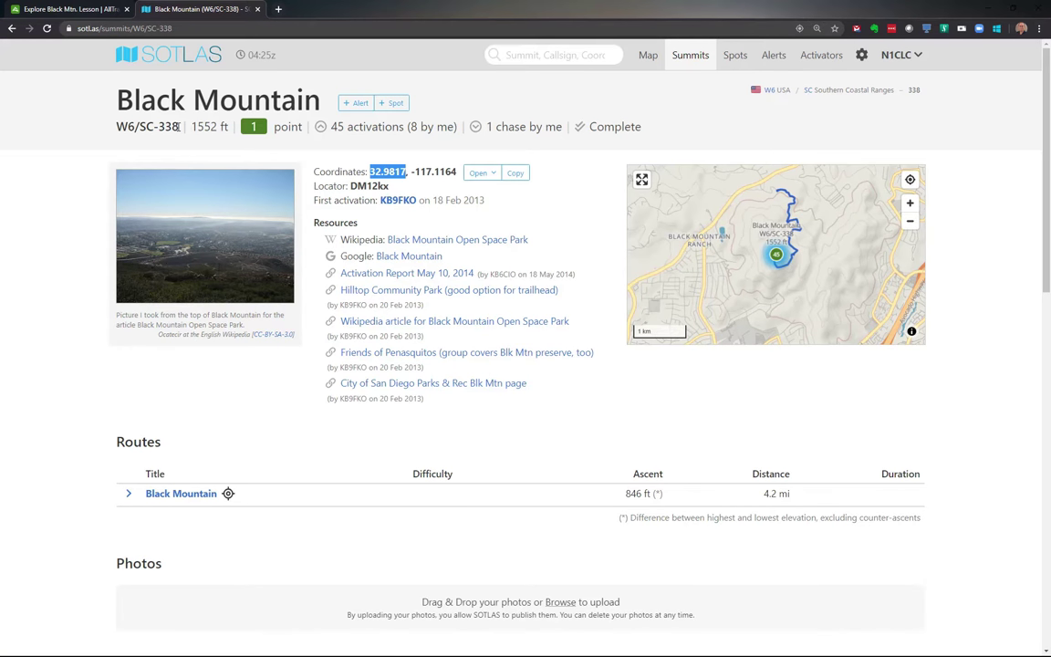
{"action": "left_click_drag", "start_coordinate": [179, 128], "coordinate": [116, 128]}
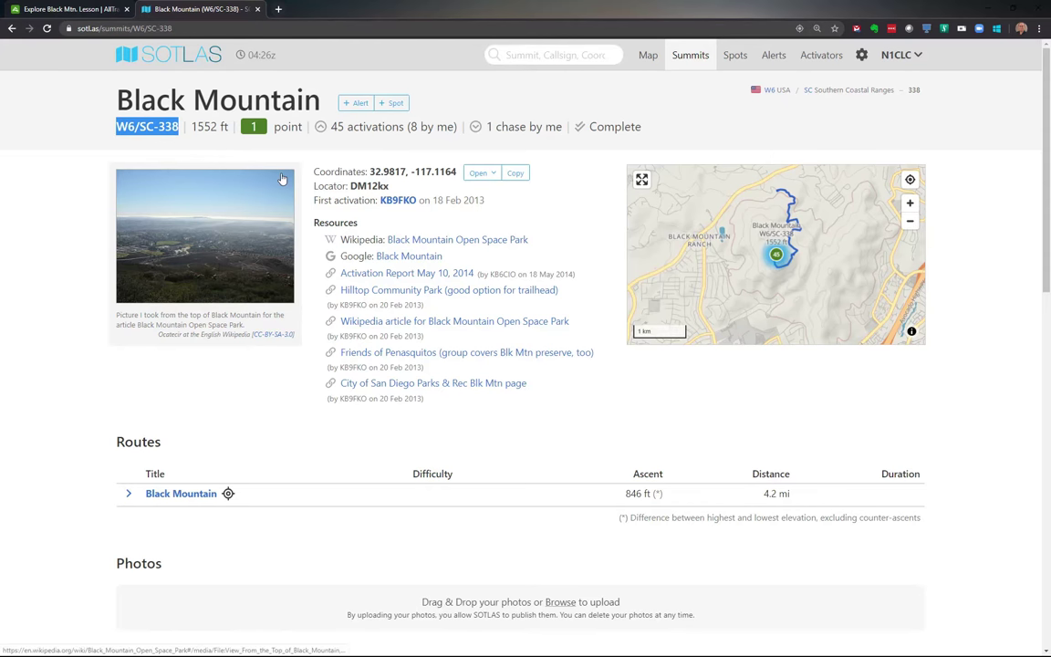
{"action": "double_click", "coordinate": [435, 172]}
{"action": "key", "text": "ctrl+c"}
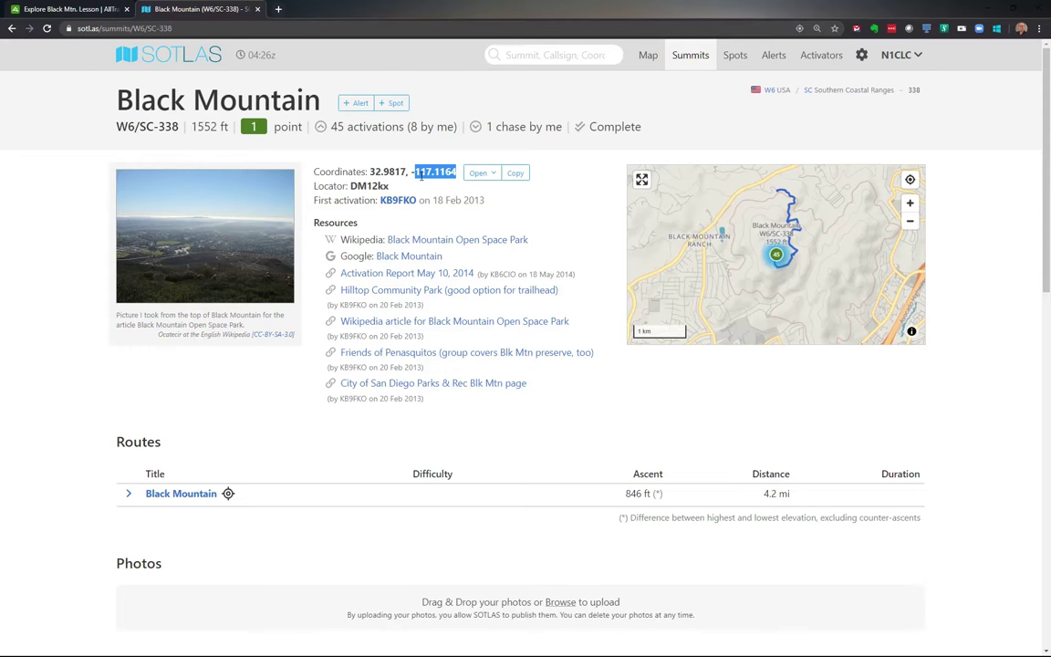
{"action": "key", "text": "ctrl+shift+Tab"}
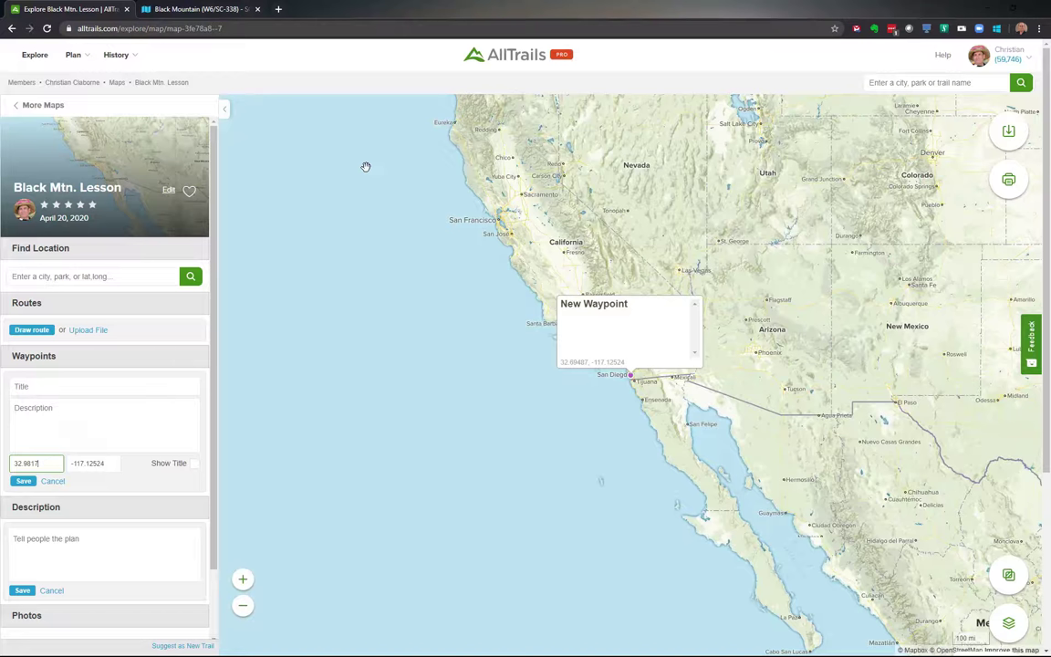
{"action": "double_click", "coordinate": [91, 463]}
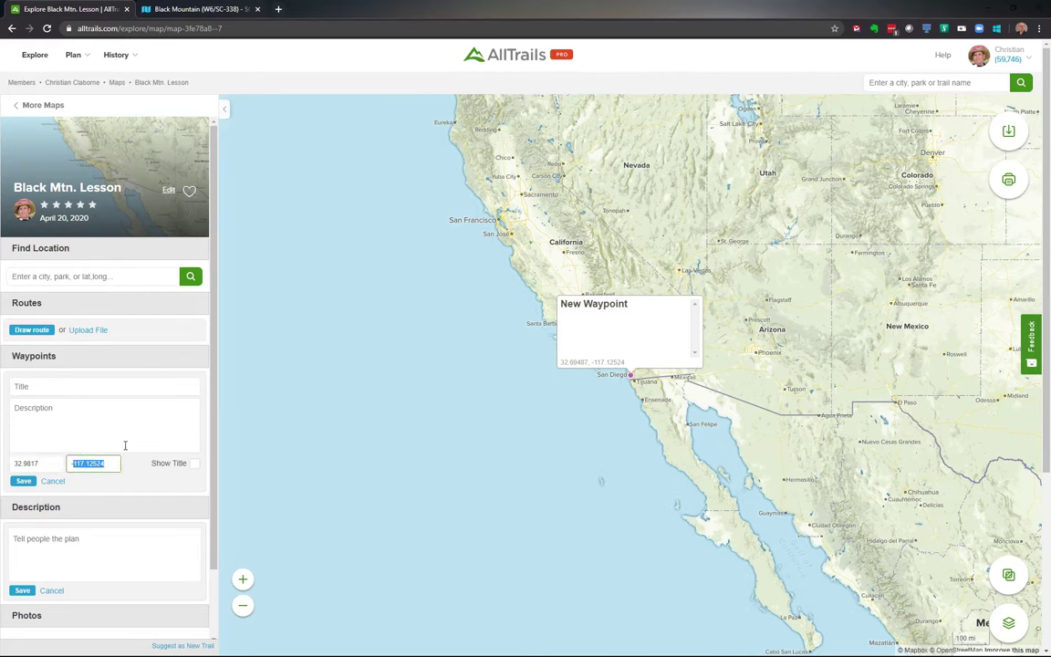
{"action": "key", "text": "ctrl+v"}
- Copy the summit reference W6/SC-338 from SOTLAS and use it as the AllTrails waypoint's title
{"action": "key", "text": "ctrl+Tab"}
{"action": "left_click_drag", "start_coordinate": [178, 126], "coordinate": [103, 128]}
{"action": "key", "text": "ctrl+c"}
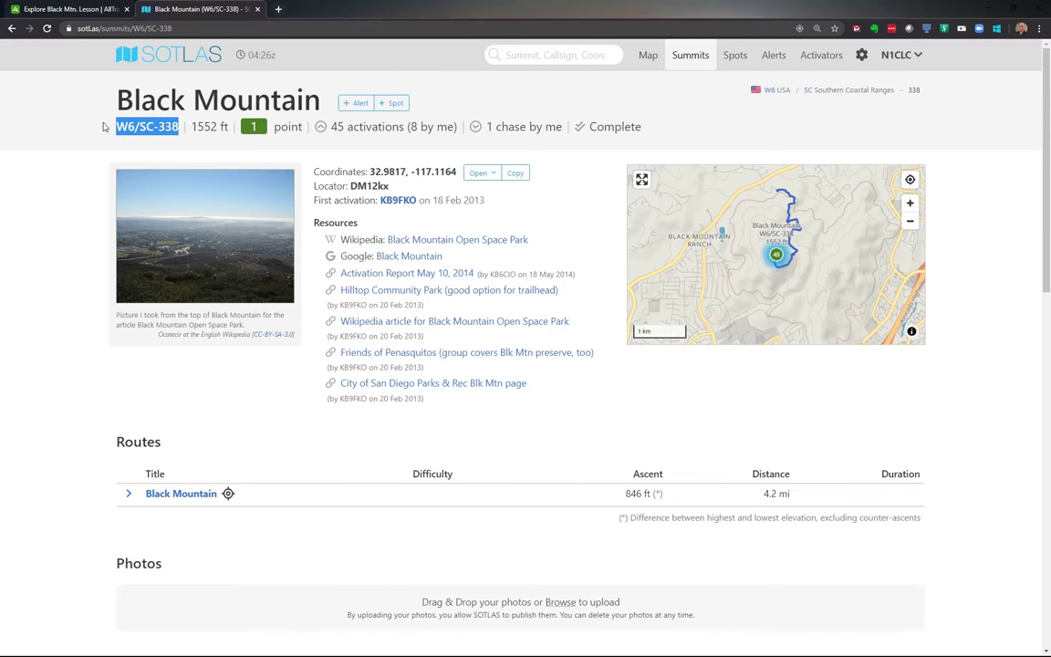
{"action": "key", "text": "ctrl+shift+Tab"}
{"action": "left_click", "coordinate": [34, 386]}
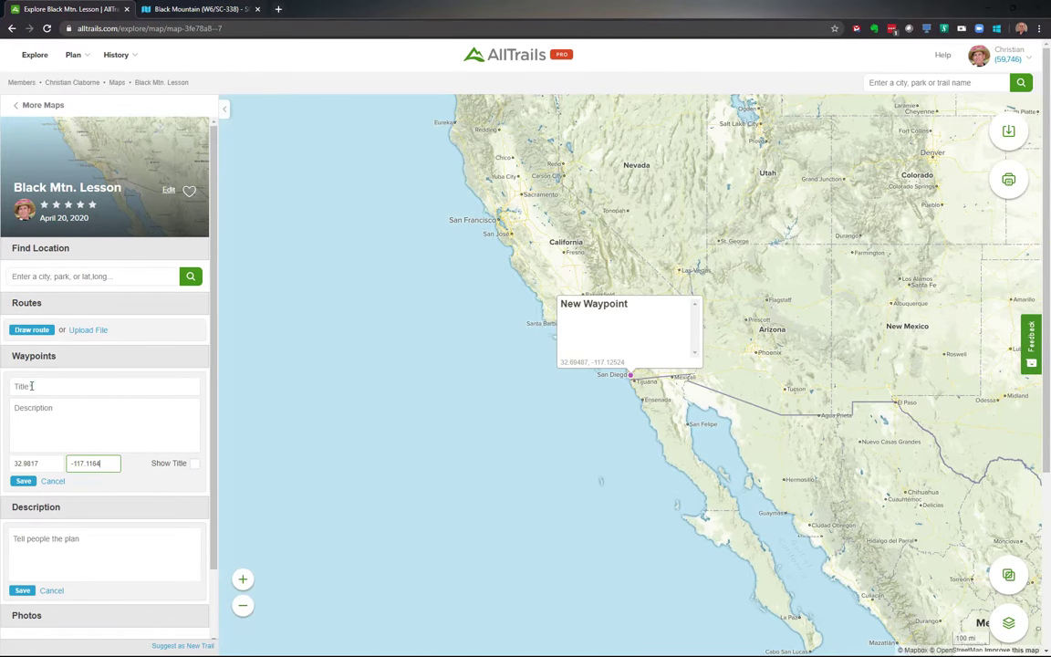
{"action": "key", "text": "ctrl+v"}
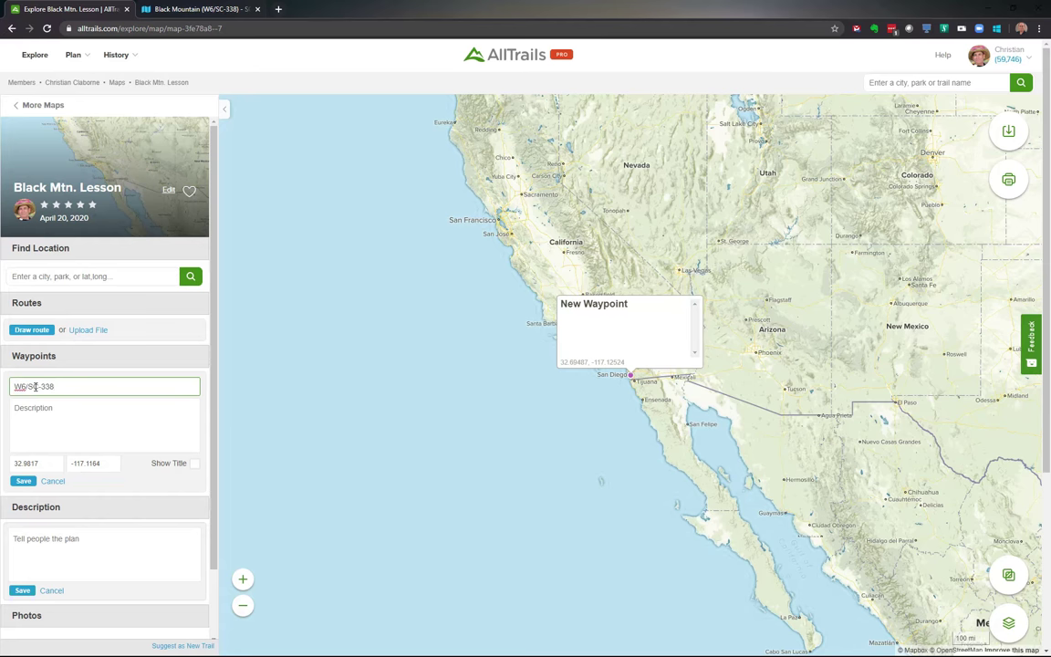
- Describe the waypoint as "SOTA Activation Zone for W6/SC-338", turn on its title display, and save it
{"action": "left_click", "coordinate": [93, 415]}
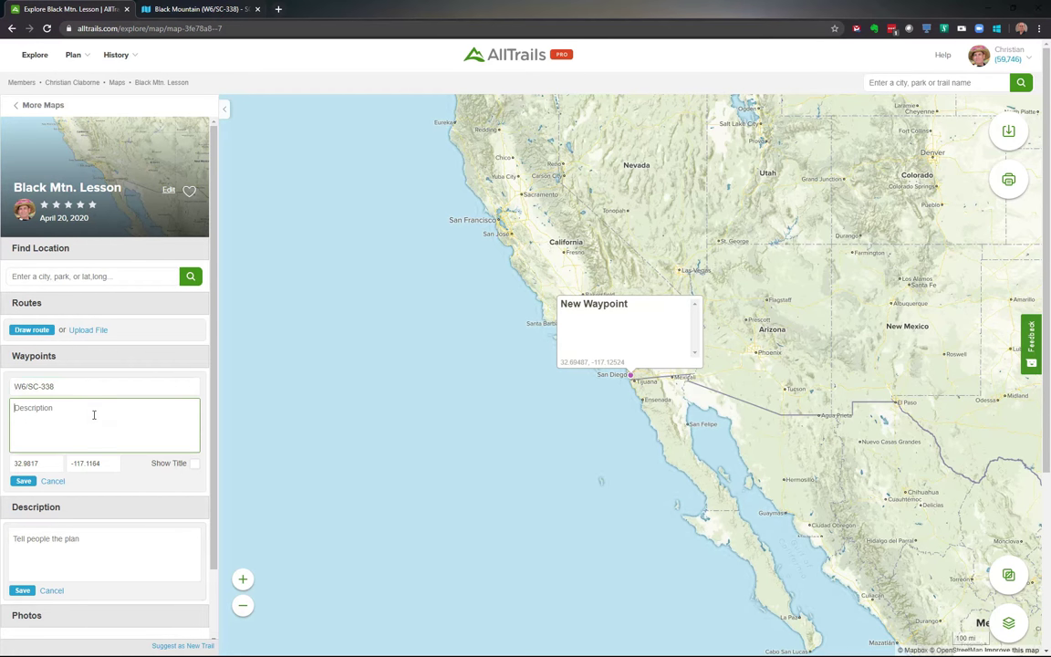
{"action": "type", "text": "SOTA Activation Zon"}
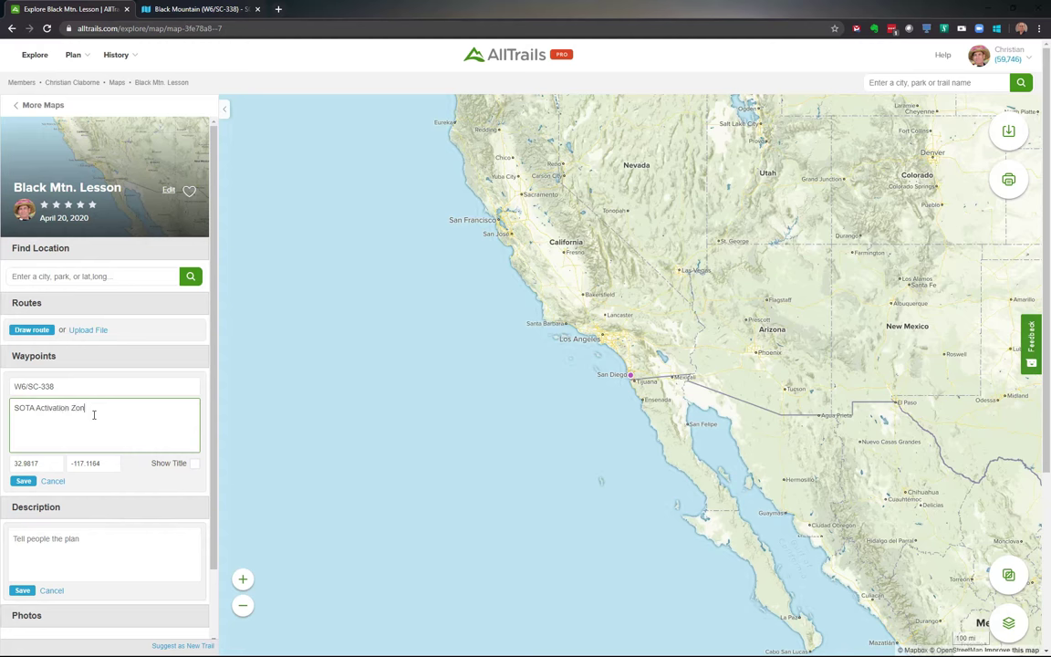
{"action": "type", "text": "e for"}
{"action": "key", "text": "ctrl+v"}
{"action": "left_click", "coordinate": [194, 463]}
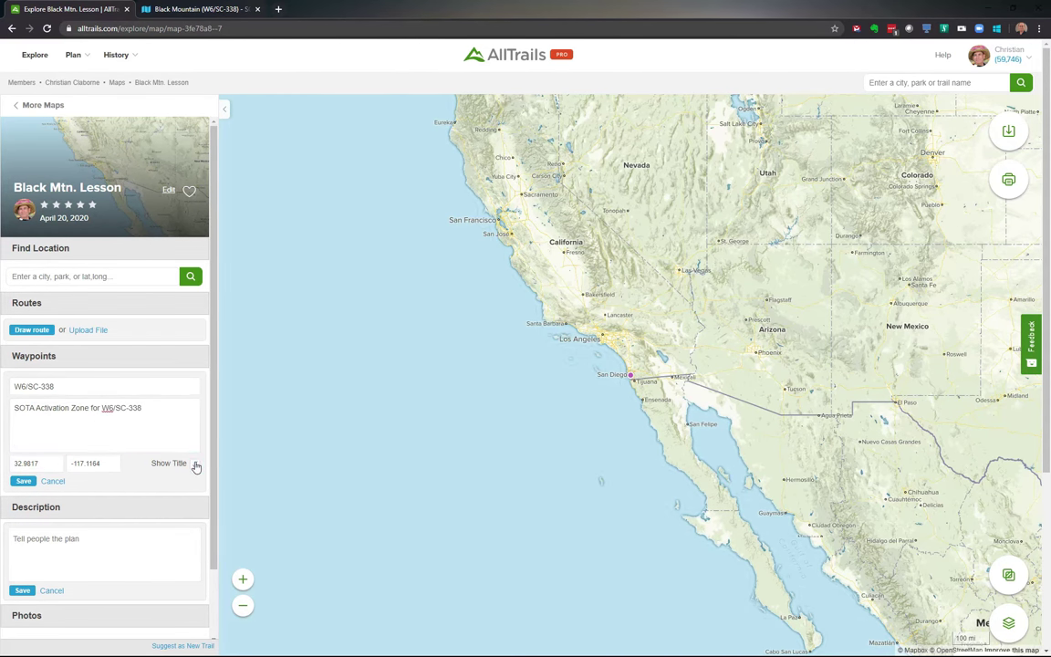
{"action": "left_click", "coordinate": [24, 480]}
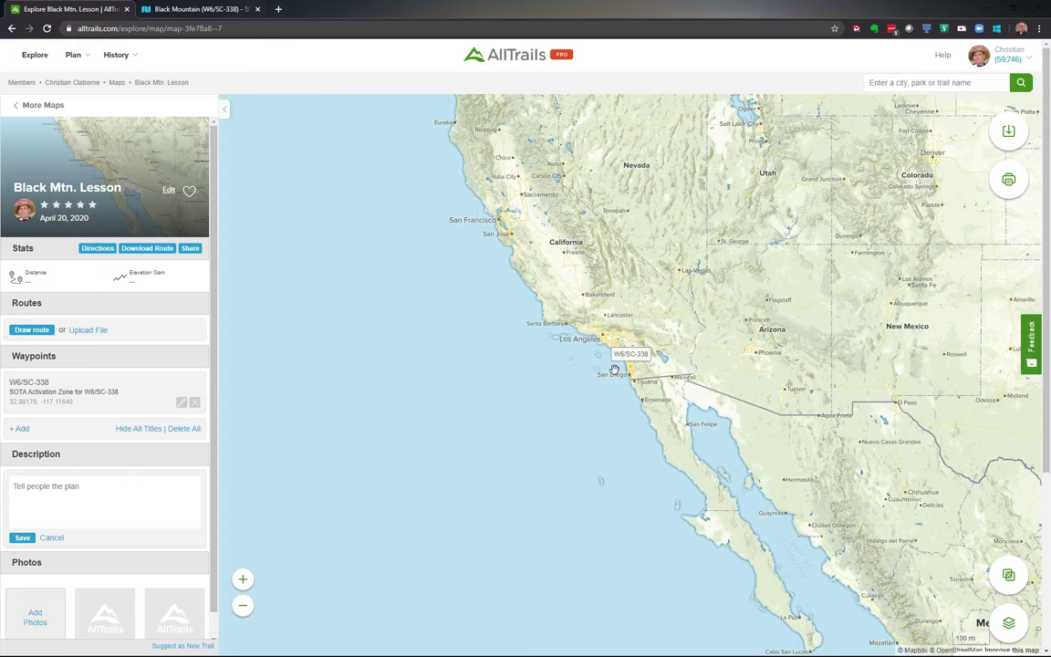
- Examine the W6/SC-338 waypoint's location and the trails between Black Mountain and the Nighthawk Trail start
{"action": "scroll", "coordinate": [614, 372], "scroll_direction": "up", "scroll_amount": 3}
{"action": "scroll", "coordinate": [614, 372], "scroll_direction": "up", "scroll_amount": 3}
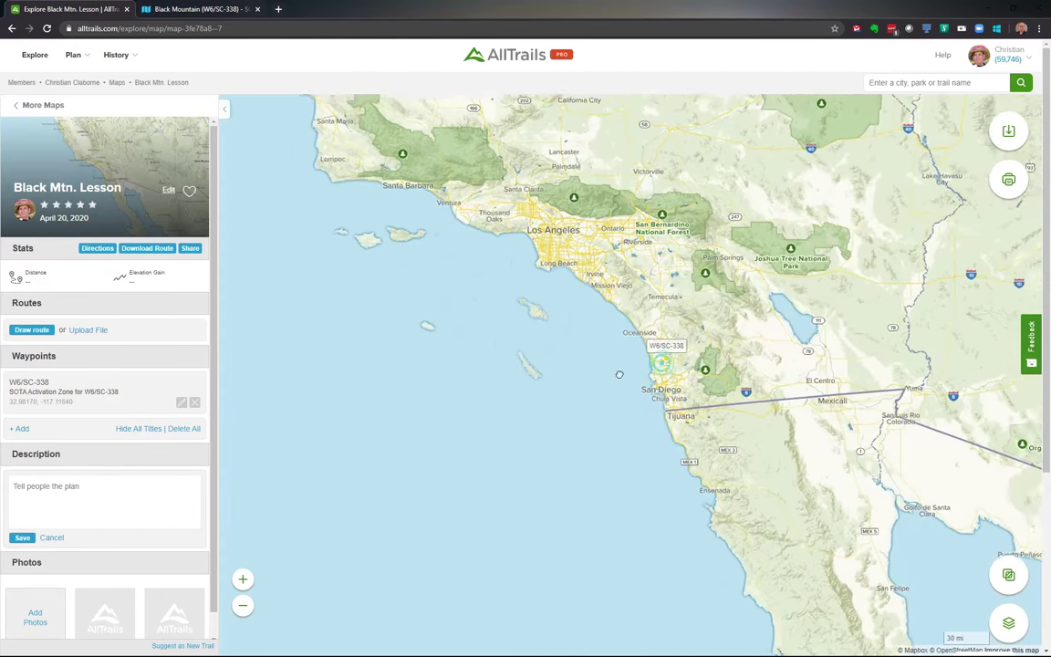
{"action": "scroll", "coordinate": [559, 381], "scroll_direction": "up", "scroll_amount": 4}
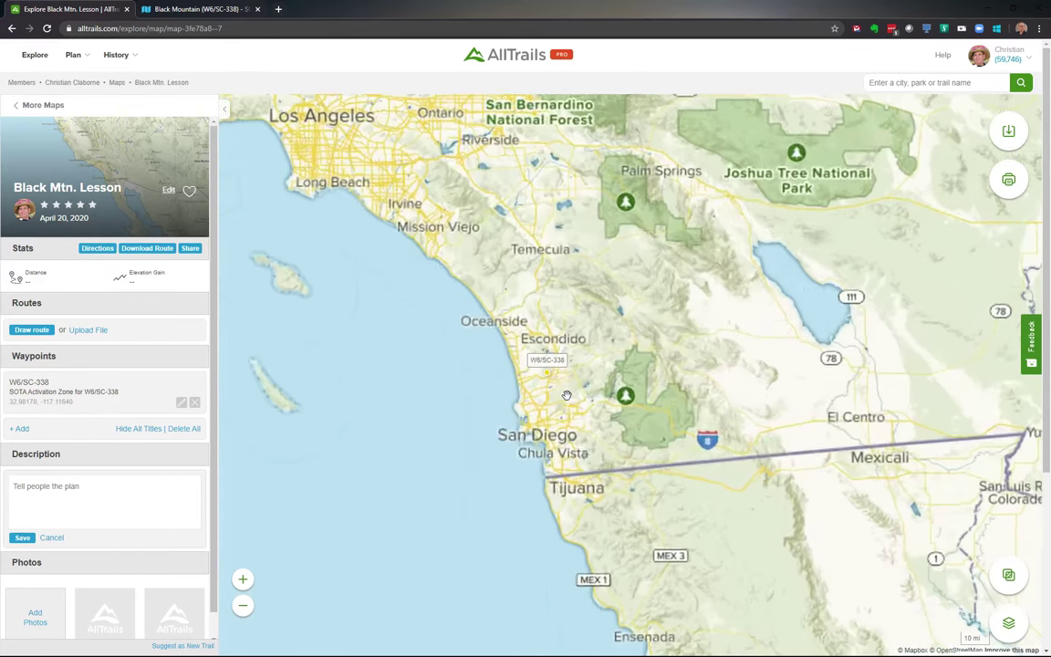
{"action": "scroll", "coordinate": [564, 376], "scroll_direction": "up", "scroll_amount": 4}
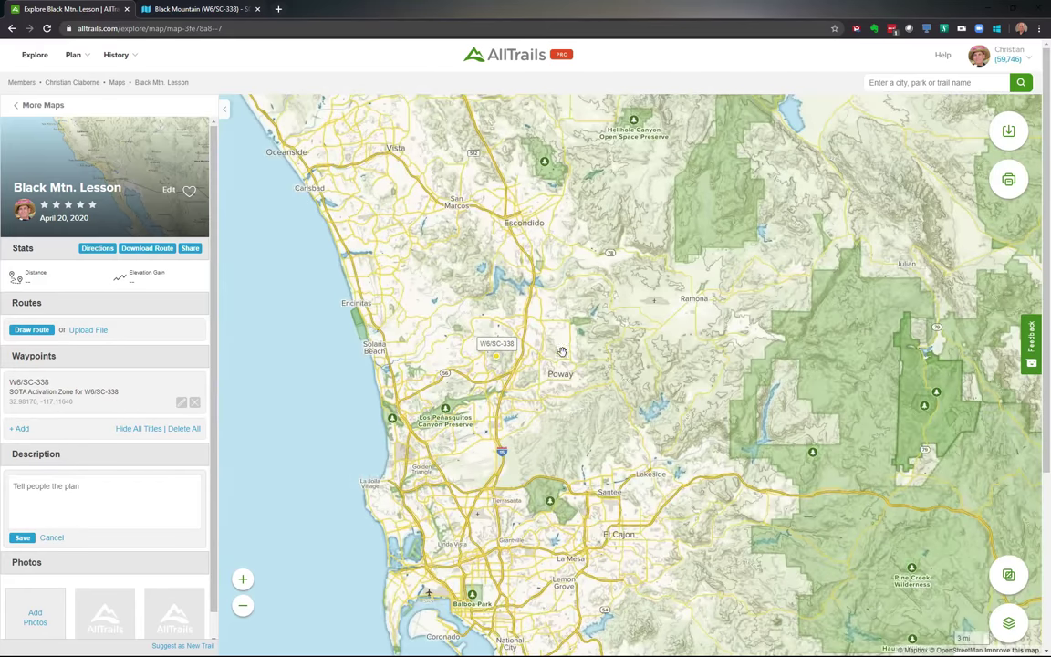
{"action": "scroll", "coordinate": [538, 349], "scroll_direction": "up", "scroll_amount": 3}
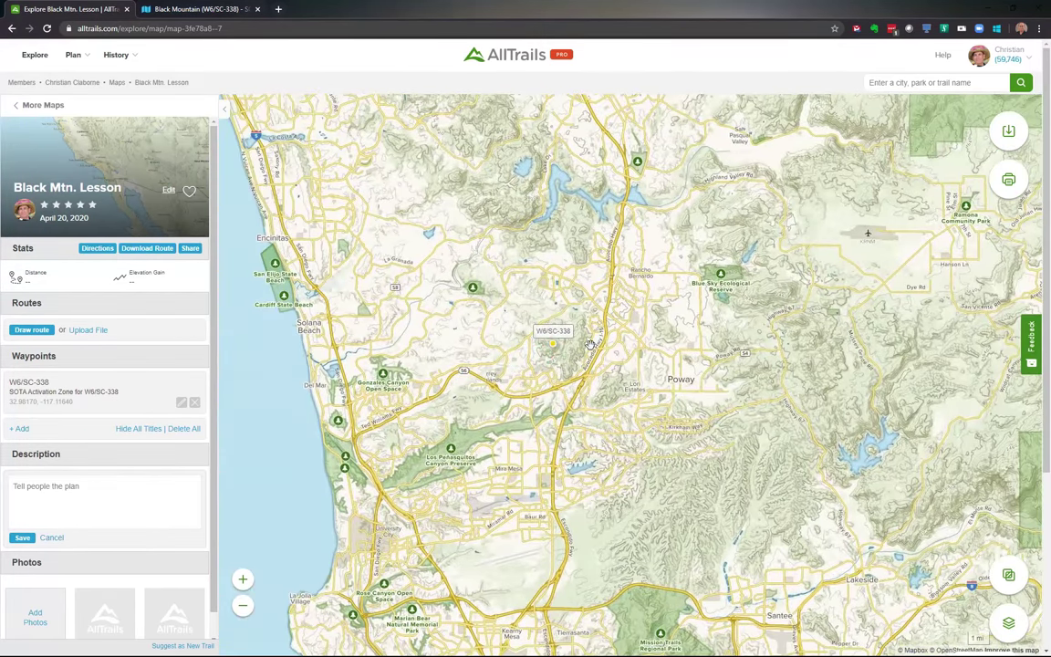
{"action": "scroll", "coordinate": [592, 335], "scroll_direction": "up", "scroll_amount": 5}
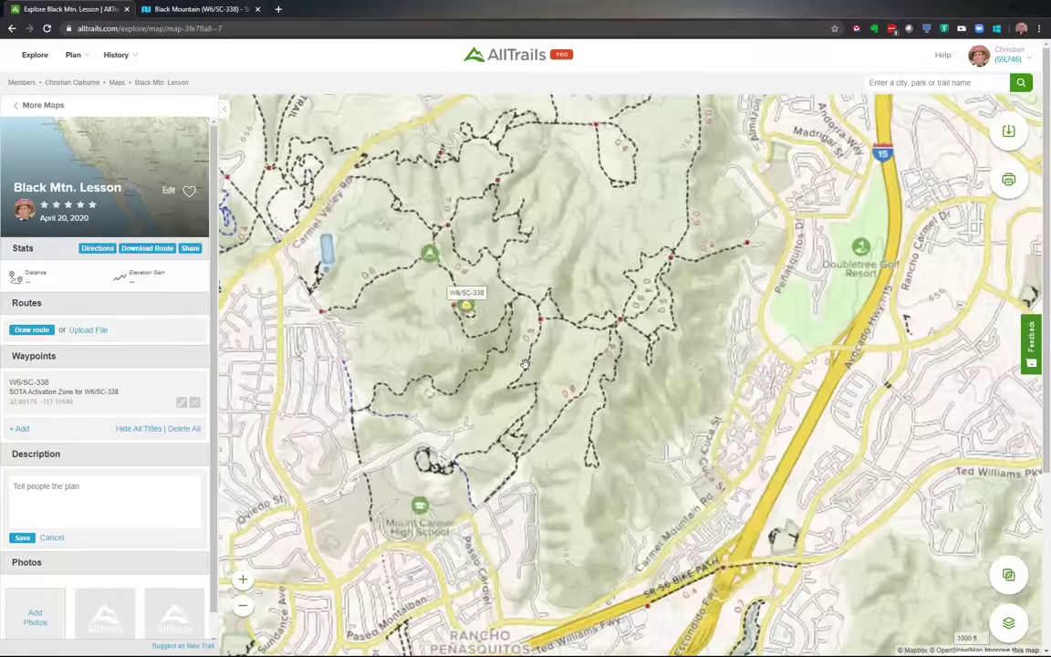
{"action": "left_click_drag", "start_coordinate": [525, 365], "coordinate": [574, 367]}
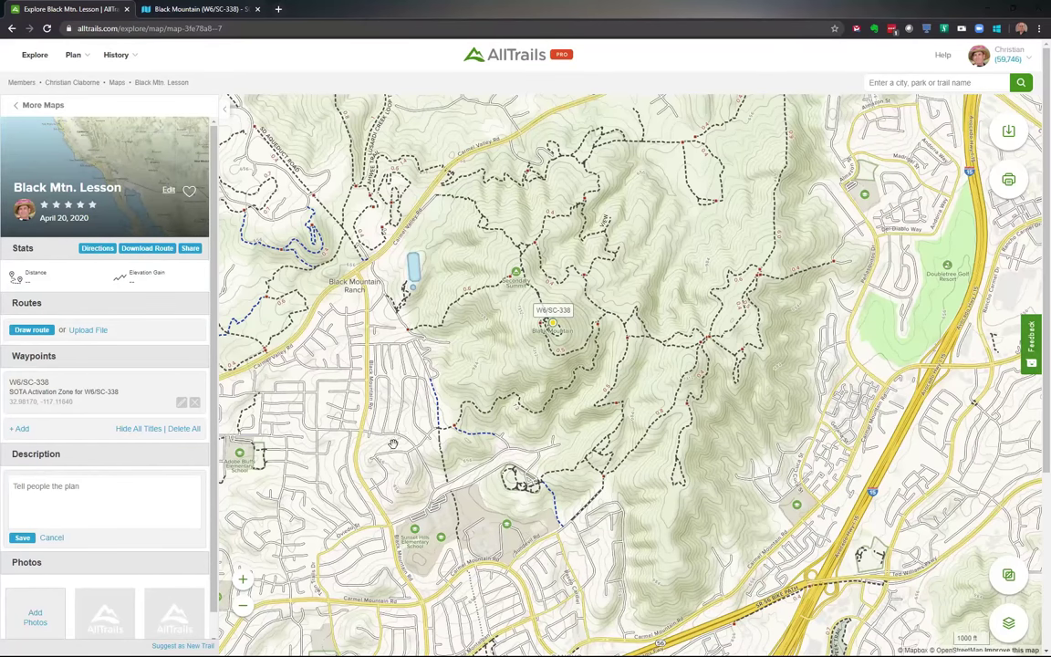
{"action": "scroll", "coordinate": [428, 434], "scroll_direction": "up", "scroll_amount": 3}
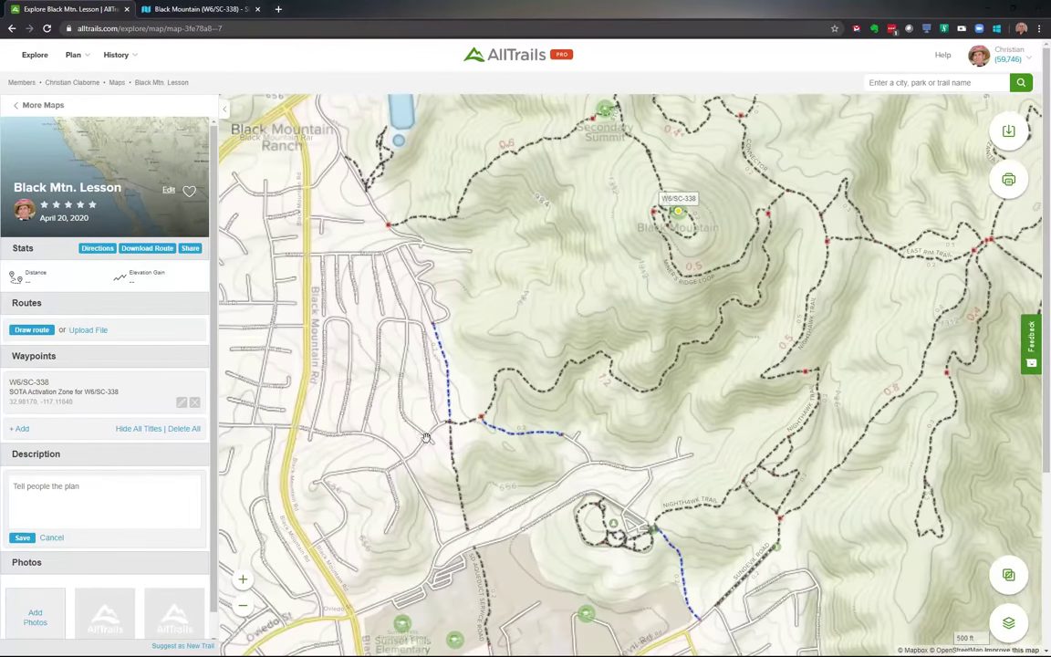
{"action": "left_click_drag", "start_coordinate": [524, 376], "coordinate": [482, 361]}
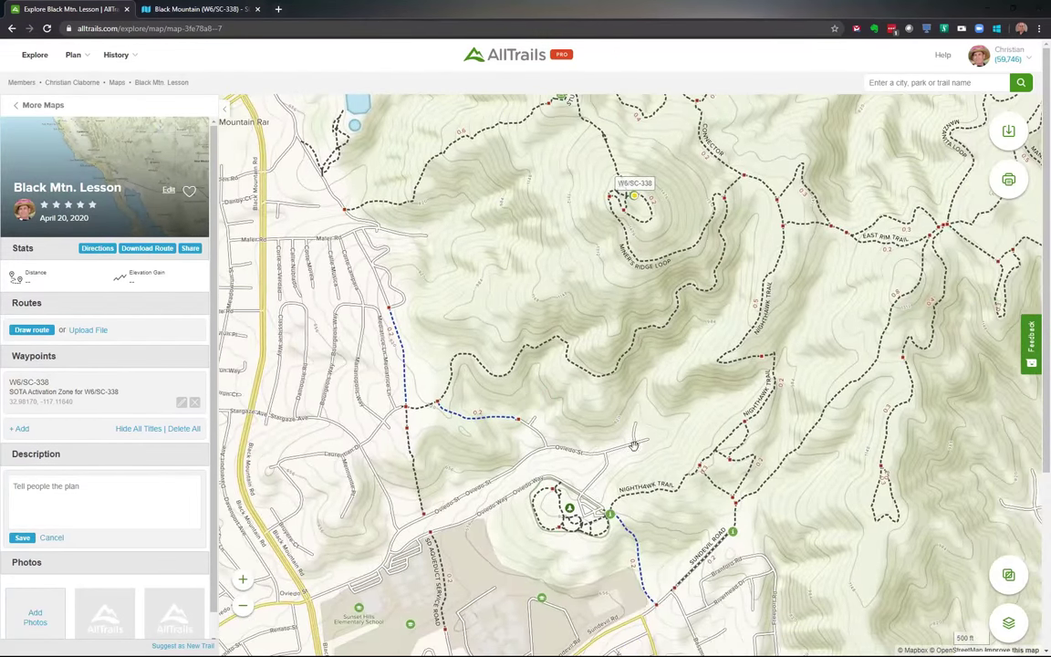
- Switch the map to the Satellite layer and examine the roads and structures around the W6/SC-338 summit waypoint
{"action": "left_click", "coordinate": [1009, 627]}
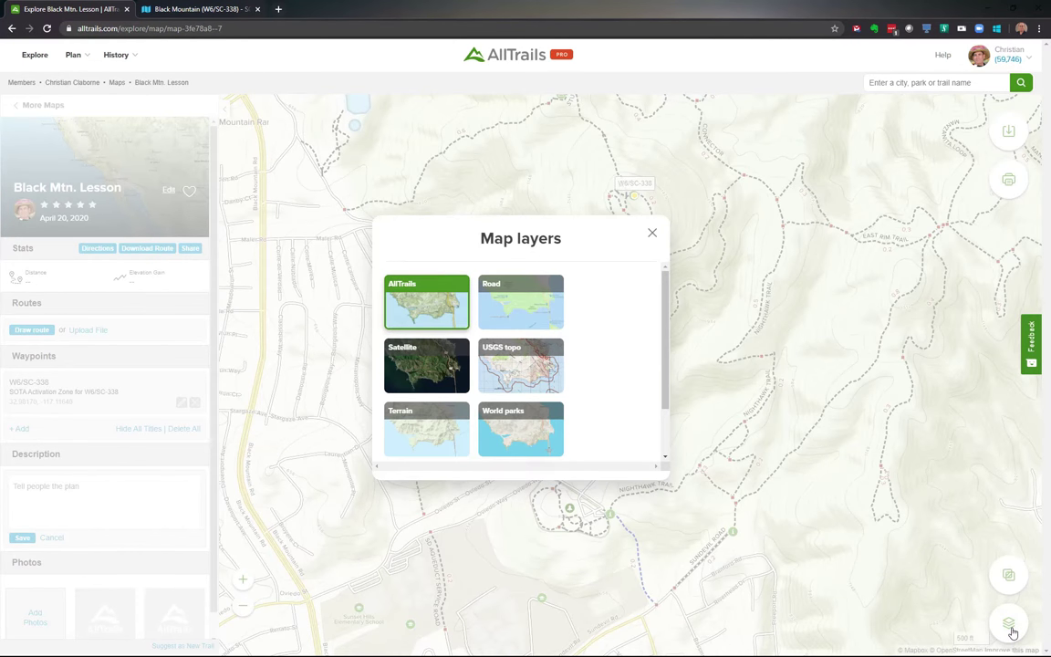
{"action": "left_click", "coordinate": [584, 208]}
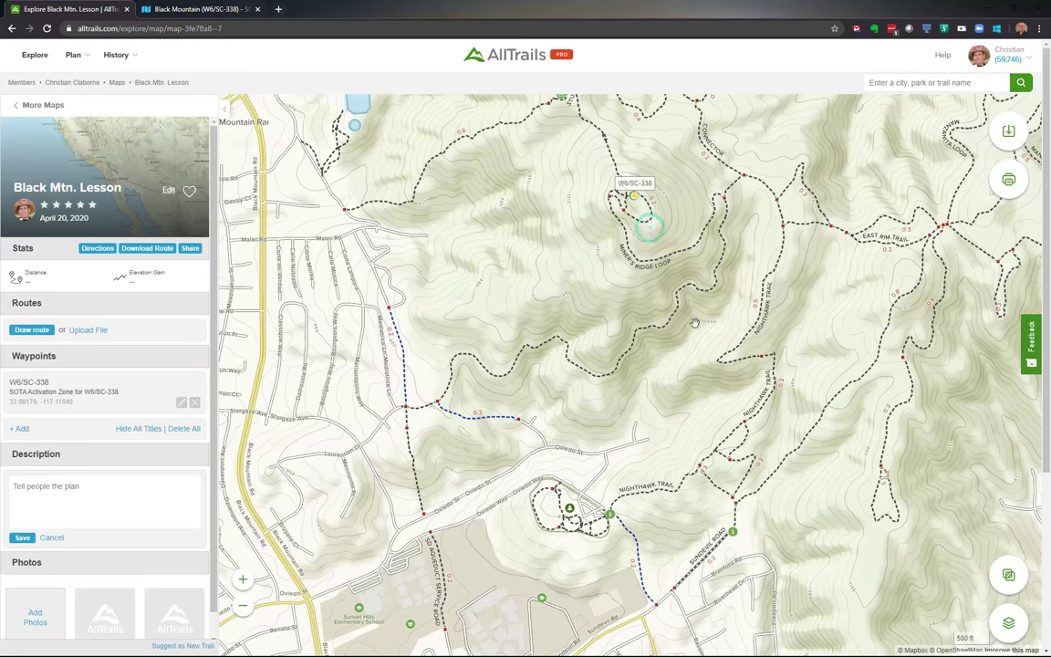
{"action": "left_click", "coordinate": [1007, 576]}
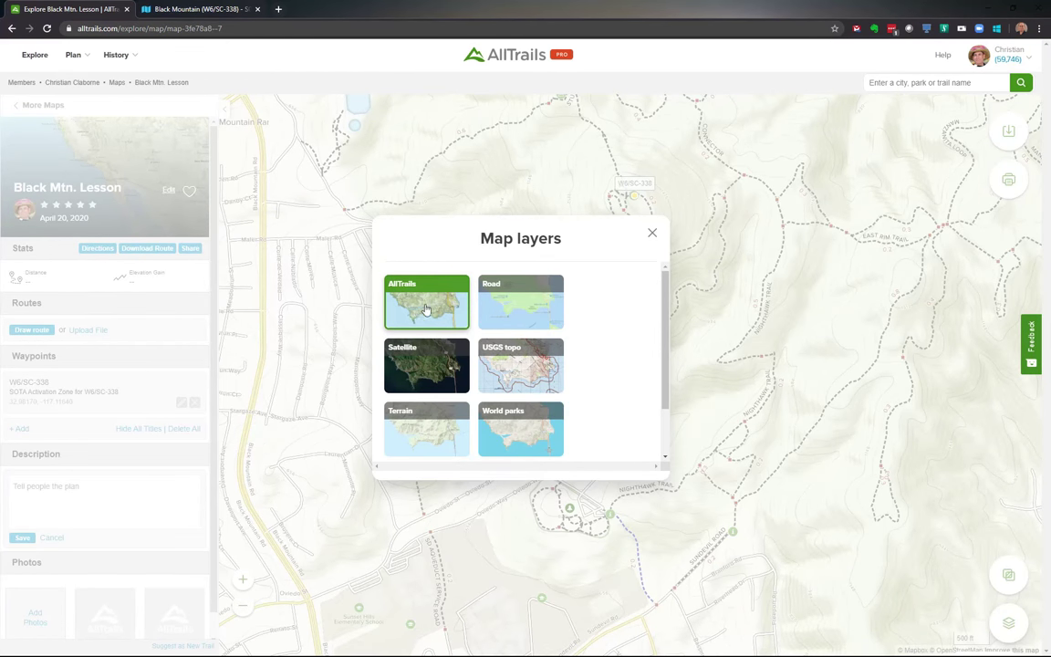
{"action": "left_click", "coordinate": [418, 365]}
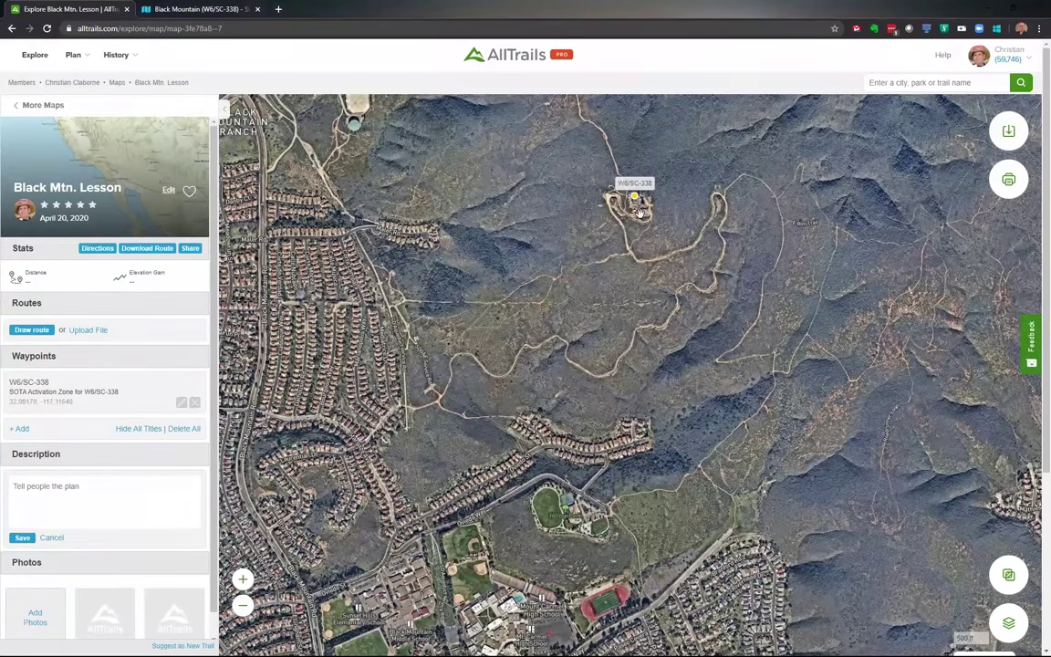
{"action": "scroll", "coordinate": [640, 215], "scroll_direction": "up", "scroll_amount": 2}
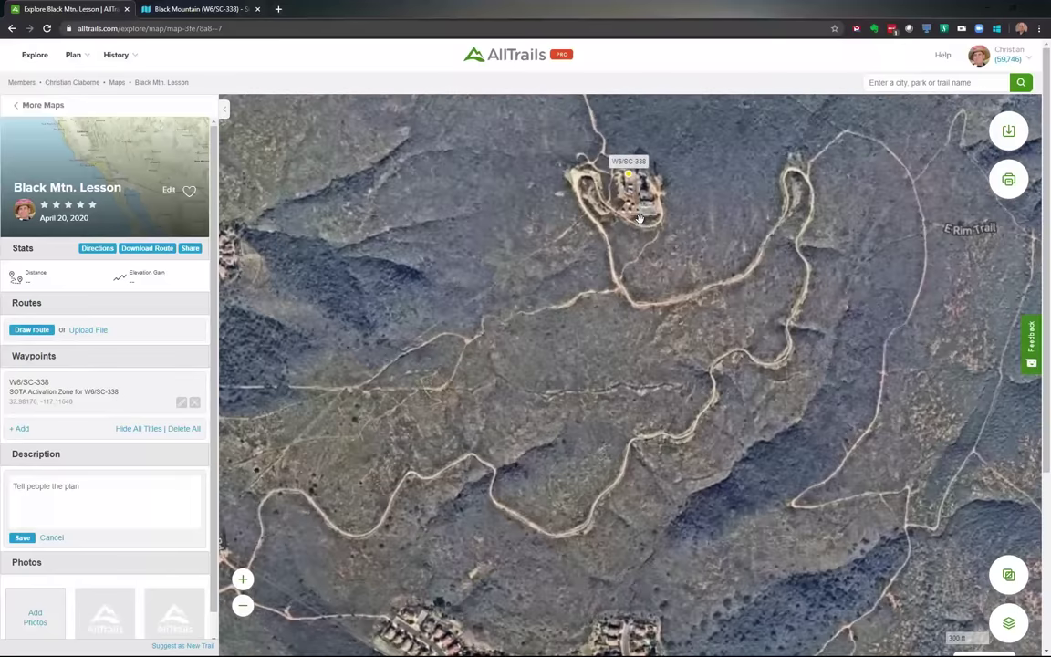
{"action": "left_click_drag", "start_coordinate": [644, 262], "coordinate": [646, 301]}
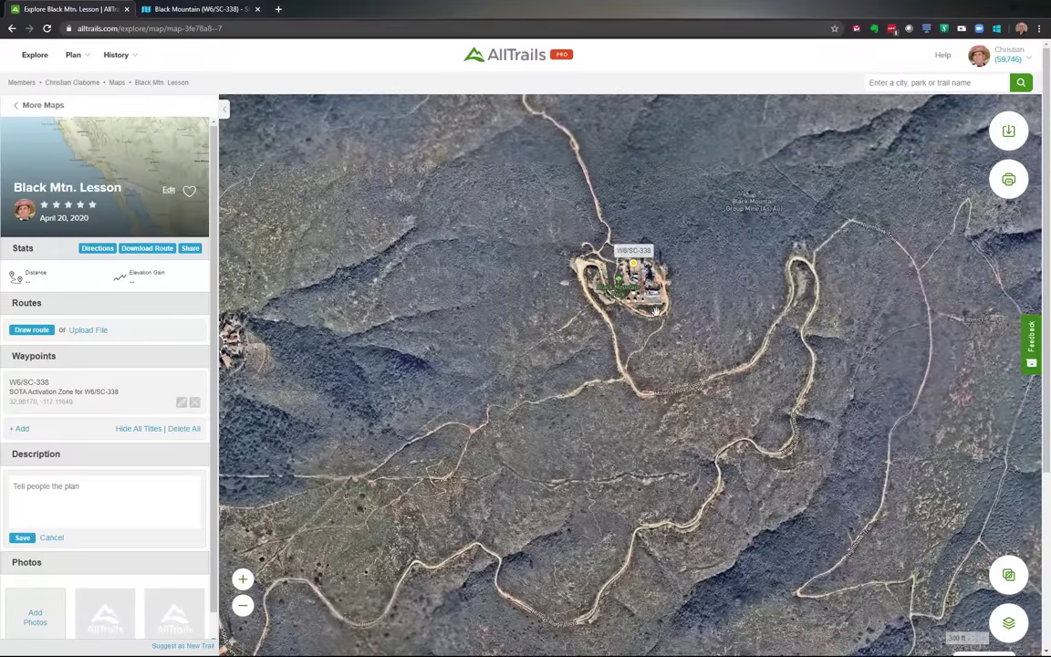
{"action": "scroll", "coordinate": [656, 300], "scroll_direction": "up", "scroll_amount": 1}
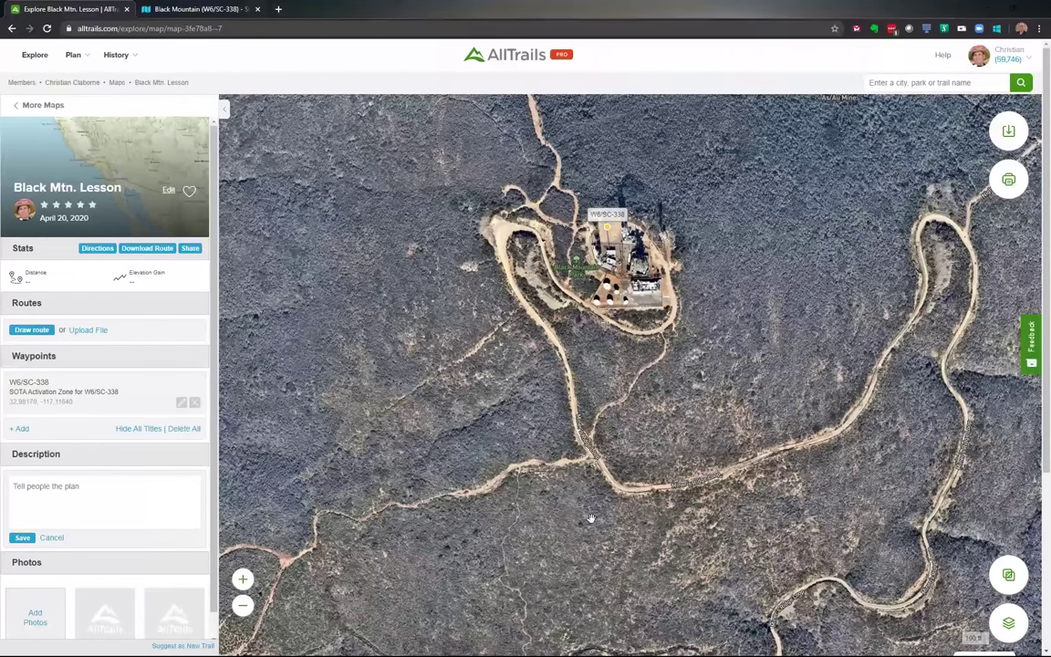
- Start a route on the Black Mtn. Lesson map, hide the elevation profile, and return the map to the AllTrails layer
{"action": "left_click", "coordinate": [582, 555]}
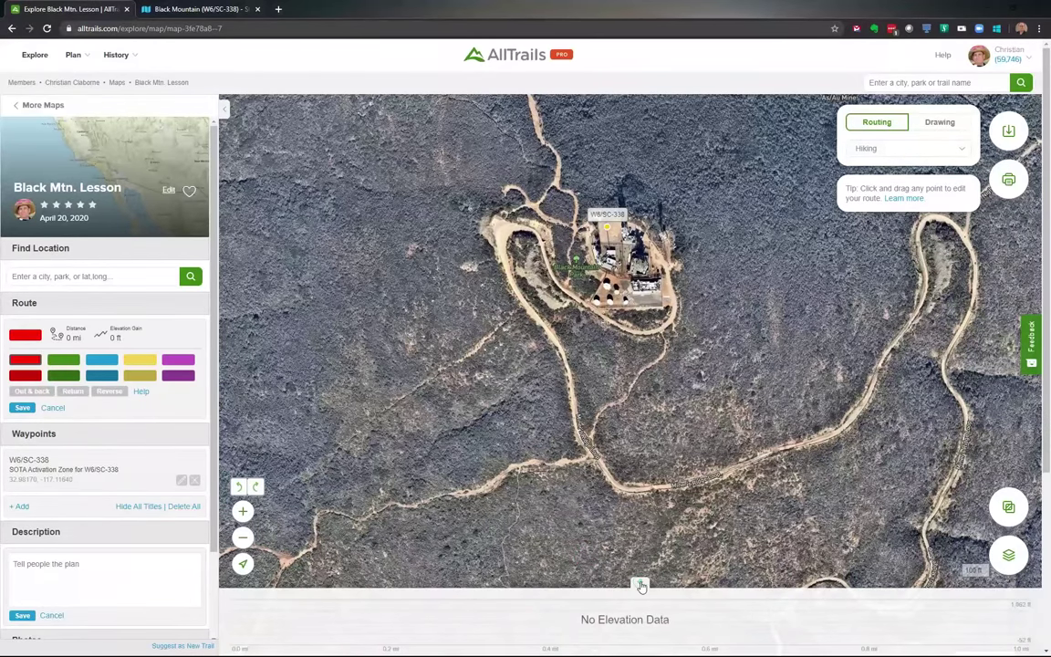
{"action": "scroll", "coordinate": [524, 477], "scroll_direction": "down", "scroll_amount": 2}
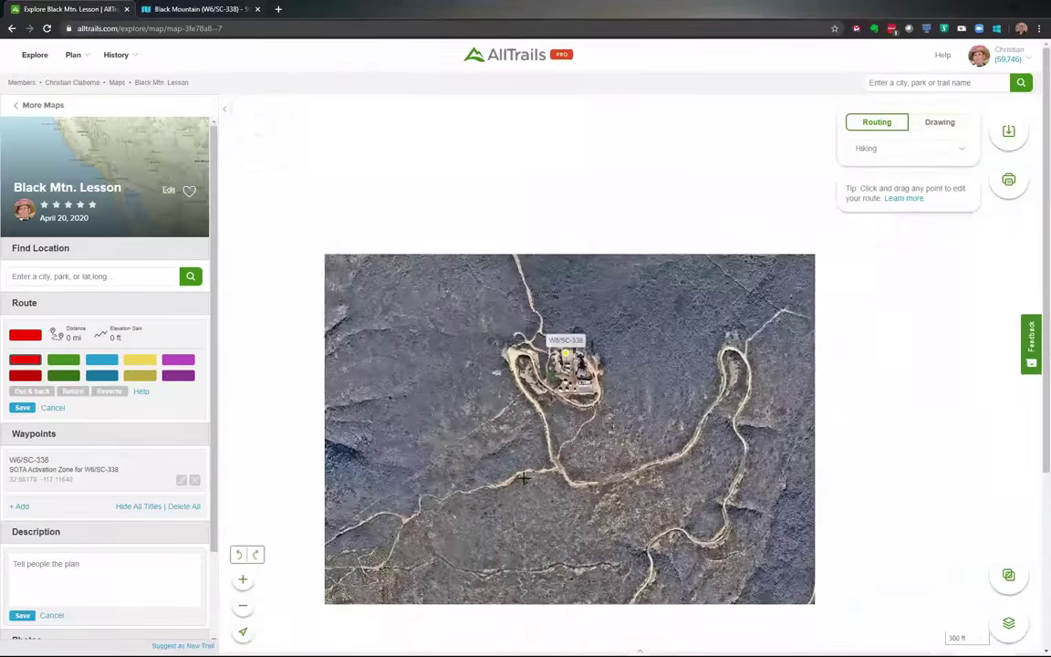
{"action": "scroll", "coordinate": [600, 388], "scroll_direction": "up", "scroll_amount": 1}
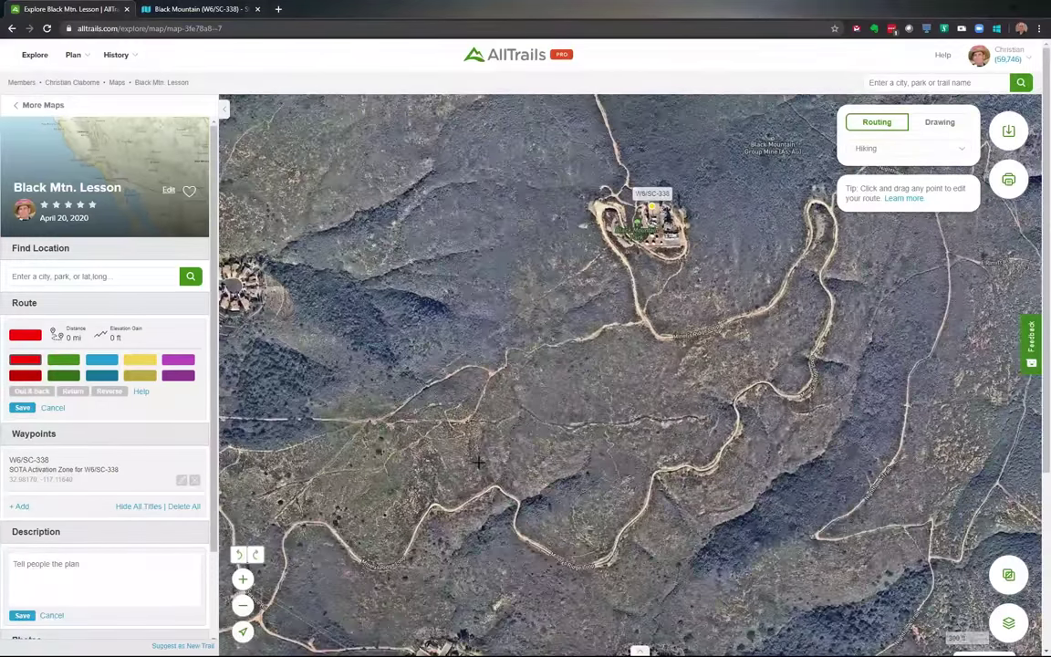
{"action": "scroll", "coordinate": [473, 449], "scroll_direction": "down", "scroll_amount": 1}
{"action": "left_click_drag", "start_coordinate": [417, 493], "coordinate": [470, 446]}
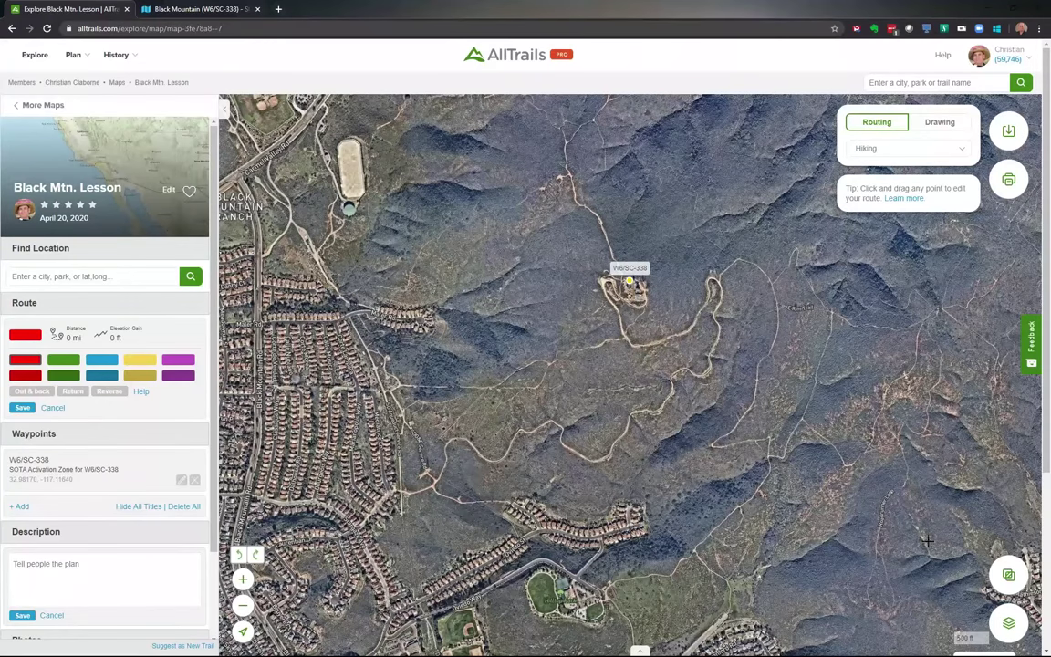
{"action": "left_click", "coordinate": [1007, 624]}
{"action": "left_click", "coordinate": [410, 313]}
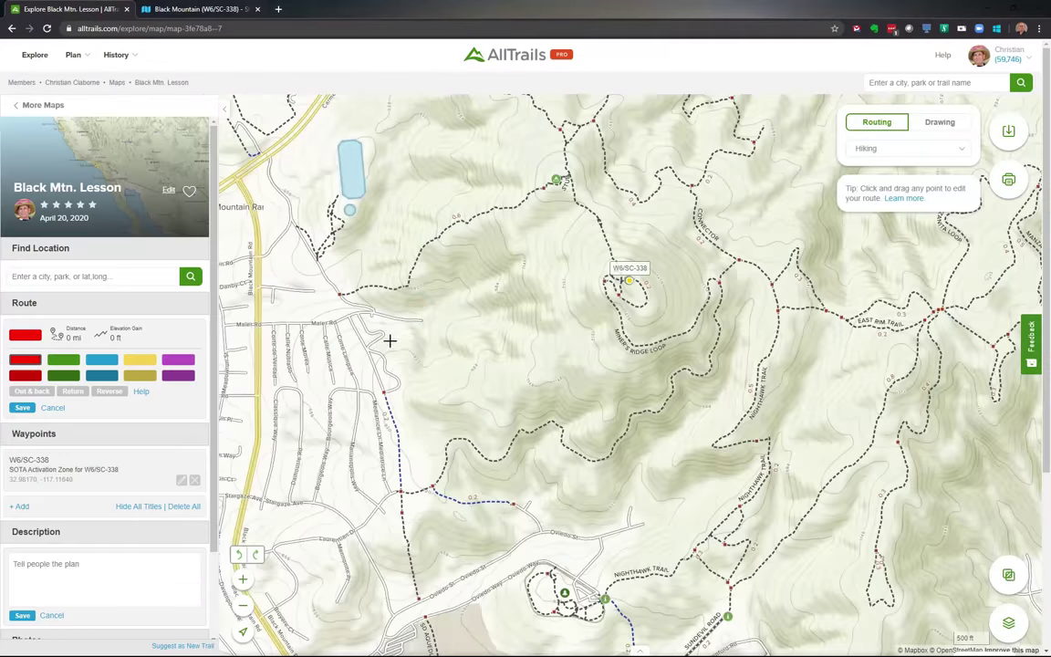
- Start a Hiking-mode route where Laurentian Dr meets the SD Aqueduct Service Road and end it beside the W6/SC-338 waypoint
{"action": "scroll", "coordinate": [422, 485], "scroll_direction": "up", "scroll_amount": 3}
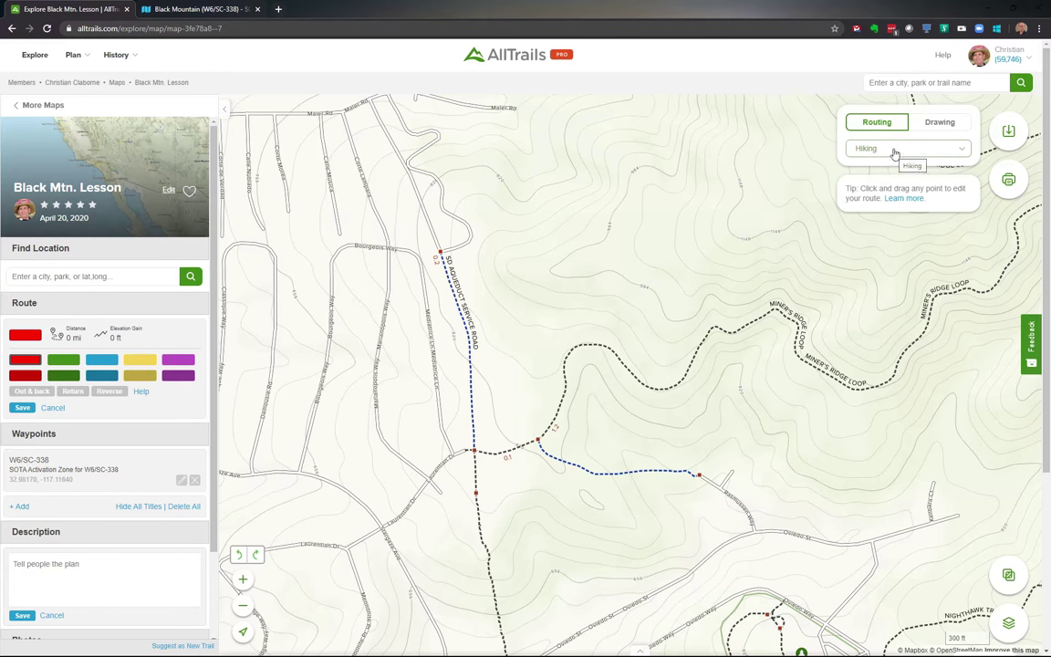
{"action": "left_click", "coordinate": [470, 450]}
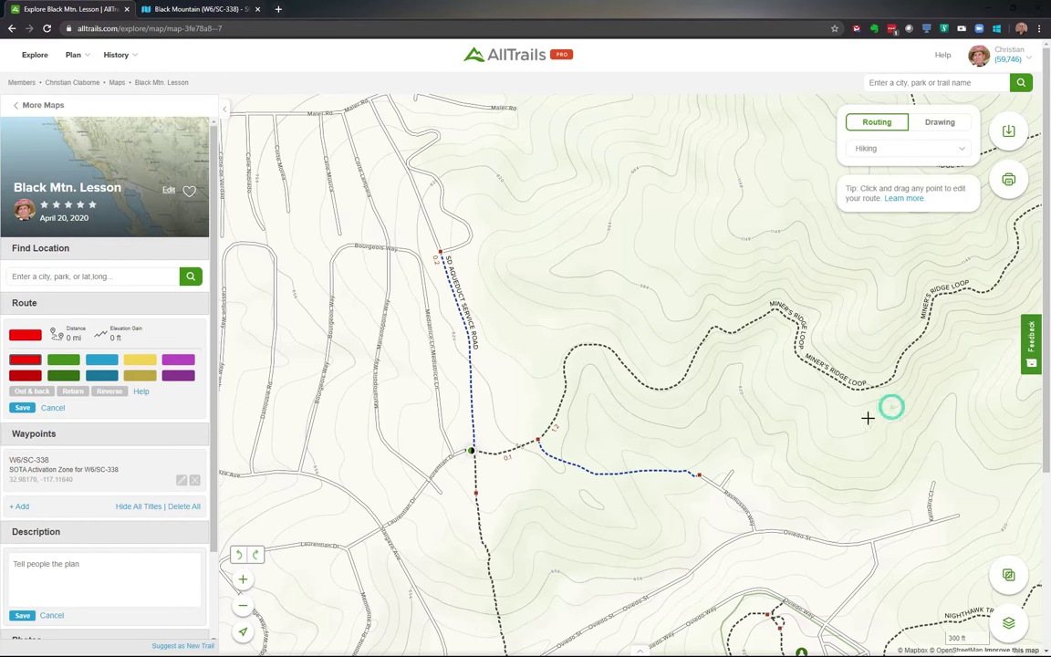
{"action": "left_click_drag", "start_coordinate": [868, 418], "coordinate": [509, 604]}
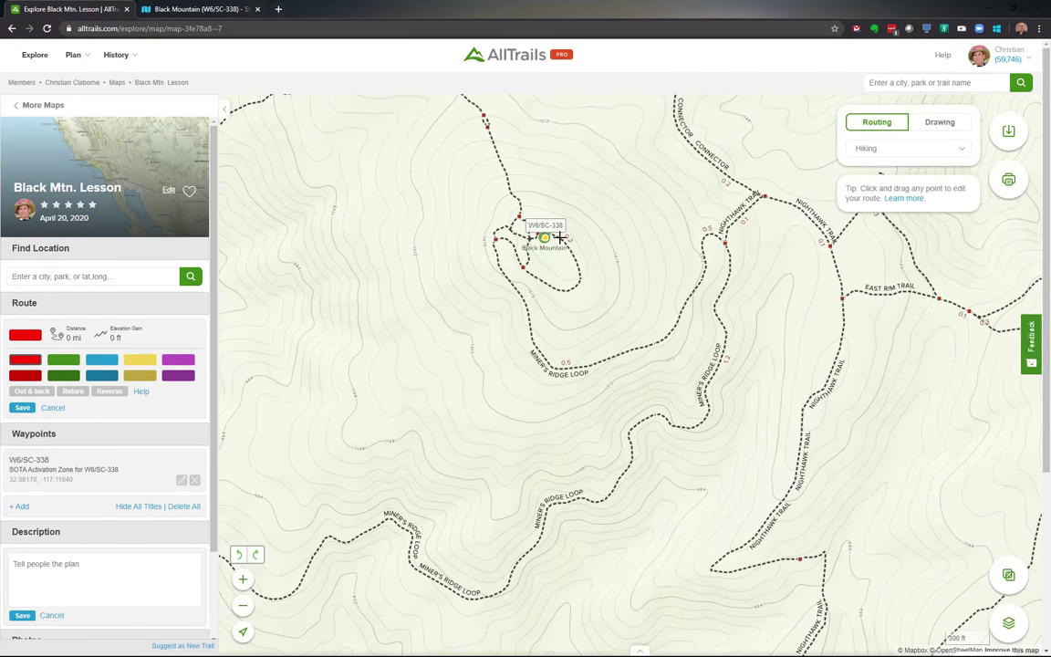
{"action": "left_click", "coordinate": [558, 238]}
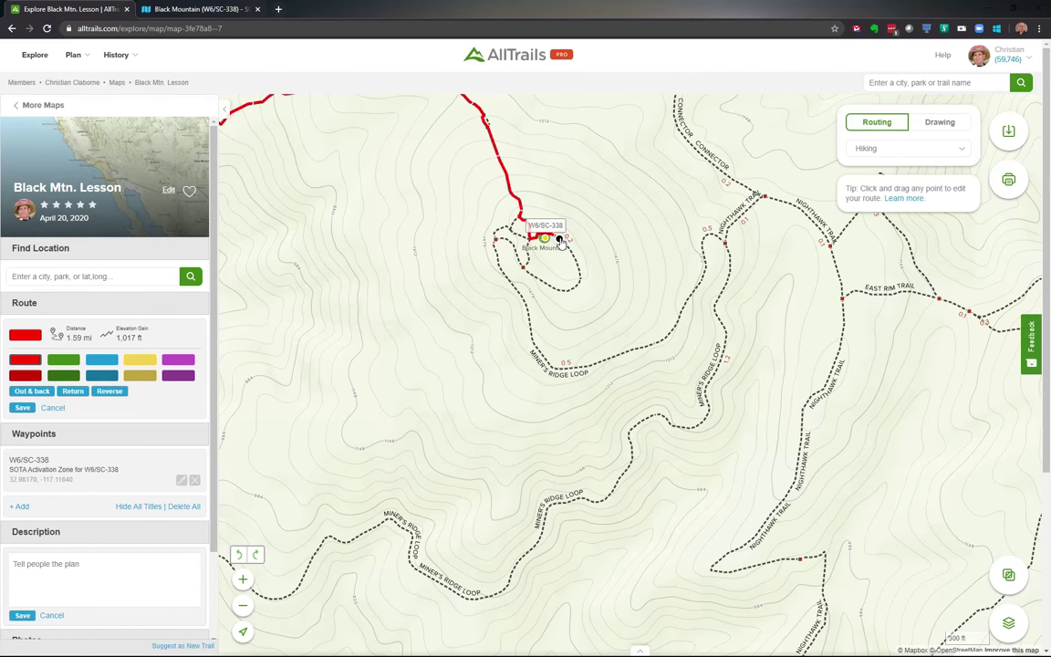
- Reroute the path over Miner's Ridge Loop by pulling the route line onto the trail south of the summit
{"action": "left_click_drag", "start_coordinate": [427, 436], "coordinate": [619, 543]}
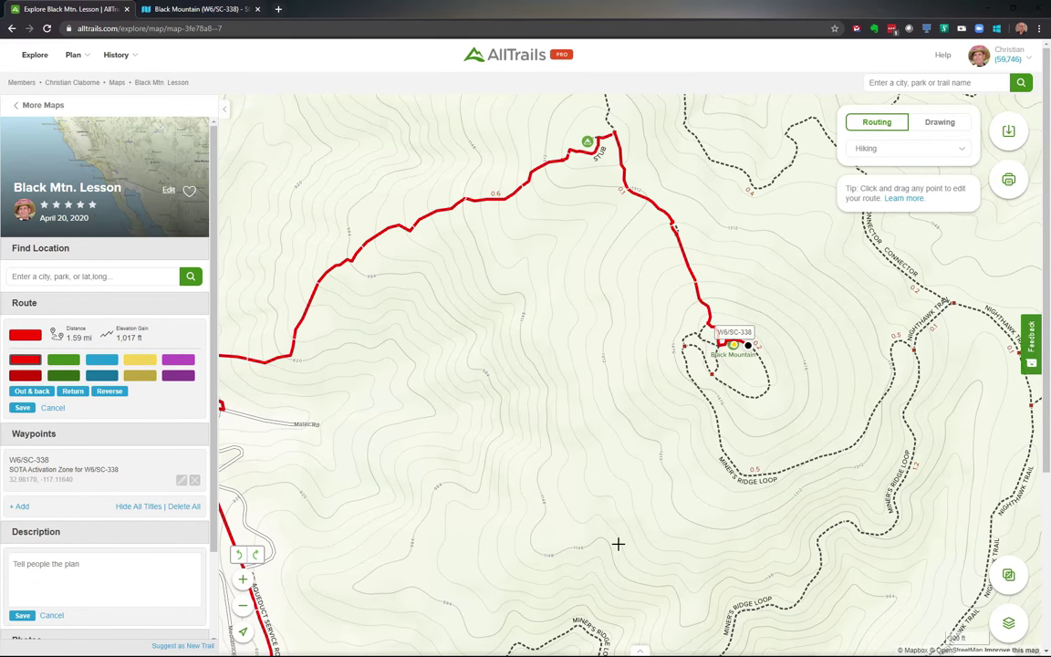
{"action": "left_click_drag", "start_coordinate": [591, 562], "coordinate": [678, 468]}
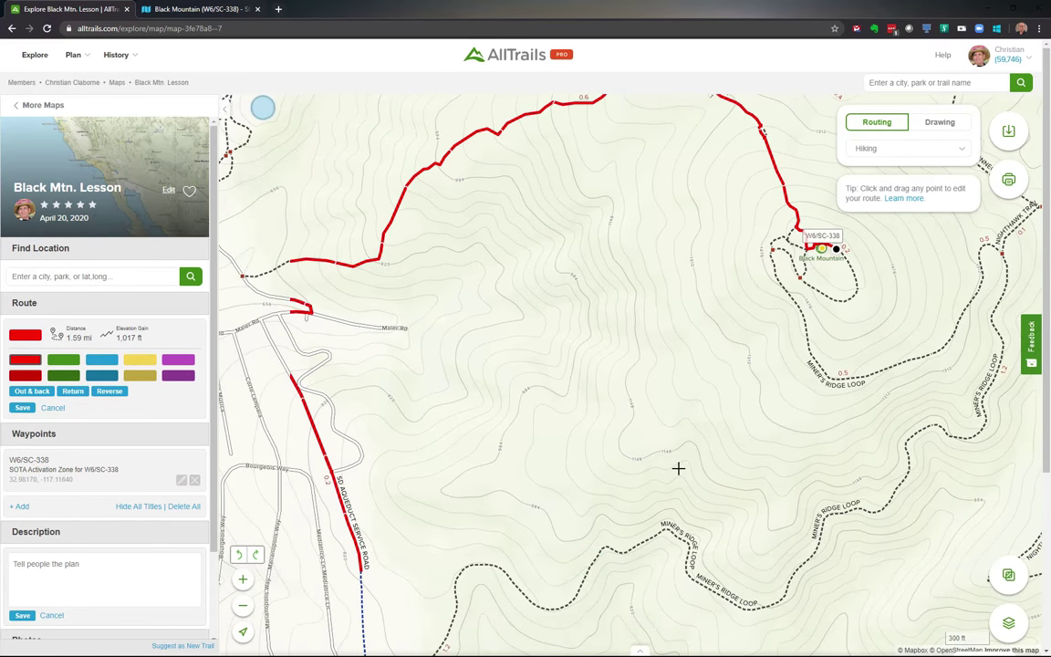
{"action": "left_click_drag", "start_coordinate": [542, 492], "coordinate": [462, 392]}
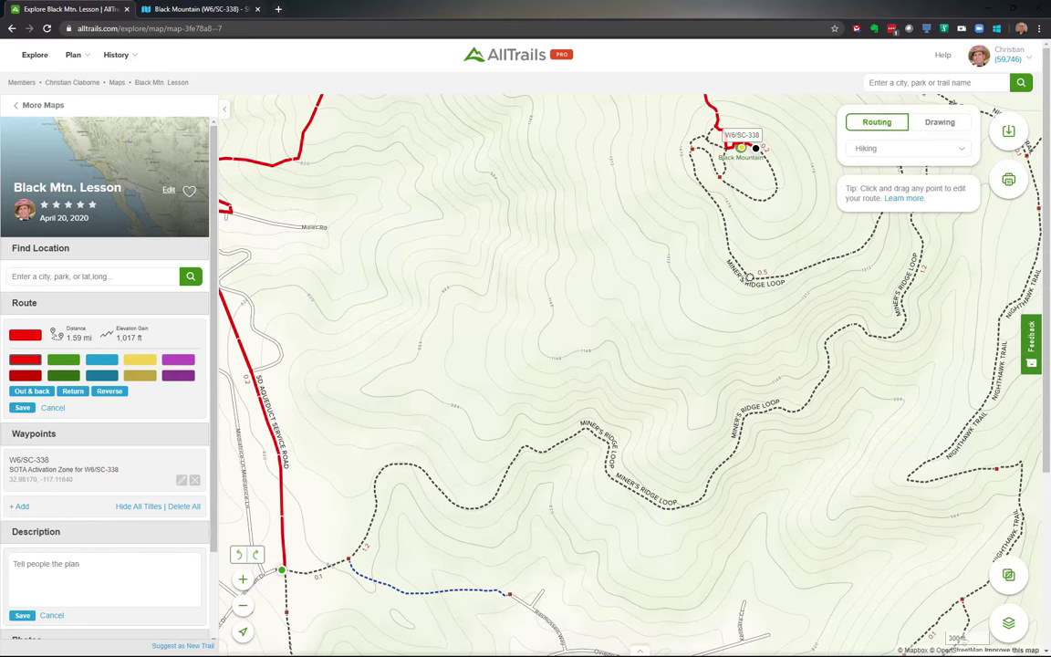
{"action": "left_click_drag", "start_coordinate": [750, 275], "coordinate": [750, 280]}
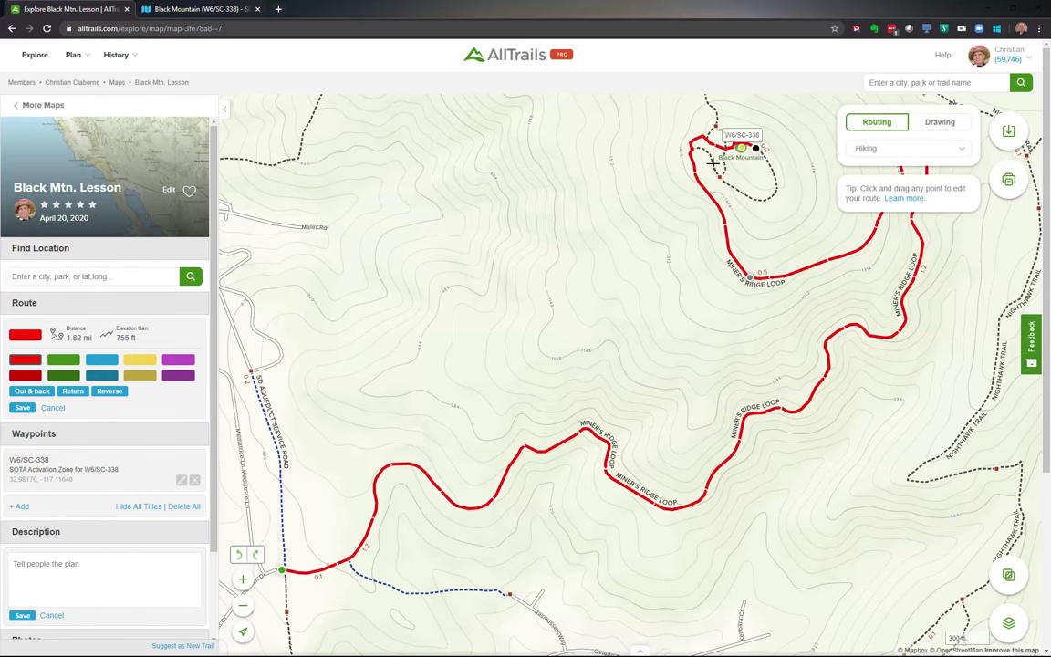
- Remove the routed path back to its start point, try a straight Drawing-mode segment to Miner's Ridge Loop, and undo it
{"action": "key", "text": "d"}
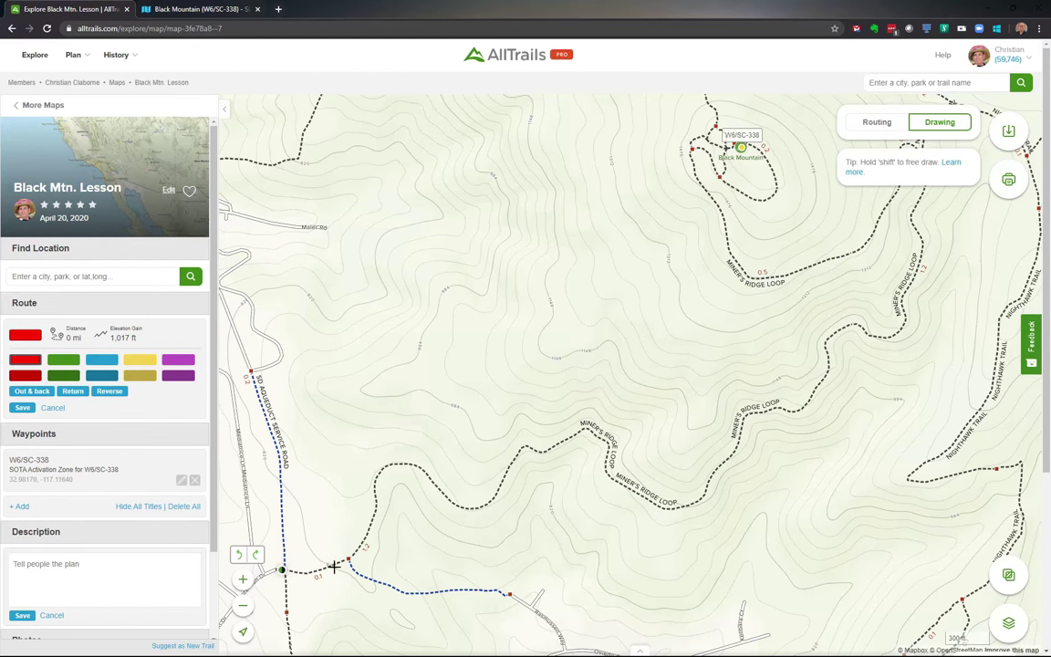
{"action": "left_click", "coordinate": [432, 481]}
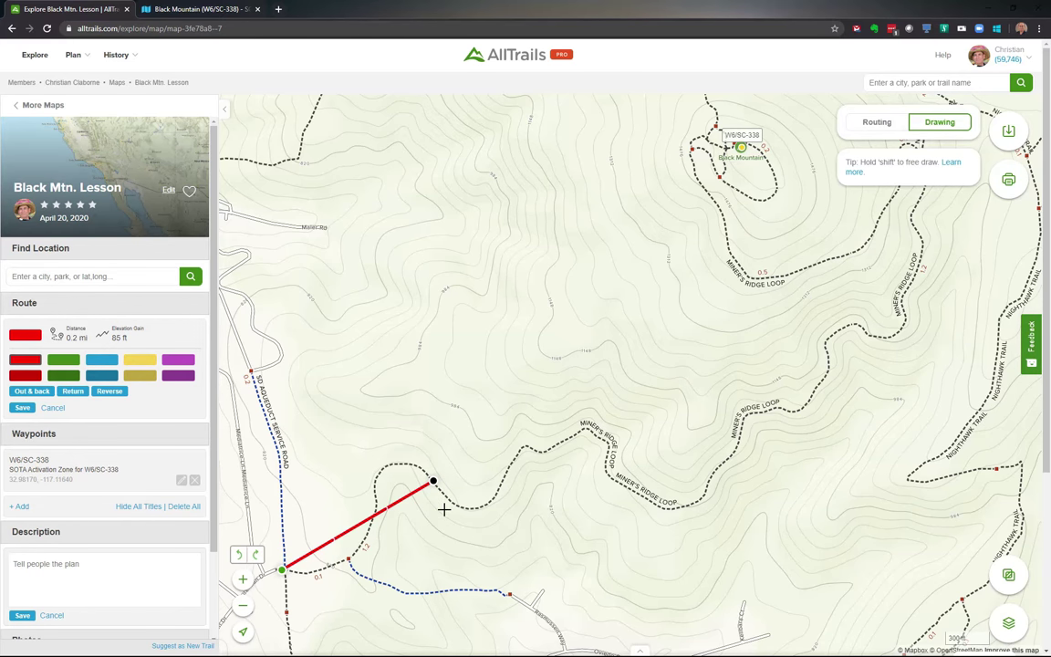
{"action": "key", "text": "ctrl+z"}
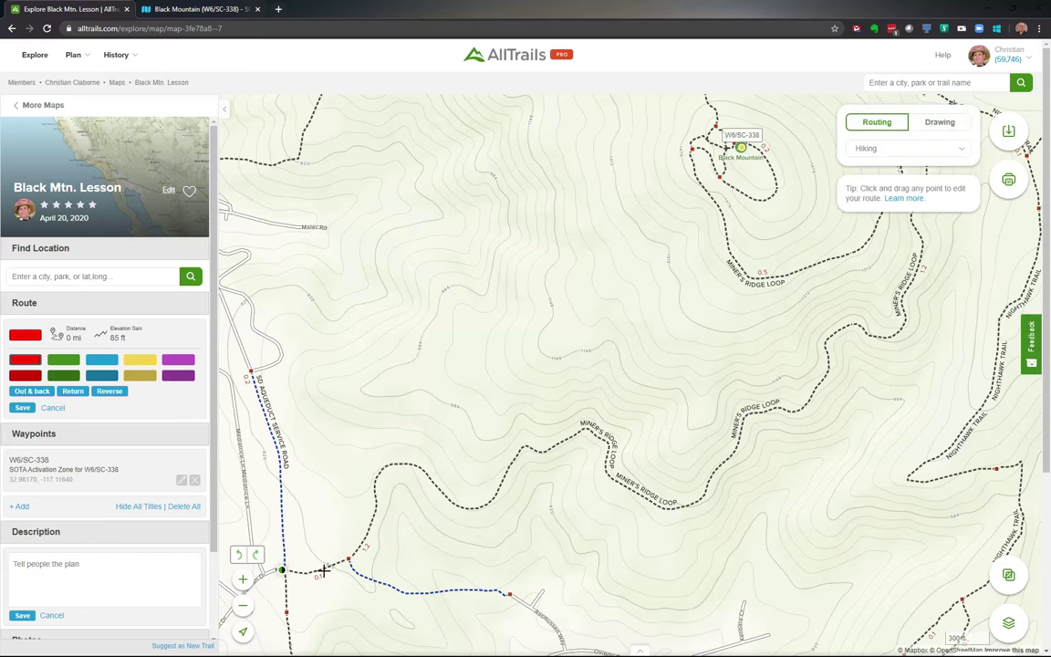
- Route the hike in short sections from the start point along Miner's Ridge Loop to just past the bend near Nighthawk Trail
{"action": "left_click", "coordinate": [326, 568]}
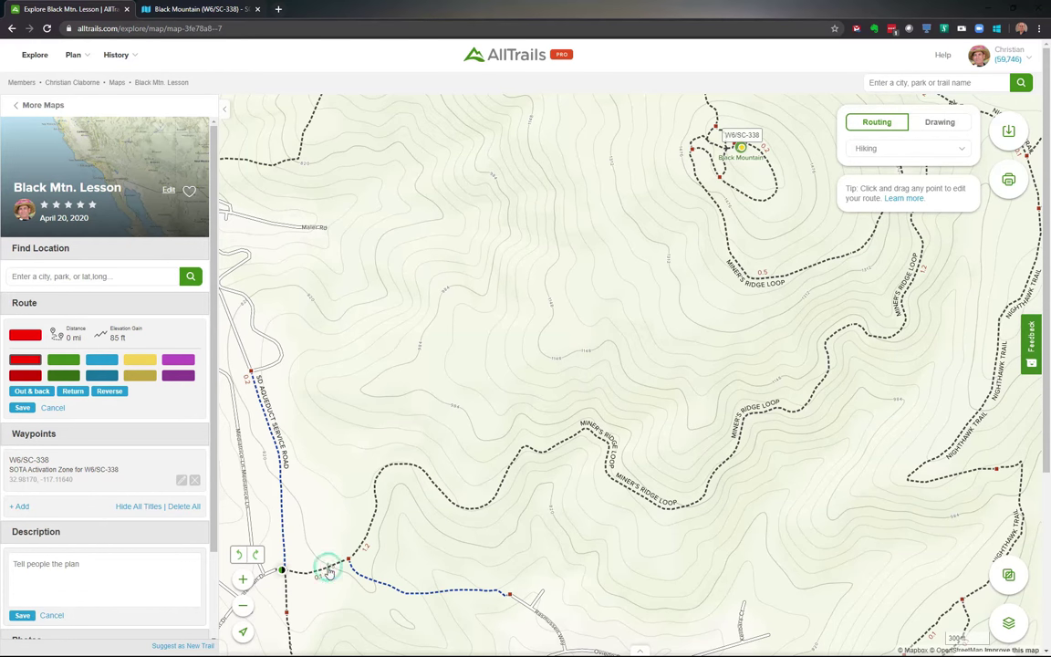
{"action": "left_click", "coordinate": [366, 534]}
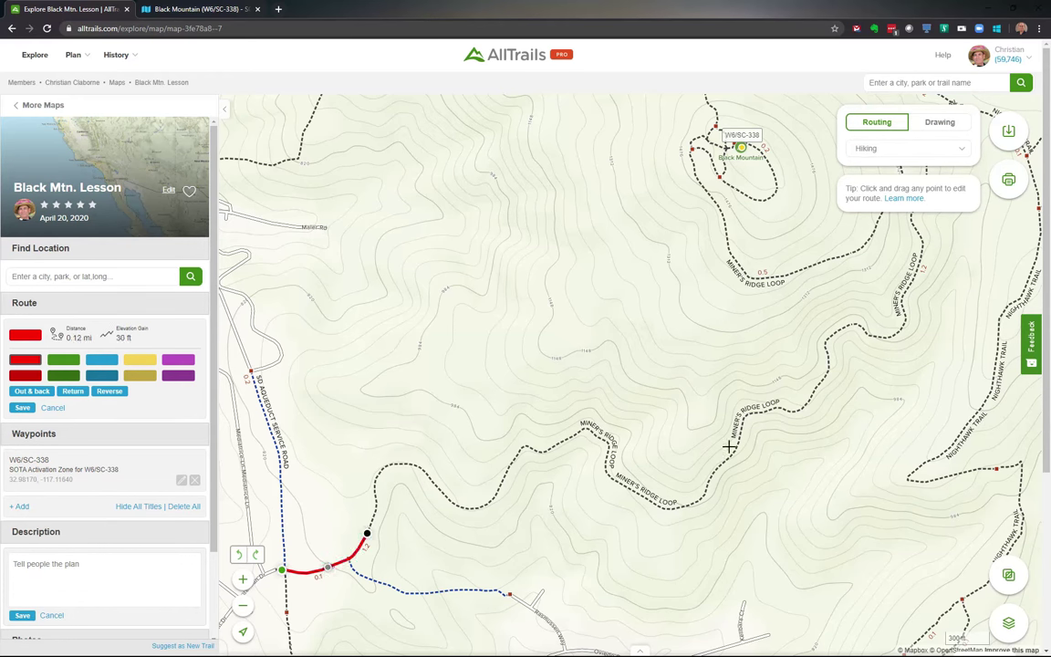
{"action": "left_click", "coordinate": [791, 411]}
{"action": "left_click_drag", "start_coordinate": [746, 329], "coordinate": [640, 495]}
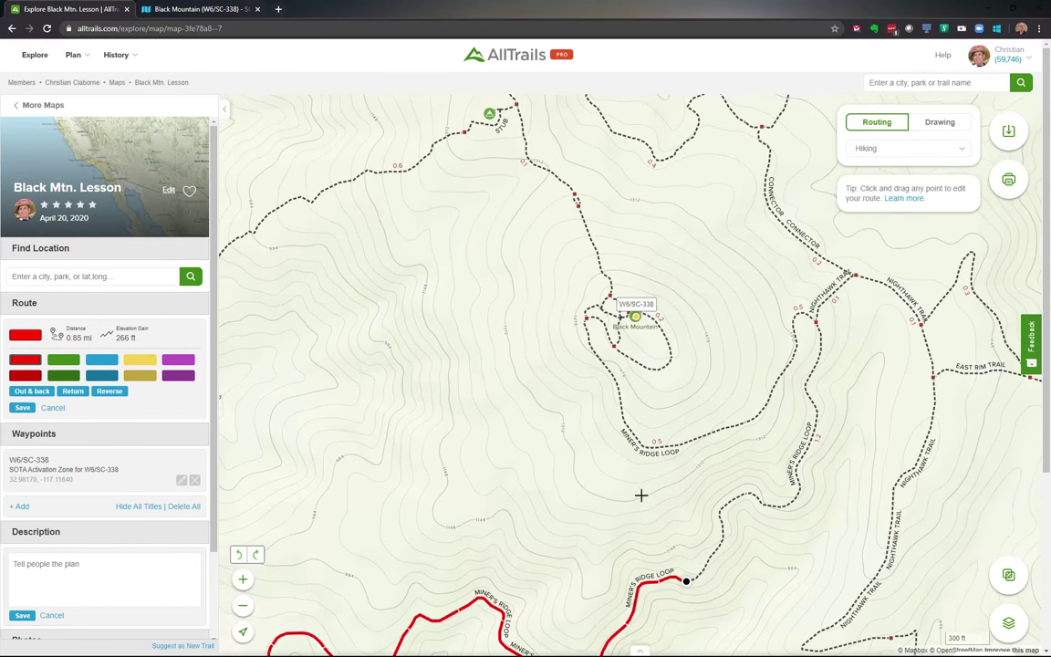
{"action": "left_click", "coordinate": [793, 321]}
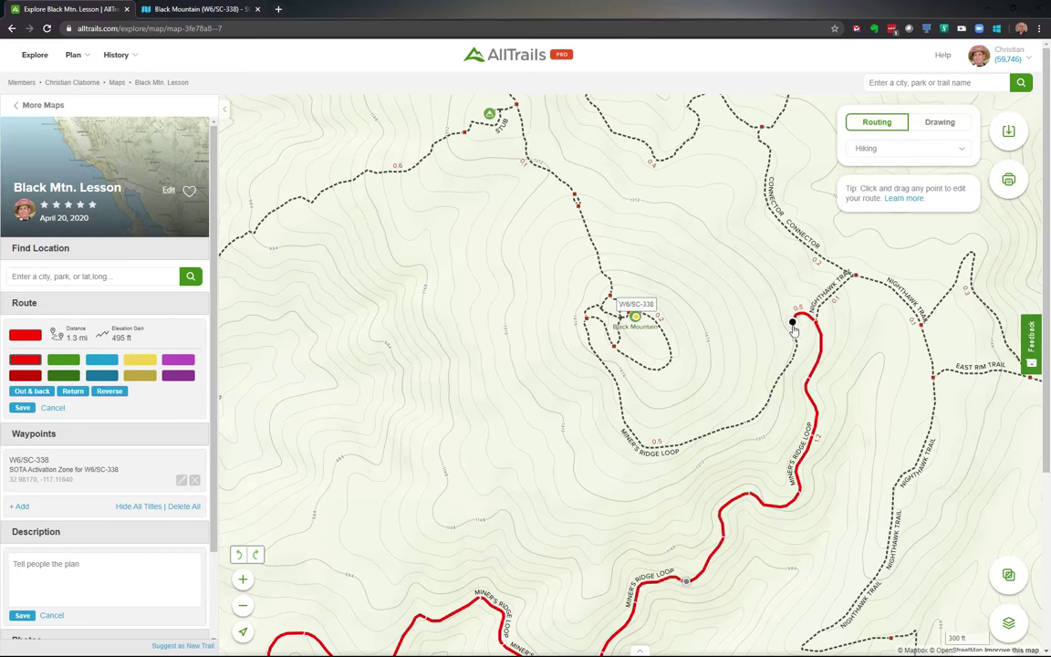
- Continue the route along Miner's Ridge Loop and the summit loop to the W6/SC-338 waypoint and save the route
{"action": "left_click", "coordinate": [604, 326]}
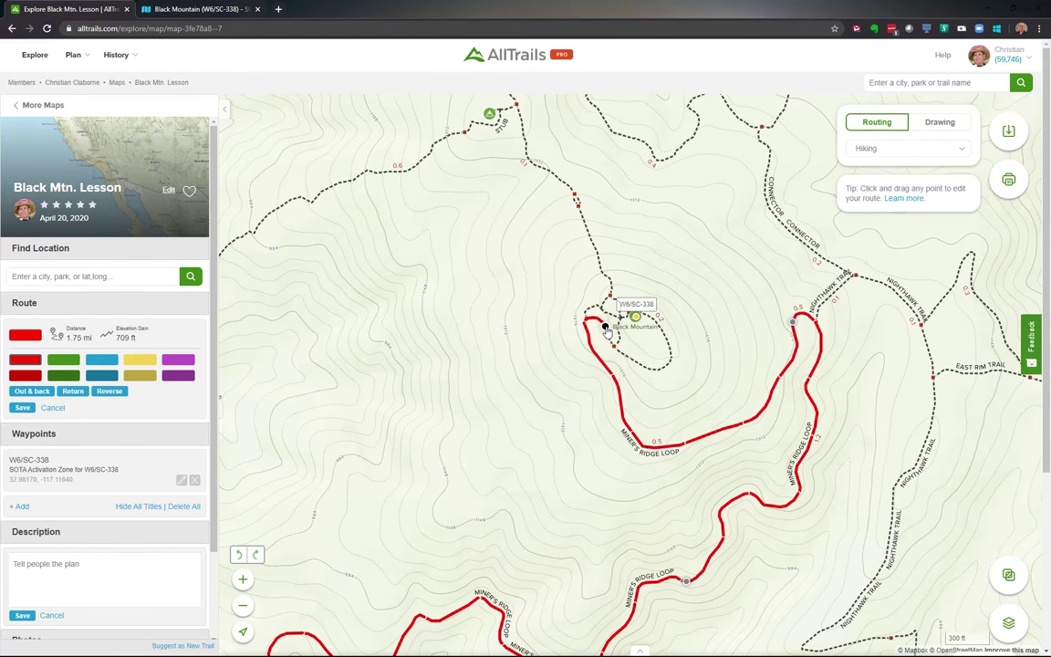
{"action": "left_click", "coordinate": [668, 344]}
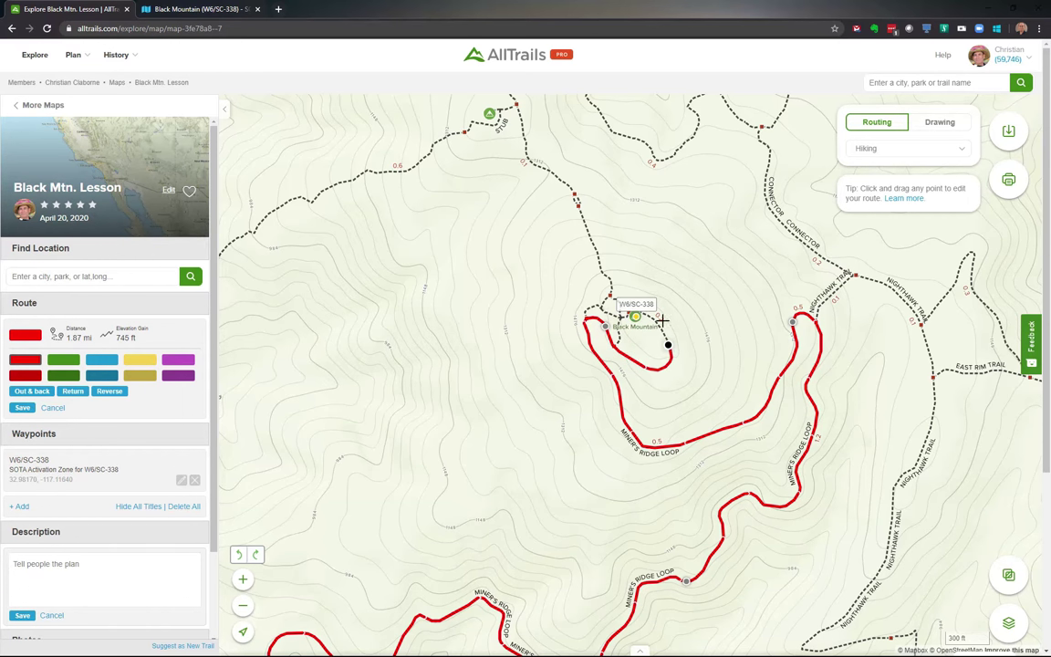
{"action": "left_click", "coordinate": [647, 316]}
{"action": "left_click", "coordinate": [22, 409]}
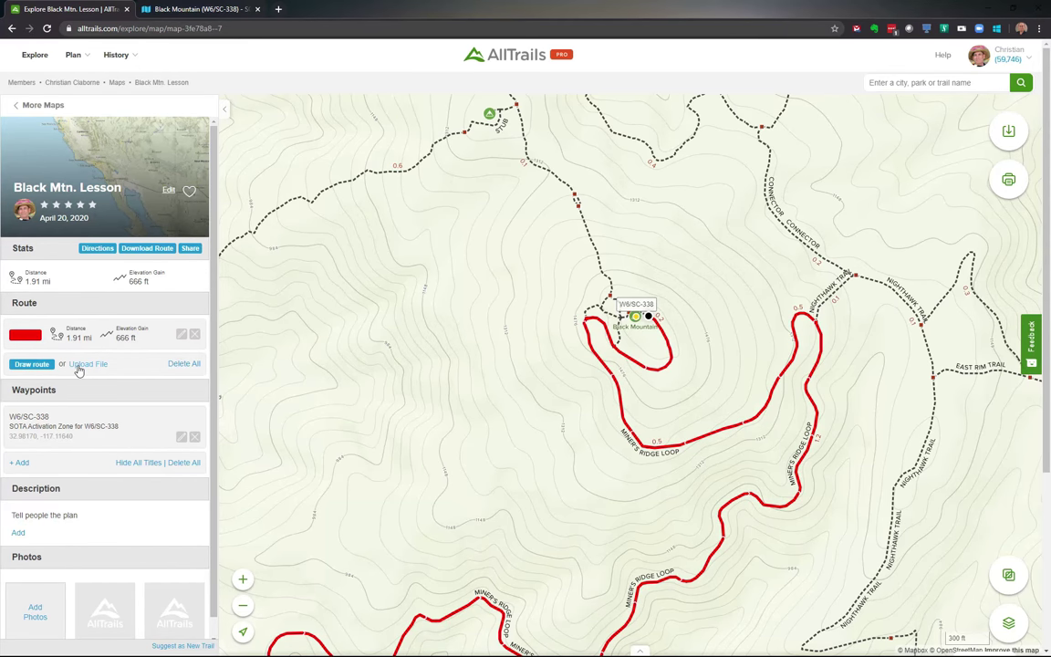
- Reopen the saved red route for editing and make it an out-and-back route
{"action": "left_click", "coordinate": [181, 336]}
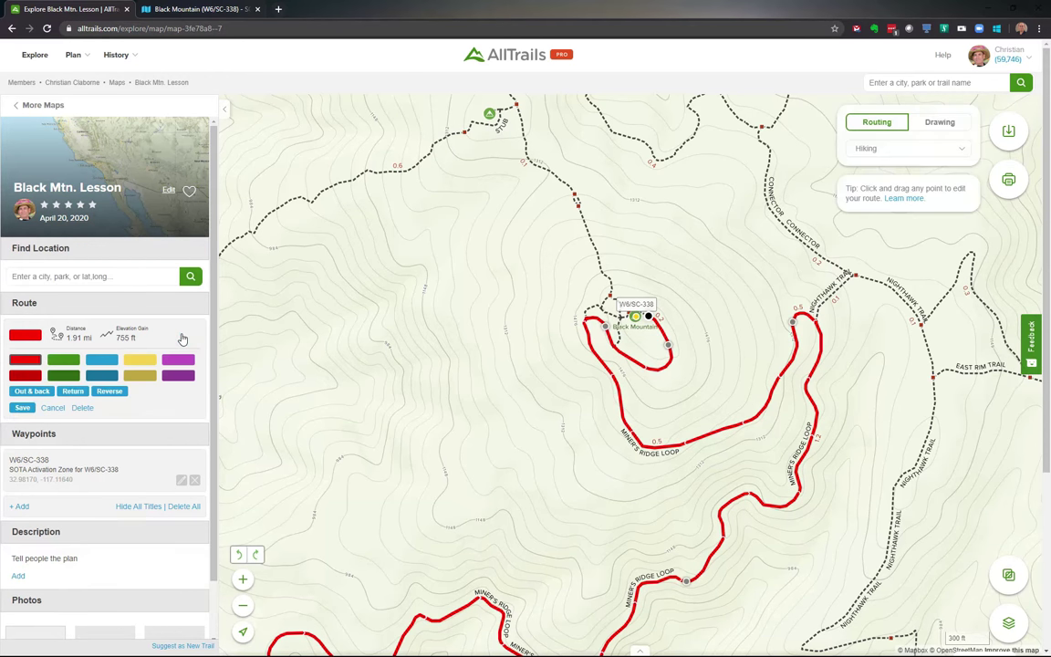
{"action": "left_click", "coordinate": [36, 392]}
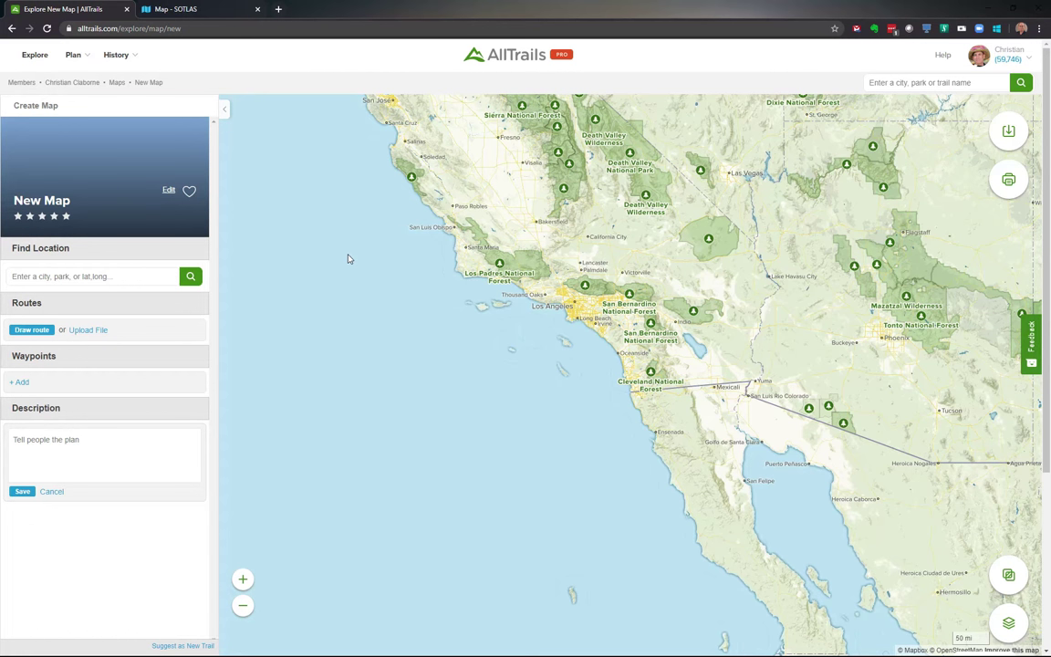
- Title the new map "WD6/SC-297", copy that title for reuse, and update the map
{"action": "left_click", "coordinate": [168, 192]}
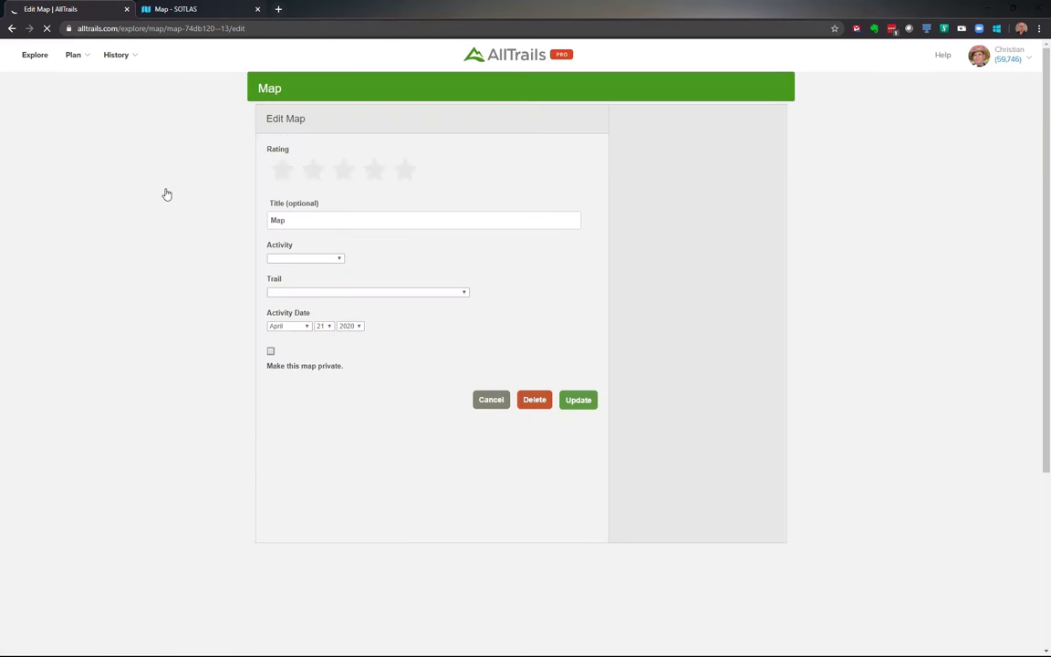
{"action": "left_click_drag", "start_coordinate": [291, 220], "coordinate": [250, 219]}
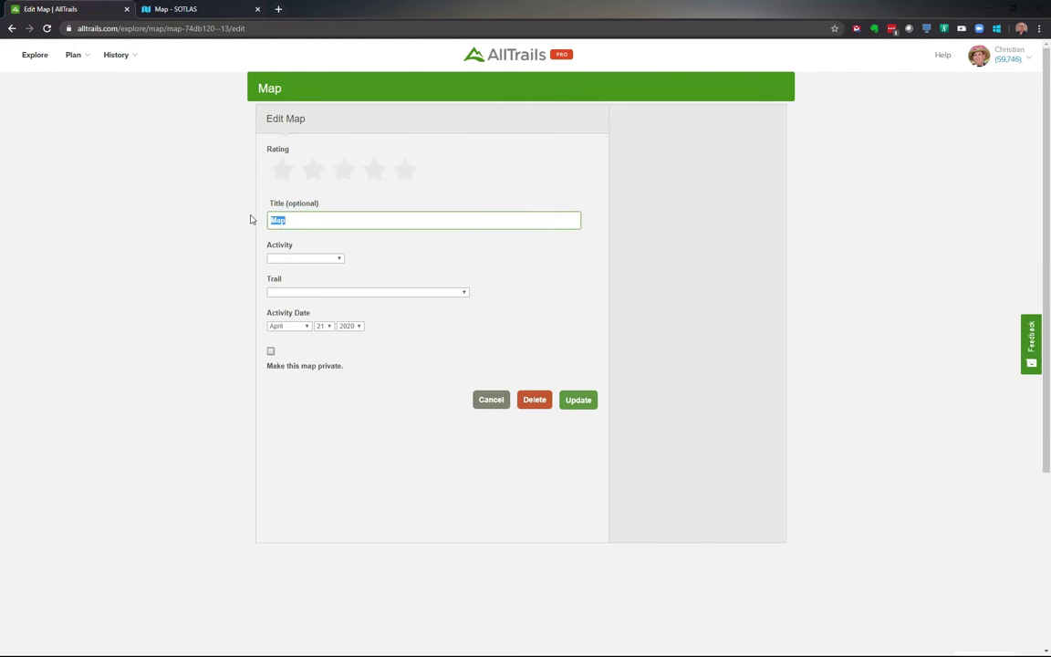
{"action": "type", "text": "WD6/SC-297"}
{"action": "key", "text": "ctrl+a"}
{"action": "key", "text": "ctrl+c"}
{"action": "left_click", "coordinate": [595, 402]}
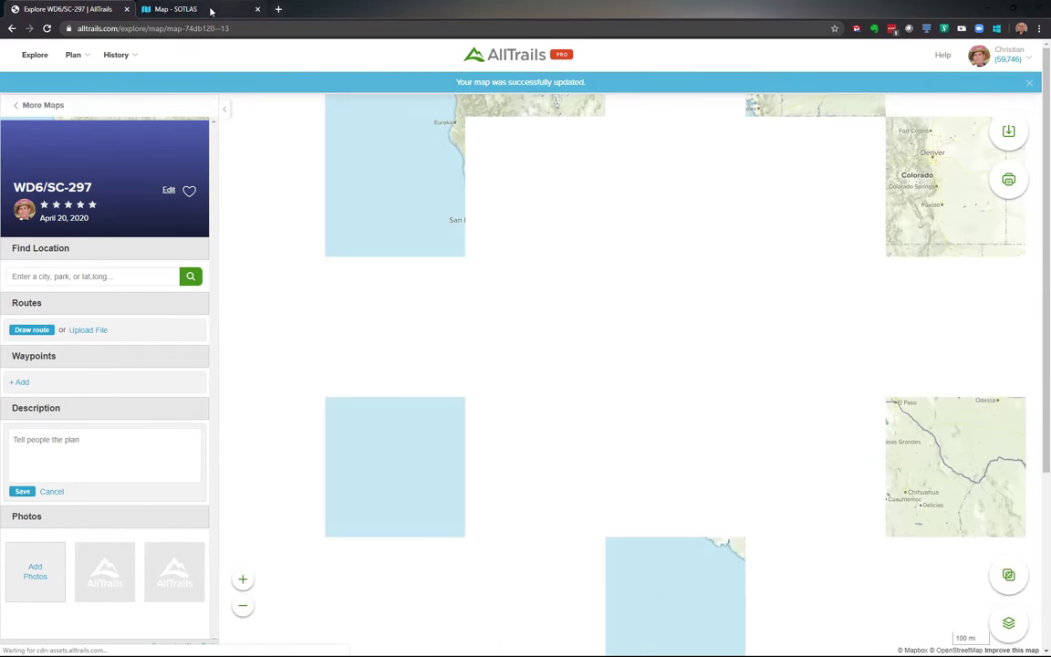
- Switch to SOTLAS and search for summit WD6/SC-297
{"action": "left_click", "coordinate": [210, 11]}
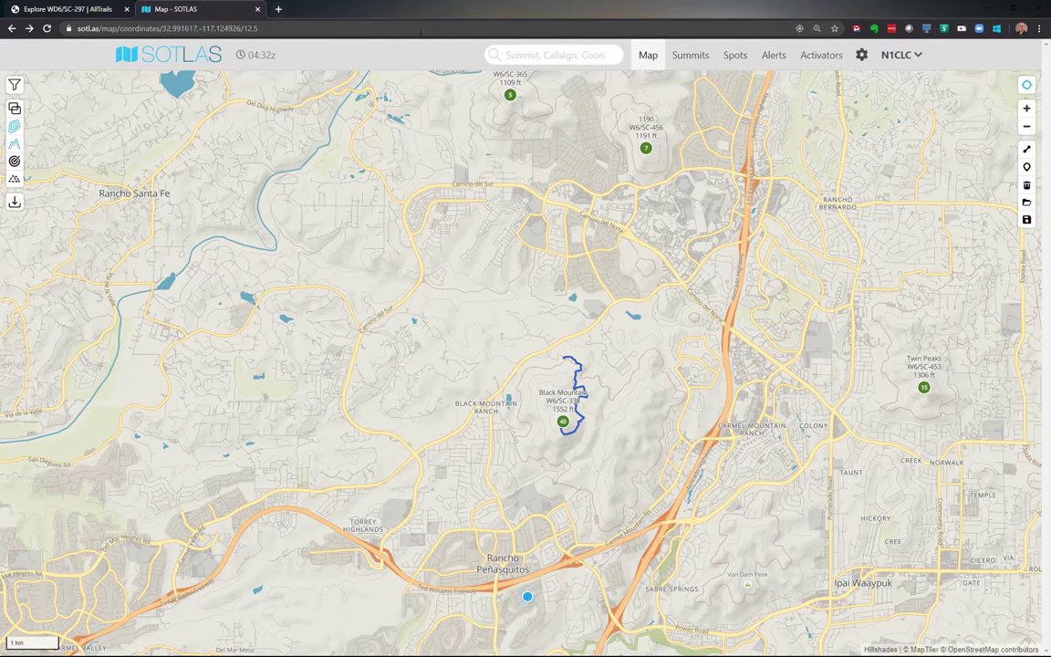
{"action": "left_click", "coordinate": [539, 56]}
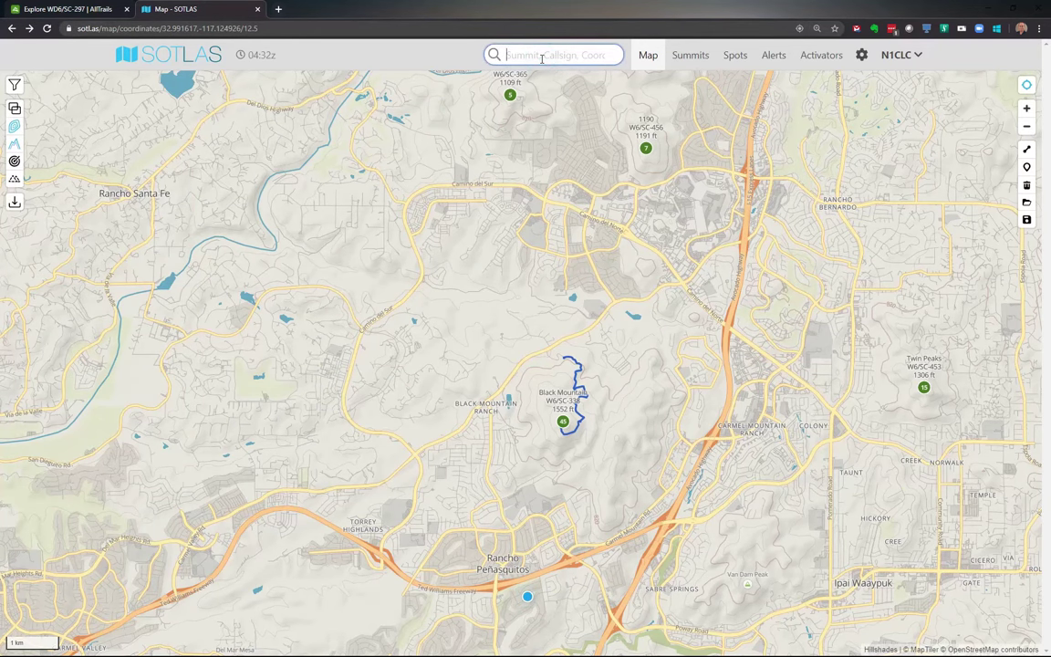
{"action": "key", "text": "ctrl+v"}
{"action": "key", "text": "Return"}
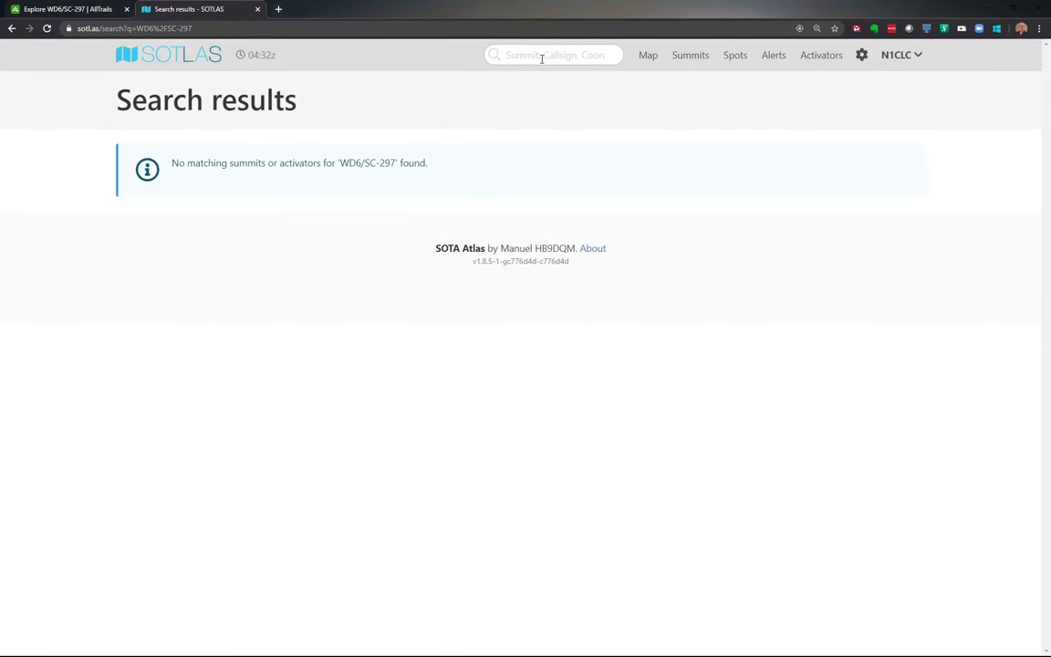
- Search SOTLAS again with the corrected reference W6/SC-297 and view the summit's surroundings on its map
{"action": "left_click", "coordinate": [542, 57]}
{"action": "key", "text": "ctrl+v"}
{"action": "key", "text": "Left"}
{"action": "key", "text": "Left"}
{"action": "key", "text": "Left"}
{"action": "key", "text": "Left"}
{"action": "key", "text": "Left"}
{"action": "key", "text": "Left"}
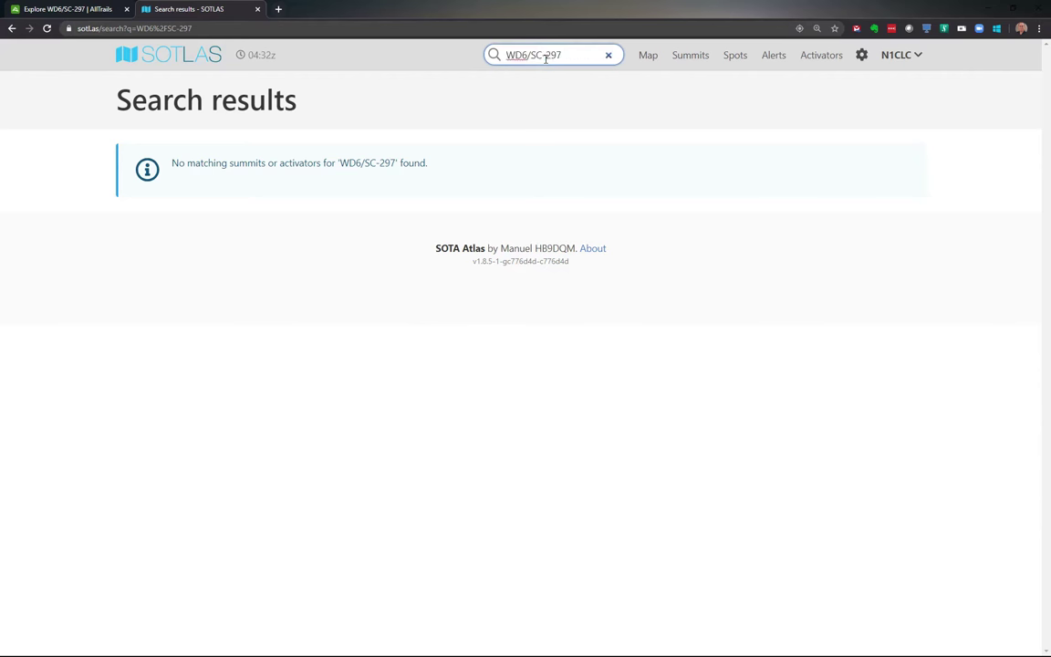
{"action": "key", "text": "Left"}
{"action": "key", "text": "Left"}
{"action": "key", "text": "BackSpace"}
{"action": "key", "text": "Return"}
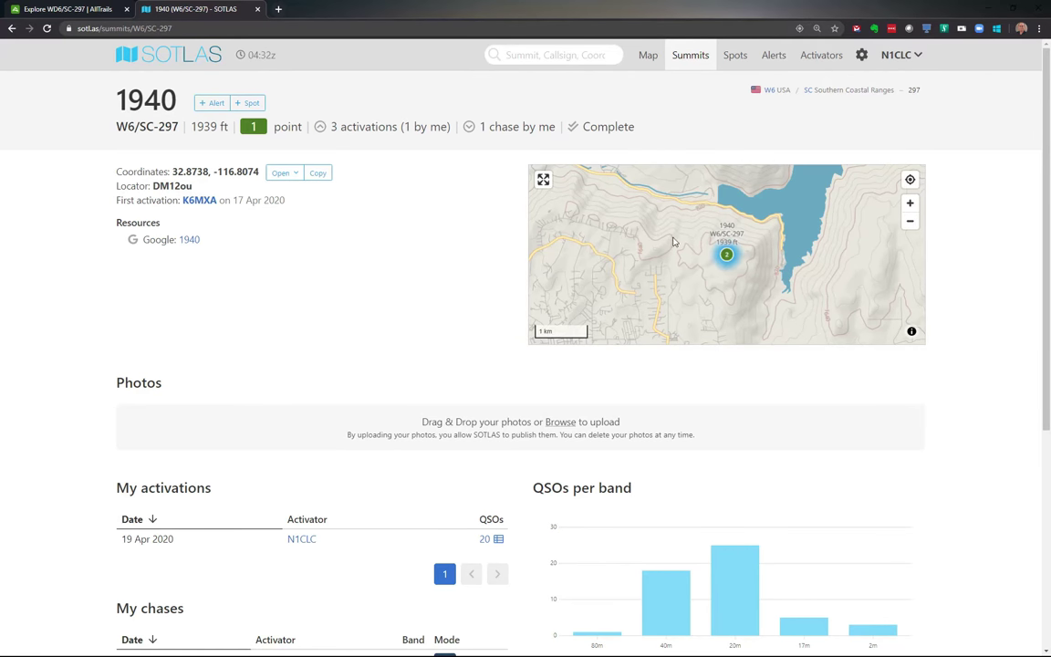
{"action": "scroll", "coordinate": [672, 243], "scroll_direction": "down", "scroll_amount": 1}
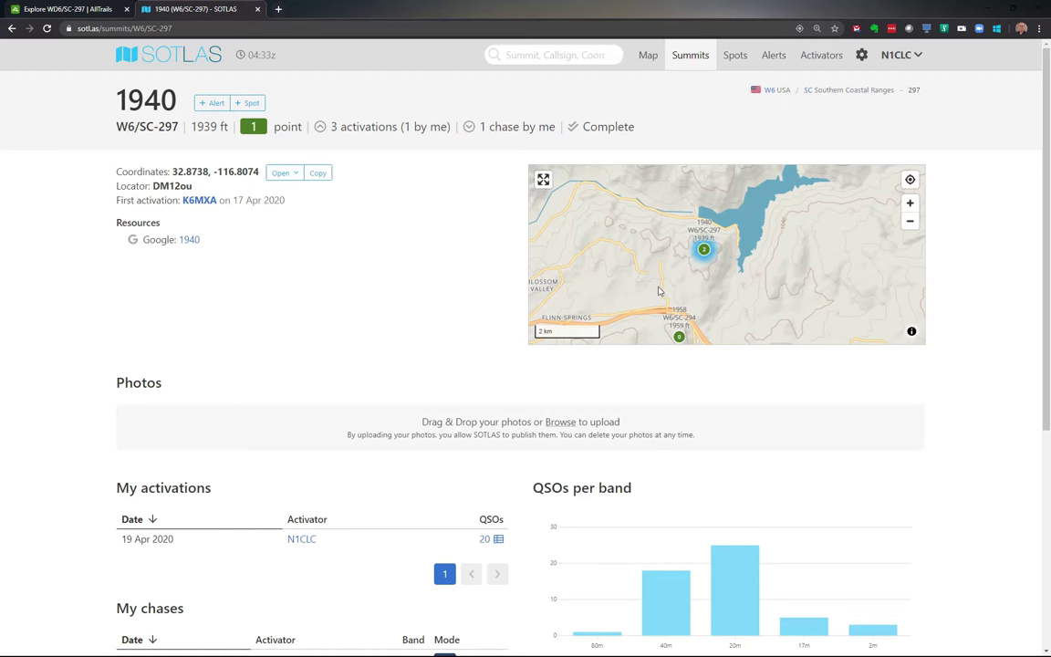
- Copy the summit's latitude from SOTLAS, add a waypoint to the AllTrails map and set its latitude to 32.8738
{"action": "double_click", "coordinate": [197, 172]}
{"action": "key", "text": "ctrl+shift+Tab"}
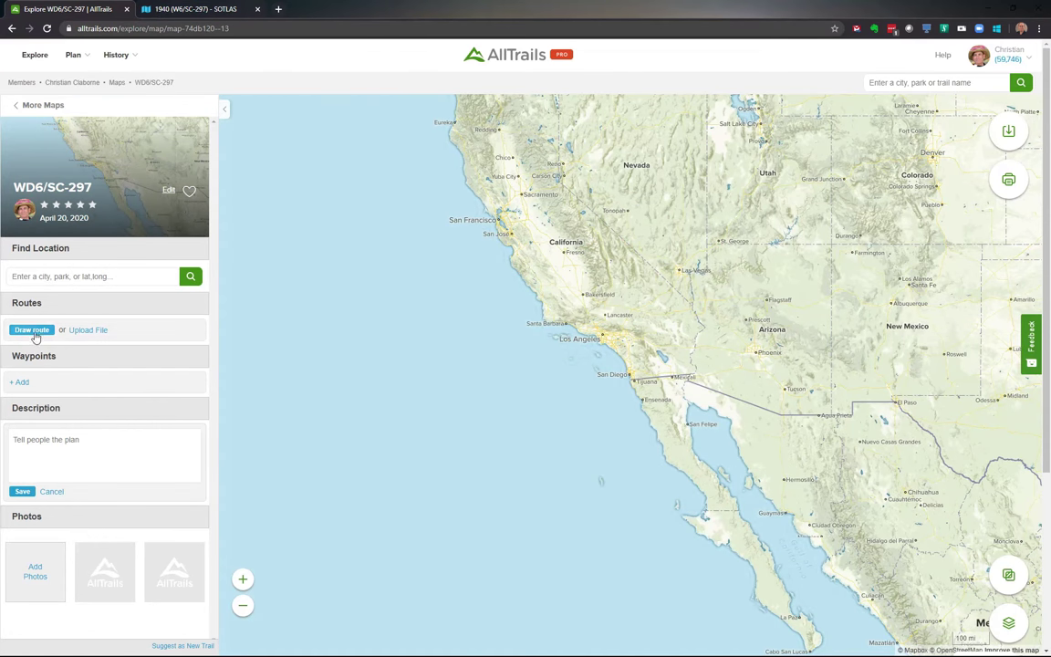
{"action": "left_click", "coordinate": [22, 383]}
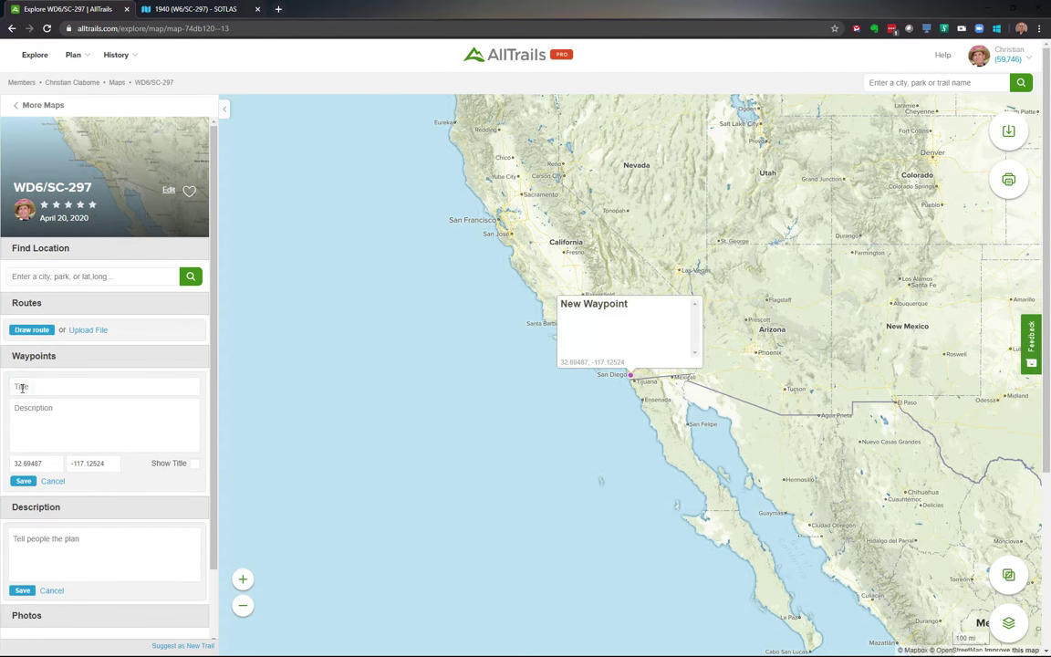
{"action": "double_click", "coordinate": [31, 463]}
{"action": "type", "text": "32.8738"}
- Copy the summit's longitude from SOTLAS and set the new AllTrails waypoint's longitude to -116.8074
{"action": "key", "text": "ctrl+Tab"}
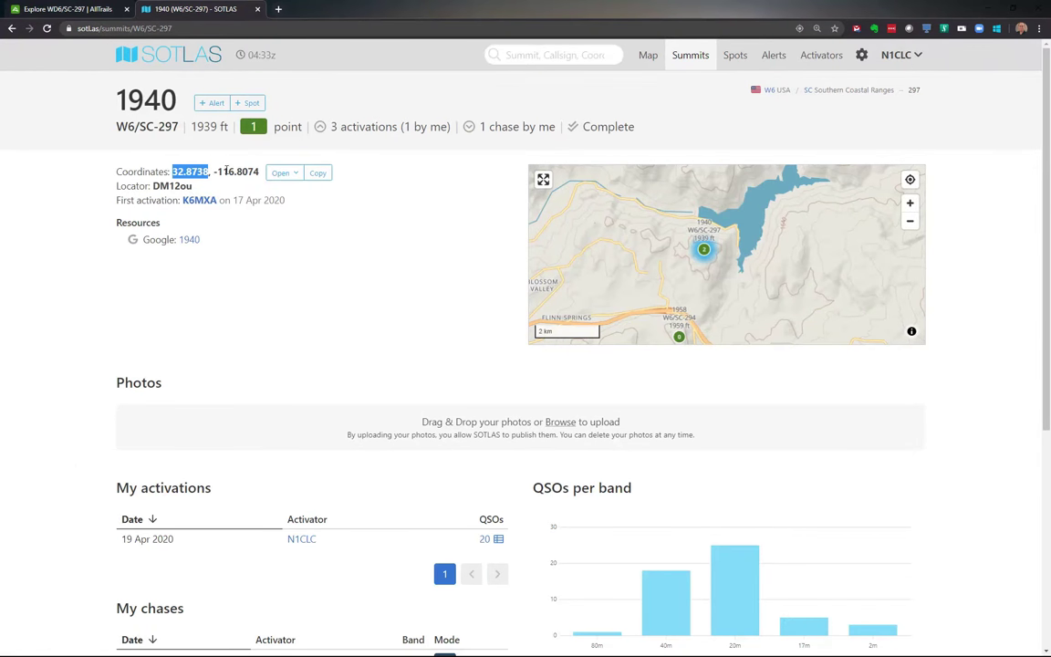
{"action": "double_click", "coordinate": [239, 172]}
{"action": "key", "text": "ctrl+c"}
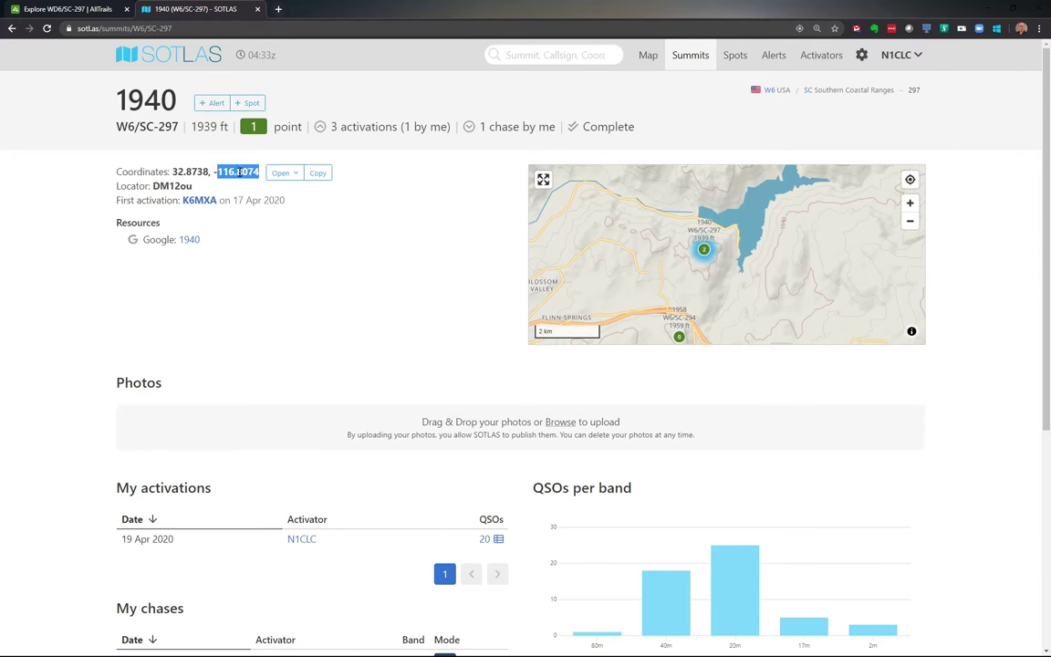
{"action": "key", "text": "ctrl+Tab"}
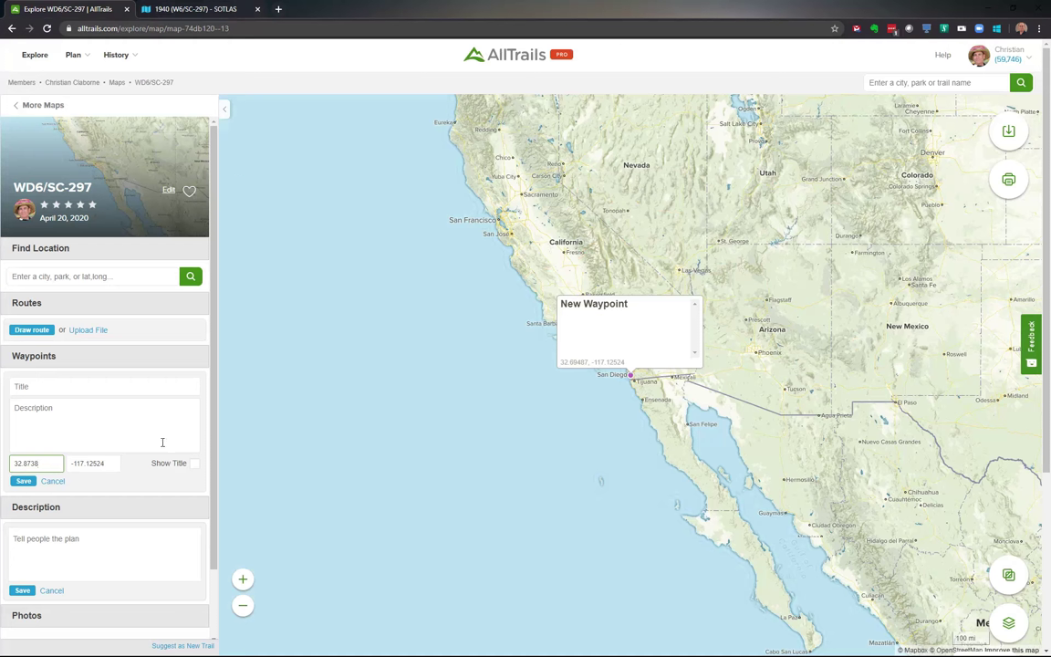
{"action": "left_click", "coordinate": [102, 463]}
{"action": "double_click", "coordinate": [104, 462]}
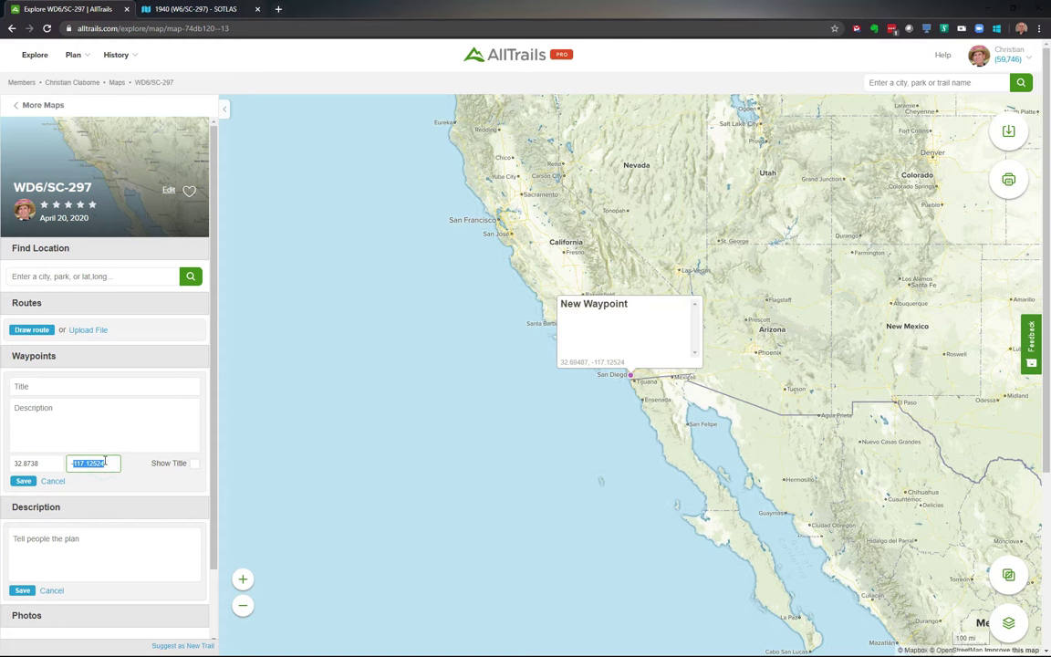
{"action": "key", "text": "ctrl+v"}
- Turn on Show Title for the waypoint, title it "W6/SC-297" and save it
{"action": "left_click", "coordinate": [194, 463]}
{"action": "left_click", "coordinate": [140, 385]}
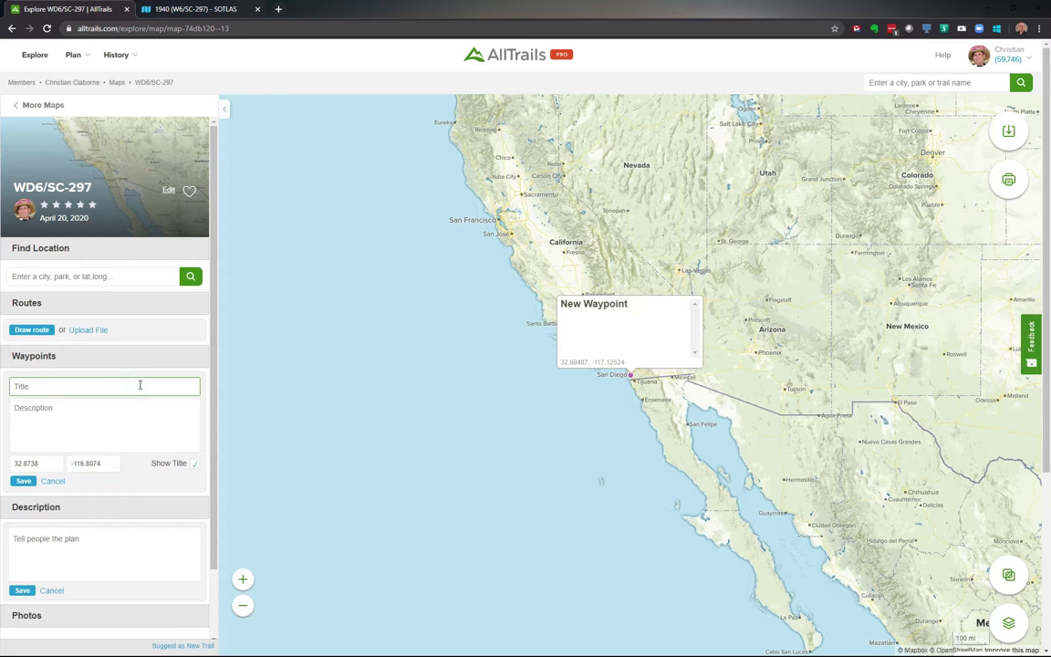
{"action": "type", "text": "W"}
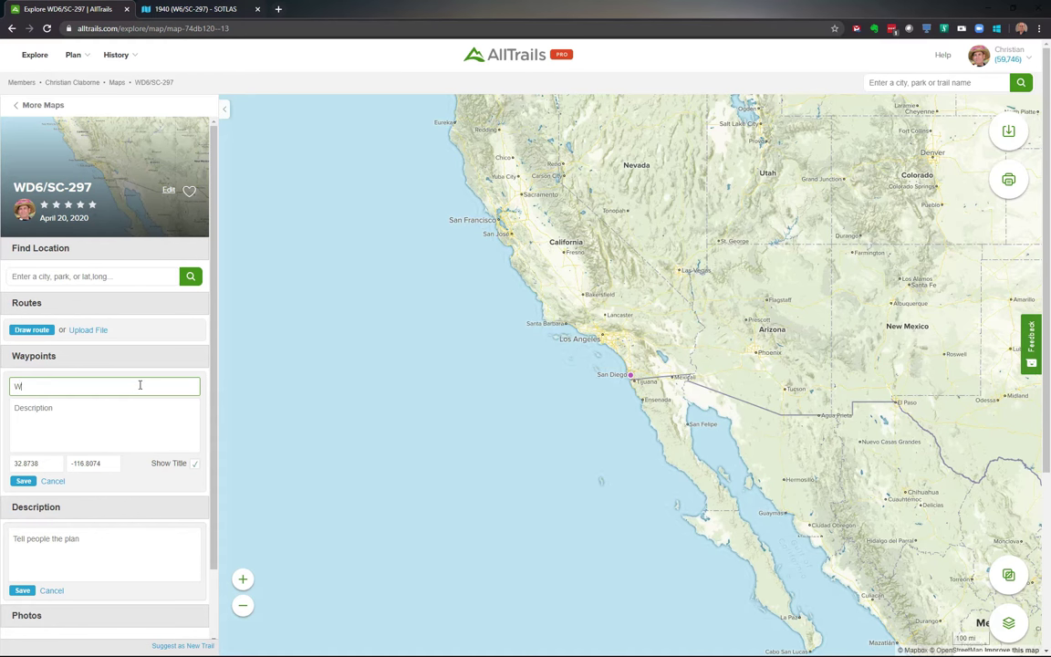
{"action": "type", "text": "6/SC-297"}
{"action": "left_click", "coordinate": [24, 481]}
- Examine the terrain, roads and trails around the W6/SC-297 waypoint for possible access to the summit
{"action": "left_click", "coordinate": [634, 368]}
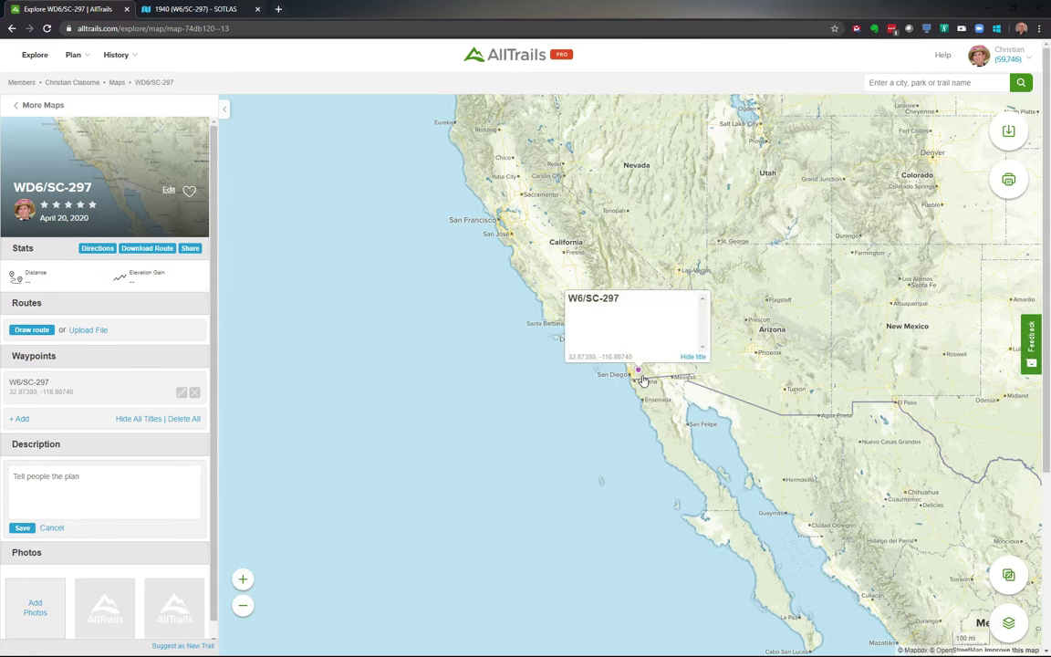
{"action": "scroll", "coordinate": [642, 380], "scroll_direction": "up", "scroll_amount": 5}
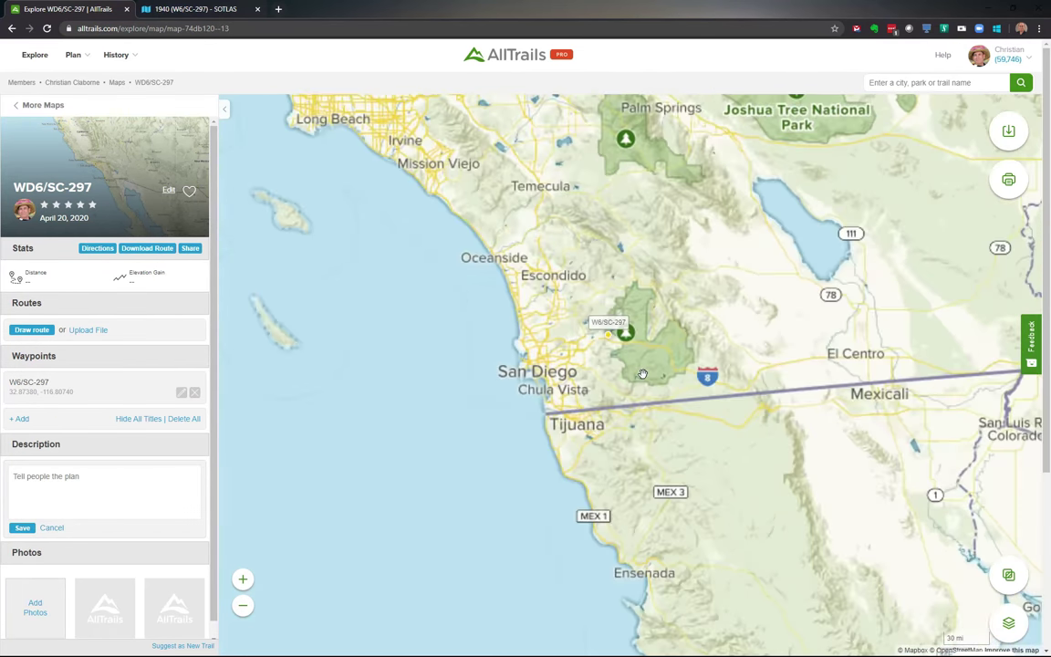
{"action": "scroll", "coordinate": [573, 312], "scroll_direction": "up", "scroll_amount": 5}
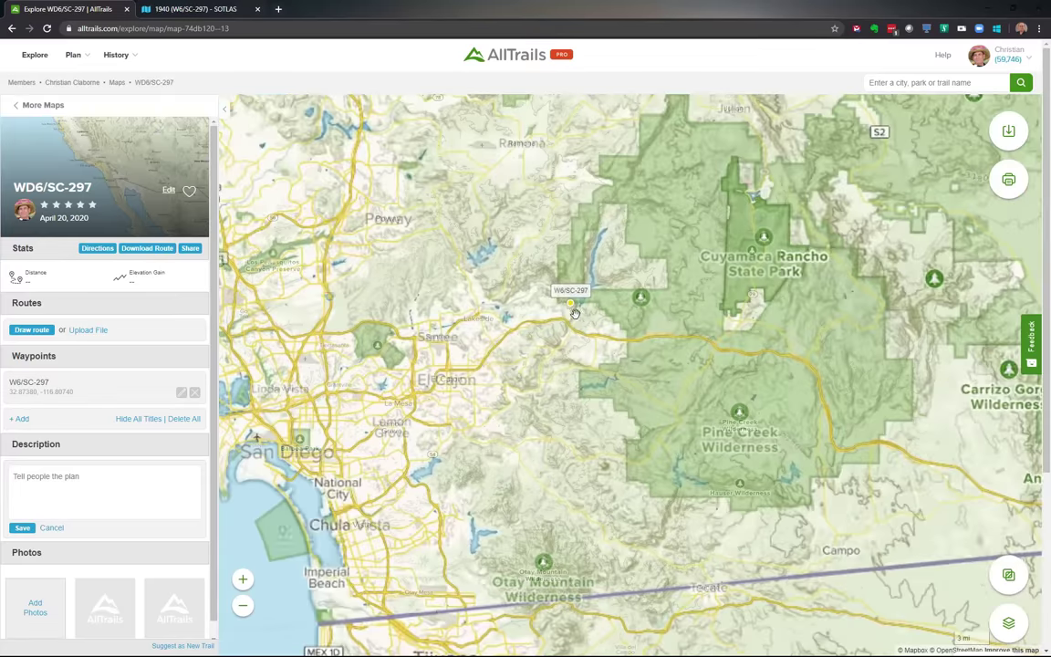
{"action": "scroll", "coordinate": [574, 313], "scroll_direction": "up", "scroll_amount": 4}
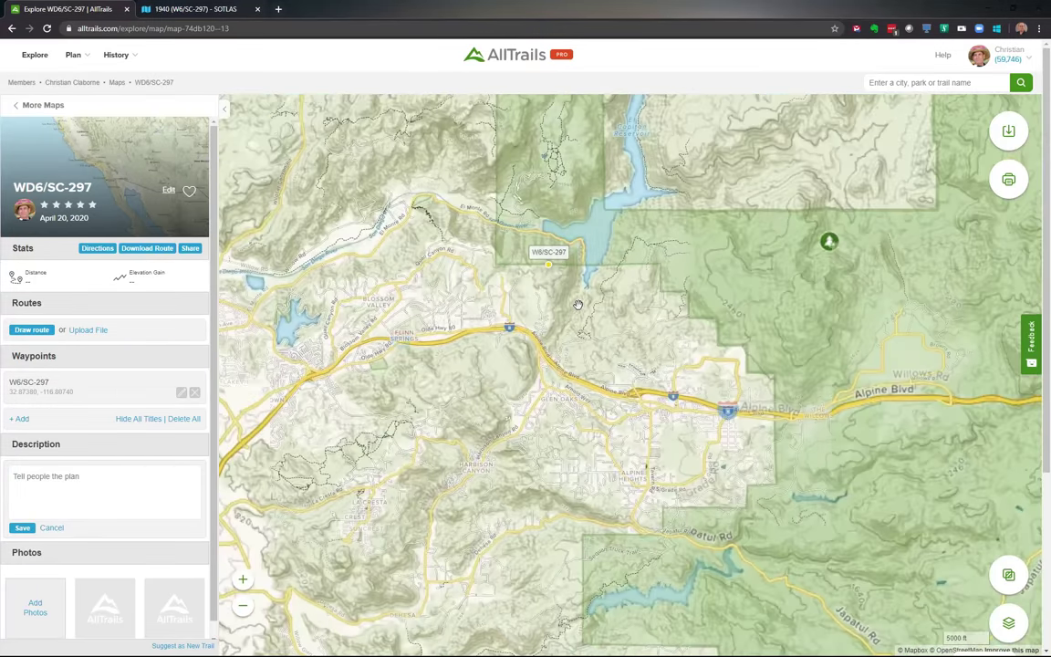
{"action": "left_click_drag", "start_coordinate": [530, 280], "coordinate": [592, 359]}
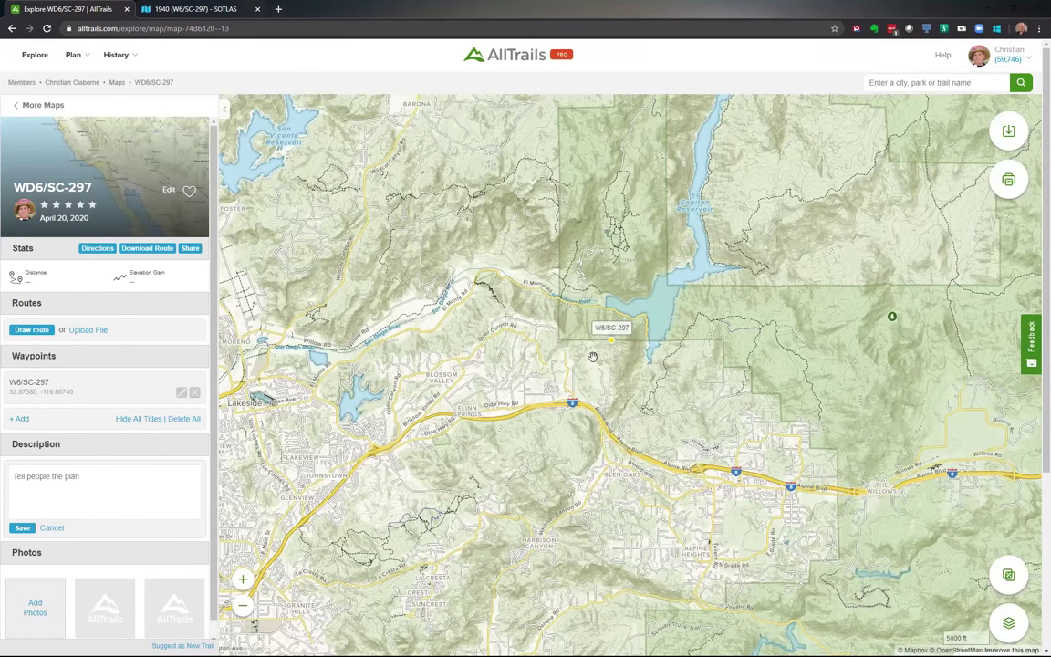
{"action": "scroll", "coordinate": [592, 356], "scroll_direction": "up", "scroll_amount": 3}
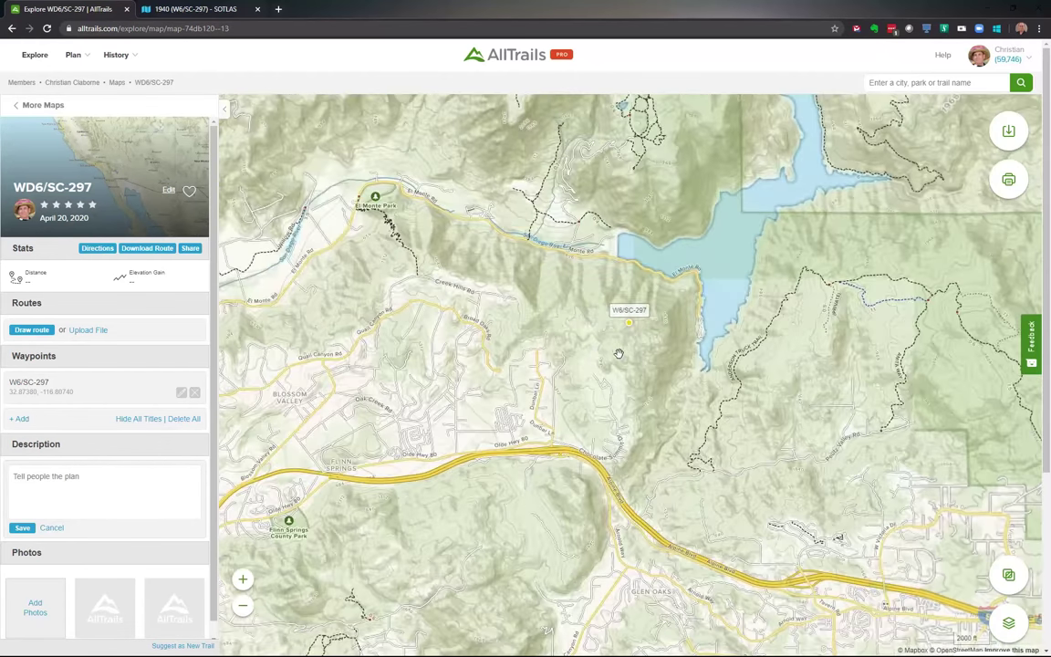
{"action": "scroll", "coordinate": [617, 347], "scroll_direction": "up", "scroll_amount": 2}
{"action": "left_click_drag", "start_coordinate": [622, 317], "coordinate": [587, 401]}
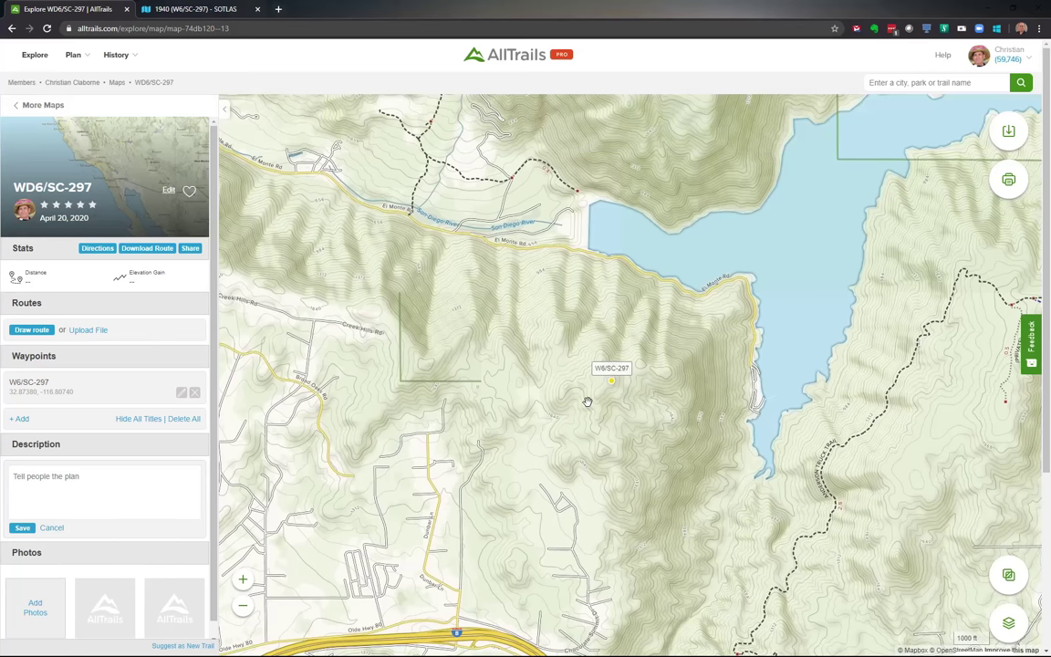
{"action": "scroll", "coordinate": [588, 401], "scroll_direction": "up", "scroll_amount": 2}
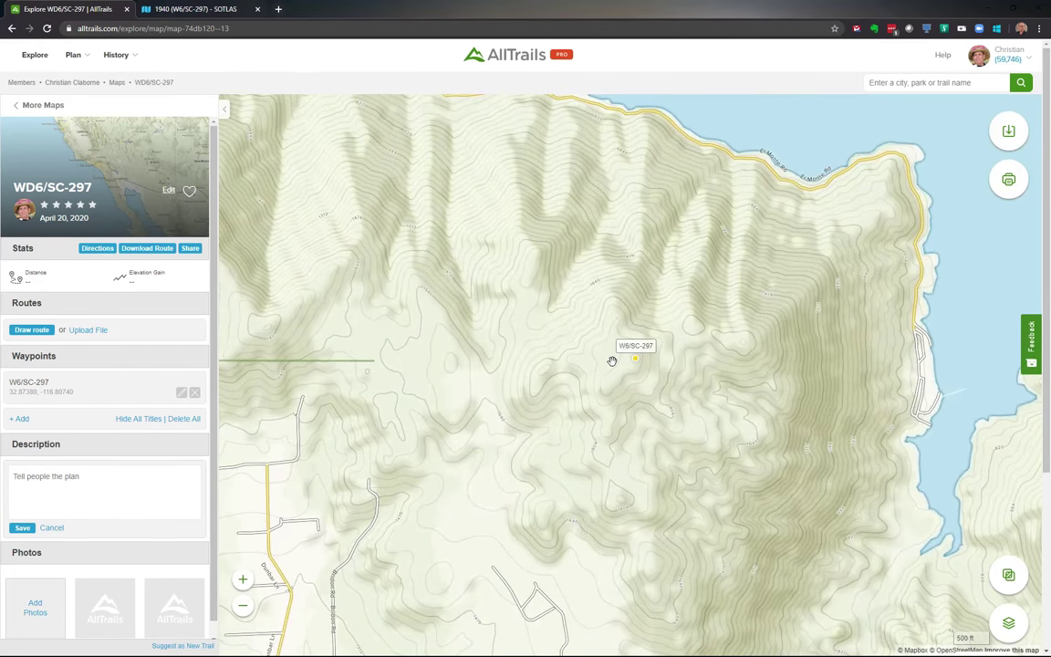
{"action": "left_click_drag", "start_coordinate": [375, 418], "coordinate": [525, 435]}
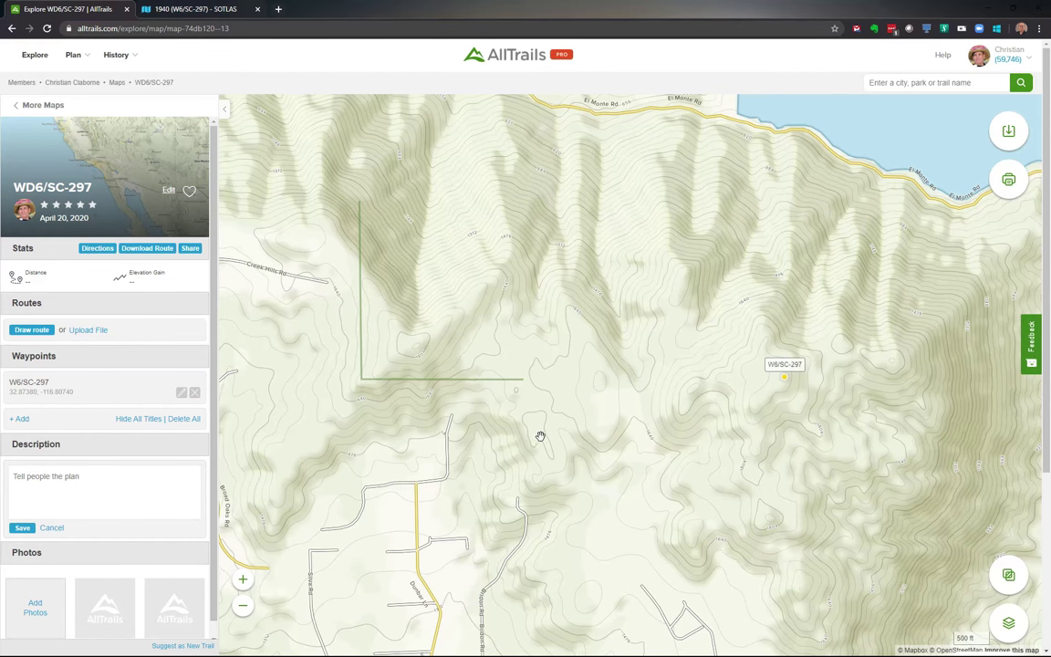
- Show the map with the USGS topo layer for comparison, and then with the Satellite layer
{"action": "left_click", "coordinate": [1008, 622]}
{"action": "left_click", "coordinate": [492, 351]}
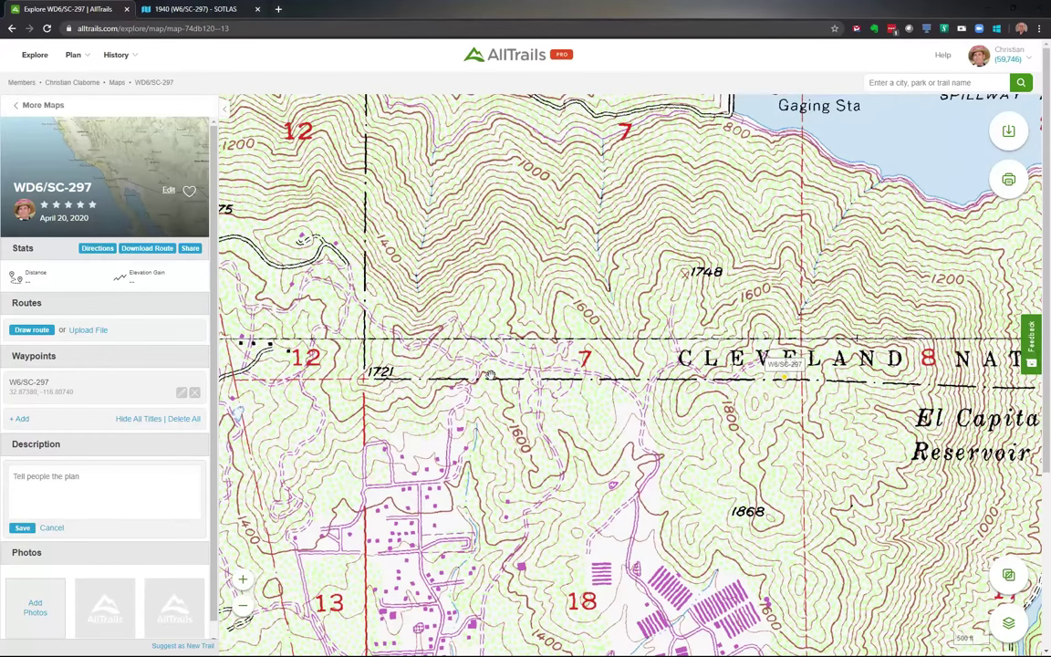
{"action": "left_click", "coordinate": [1010, 628]}
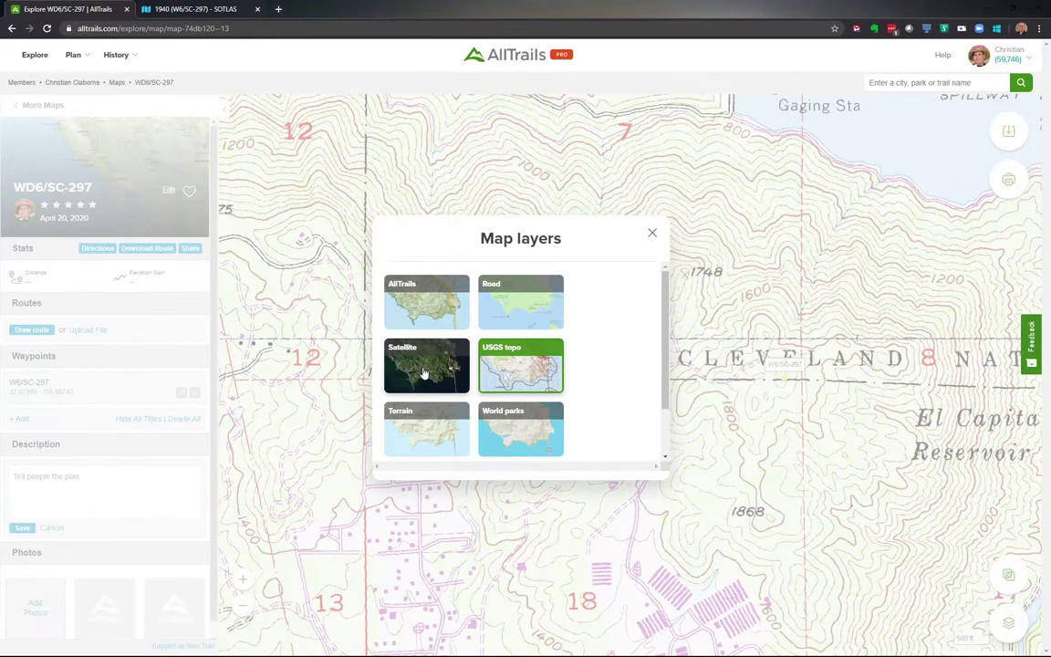
{"action": "left_click", "coordinate": [423, 366]}
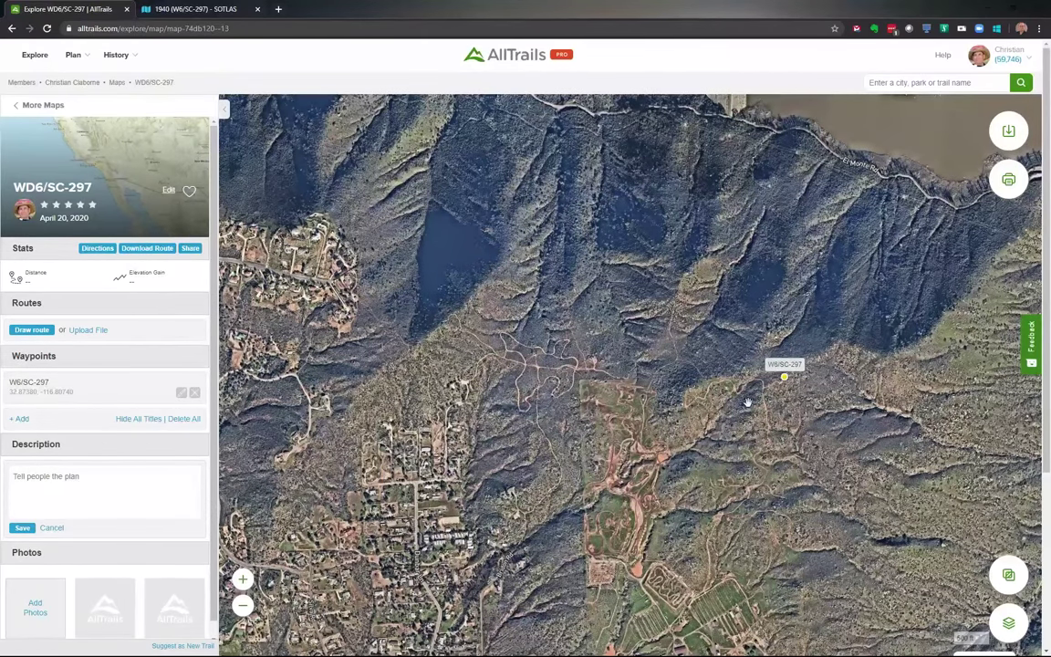
- Examine the satellite imagery around and west of the W6/SC-297 waypoint for trails and road access to the summit
{"action": "scroll", "coordinate": [748, 413], "scroll_direction": "up", "scroll_amount": 1}
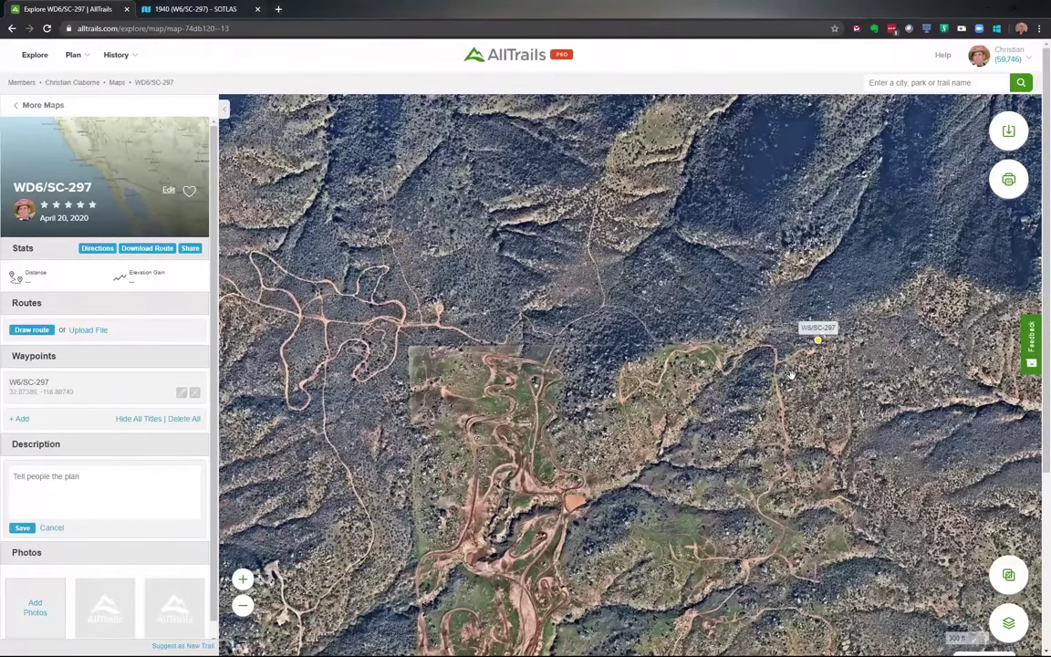
{"action": "scroll", "coordinate": [791, 373], "scroll_direction": "up", "scroll_amount": 2}
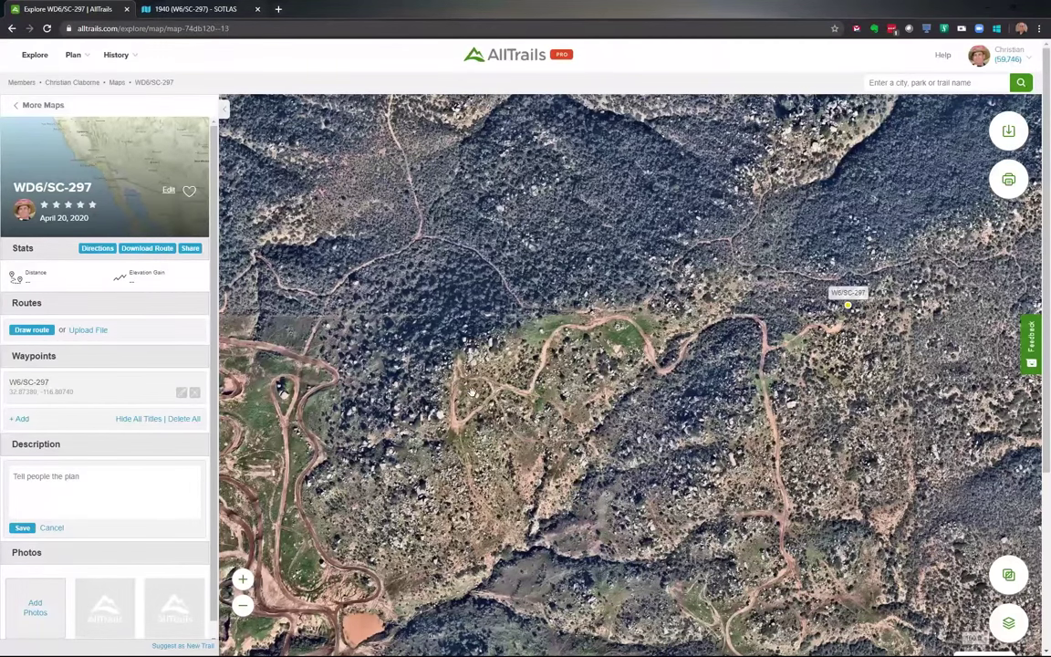
{"action": "double_click", "coordinate": [372, 407]}
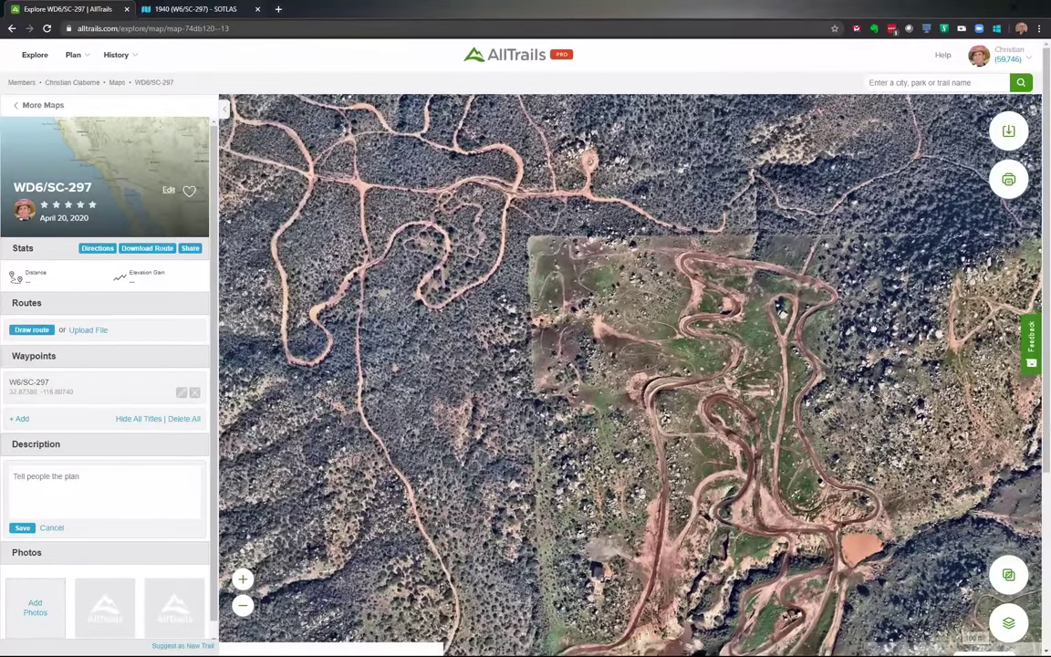
{"action": "scroll", "coordinate": [465, 368], "scroll_direction": "down", "scroll_amount": 2}
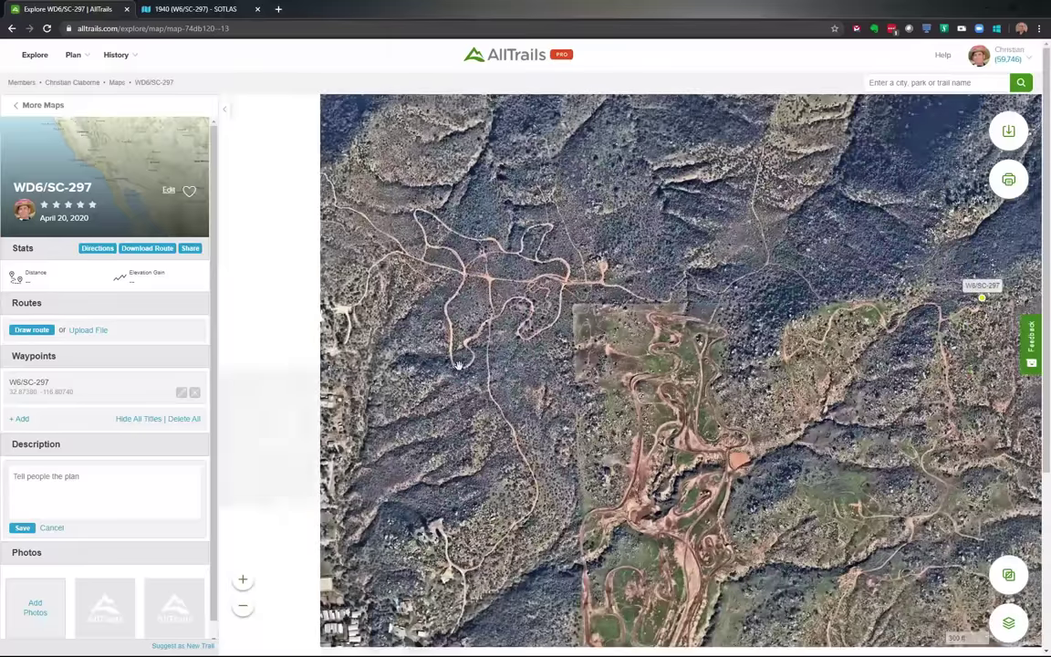
{"action": "left_click_drag", "start_coordinate": [465, 368], "coordinate": [667, 409]}
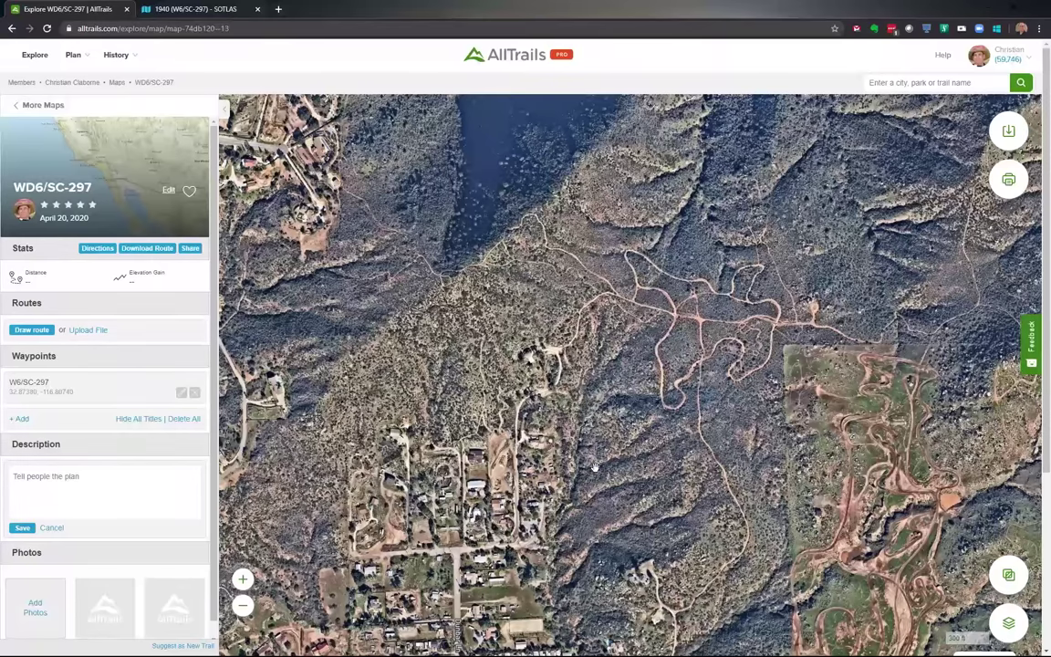
{"action": "scroll", "coordinate": [610, 502], "scroll_direction": "up", "scroll_amount": 1}
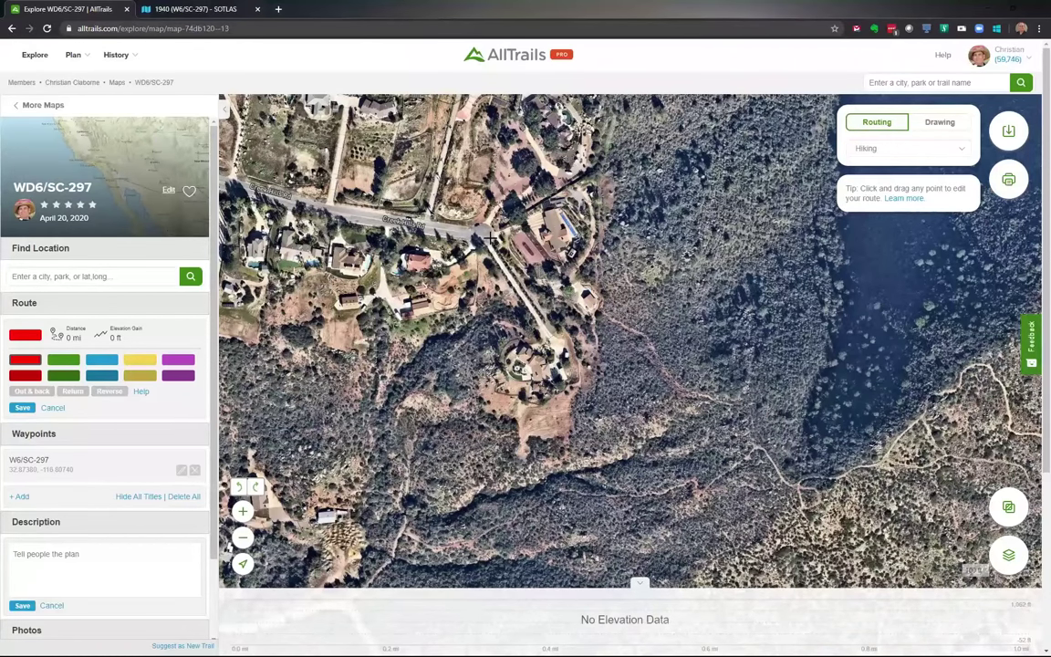
- Switch to Drawing mode and draw a red route about 0.1 mi long from the cul-de-sac down the driveway to the house's southeast corner
{"action": "scroll", "coordinate": [491, 239], "scroll_direction": "up", "scroll_amount": 1}
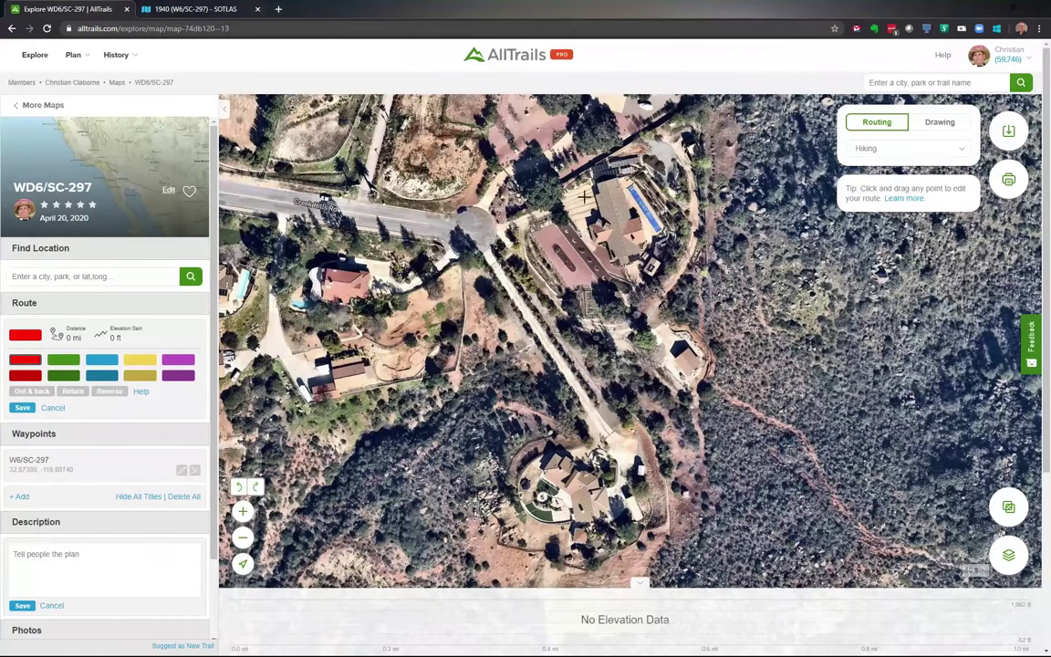
{"action": "left_click", "coordinate": [937, 124]}
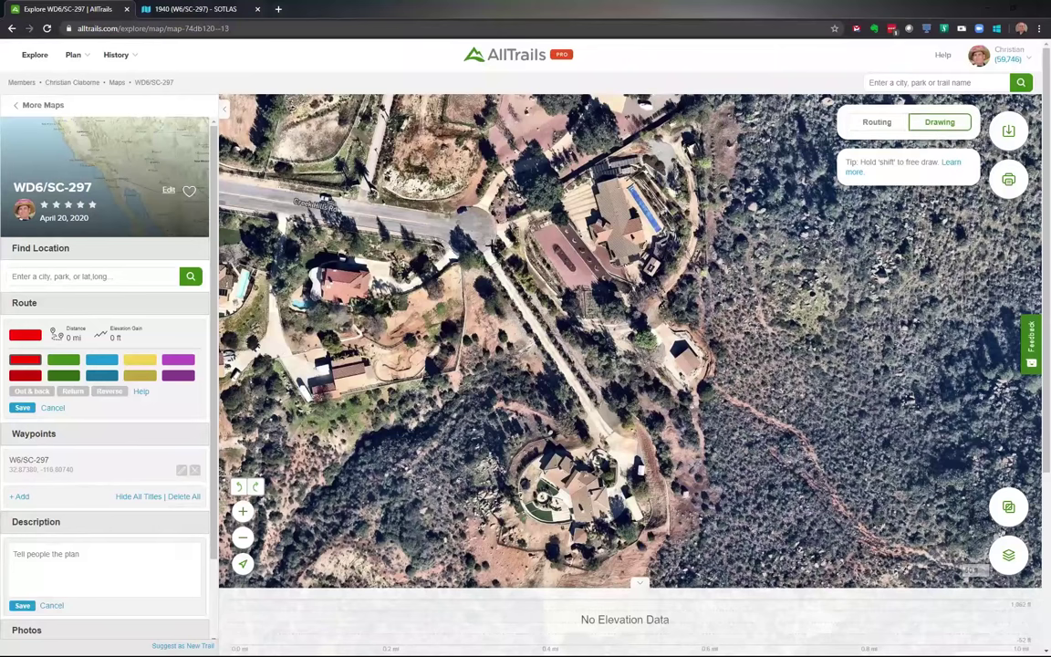
{"action": "left_click", "coordinate": [492, 246]}
{"action": "left_click", "coordinate": [602, 396]}
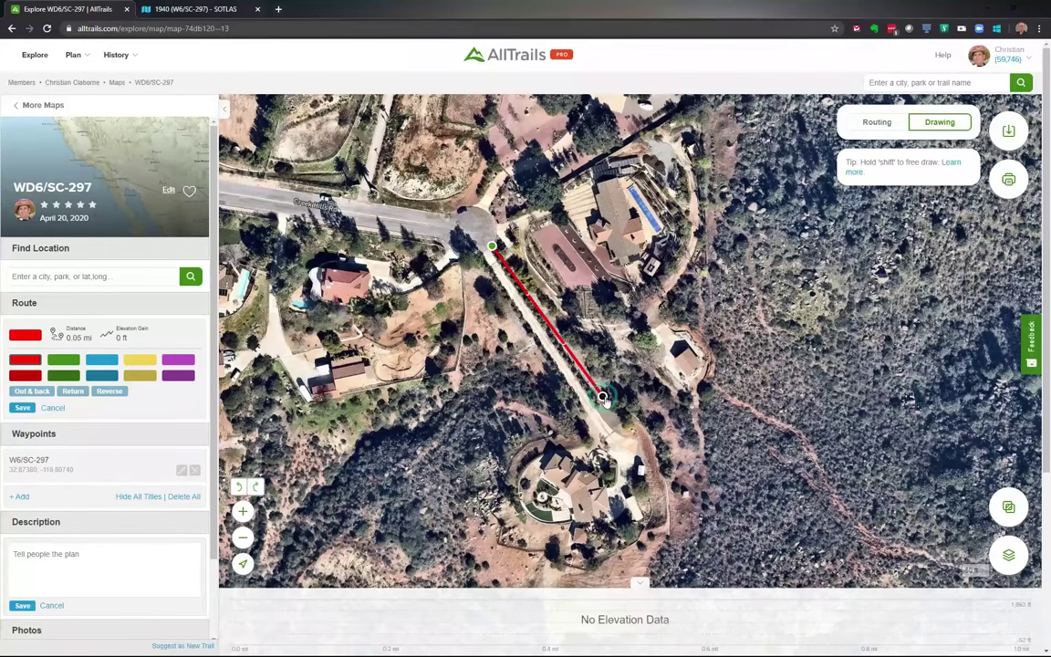
{"action": "left_click", "coordinate": [640, 429]}
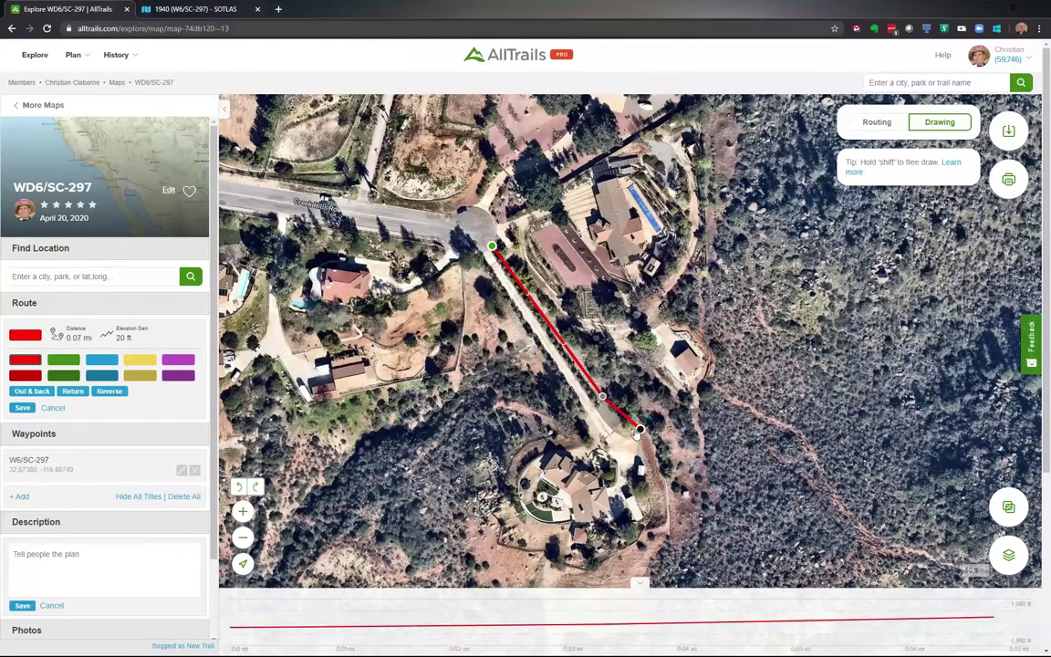
{"action": "left_click", "coordinate": [663, 491]}
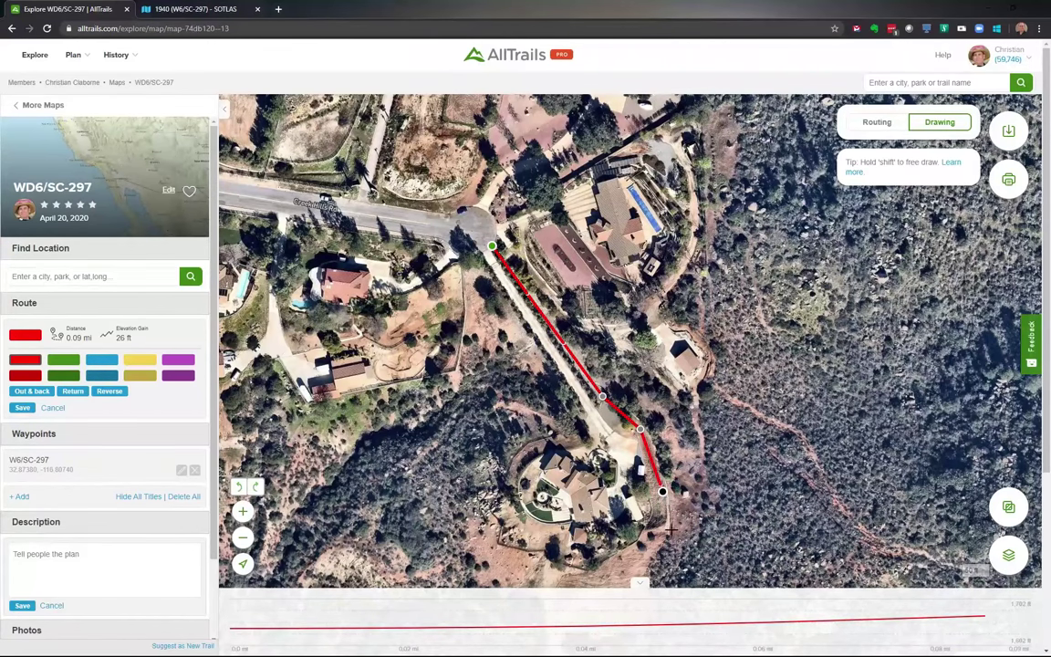
{"action": "left_click", "coordinate": [670, 528]}
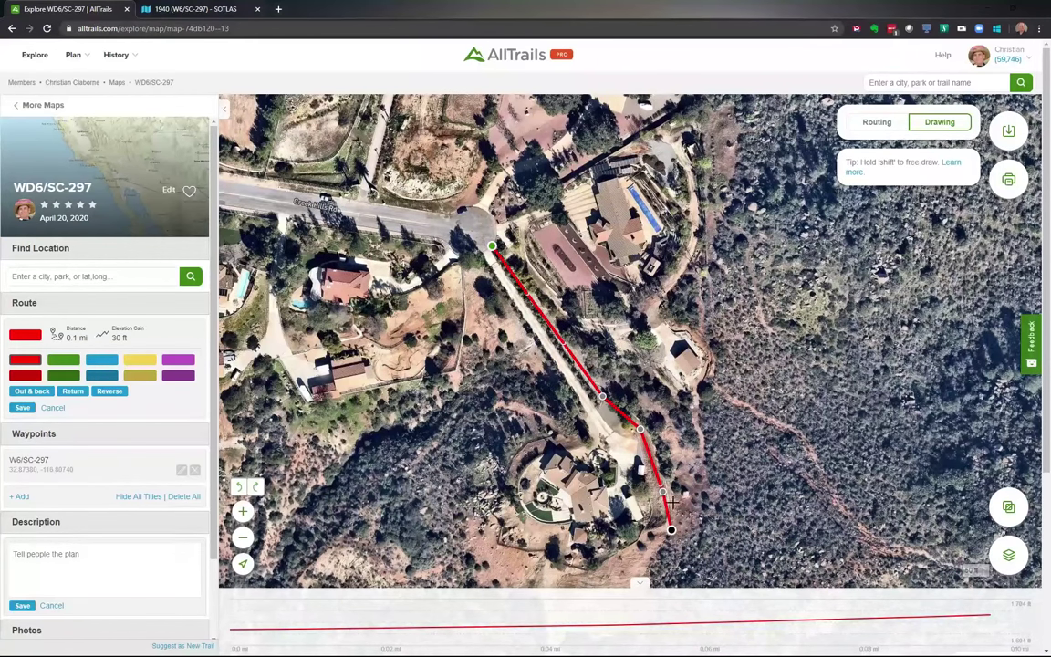
- Extend the route around the south side of the house to the western edge of its clearing, about 0.17 mi in total
{"action": "left_click_drag", "start_coordinate": [649, 540], "coordinate": [674, 345]}
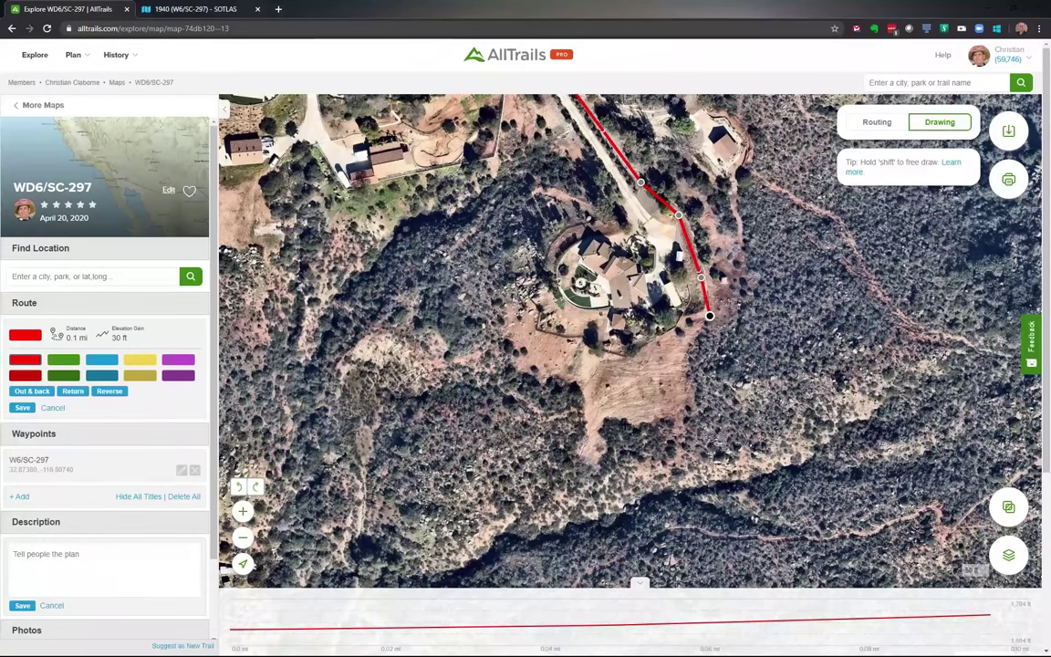
{"action": "left_click_drag", "start_coordinate": [554, 361], "coordinate": [644, 260]}
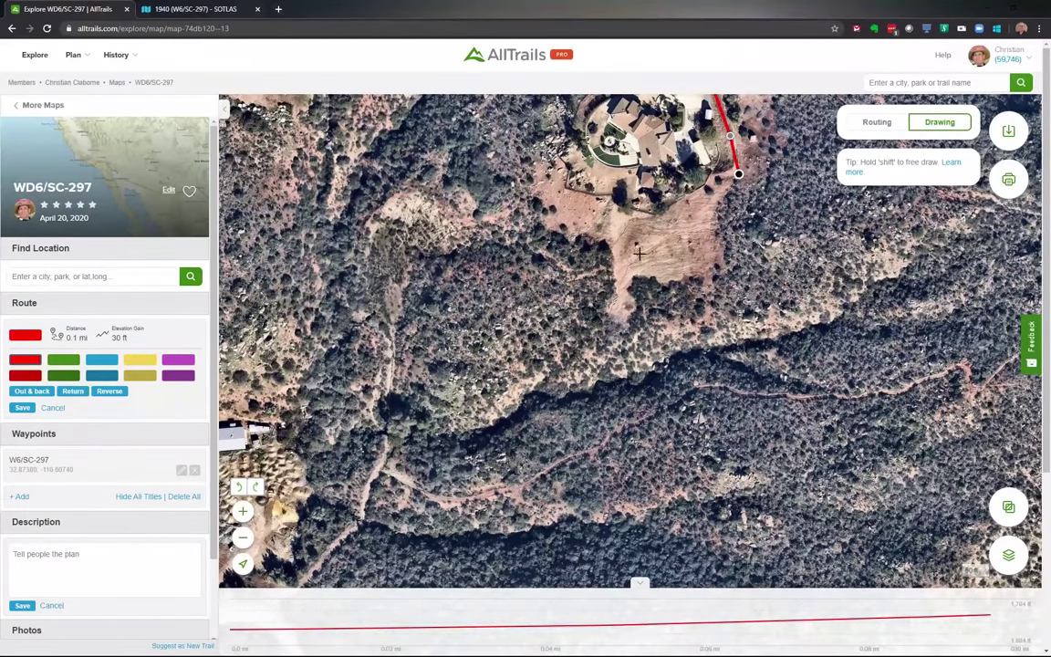
{"action": "left_click", "coordinate": [715, 189]}
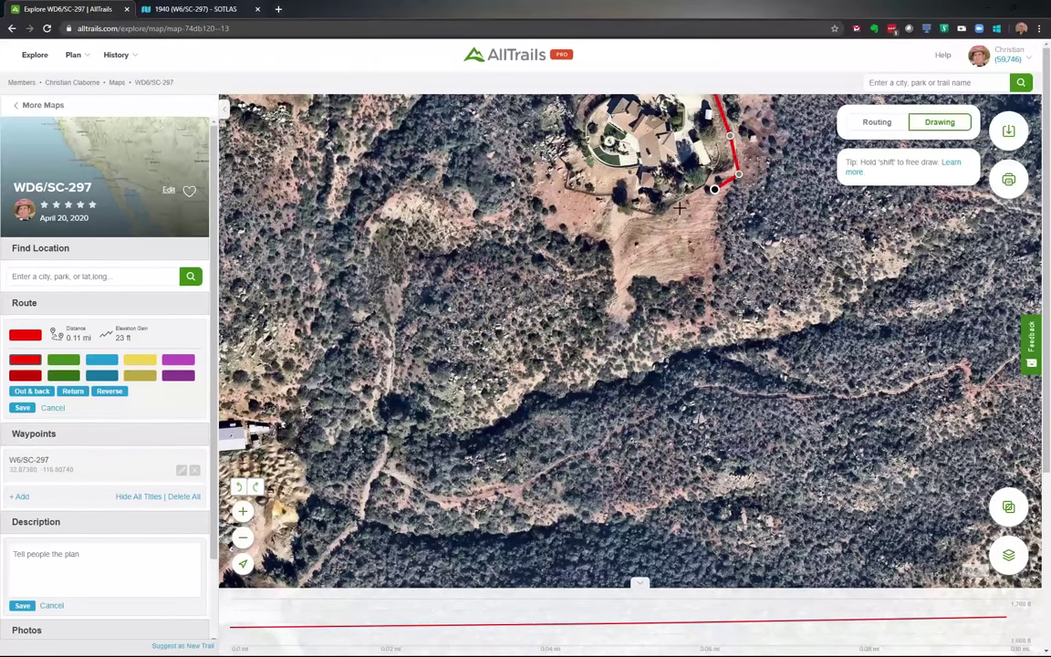
{"action": "left_click", "coordinate": [678, 208]}
{"action": "left_click", "coordinate": [649, 219]}
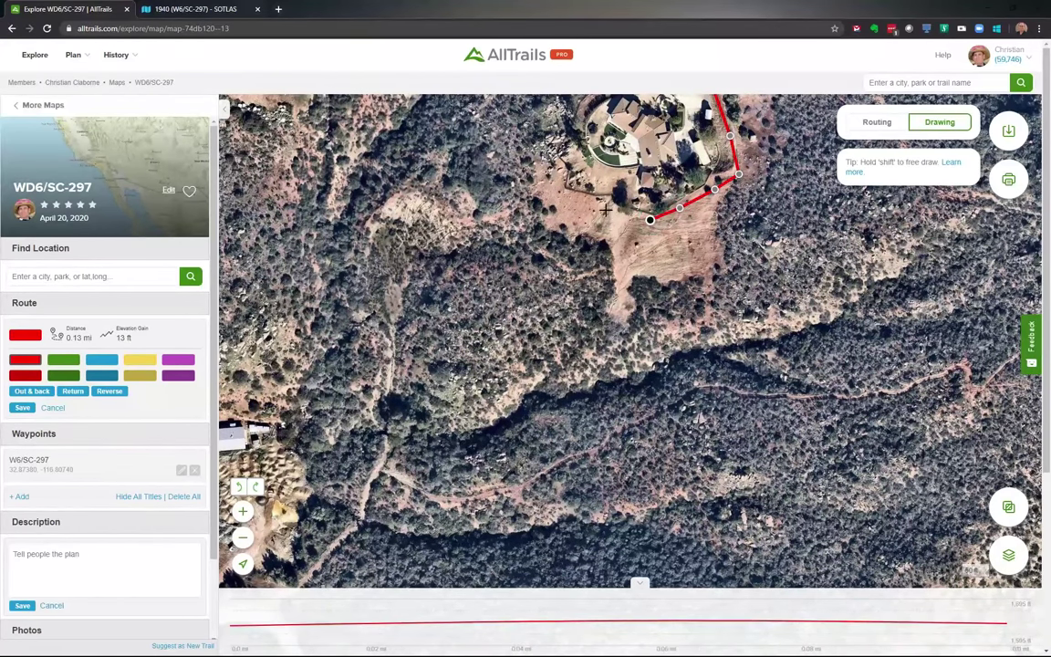
{"action": "left_click", "coordinate": [597, 210]}
{"action": "left_click", "coordinate": [555, 198]}
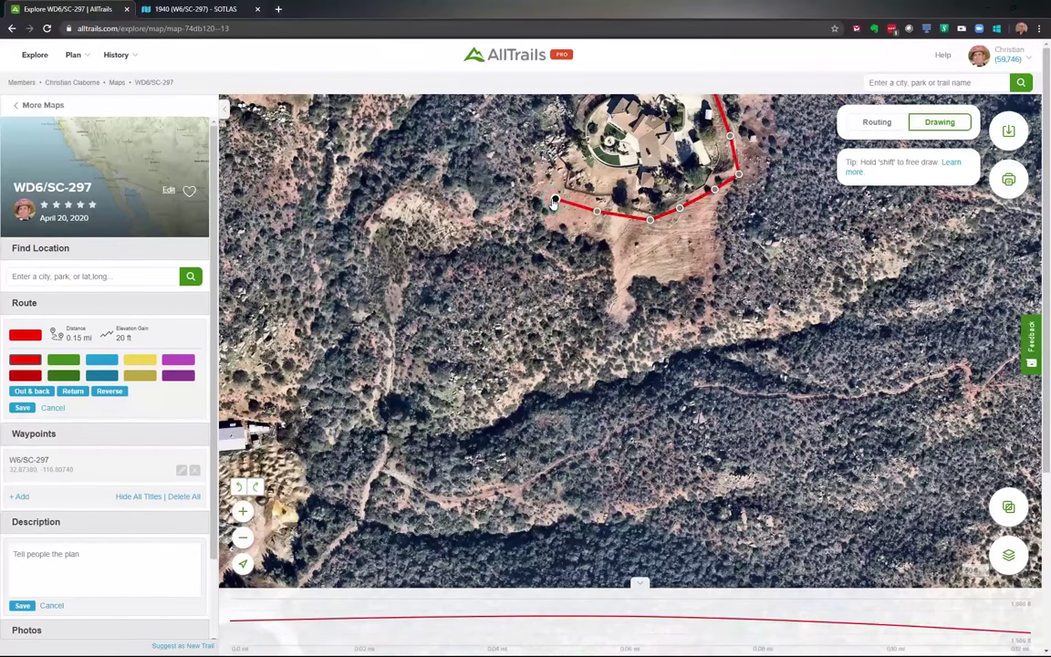
{"action": "left_click", "coordinate": [528, 198]}
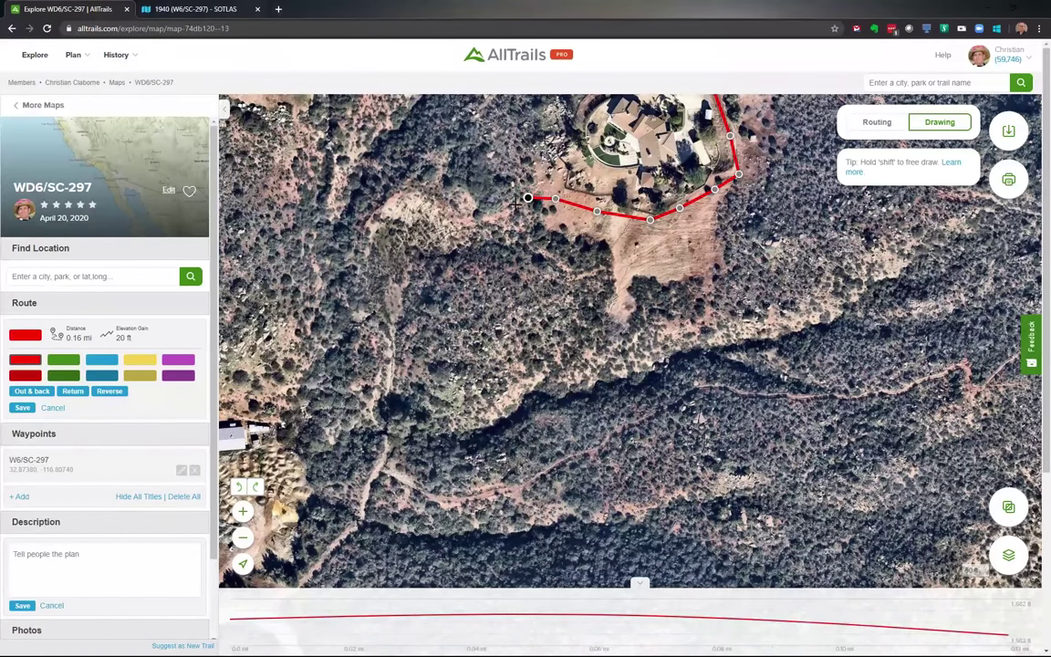
{"action": "left_click", "coordinate": [514, 204]}
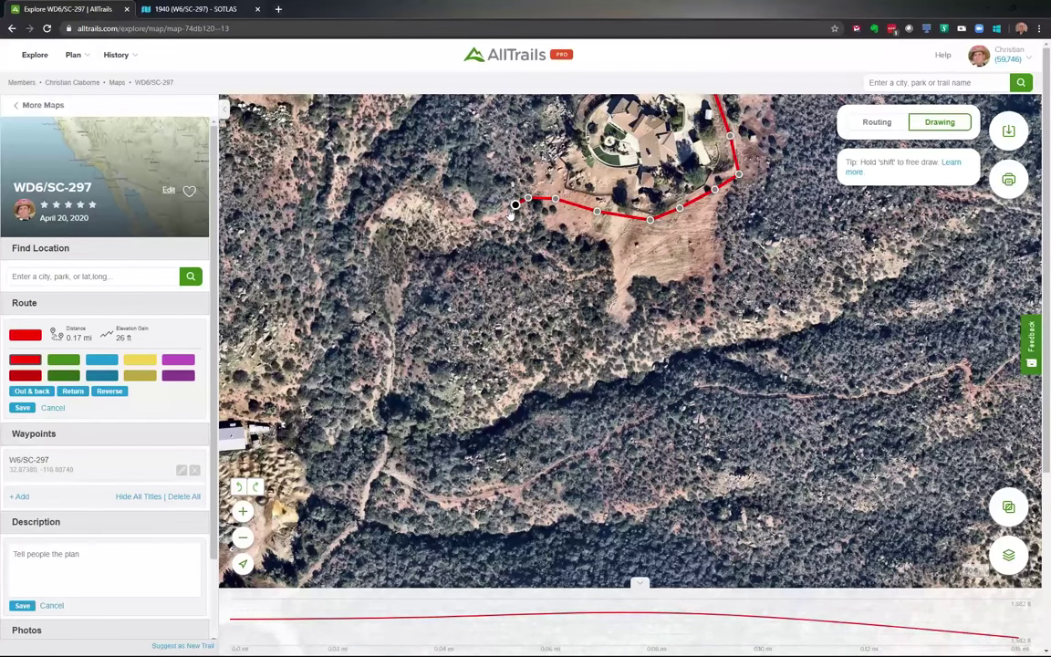
- Continue the route west across the brush and along the north edge of the bare patch, about 0.21 mi in total
{"action": "scroll", "coordinate": [511, 232], "scroll_direction": "up", "scroll_amount": 3}
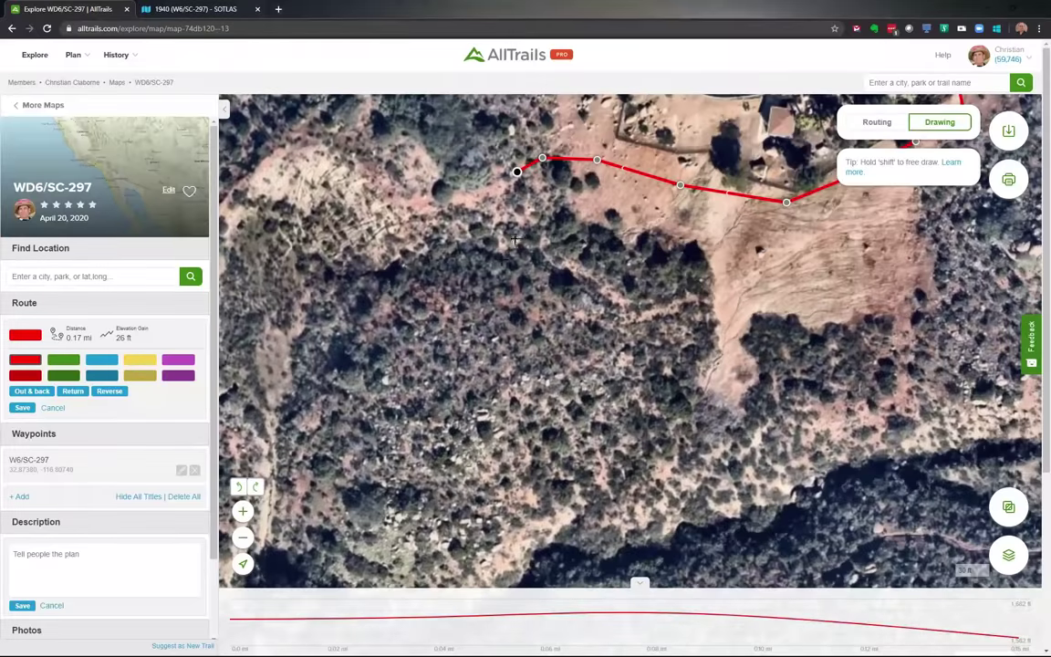
{"action": "left_click", "coordinate": [489, 196]}
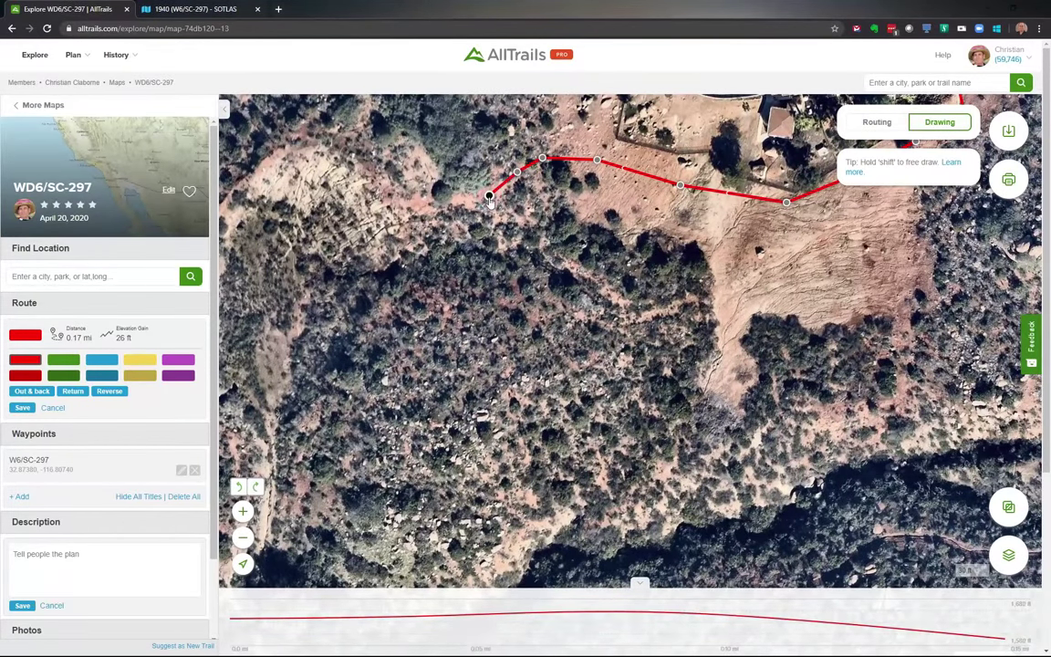
{"action": "left_click", "coordinate": [434, 181]}
{"action": "left_click_drag", "start_coordinate": [357, 211], "coordinate": [535, 302]}
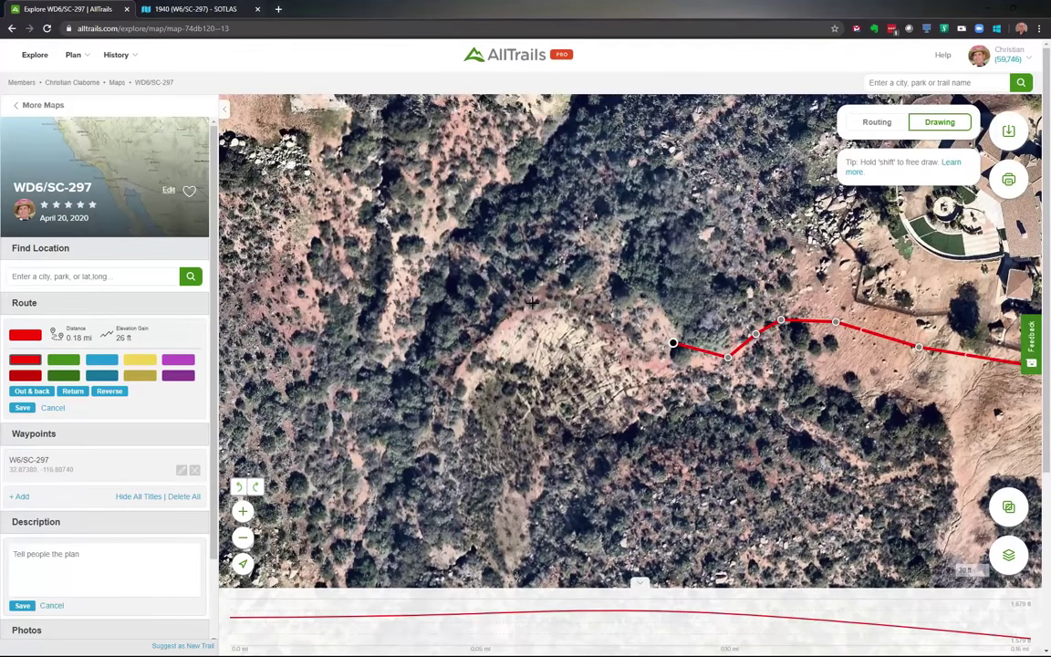
{"action": "left_click", "coordinate": [532, 303]}
{"action": "left_click", "coordinate": [498, 326]}
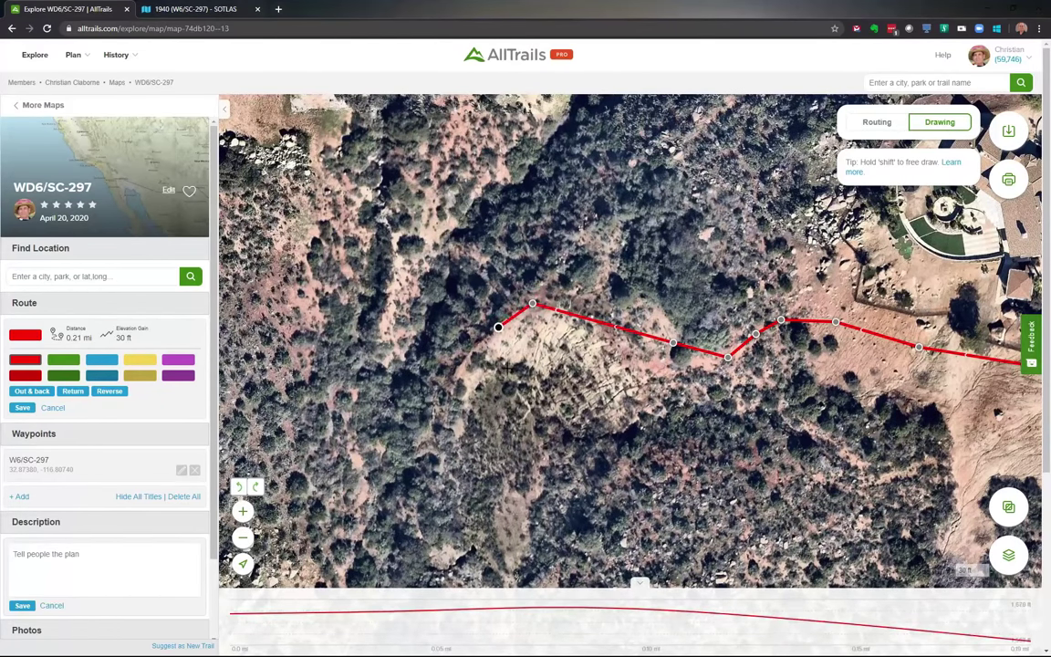
- Extend the route point by point south from the bare patch along the faint trail toward the dirt trail junction, about 0.28 mi in total
{"action": "left_click_drag", "start_coordinate": [474, 365], "coordinate": [545, 159]}
{"action": "scroll", "coordinate": [567, 330], "scroll_direction": "down", "scroll_amount": 2}
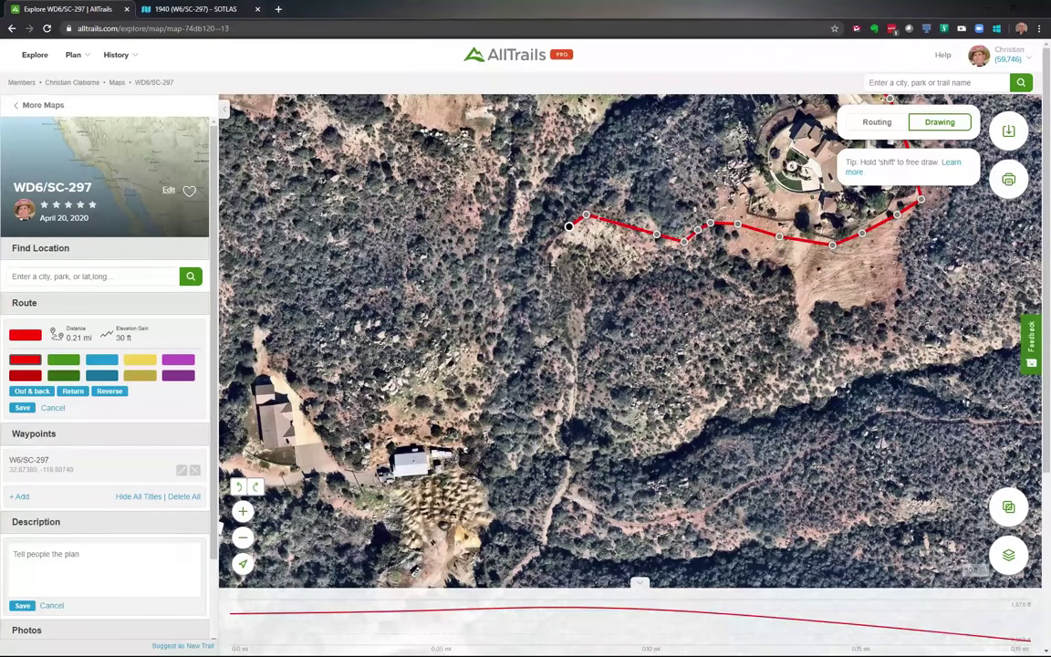
{"action": "left_click", "coordinate": [555, 262]}
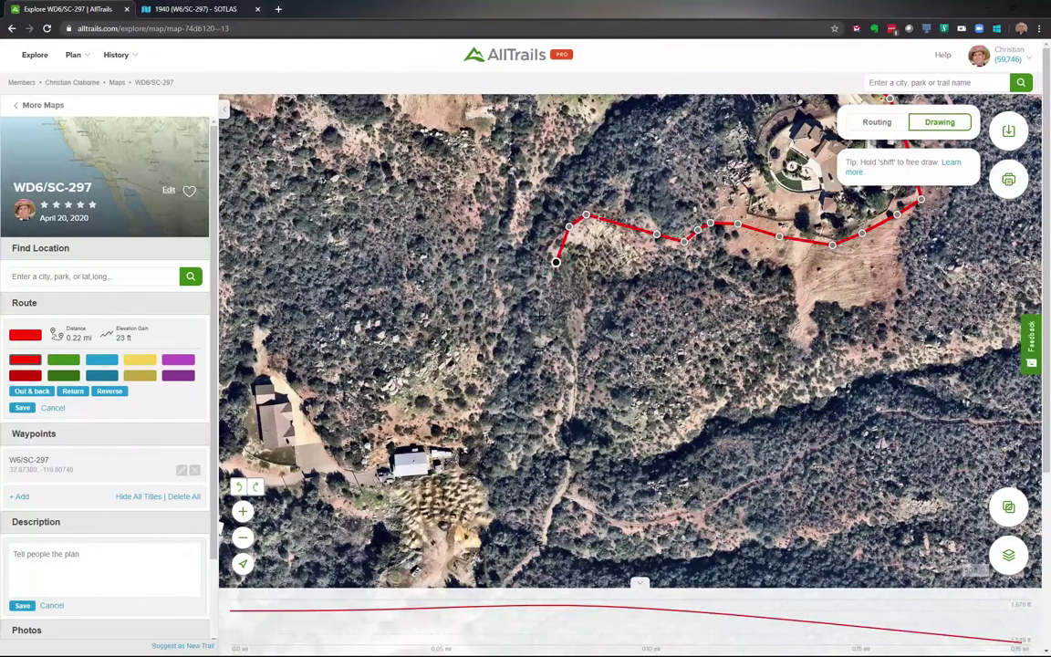
{"action": "left_click", "coordinate": [541, 294]}
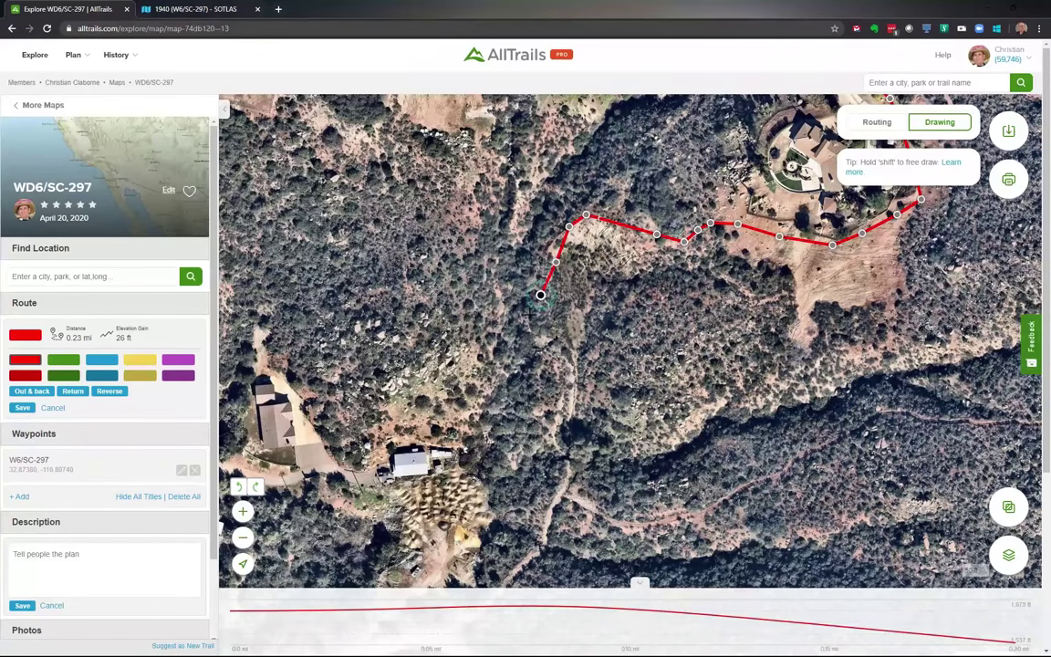
{"action": "left_click", "coordinate": [527, 320]}
{"action": "left_click", "coordinate": [539, 342]}
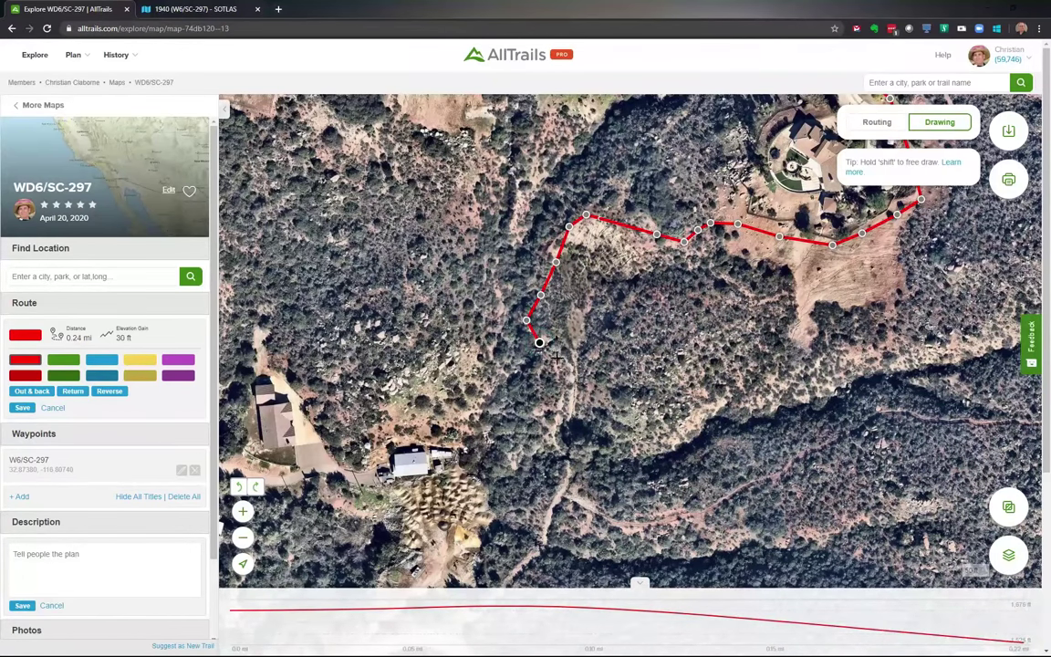
{"action": "left_click", "coordinate": [557, 363]}
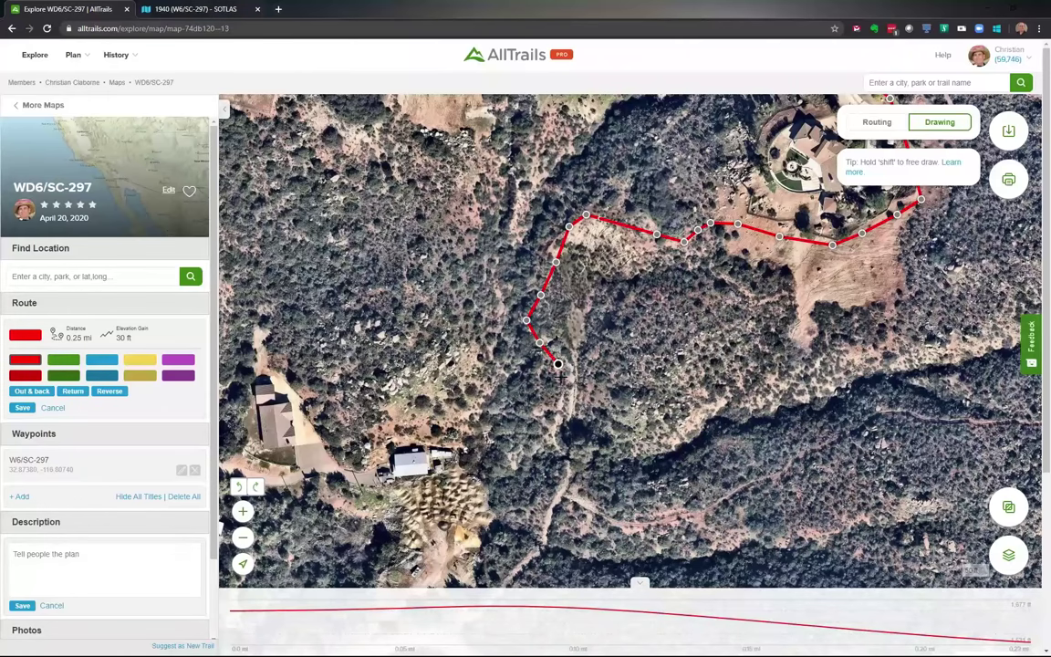
{"action": "left_click", "coordinate": [559, 381]}
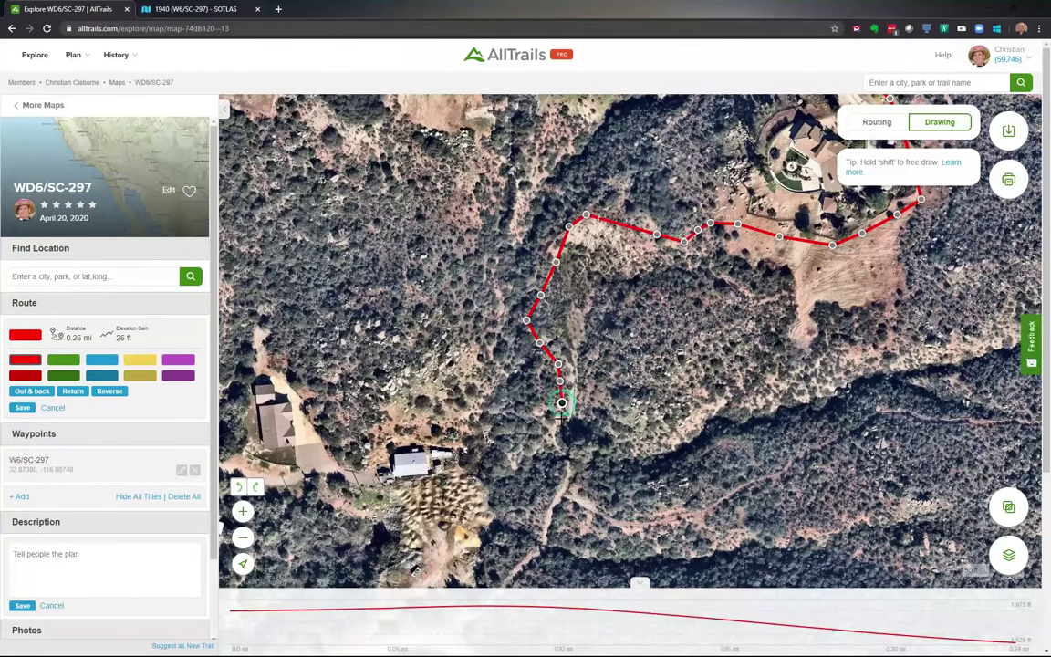
{"action": "left_click", "coordinate": [561, 401]}
{"action": "left_click", "coordinate": [555, 430]}
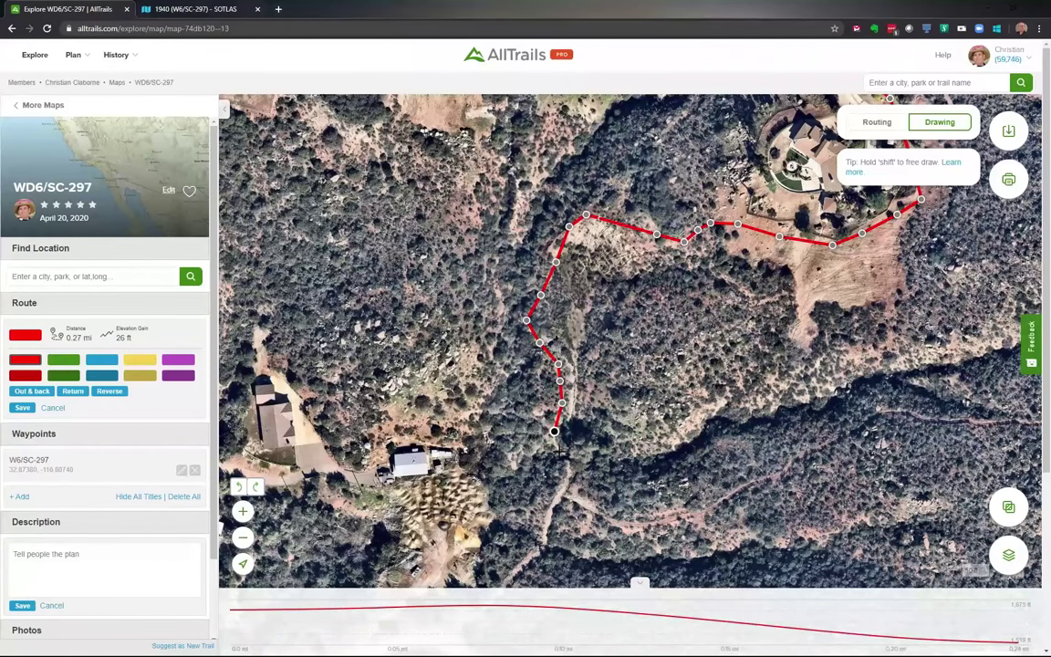
{"action": "left_click", "coordinate": [559, 450]}
- Turn the route east at the trail junction and free-draw it along the reddish trail up the slope, about 0.47 mi in total
{"action": "left_click_drag", "start_coordinate": [569, 476], "coordinate": [646, 270]}
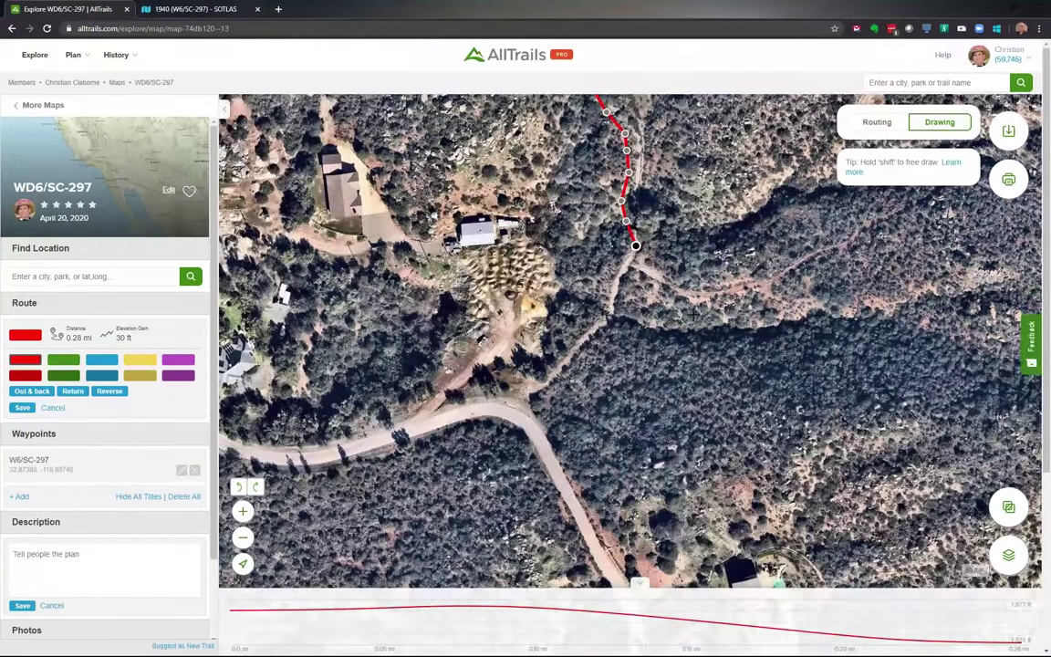
{"action": "scroll", "coordinate": [639, 274], "scroll_direction": "down", "scroll_amount": 2}
{"action": "left_click_drag", "start_coordinate": [629, 365], "coordinate": [440, 436]}
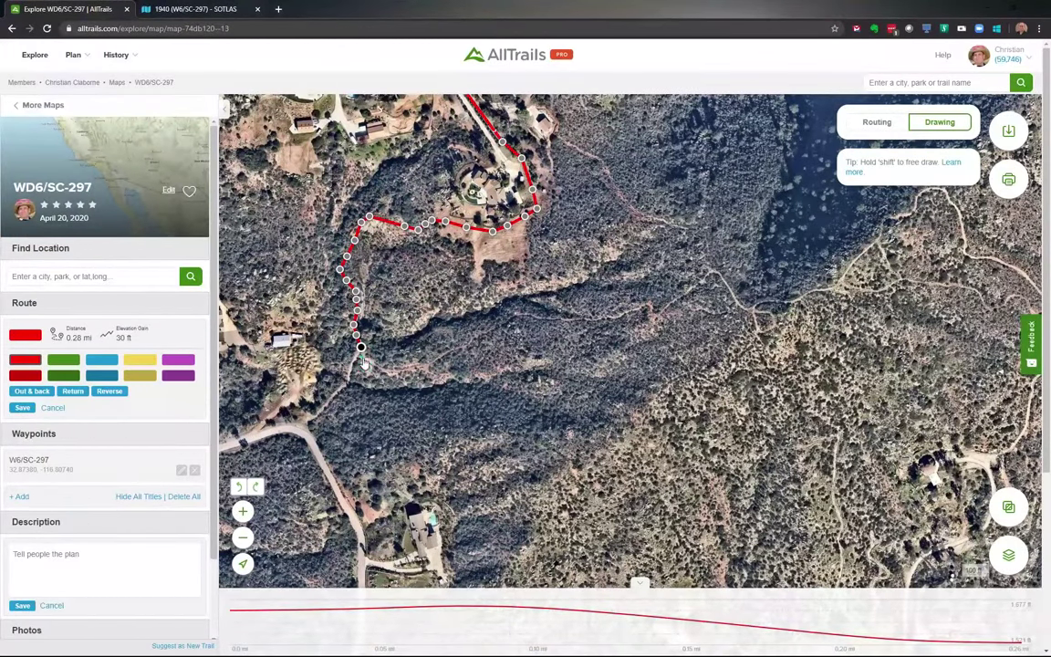
{"action": "left_click", "coordinate": [364, 357]}
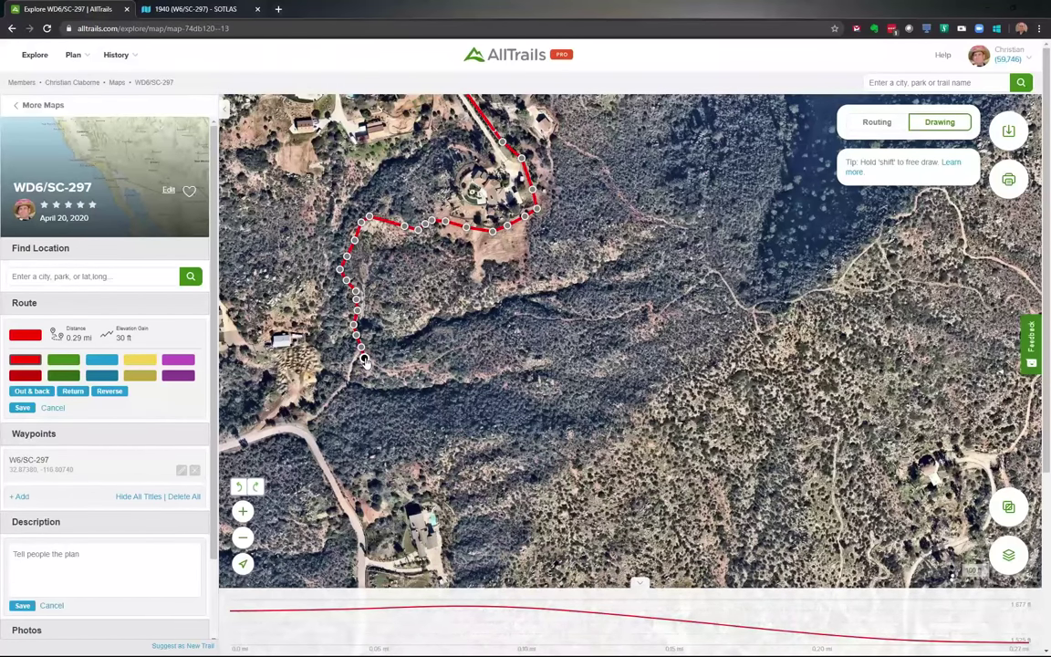
{"action": "left_click", "coordinate": [379, 365]}
{"action": "mouse_move", "coordinate": [384, 369]}
{"action": "left_mouse_down"}
{"action": "mouse_move", "coordinate": [449, 360]}
{"action": "mouse_move", "coordinate": [524, 316]}
{"action": "mouse_move", "coordinate": [572, 323]}
{"action": "mouse_move", "coordinate": [645, 310]}
{"action": "mouse_move", "coordinate": [652, 319]}
{"action": "mouse_move", "coordinate": [652, 307]}
{"action": "mouse_move", "coordinate": [588, 293]}
{"action": "mouse_move", "coordinate": [589, 302]}
{"action": "left_mouse_up"}
- Free-draw the next route section northeast up the trail, over its bend and down to the trail junction on the ridge
{"action": "scroll", "coordinate": [638, 305], "scroll_direction": "up", "scroll_amount": 3}
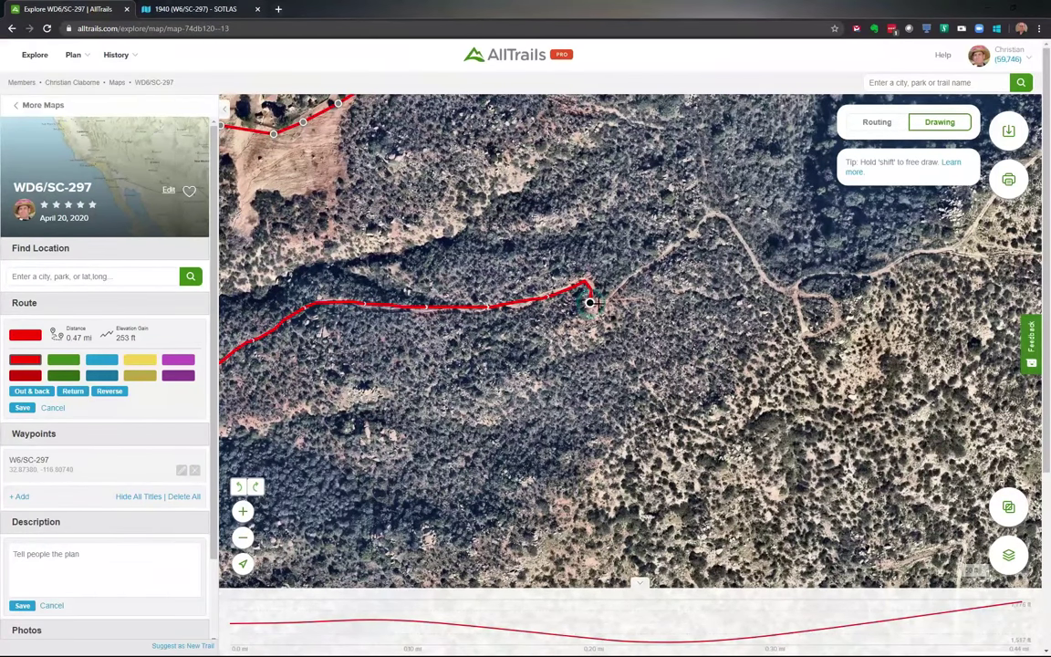
{"action": "left_click", "coordinate": [623, 278]}
{"action": "mouse_move", "coordinate": [638, 273]}
{"action": "left_mouse_down"}
{"action": "mouse_move", "coordinate": [660, 239]}
{"action": "mouse_move", "coordinate": [707, 211]}
{"action": "mouse_move", "coordinate": [790, 291]}
{"action": "left_mouse_up"}
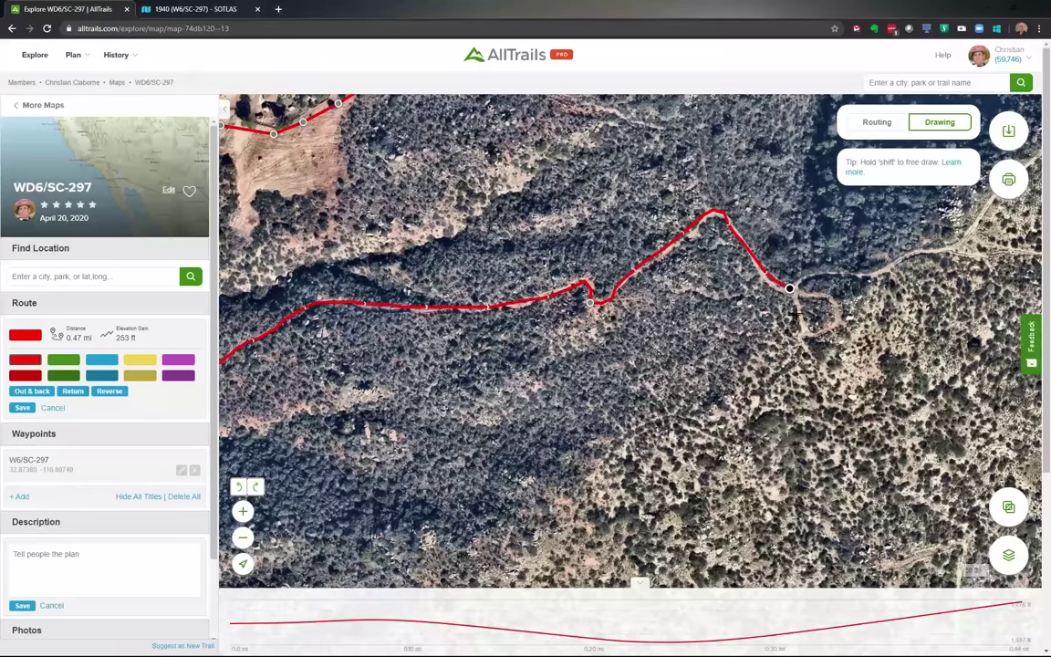
- Examine the dirt trails between the route's current end on the ridge and the W6/SC-297 waypoint to the east
{"action": "left_click_drag", "start_coordinate": [800, 339], "coordinate": [441, 340]}
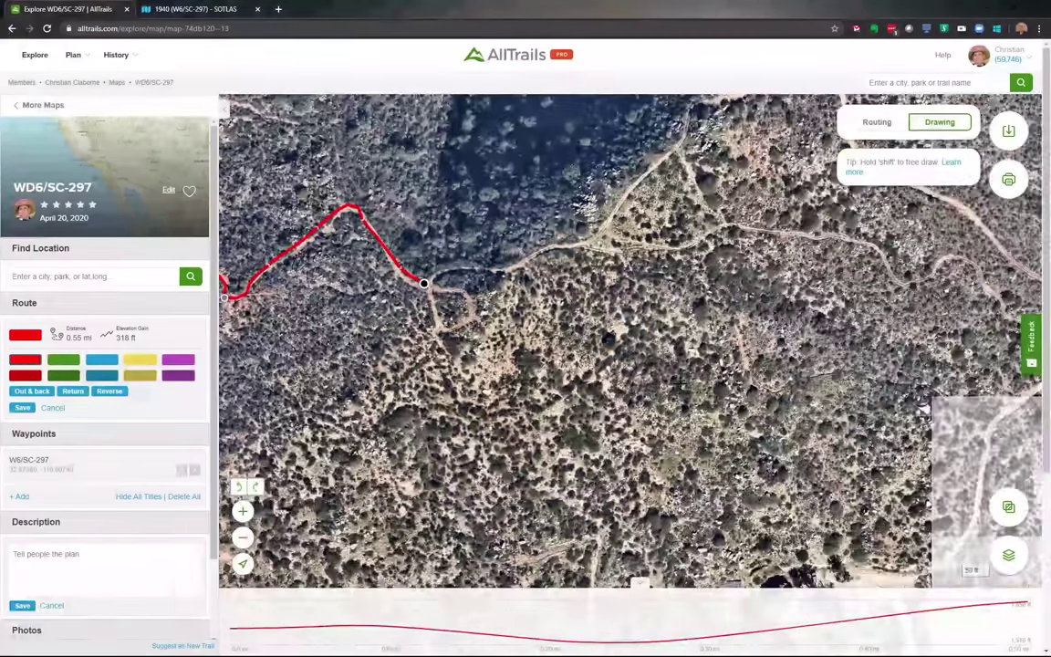
{"action": "scroll", "coordinate": [611, 351], "scroll_direction": "down", "scroll_amount": 1}
{"action": "scroll", "coordinate": [739, 410], "scroll_direction": "down", "scroll_amount": 1}
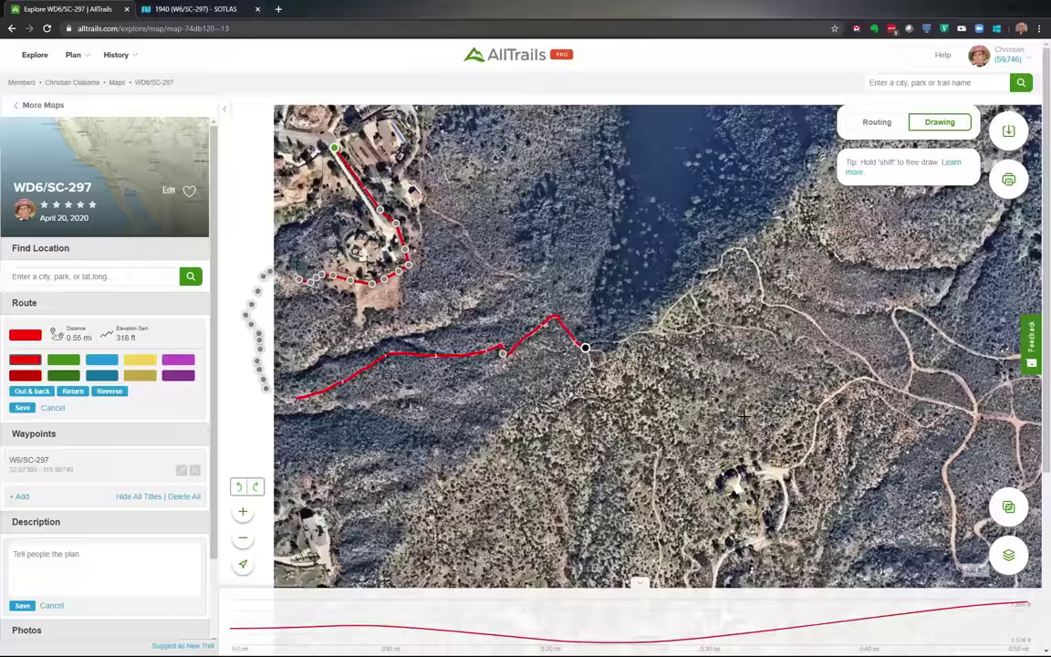
{"action": "left_click_drag", "start_coordinate": [764, 421], "coordinate": [679, 381]}
{"action": "left_click_drag", "start_coordinate": [896, 438], "coordinate": [711, 413]}
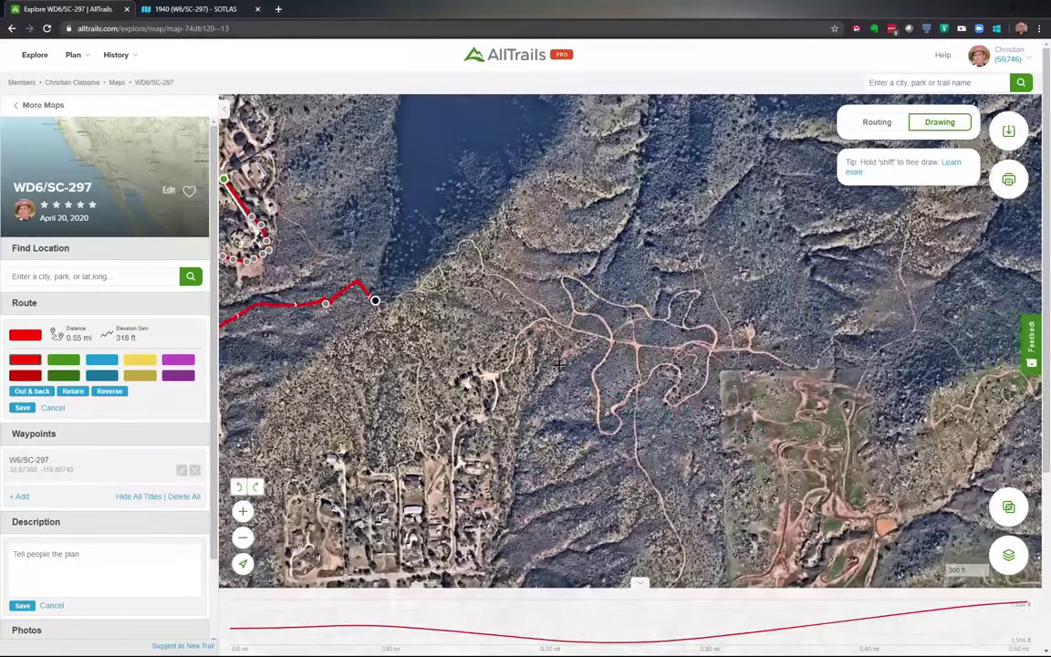
{"action": "scroll", "coordinate": [711, 413], "scroll_direction": "down", "scroll_amount": 1}
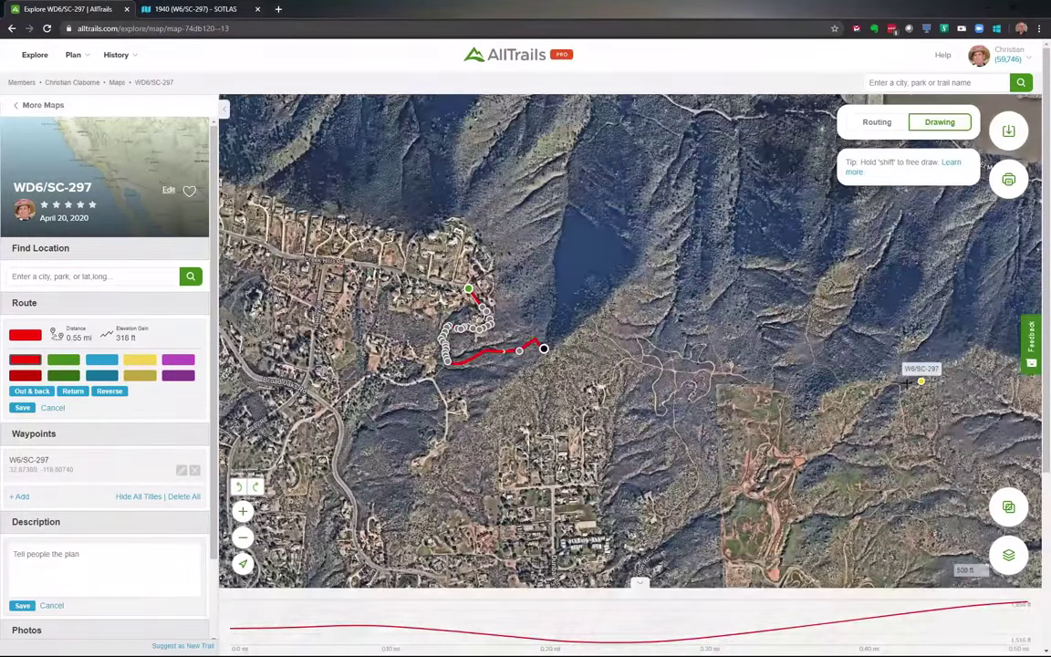
{"action": "scroll", "coordinate": [610, 386], "scroll_direction": "up", "scroll_amount": 1}
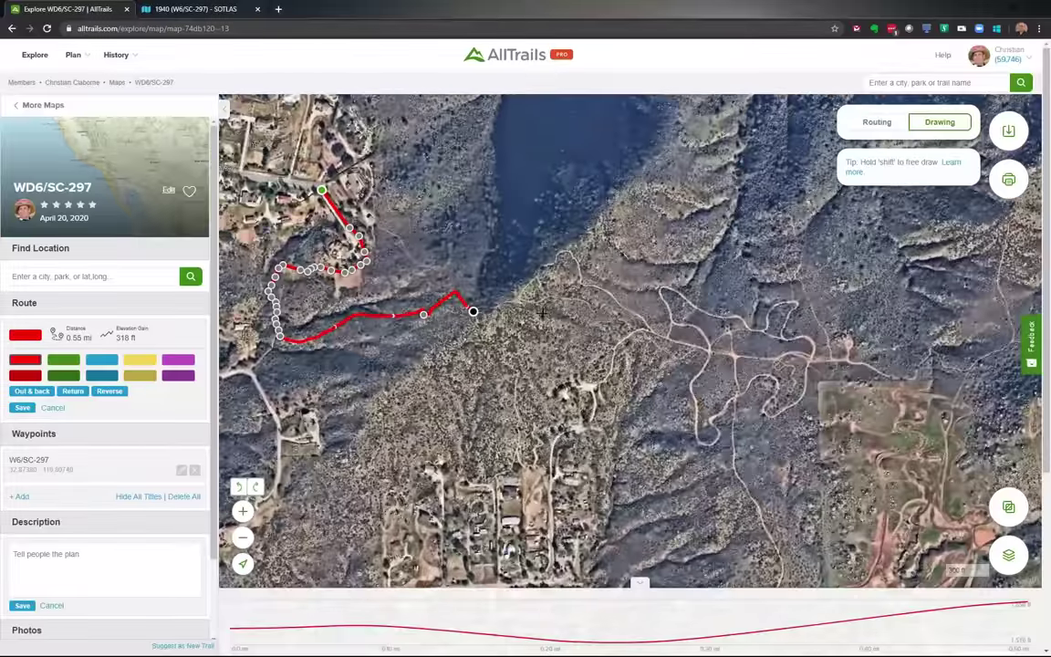
{"action": "scroll", "coordinate": [487, 312], "scroll_direction": "up", "scroll_amount": 1}
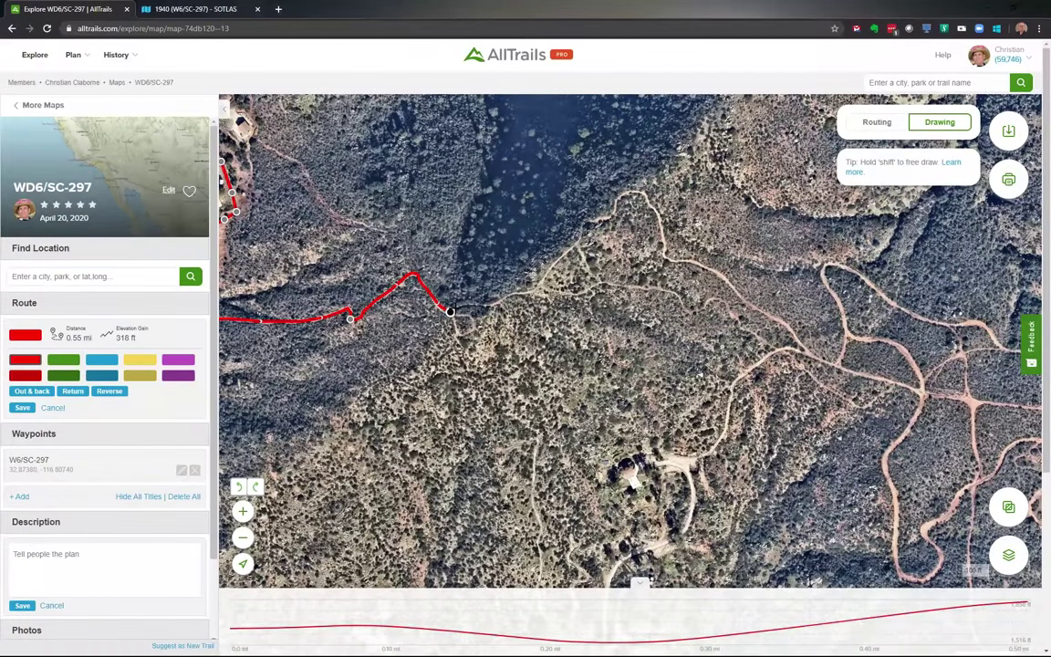
- Free-draw the route east along the ridge trail and southeast down to the dirt road junction, about 0.76 mi in total
{"action": "left_click", "coordinate": [495, 297]}
{"action": "left_click", "coordinate": [531, 288]}
{"action": "left_click", "coordinate": [564, 290]}
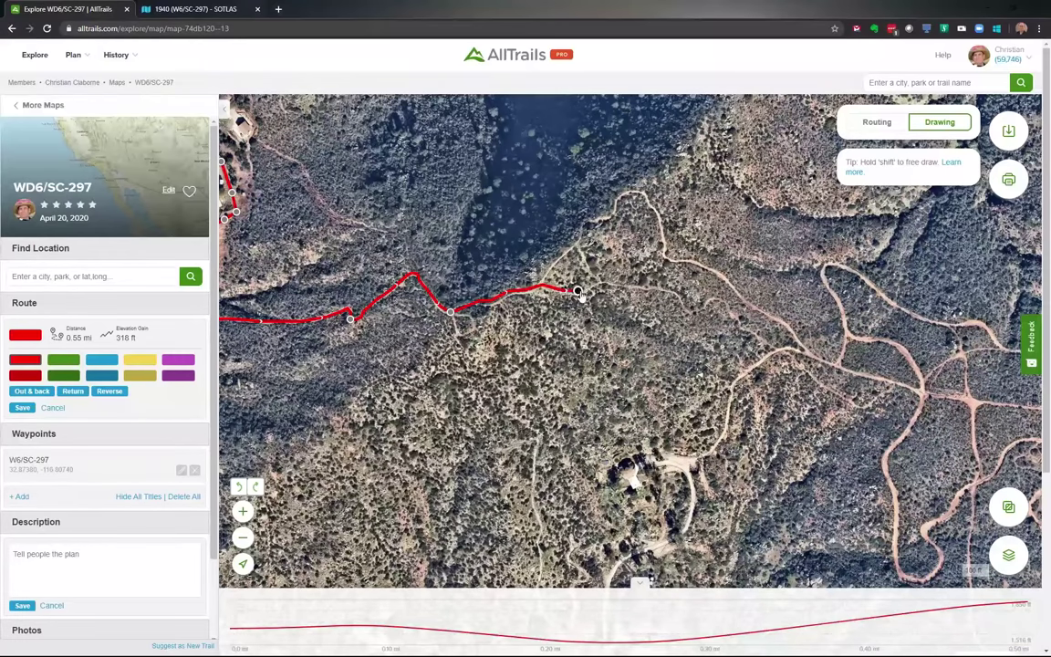
{"action": "left_click", "coordinate": [599, 282]}
{"action": "left_click", "coordinate": [679, 296]}
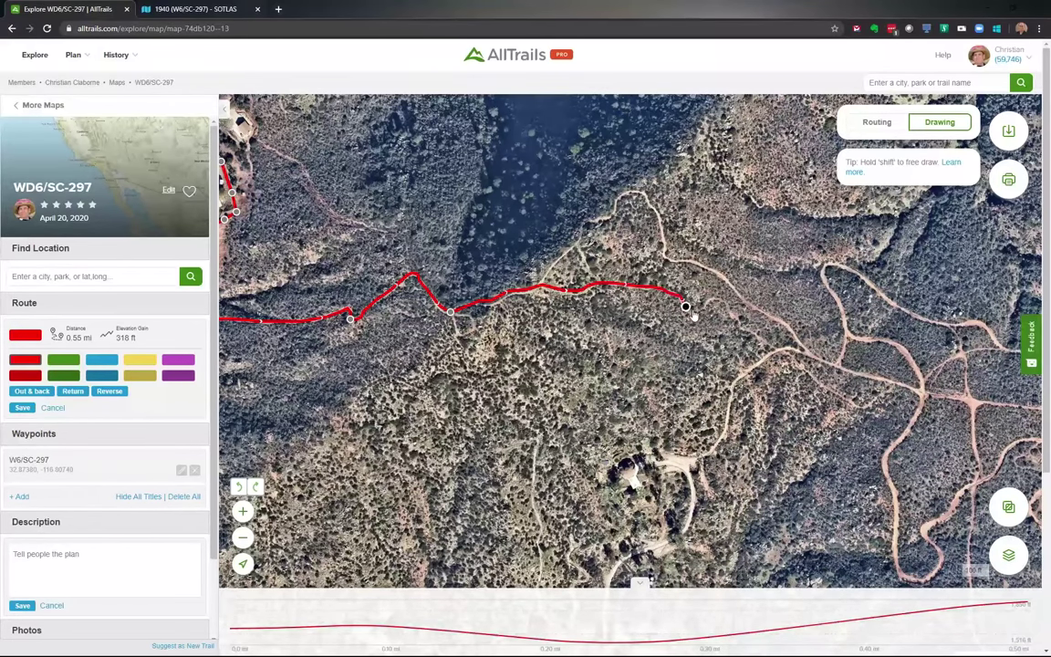
{"action": "left_click", "coordinate": [727, 303]}
{"action": "left_click", "coordinate": [733, 313]}
{"action": "left_click", "coordinate": [772, 349]}
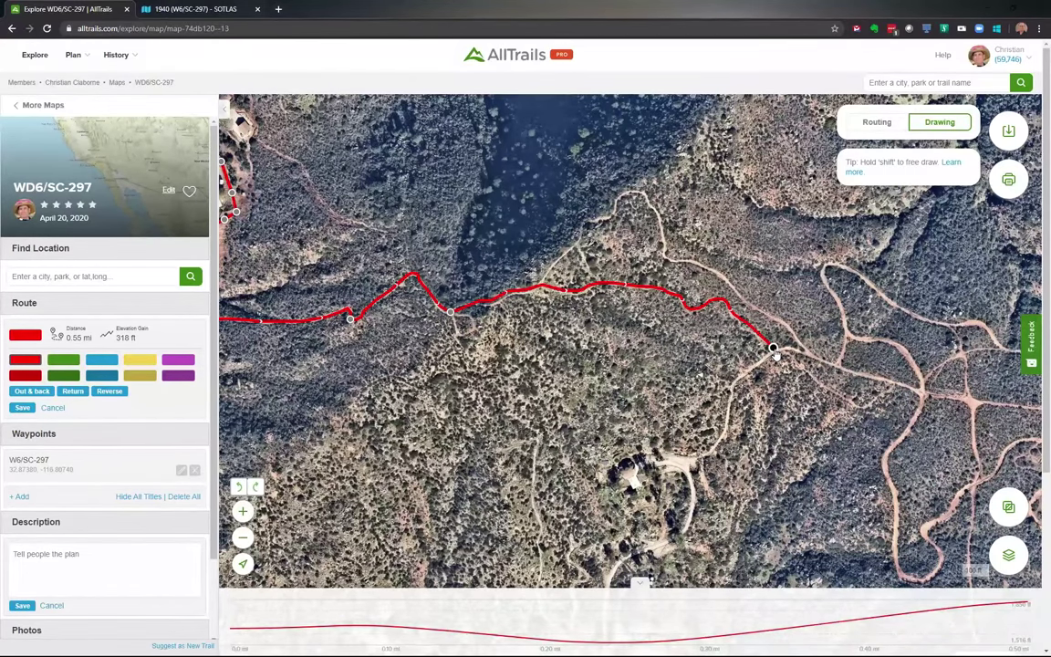
- Free-draw the route east along the main dirt road through the loop trails and northeast past the green field's corner, about 1.12 mi in total
{"action": "left_click_drag", "start_coordinate": [844, 379], "coordinate": [486, 309]}
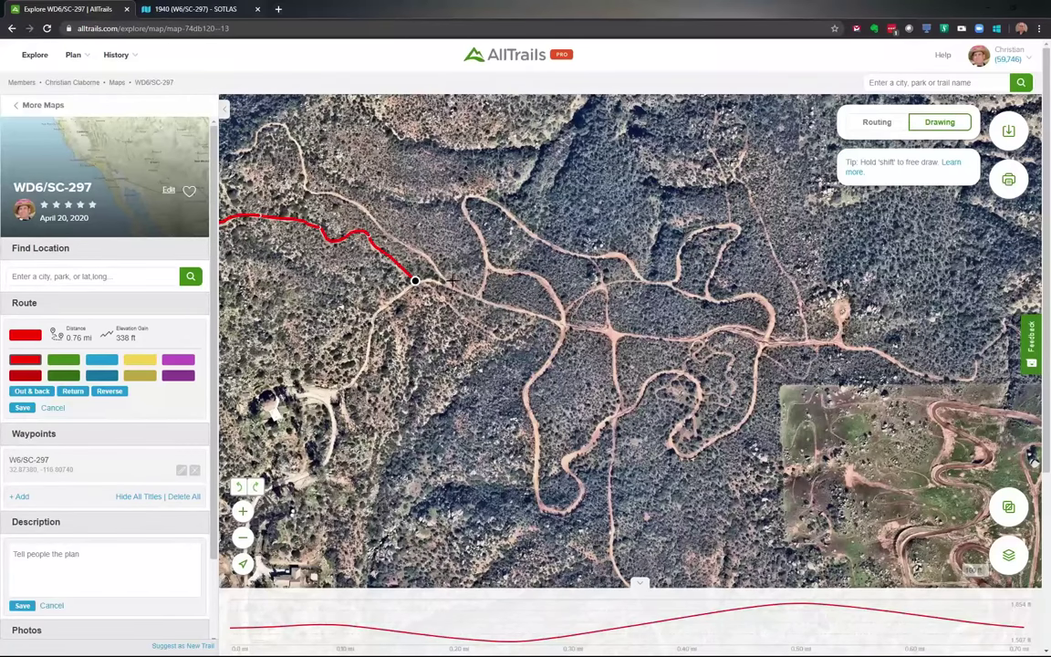
{"action": "left_click_drag", "start_coordinate": [322, 265], "coordinate": [462, 305]}
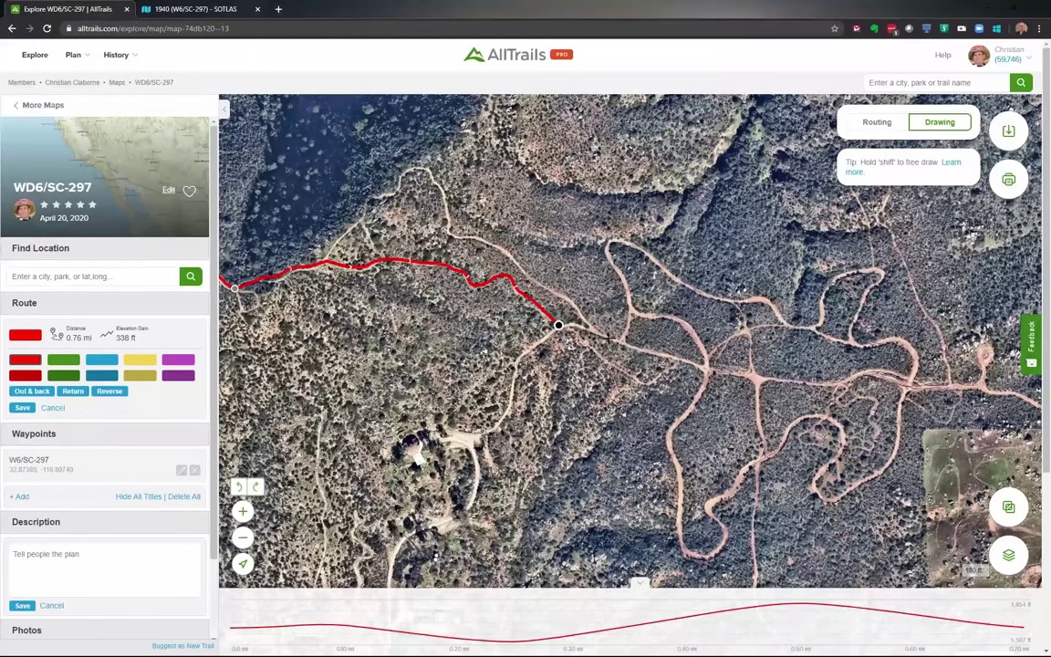
{"action": "left_click_drag", "start_coordinate": [638, 335], "coordinate": [472, 301]}
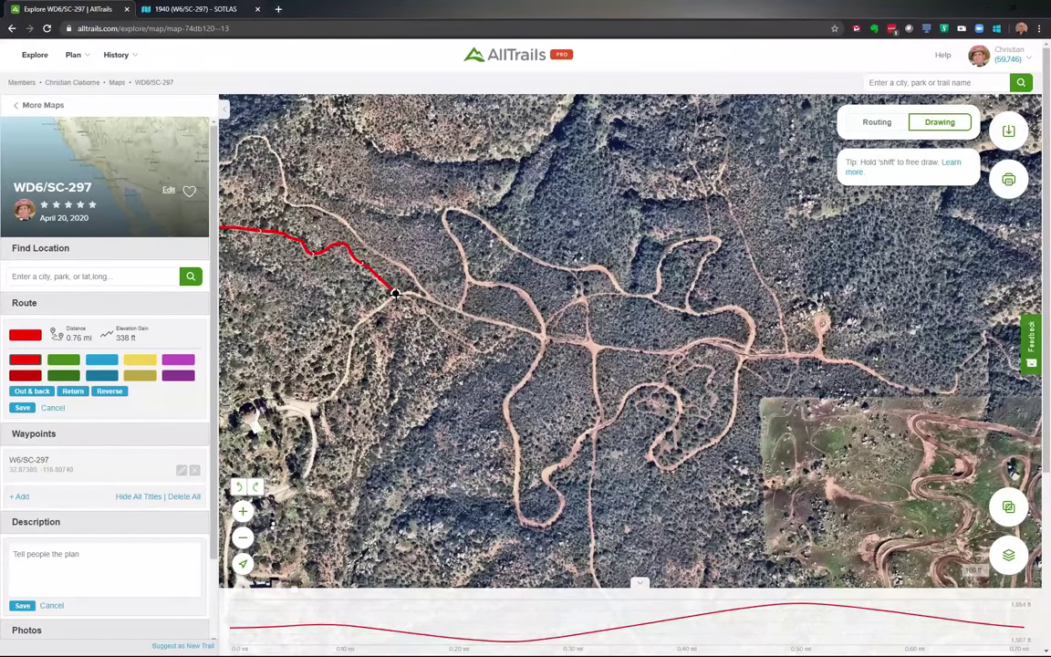
{"action": "left_click", "coordinate": [438, 304]}
{"action": "left_click_drag", "start_coordinate": [451, 313], "coordinate": [535, 334]}
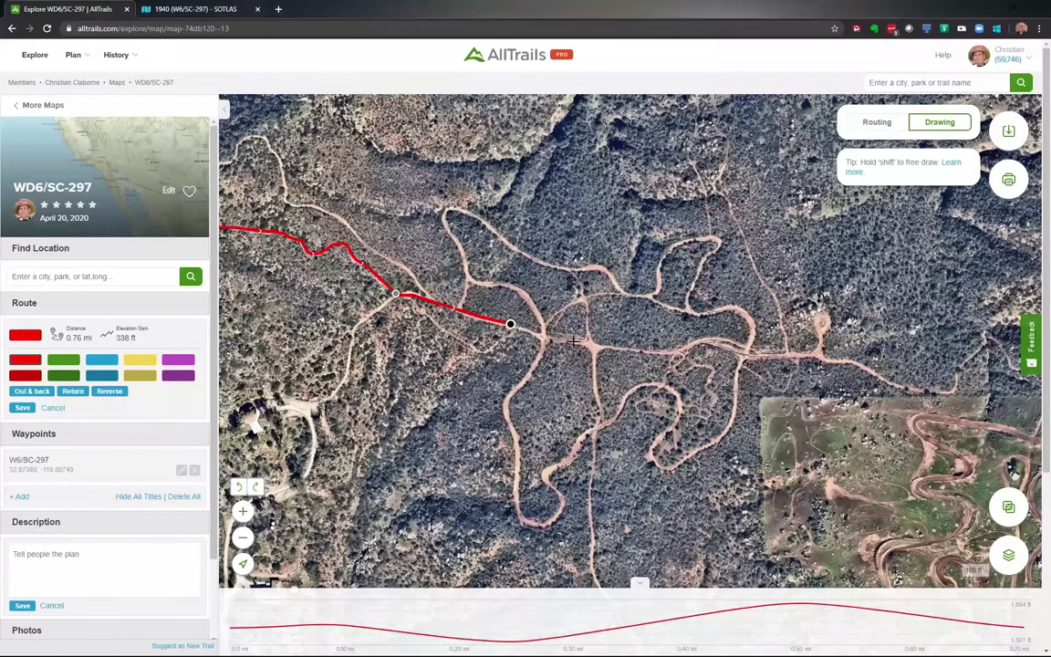
{"action": "left_click", "coordinate": [653, 355]}
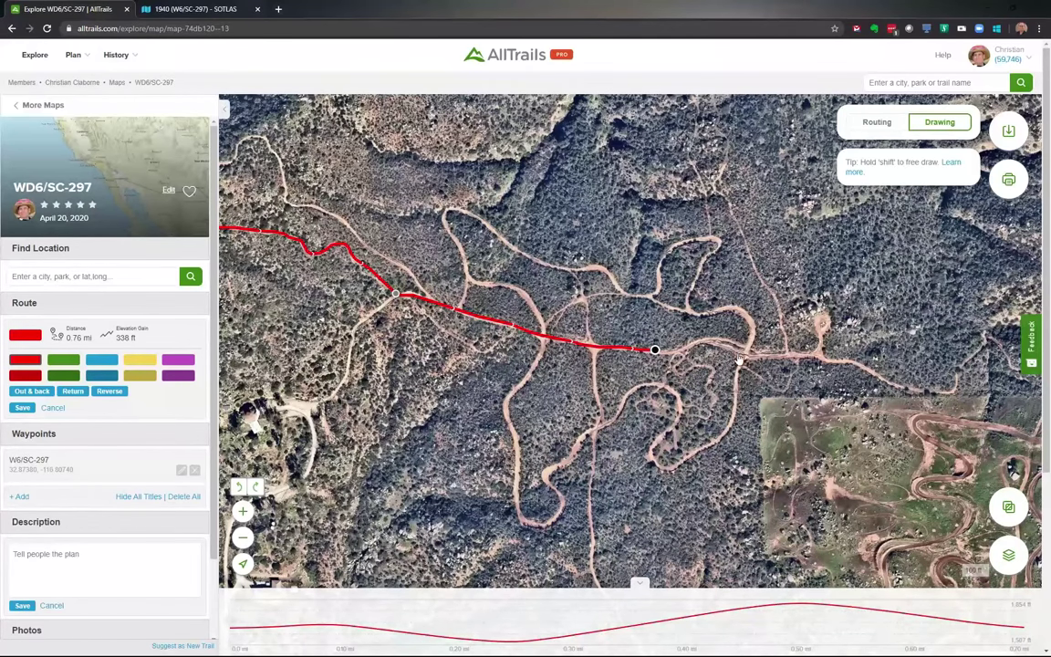
{"action": "left_click", "coordinate": [790, 358]}
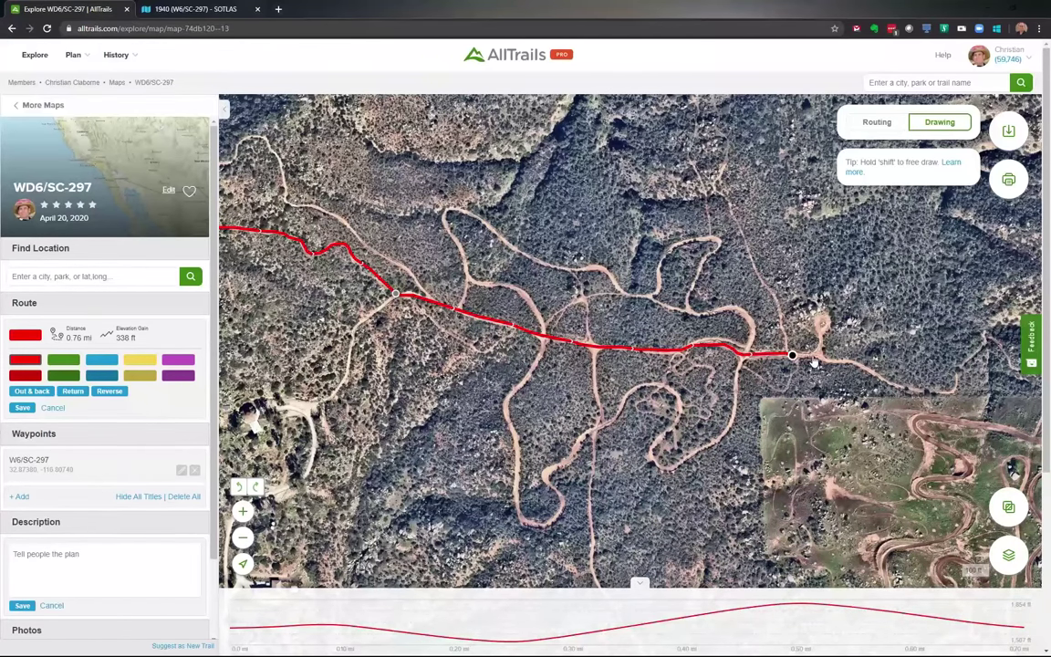
{"action": "left_click", "coordinate": [862, 369]}
{"action": "left_click", "coordinate": [889, 381]}
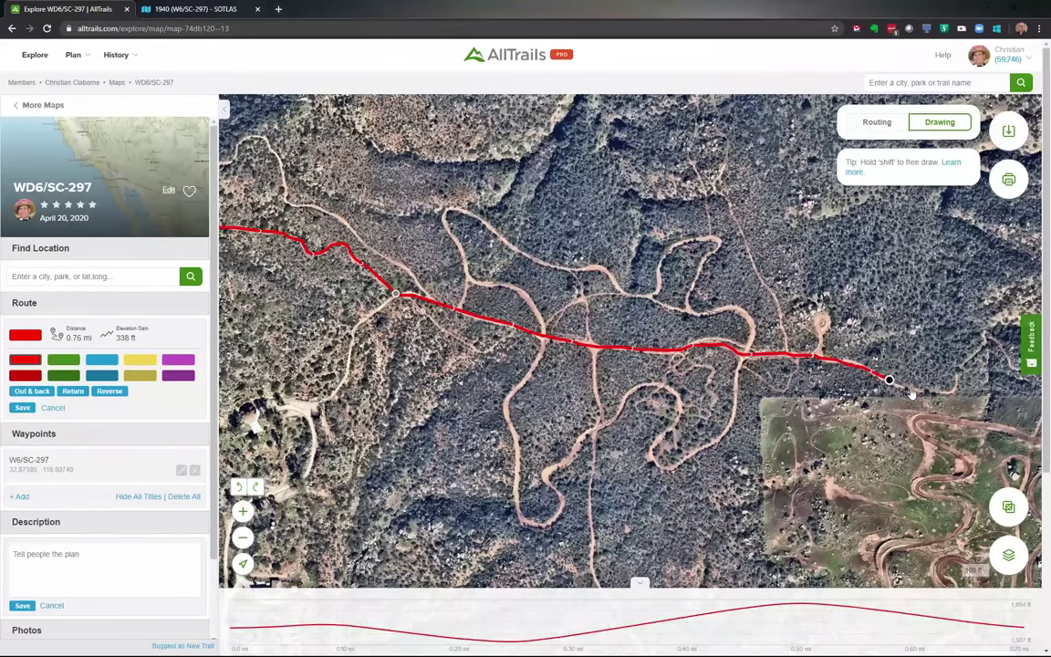
{"action": "left_click", "coordinate": [955, 369]}
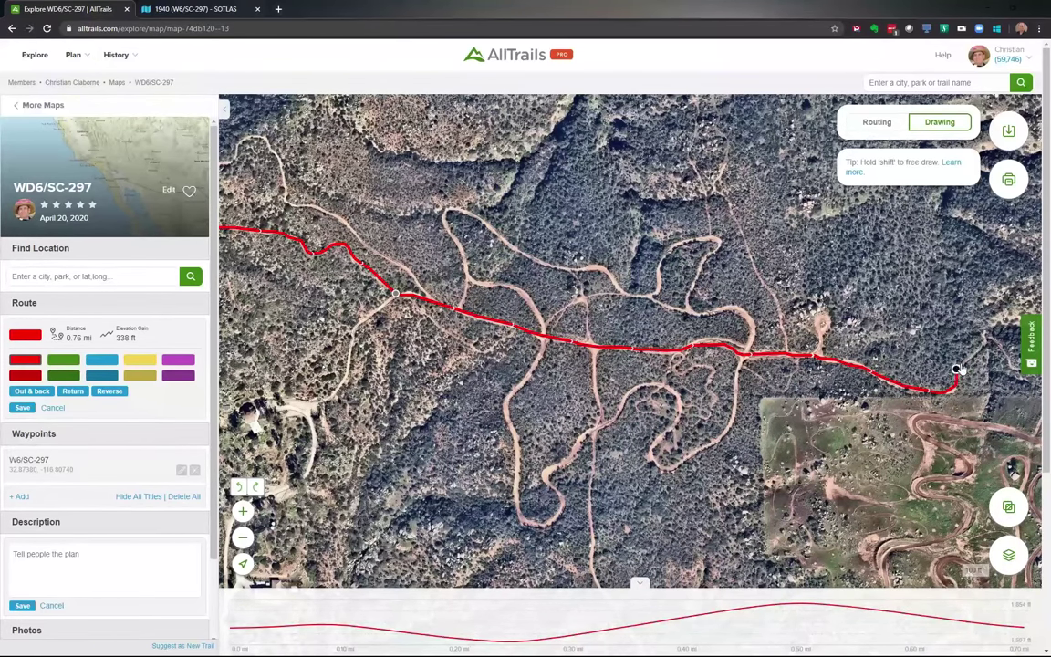
{"action": "left_click", "coordinate": [981, 344]}
- Free-draw the route along the faint trail, over the bend at the northern trail junction and southeast toward the grassy clearing, about 1.3 mi in total
{"action": "left_click_drag", "start_coordinate": [944, 339], "coordinate": [409, 267]}
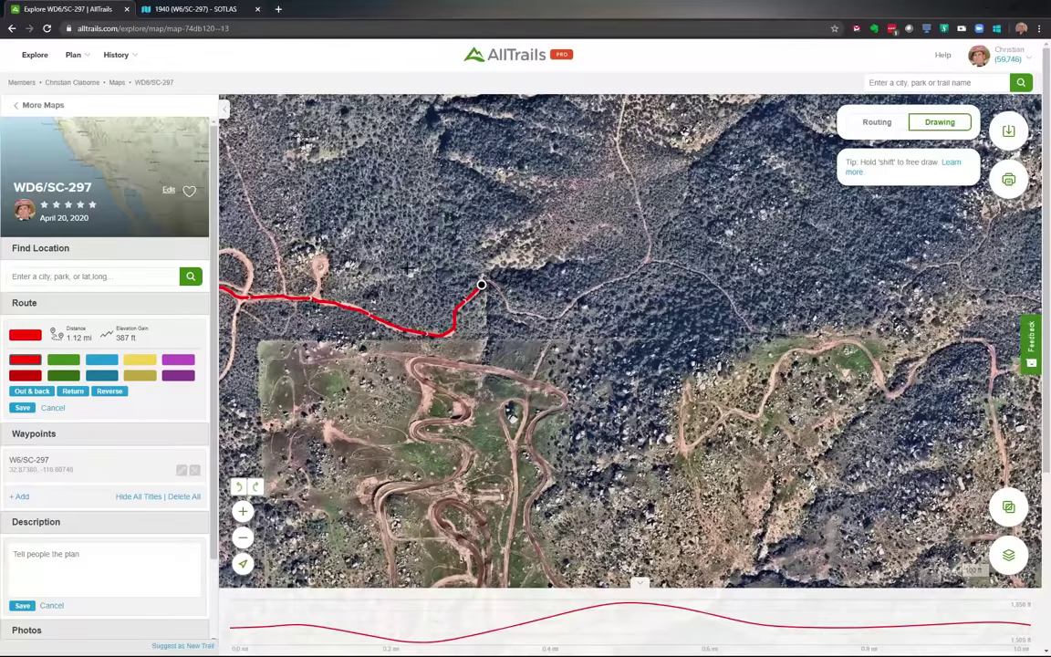
{"action": "scroll", "coordinate": [609, 324], "scroll_direction": "down", "scroll_amount": 3}
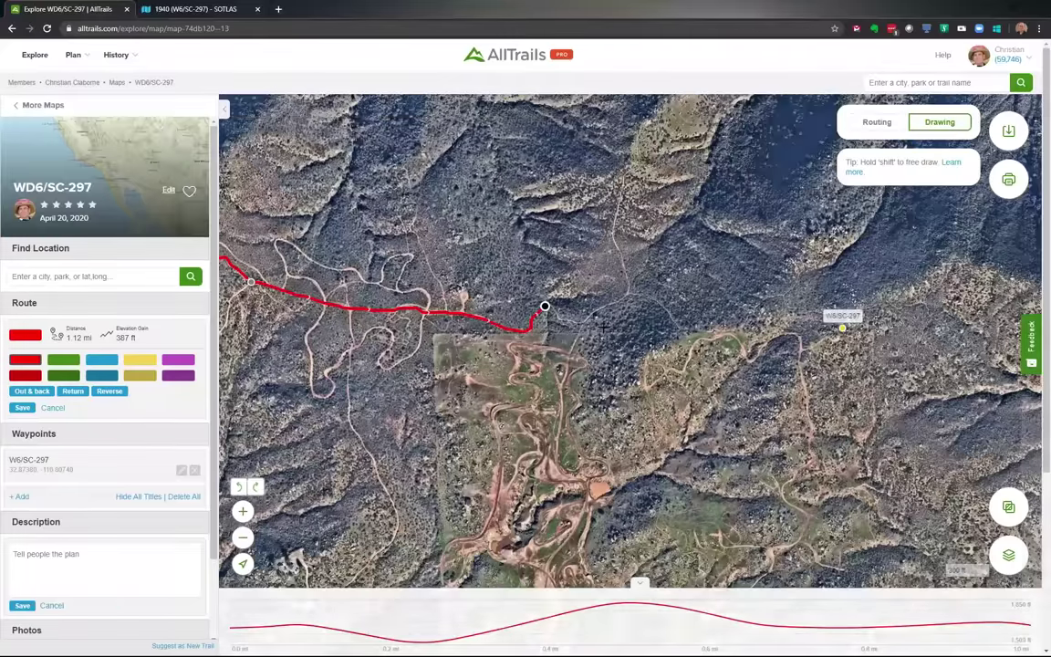
{"action": "scroll", "coordinate": [625, 343], "scroll_direction": "up", "scroll_amount": 3}
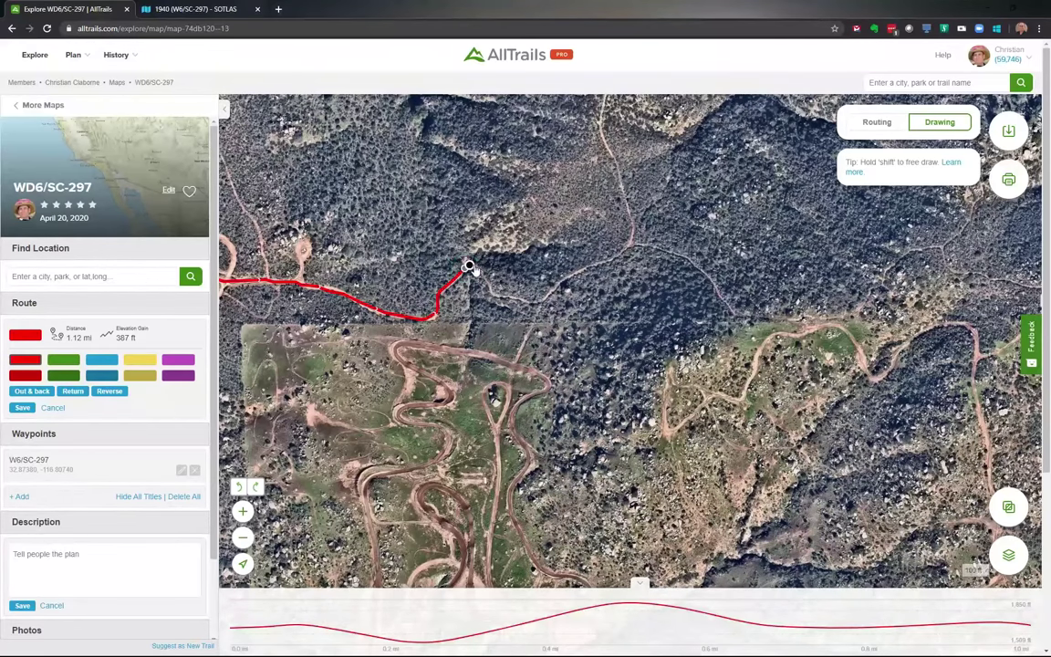
{"action": "left_click", "coordinate": [478, 269]}
{"action": "left_click", "coordinate": [490, 286]}
{"action": "left_click", "coordinate": [522, 297]}
{"action": "left_click", "coordinate": [556, 288]}
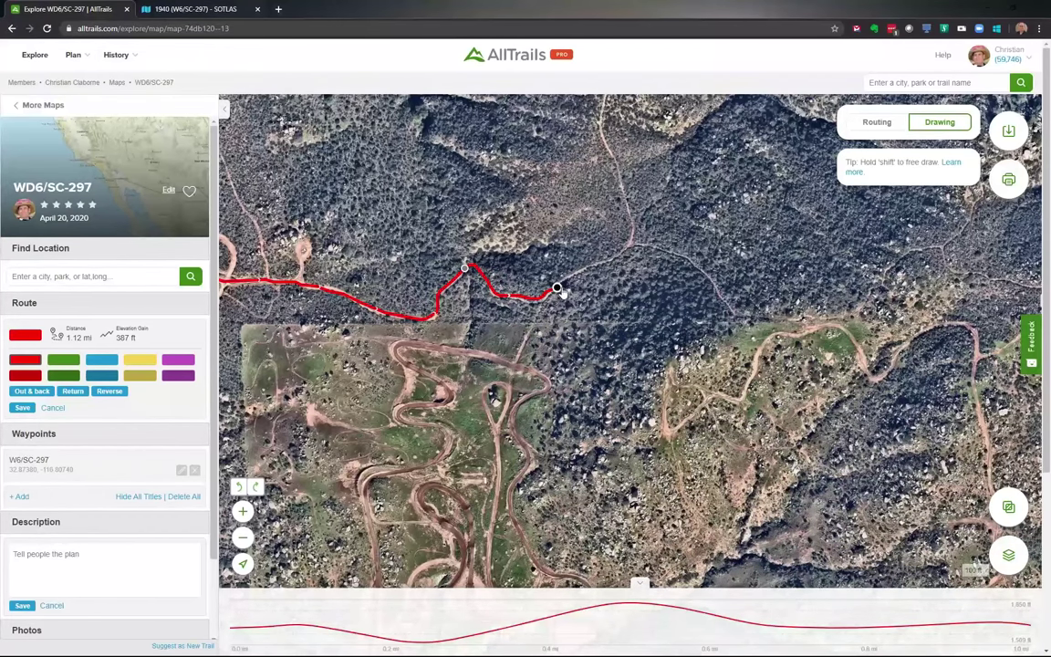
{"action": "left_click", "coordinate": [603, 262]}
{"action": "left_click", "coordinate": [626, 247]}
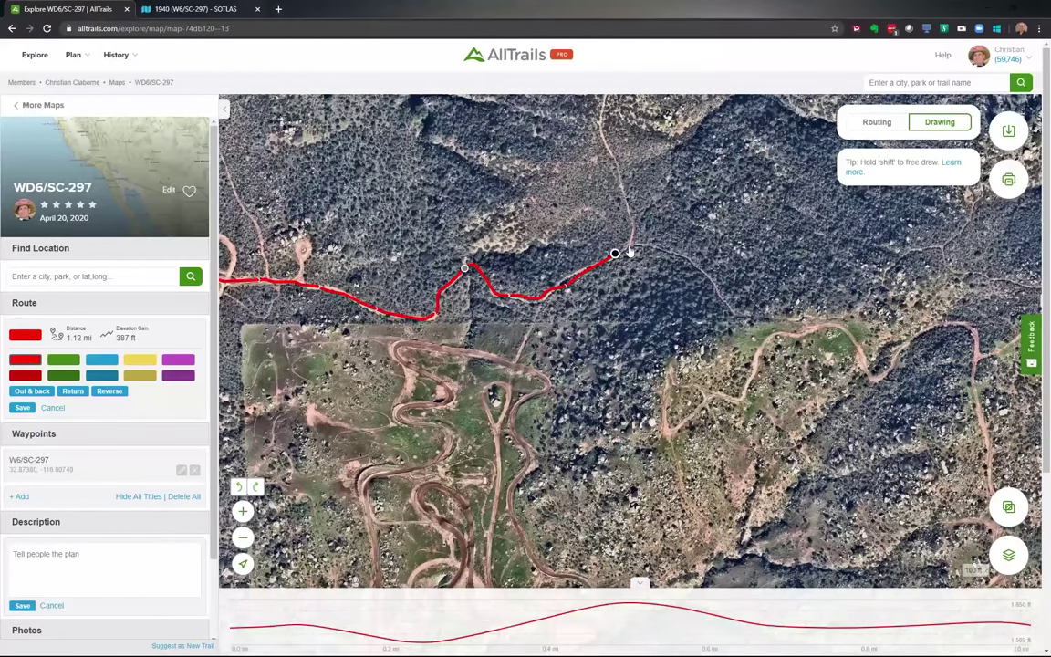
{"action": "left_click", "coordinate": [697, 269]}
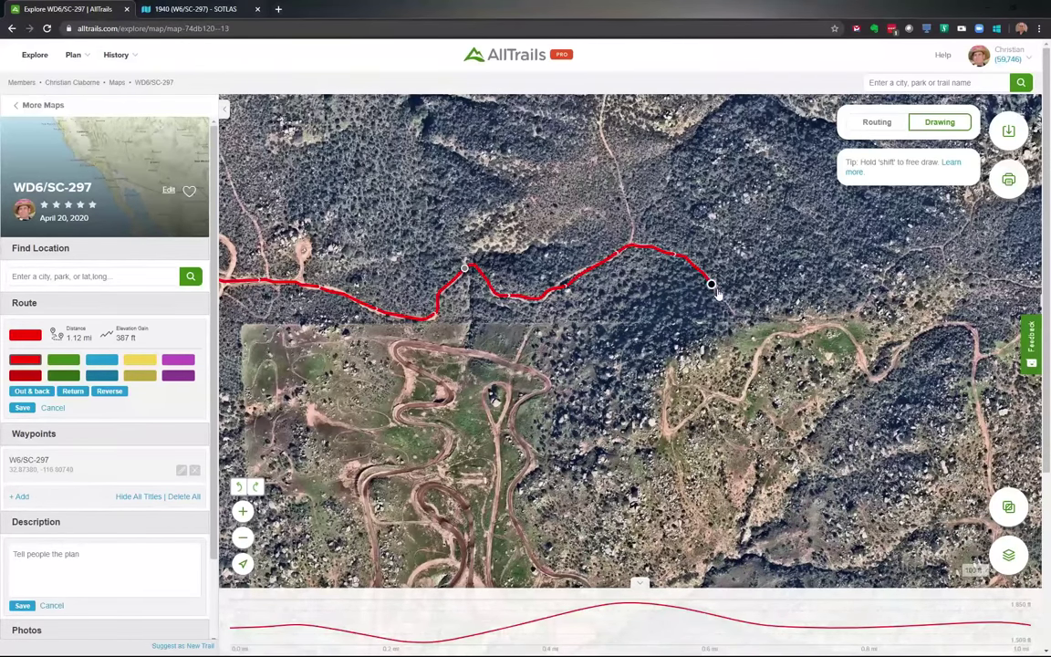
{"action": "left_click", "coordinate": [728, 306]}
- Extend the route east along the north edge of the grassy clearing, about 1.37 mi in total
{"action": "left_click_drag", "start_coordinate": [750, 351], "coordinate": [566, 335]}
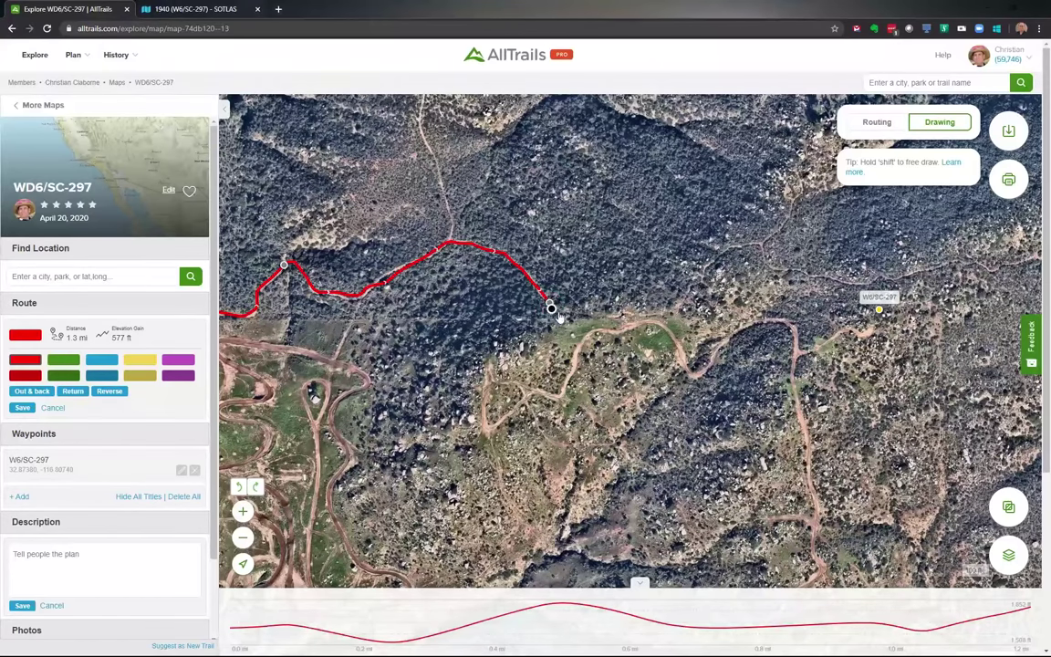
{"action": "left_click", "coordinate": [594, 314]}
{"action": "left_click_drag", "start_coordinate": [603, 321], "coordinate": [667, 311]}
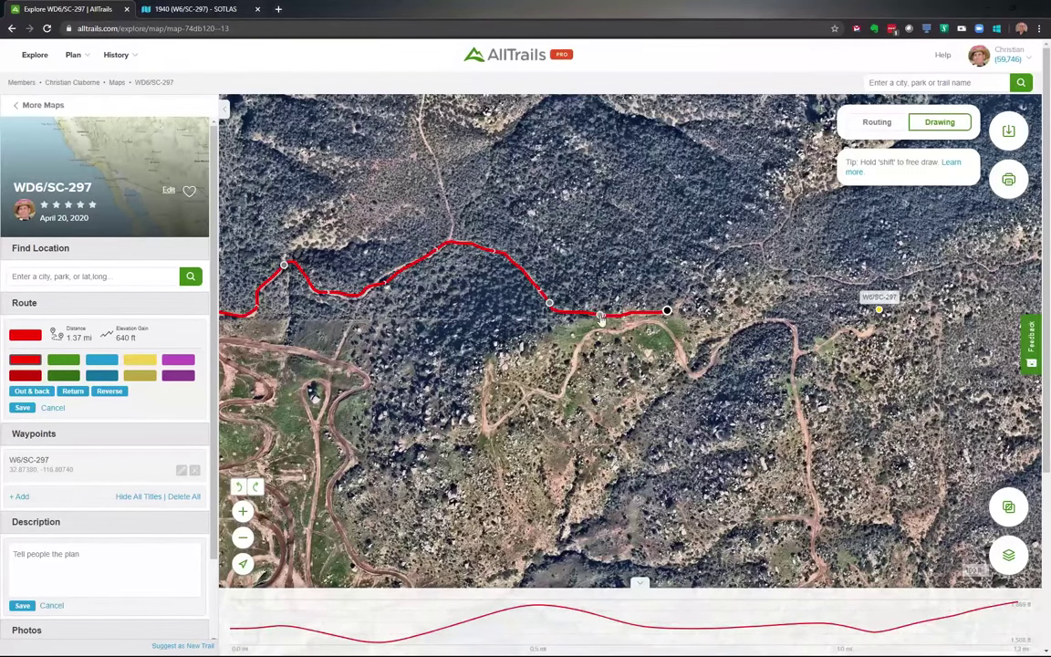
- Free-draw the final section northeast up the rocky slope and back southeast to the W6/SC-297 waypoint, about 1.53 mi in total
{"action": "left_click_drag", "start_coordinate": [743, 313], "coordinate": [580, 396]}
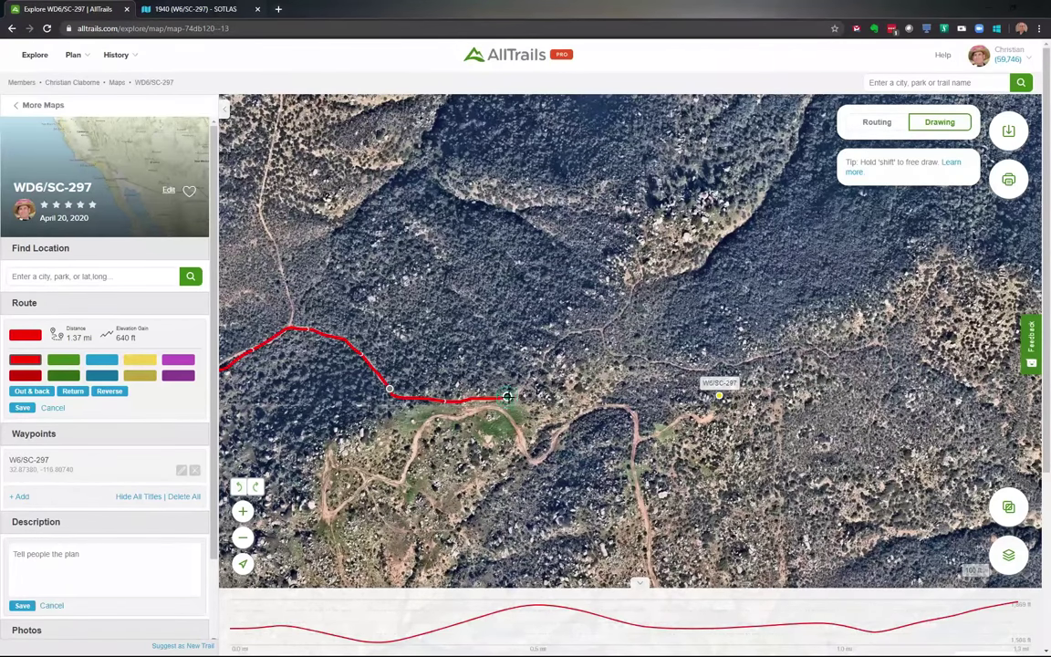
{"action": "left_click", "coordinate": [531, 370]}
{"action": "left_click", "coordinate": [554, 343]}
{"action": "left_click", "coordinate": [600, 332]}
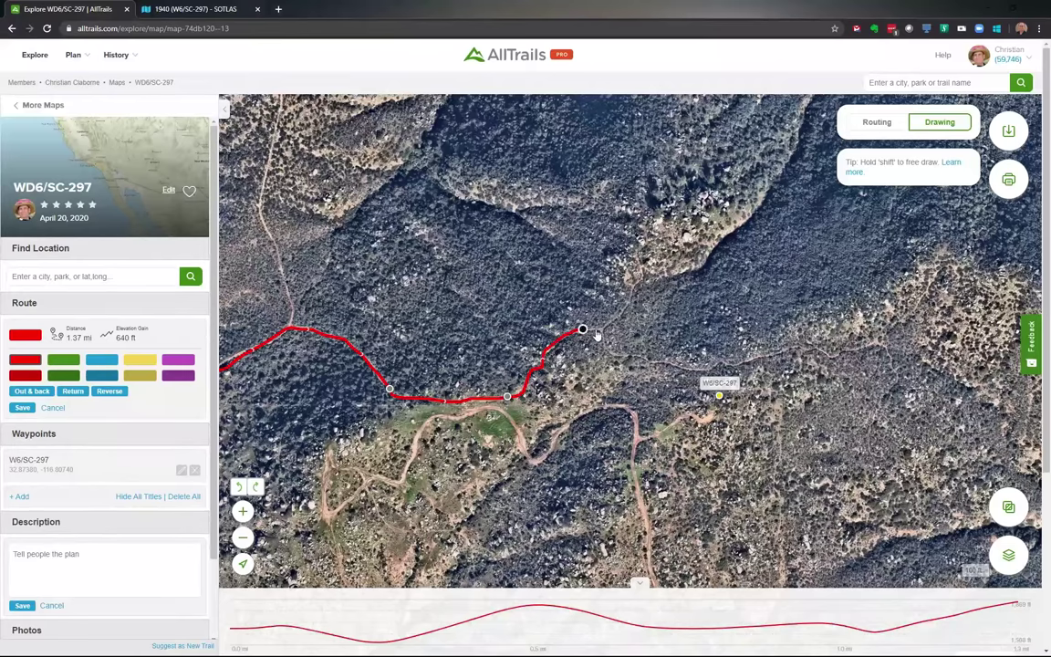
{"action": "left_click", "coordinate": [636, 354]}
{"action": "left_click", "coordinate": [691, 364]}
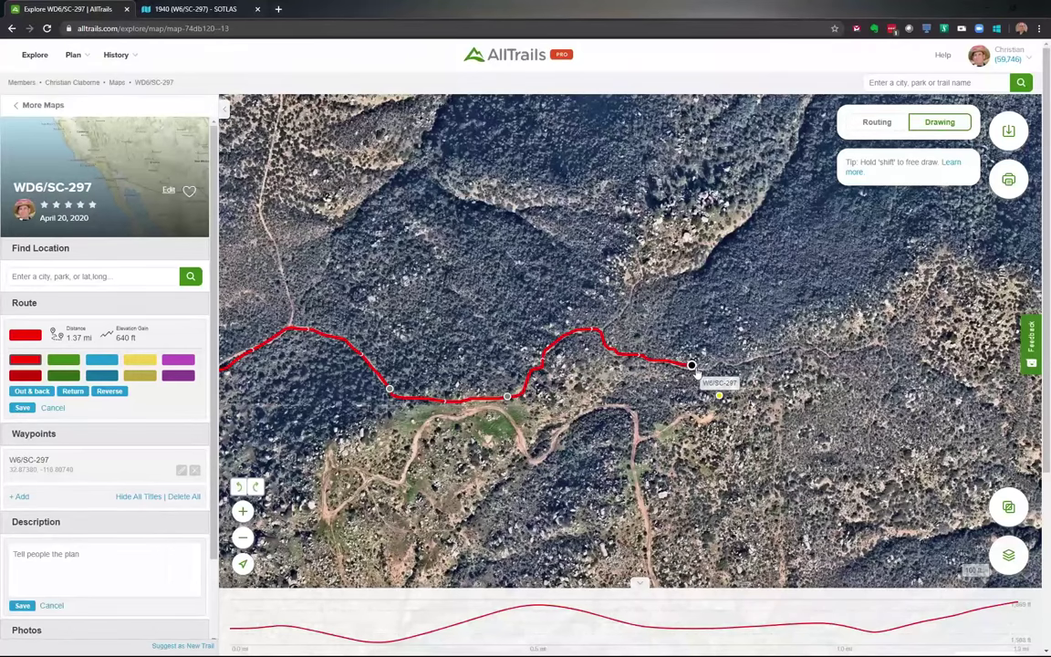
{"action": "left_click", "coordinate": [696, 372]}
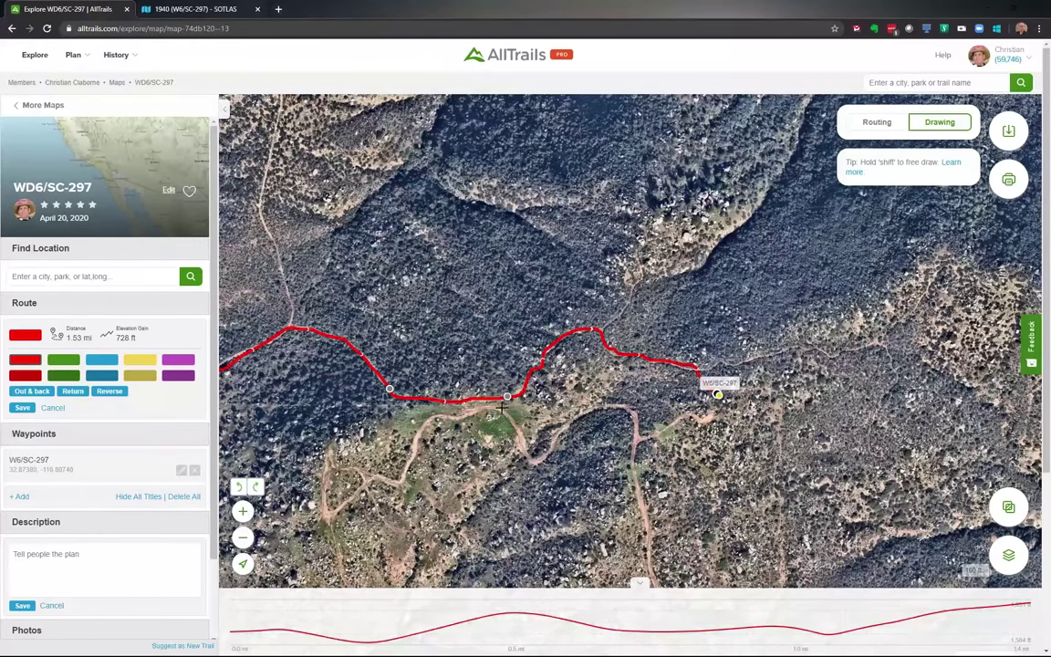
- Reshape the route section north of the grassy clearing by moving its points onto the visible trail and the bend at its west end
{"action": "left_click_drag", "start_coordinate": [472, 372], "coordinate": [585, 379]}
{"action": "scroll", "coordinate": [635, 418], "scroll_direction": "up", "scroll_amount": 3}
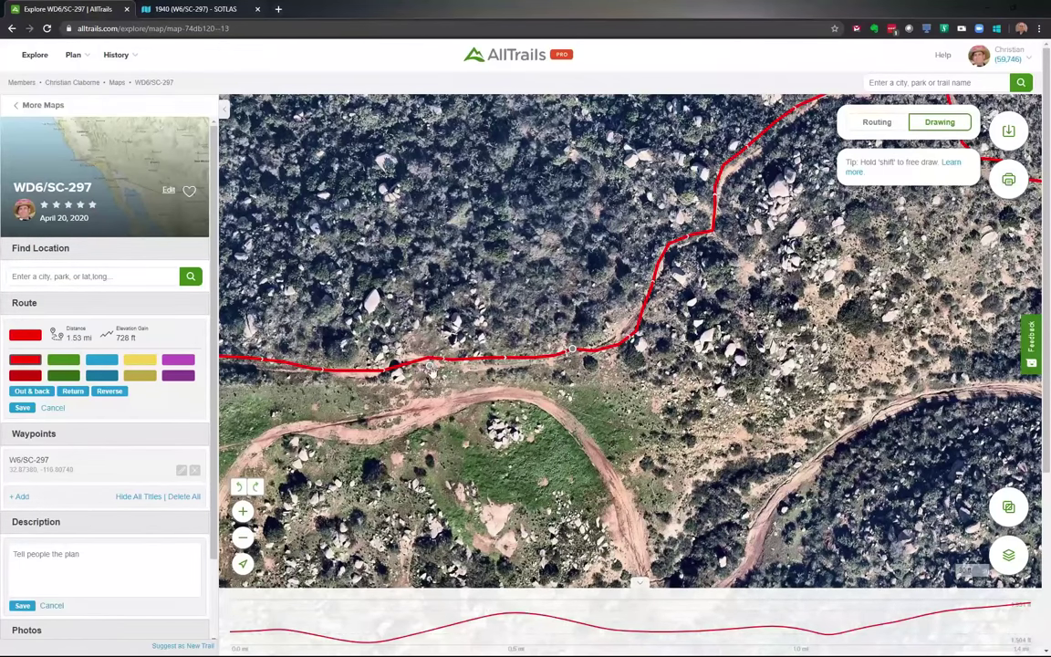
{"action": "left_click", "coordinate": [429, 367]}
{"action": "left_click_drag", "start_coordinate": [310, 347], "coordinate": [746, 408]}
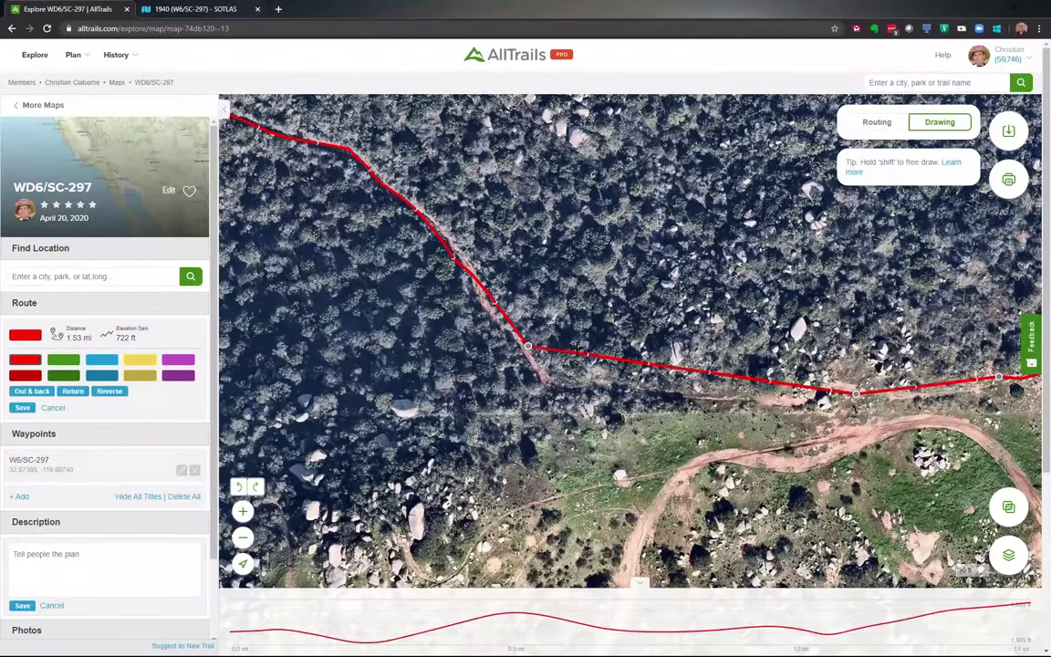
{"action": "left_click", "coordinate": [566, 385]}
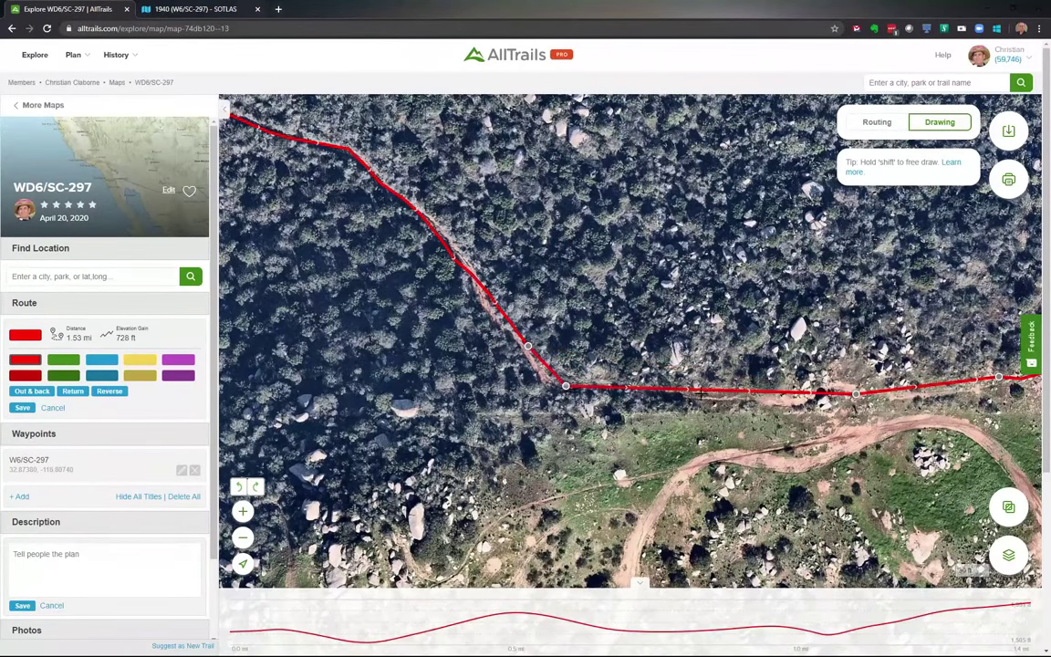
{"action": "left_click", "coordinate": [732, 390]}
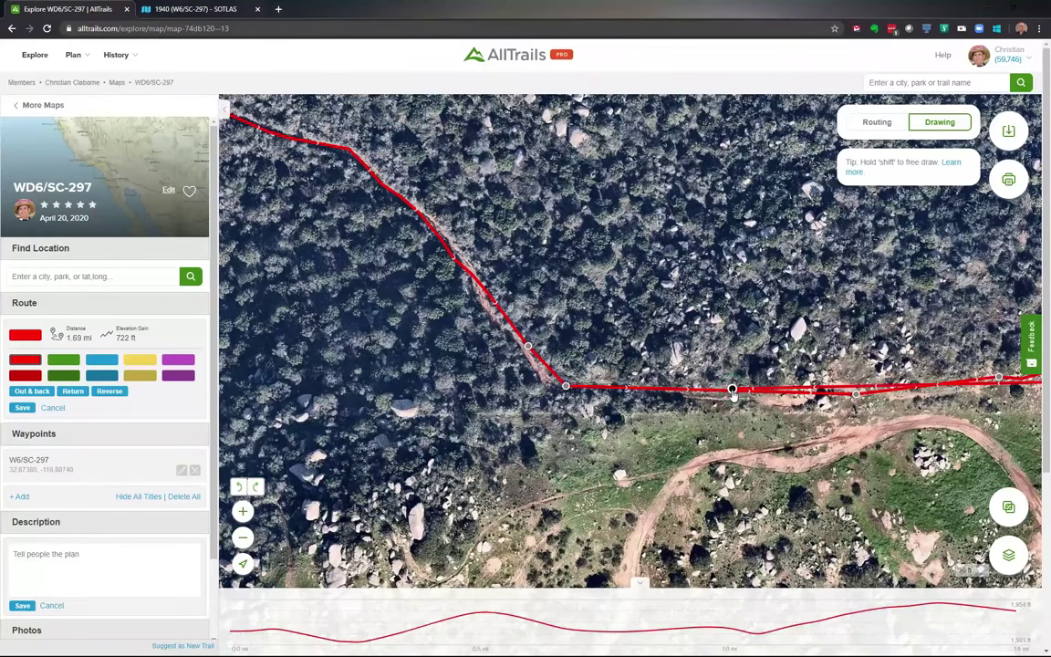
{"action": "key", "text": "ctrl+z"}
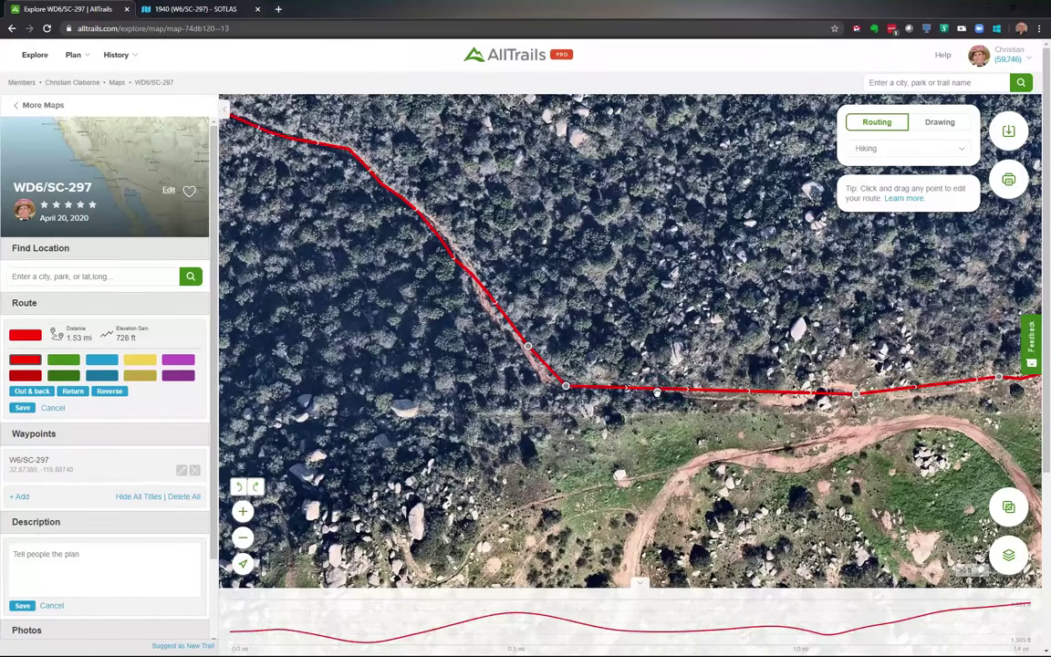
{"action": "key", "text": "ctrl+z"}
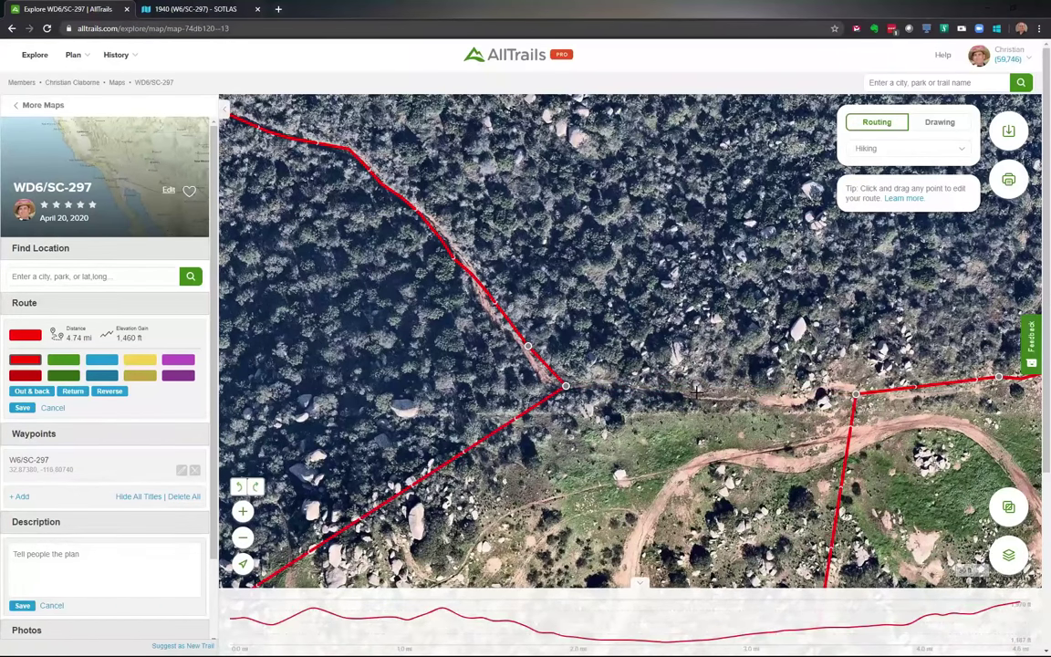
{"action": "key", "text": "ctrl+y"}
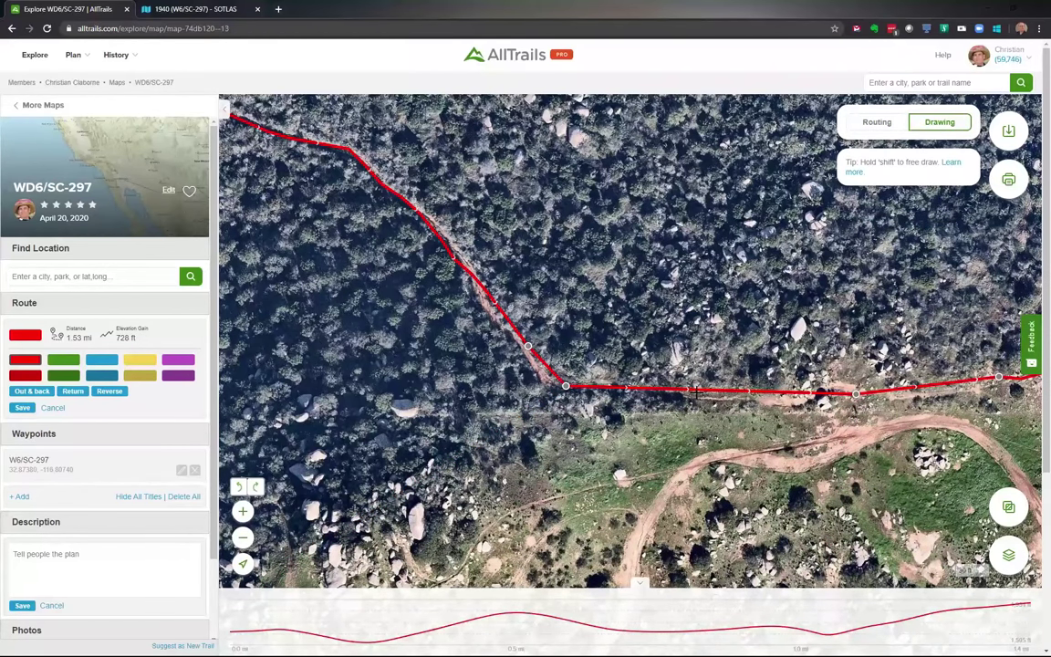
- Turn the drawn route to W6/SC-297 into an out-and-back route and save it
{"action": "scroll", "coordinate": [638, 301], "scroll_direction": "down", "scroll_amount": 2}
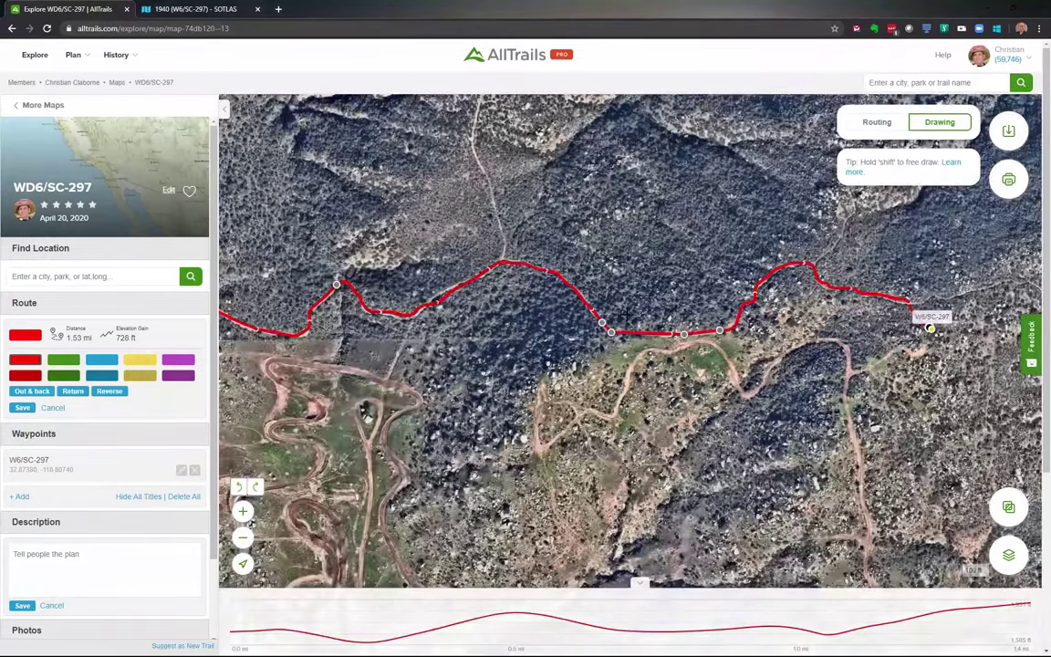
{"action": "scroll", "coordinate": [602, 321], "scroll_direction": "down", "scroll_amount": 1}
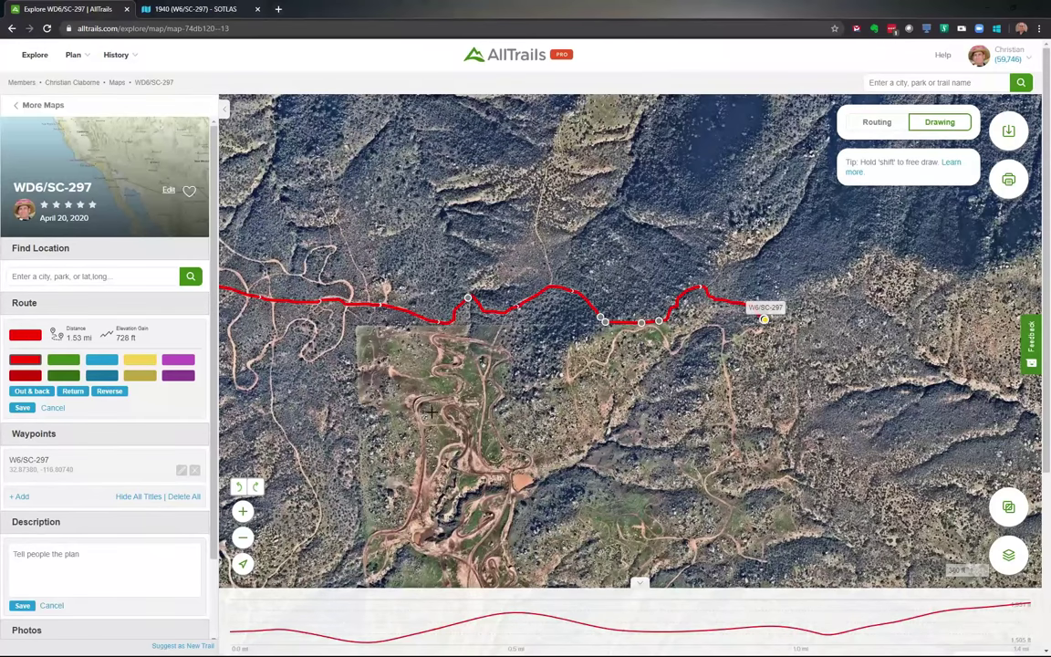
{"action": "left_click_drag", "start_coordinate": [380, 383], "coordinate": [661, 380]}
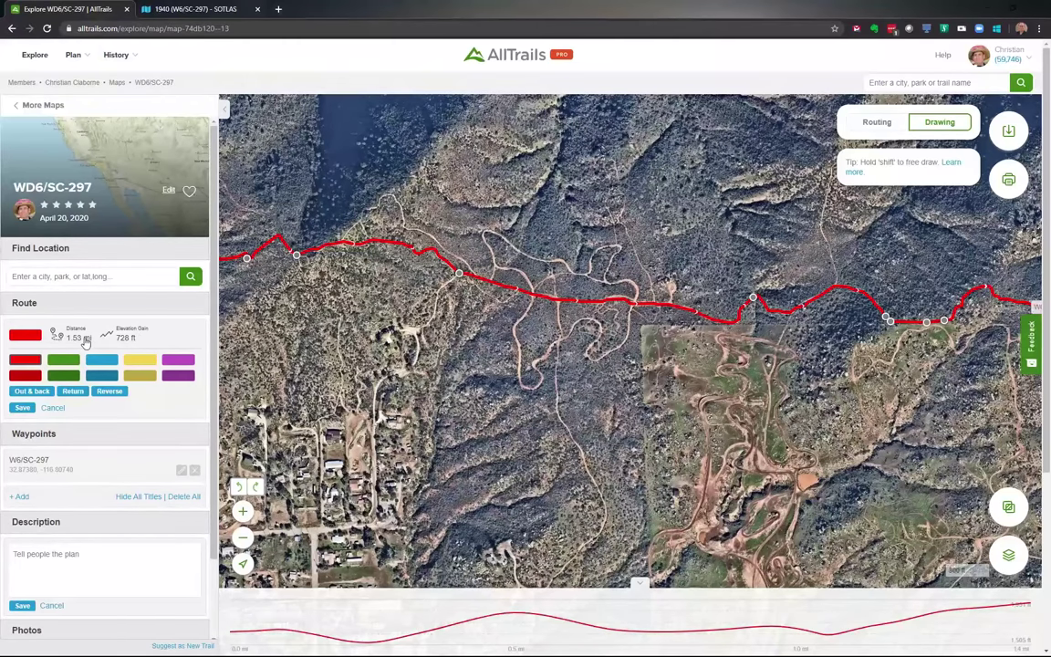
{"action": "left_click", "coordinate": [31, 392]}
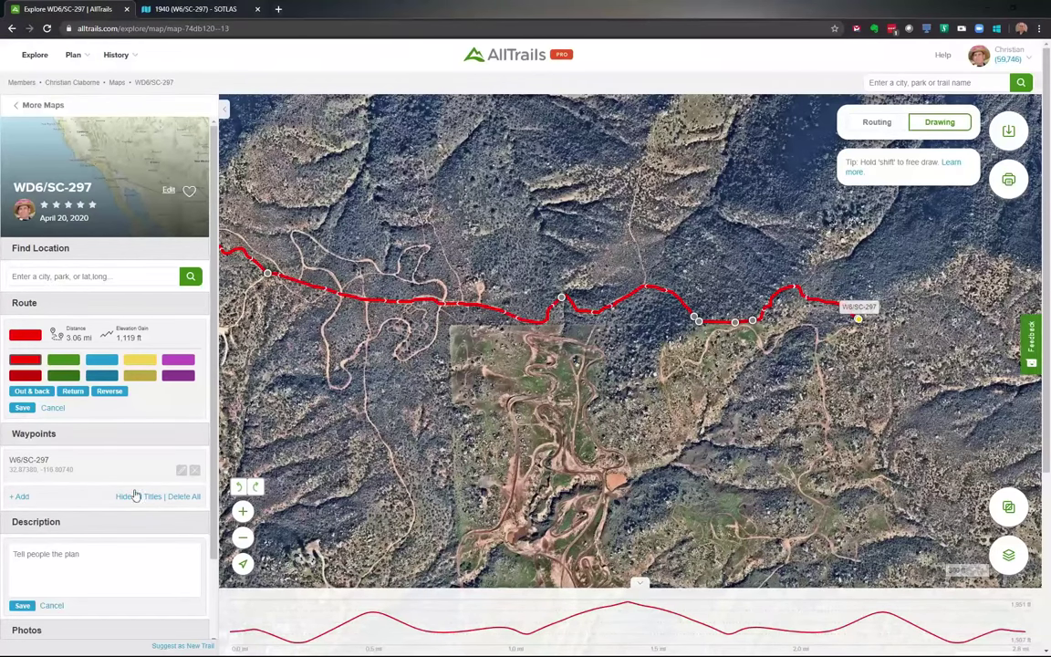
{"action": "left_click", "coordinate": [23, 408]}
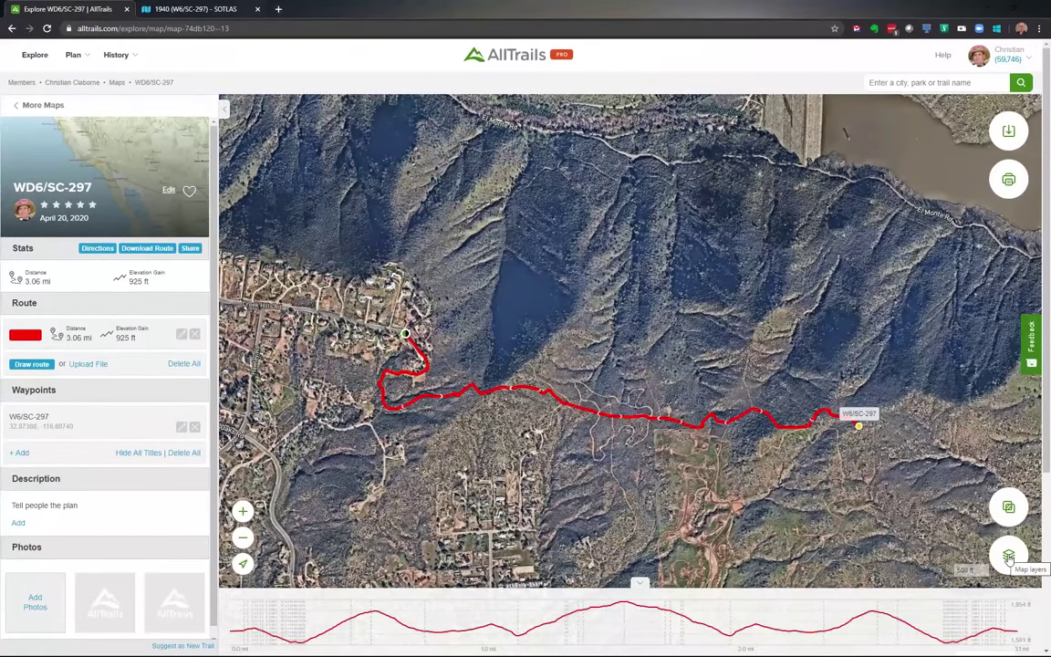
- Change the map layer from satellite imagery to the topographic map with contour lines, keeping the W6/SC-297 route in view
{"action": "left_click", "coordinate": [1008, 556]}
{"action": "left_click", "coordinate": [420, 312]}
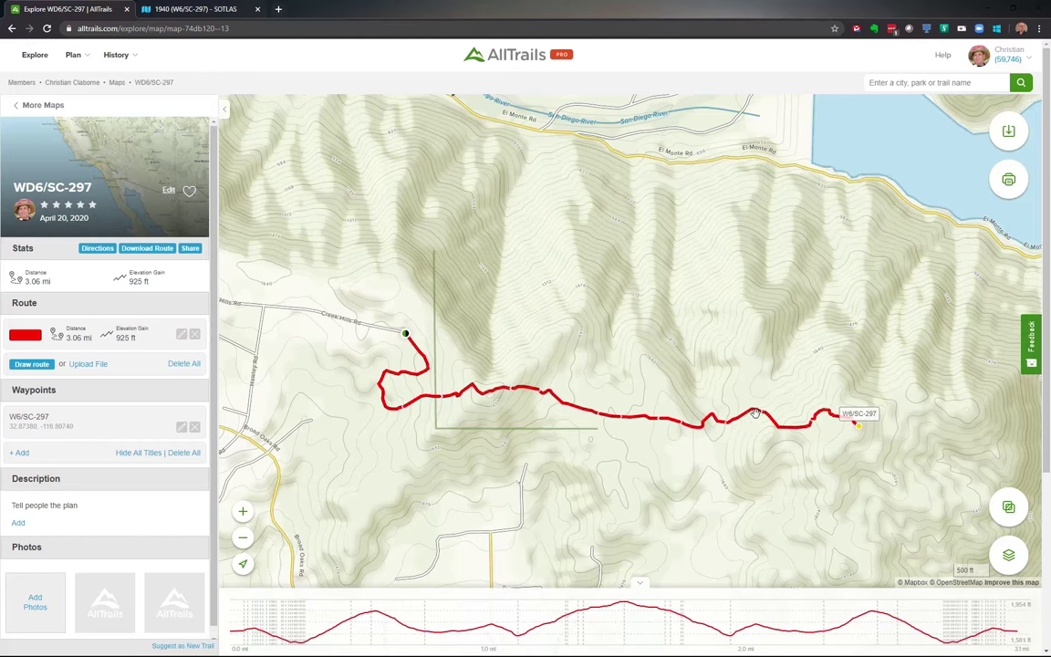
{"action": "left_click", "coordinate": [851, 426]}
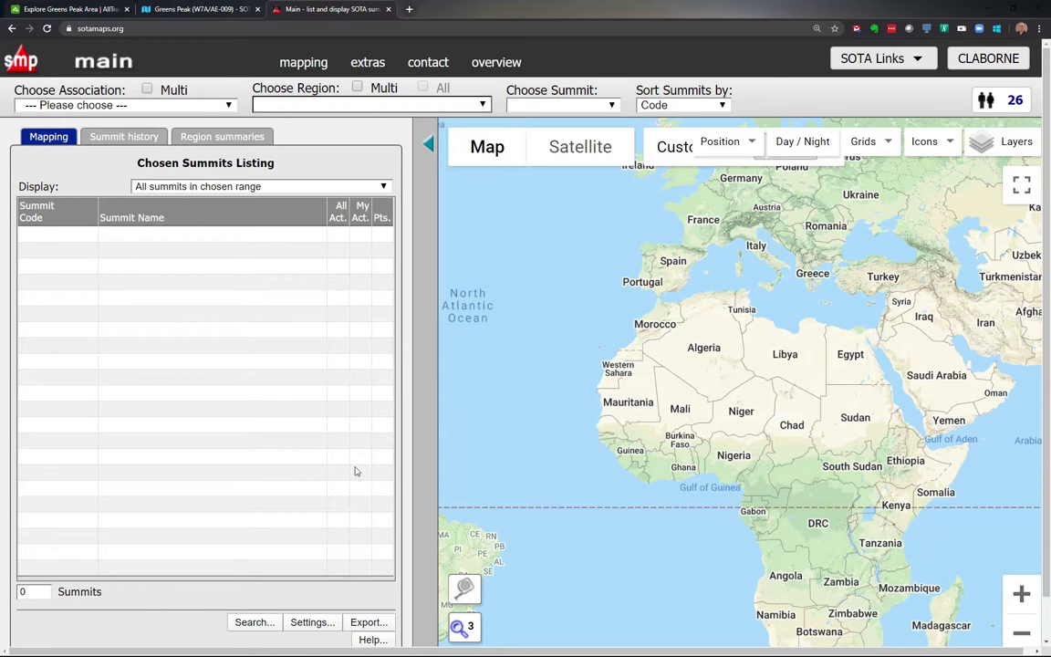
- Open the range mapping page of the SOTA Mapping Project
{"action": "left_click", "coordinate": [1021, 632]}
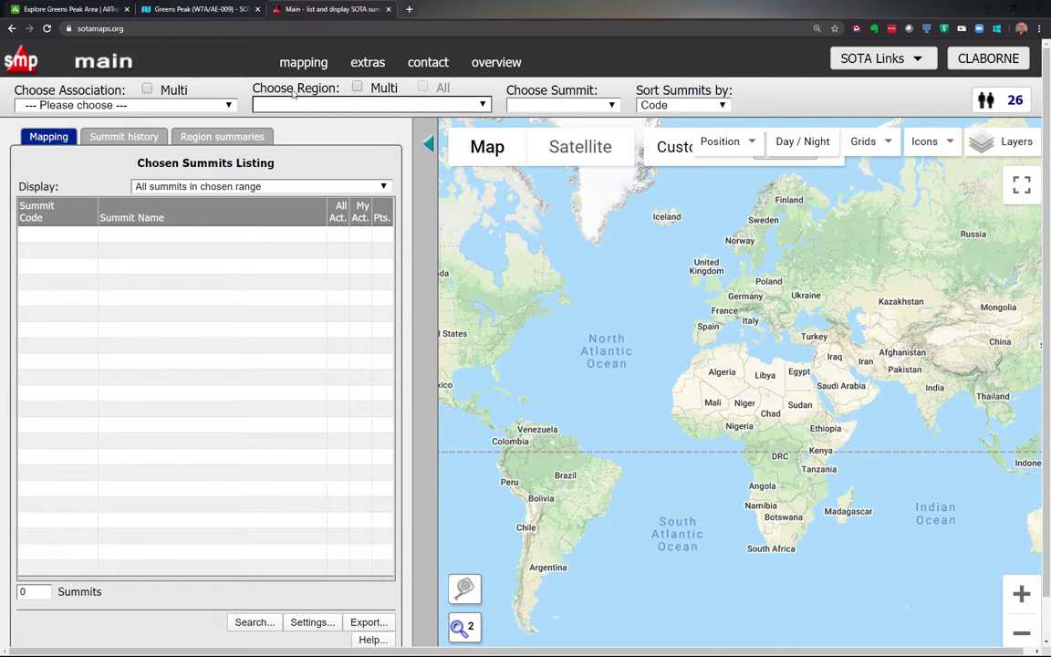
{"action": "left_click", "coordinate": [304, 64]}
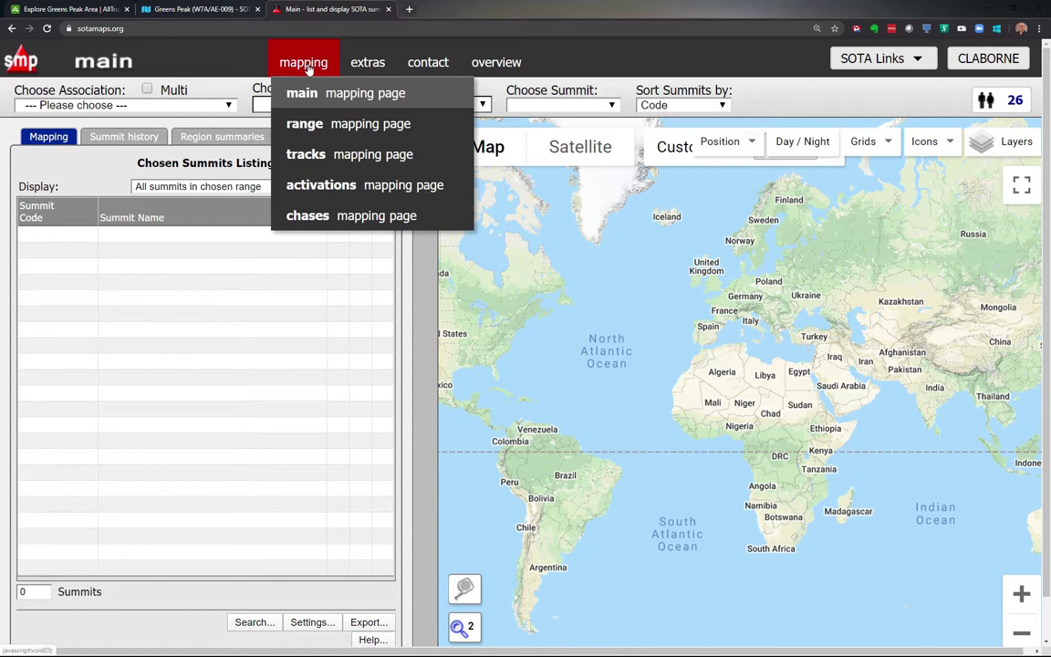
{"action": "left_click", "coordinate": [315, 129]}
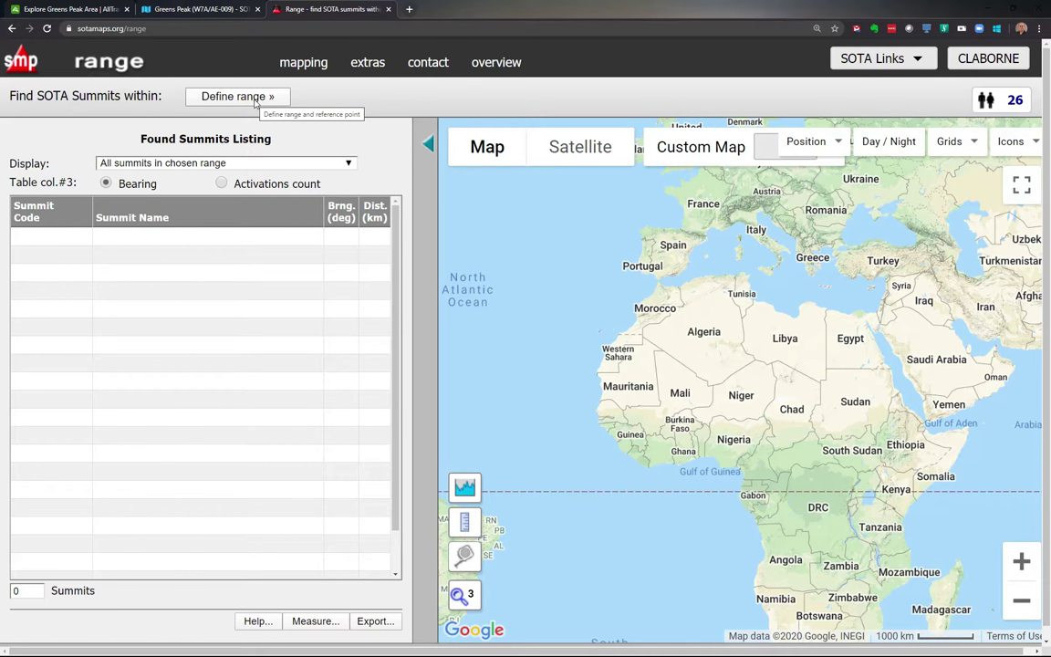
{"action": "mouse_move", "coordinate": [283, 81]}
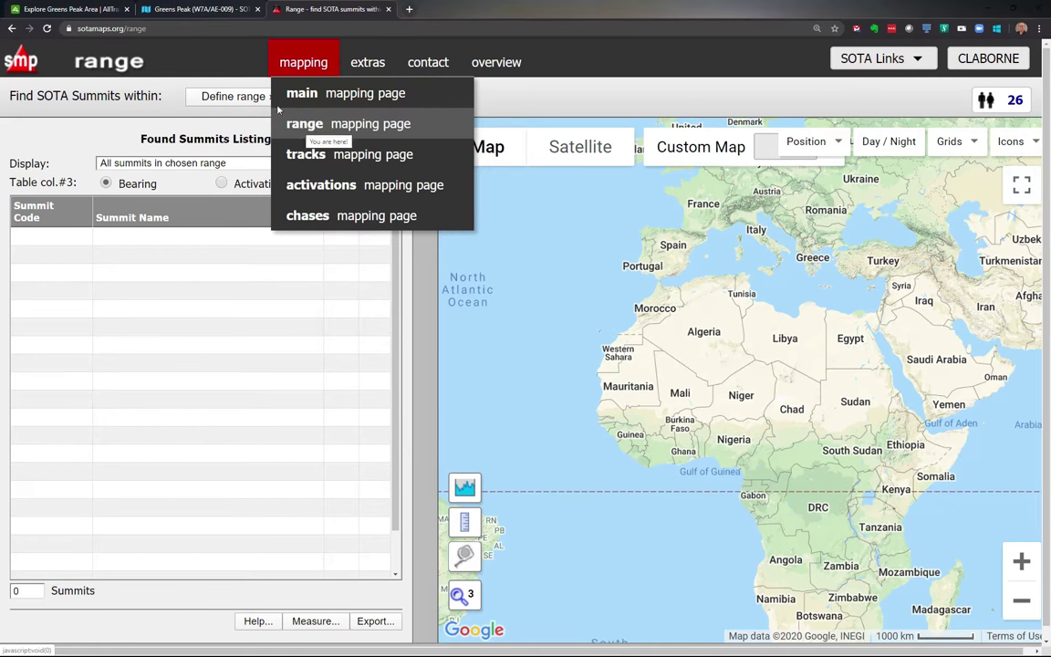
- Define the search range as a closed circle measured in miles, with Latitude+Longitude as the reference point type
{"action": "left_click", "coordinate": [240, 99]}
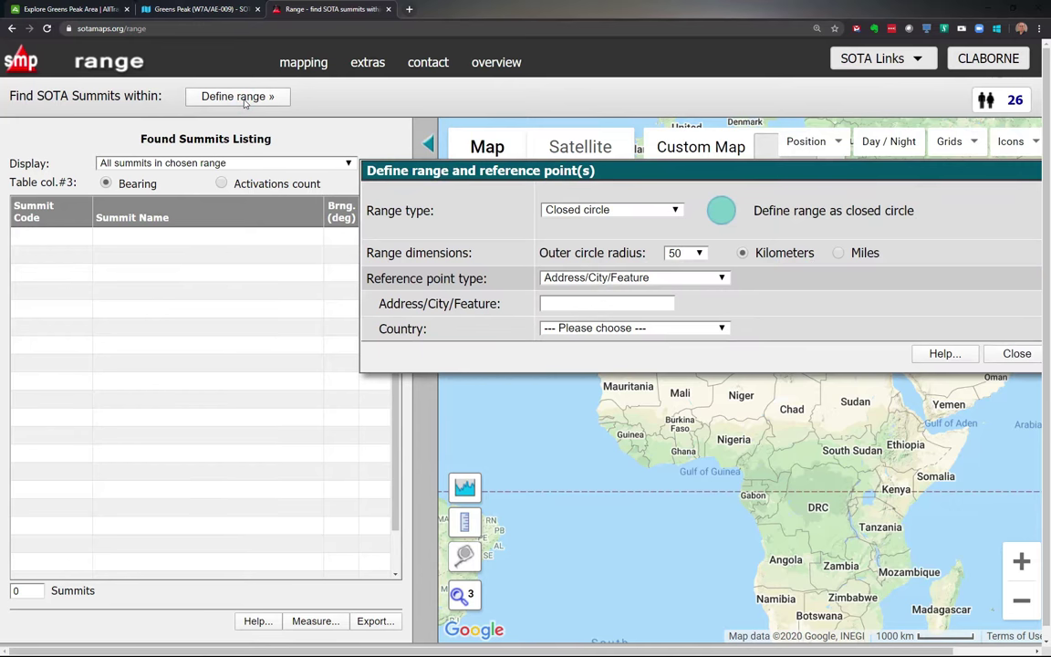
{"action": "left_click", "coordinate": [617, 210]}
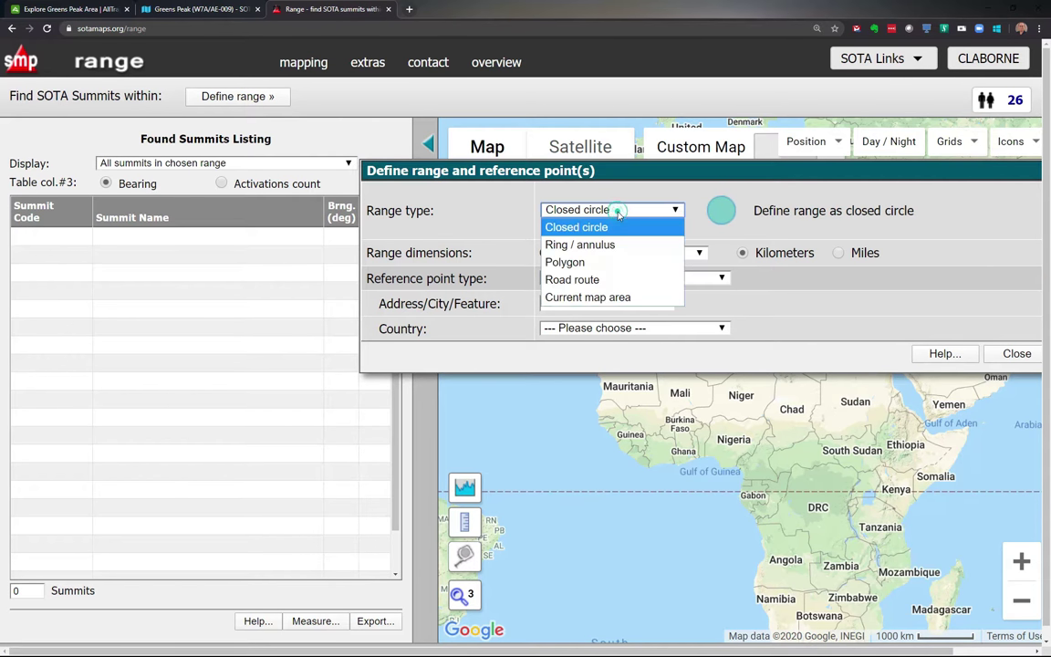
{"action": "left_click", "coordinate": [617, 213]}
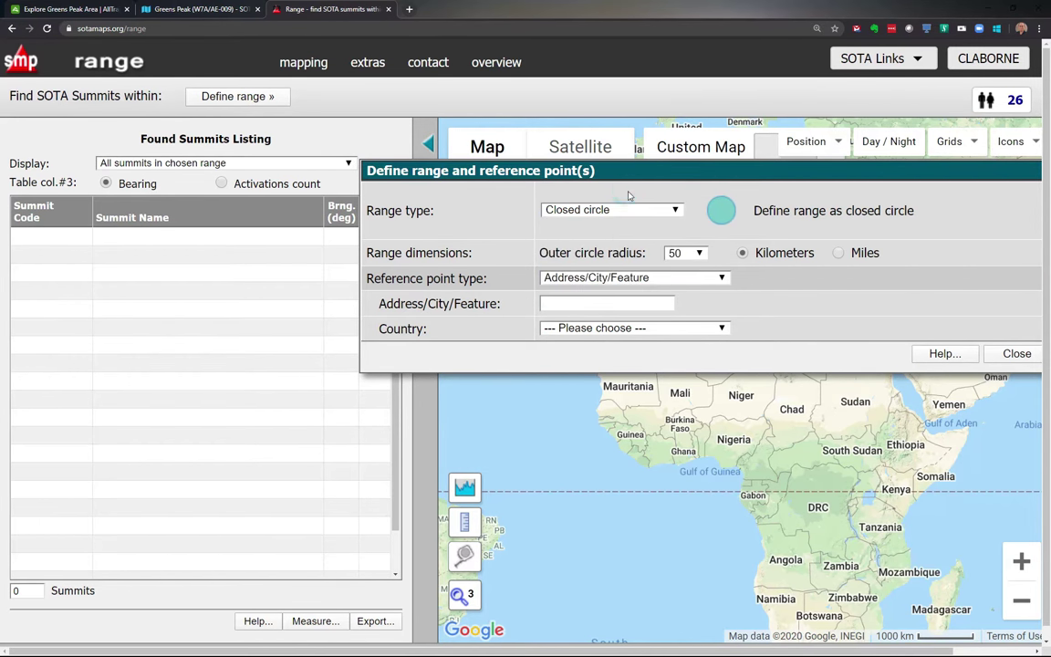
{"action": "left_click", "coordinate": [839, 254]}
{"action": "left_click", "coordinate": [618, 283]}
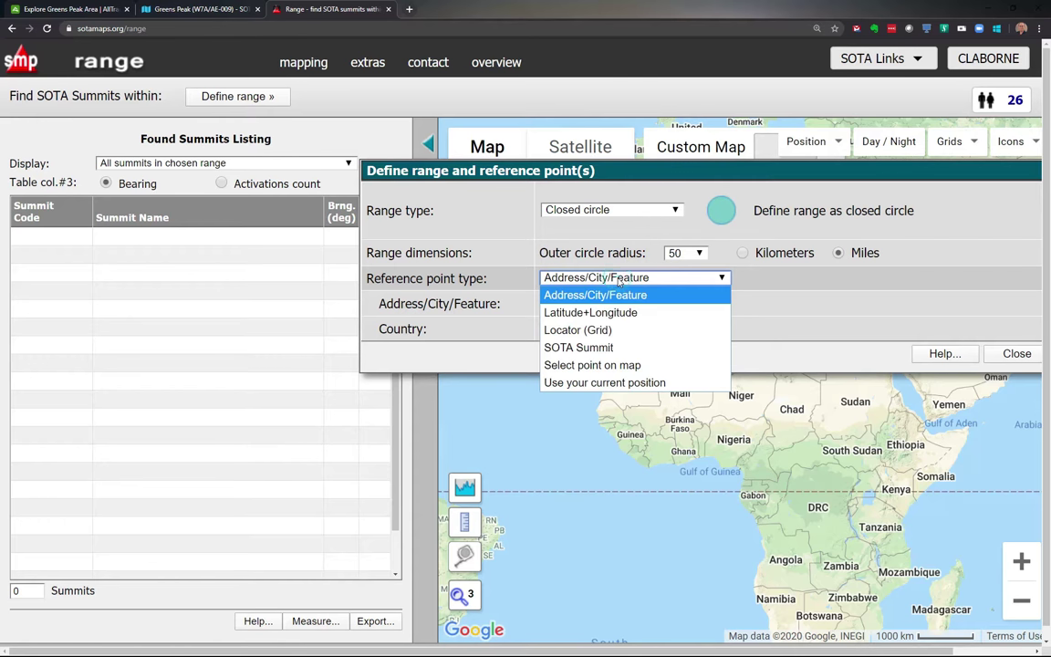
{"action": "left_click", "coordinate": [606, 310]}
- Set the reference point to latitude 34.1118 and longitude -109.5745, map the summits in range, and close the range definition
{"action": "left_click", "coordinate": [577, 303]}
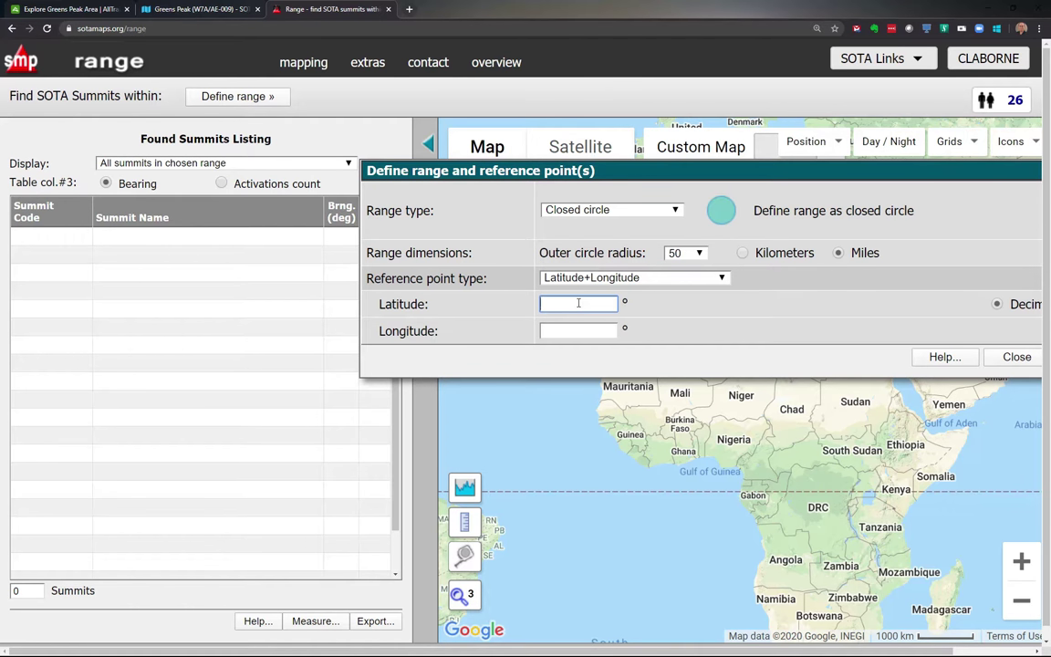
{"action": "type", "text": "34.1118"}
{"action": "left_click", "coordinate": [606, 330]}
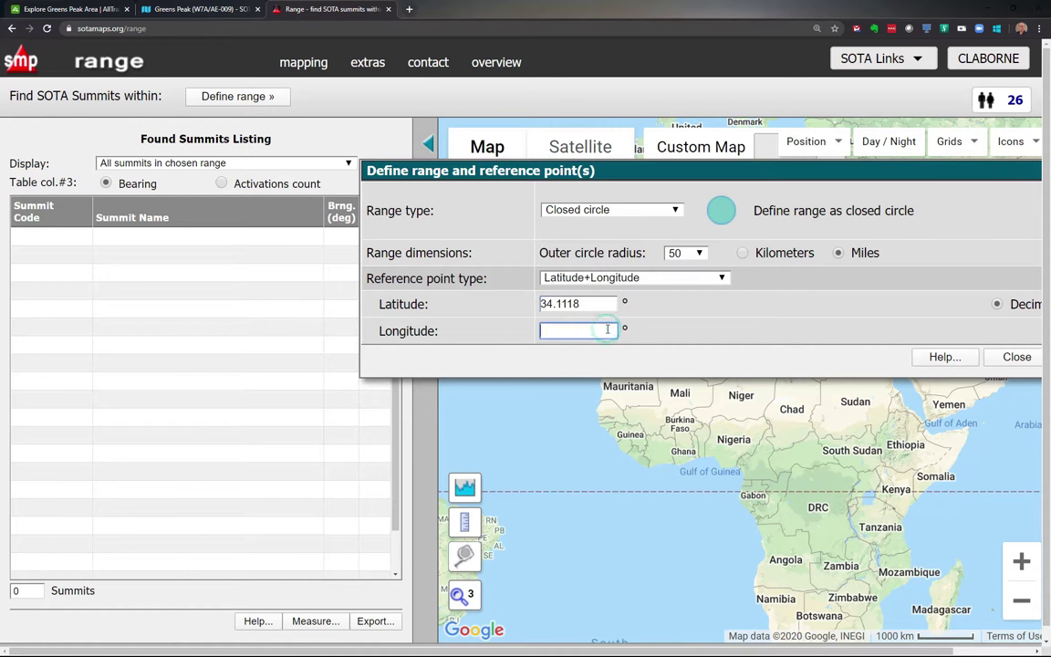
{"action": "type", "text": "-109.5745"}
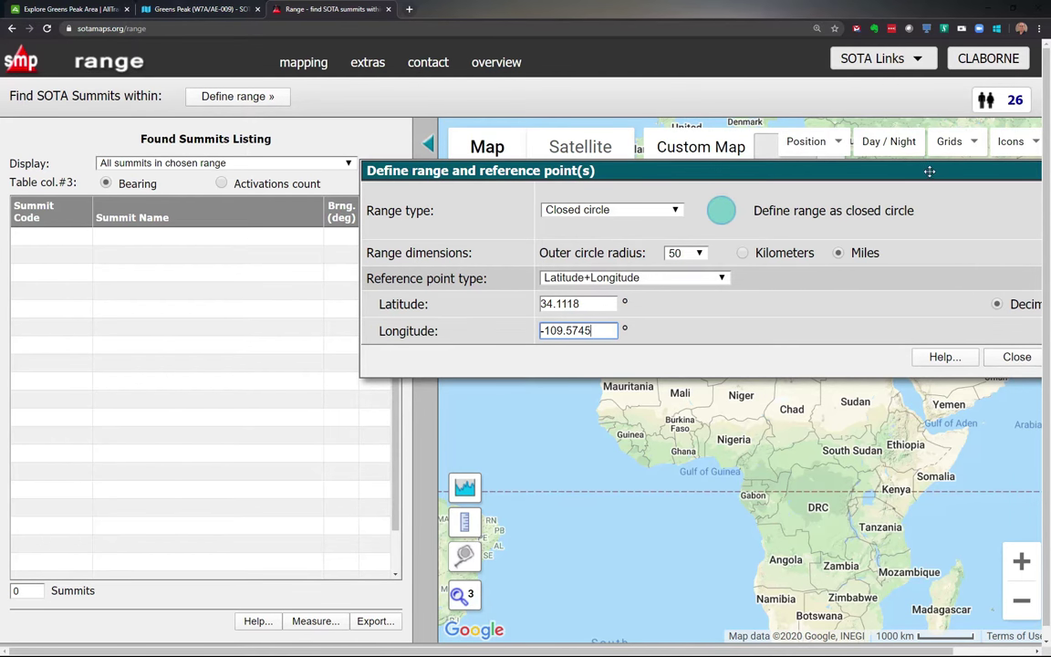
{"action": "left_click_drag", "start_coordinate": [928, 172], "coordinate": [775, 174]}
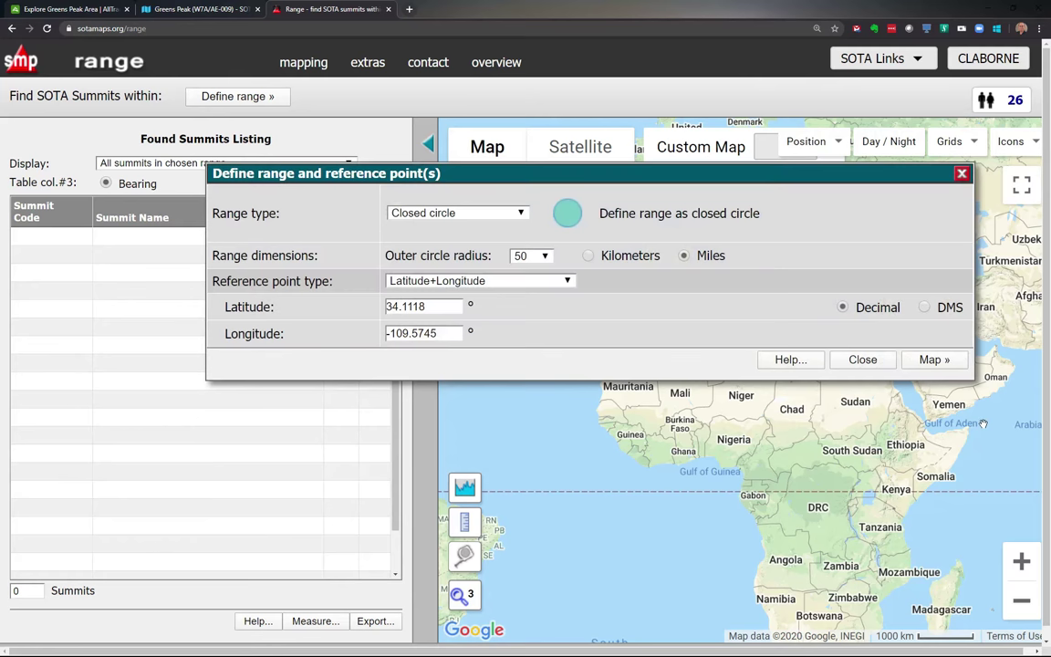
{"action": "left_click", "coordinate": [936, 361]}
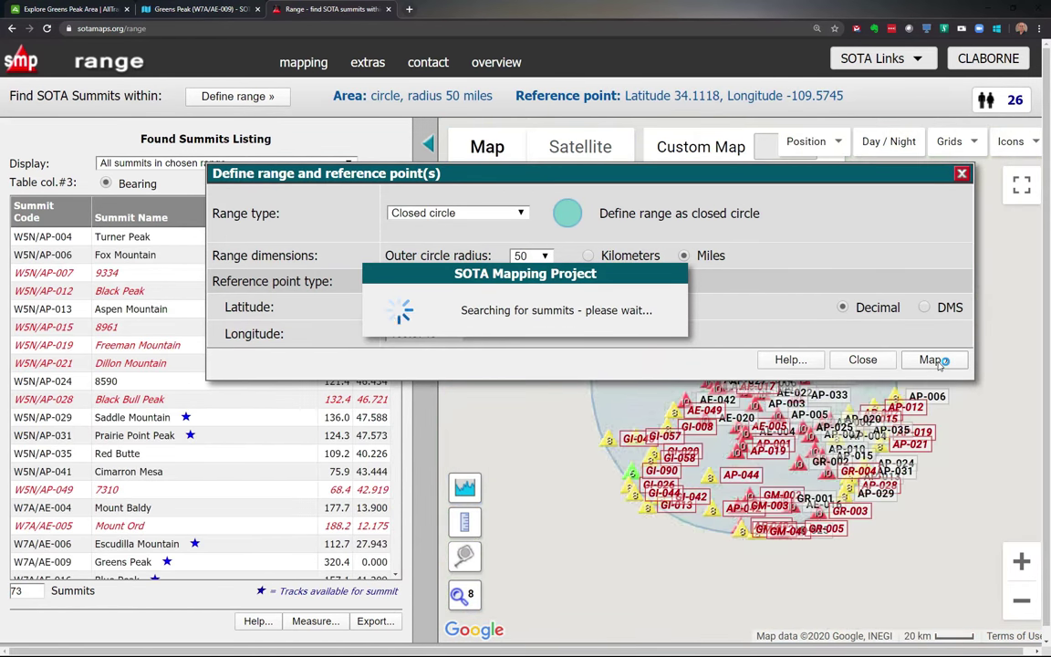
{"action": "left_click", "coordinate": [961, 174]}
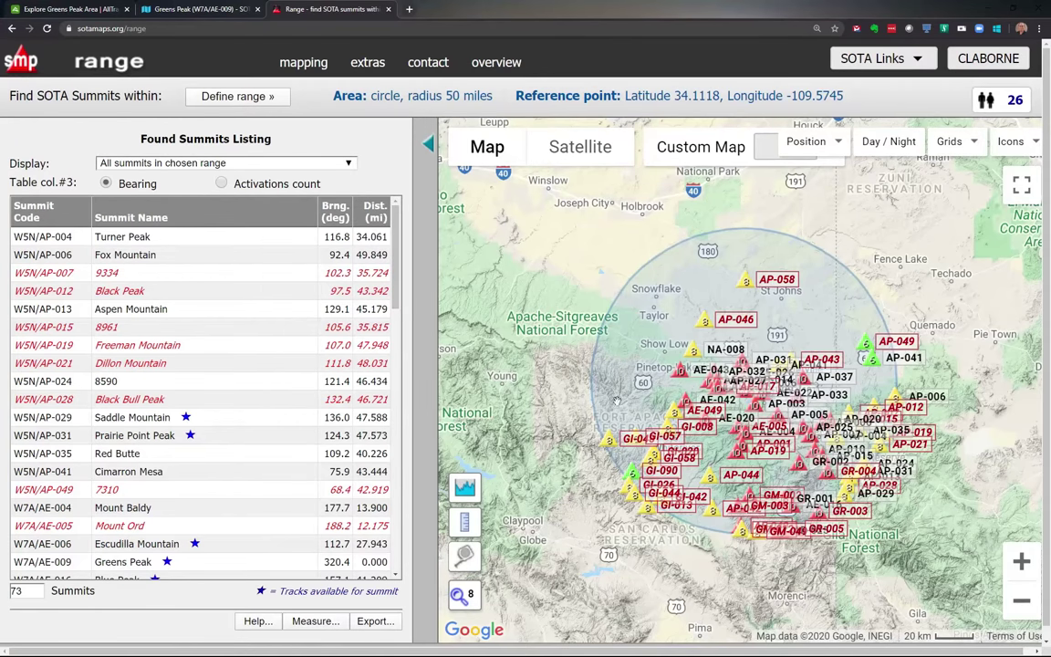
- Review the found summits through the end of the list and export the range search results as a KML file
{"action": "left_click", "coordinate": [1022, 561]}
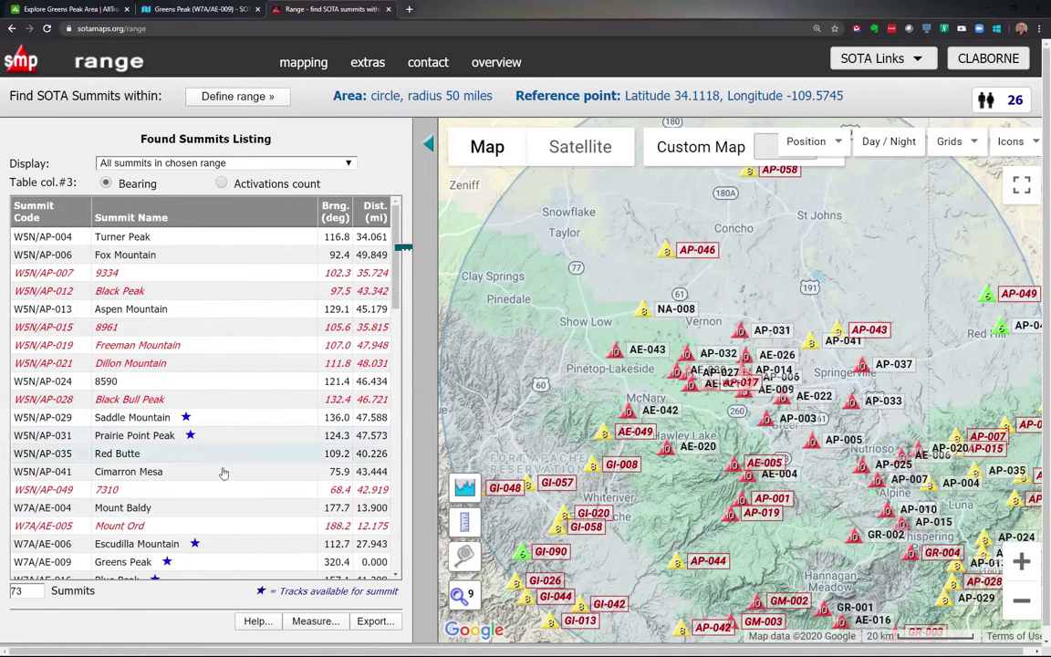
{"action": "mouse_move", "coordinate": [233, 529]}
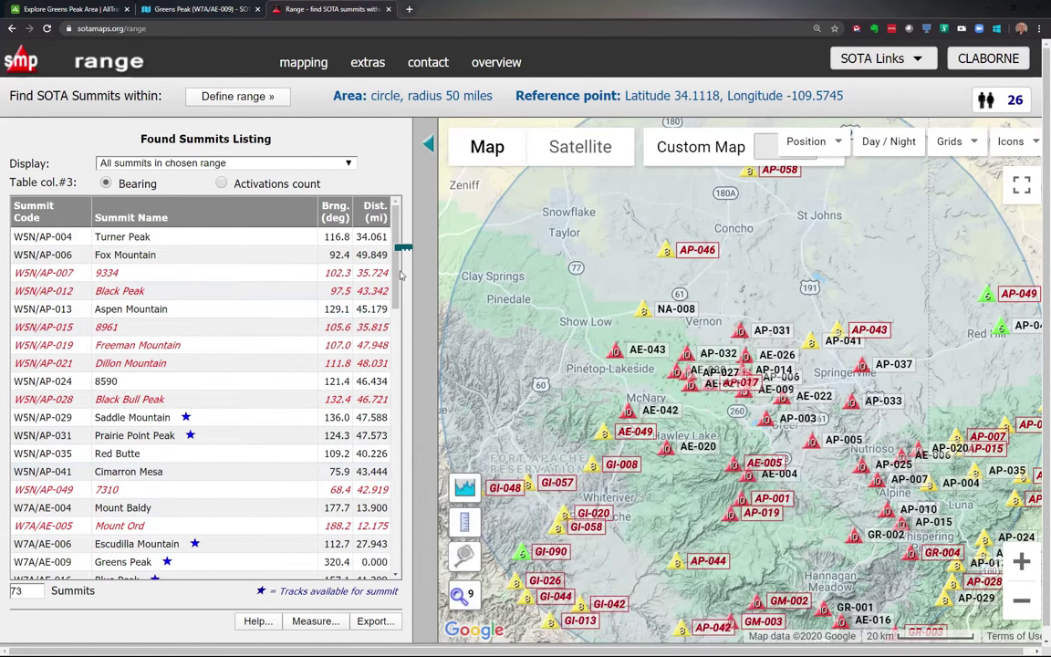
{"action": "left_click_drag", "start_coordinate": [397, 270], "coordinate": [385, 555]}
{"action": "mouse_move", "coordinate": [385, 553]}
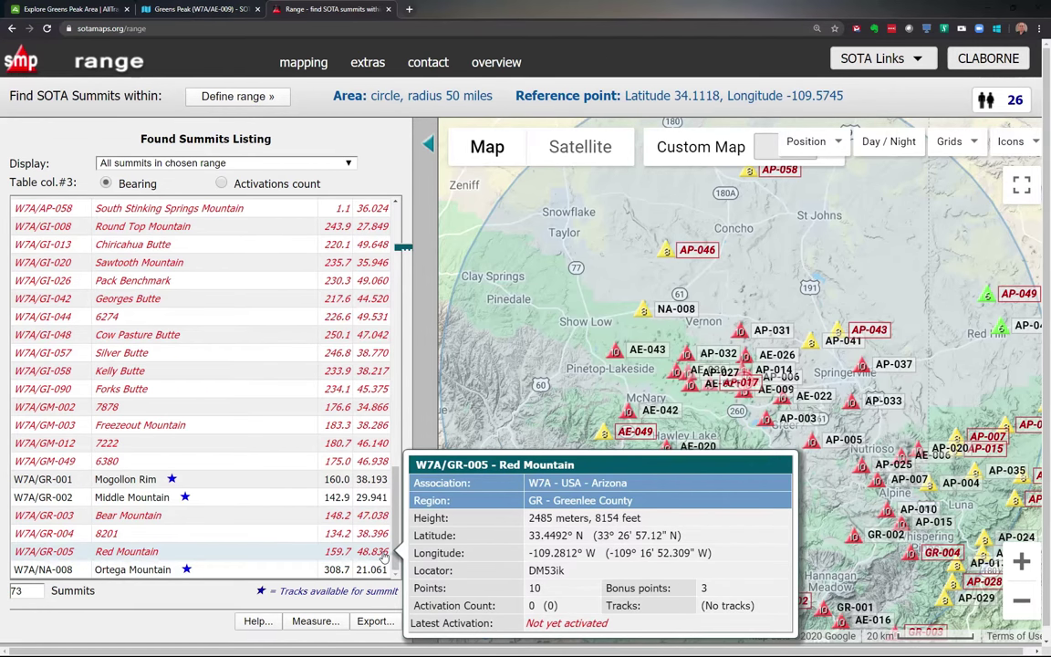
{"action": "left_click", "coordinate": [371, 623]}
{"action": "left_click", "coordinate": [684, 277]}
{"action": "left_click", "coordinate": [649, 330]}
- Export the range search results as a GPX file as well and close the export dialog
{"action": "left_click", "coordinate": [684, 277]}
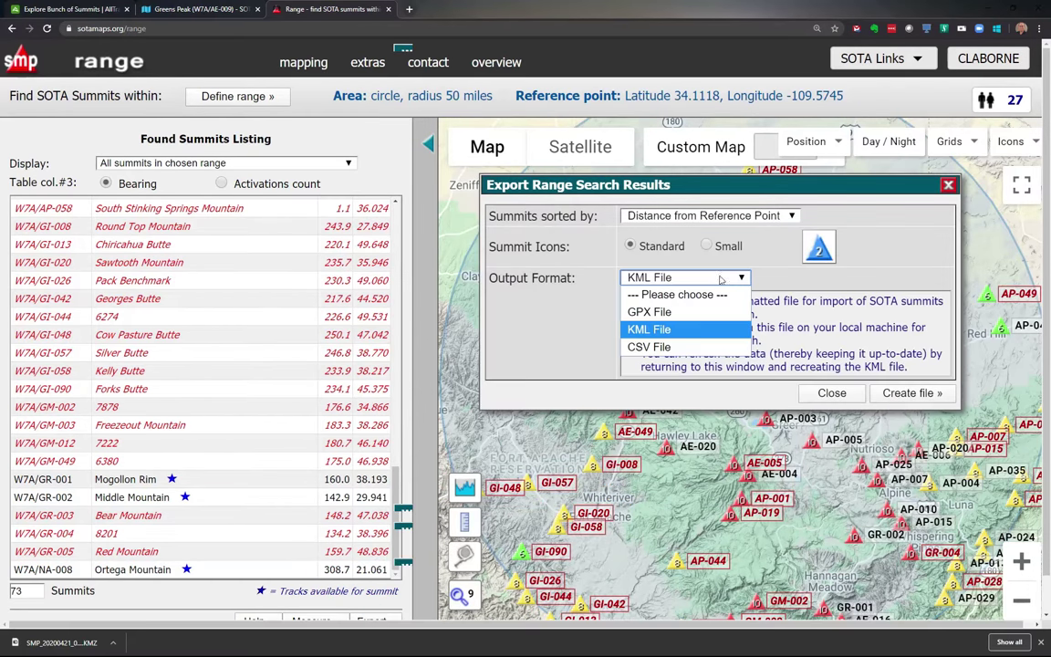
{"action": "left_click", "coordinate": [653, 314]}
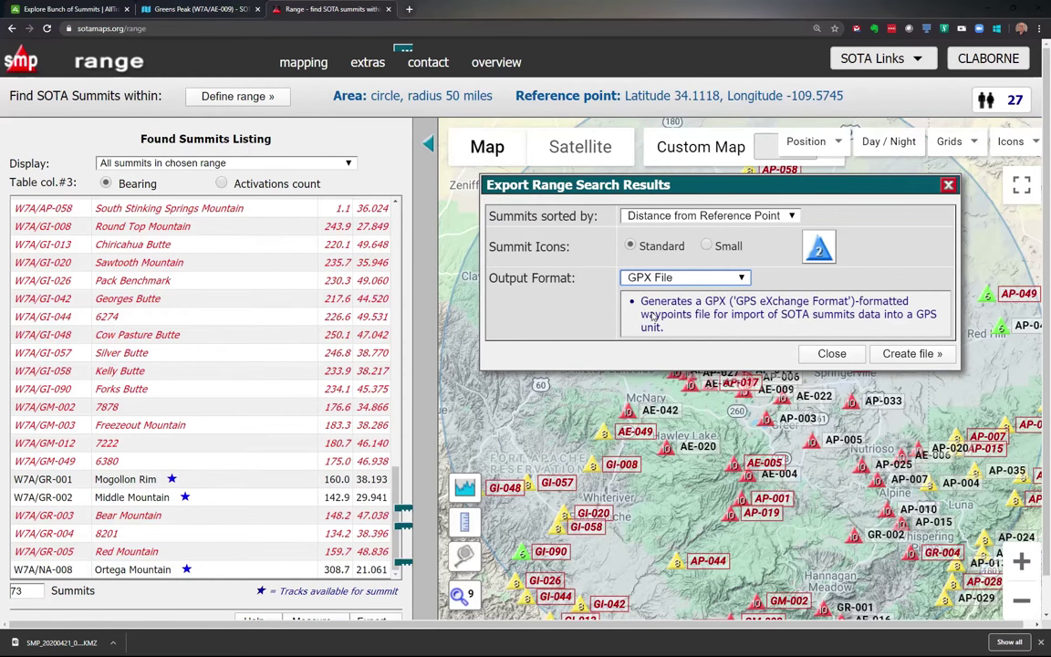
{"action": "left_click", "coordinate": [912, 354]}
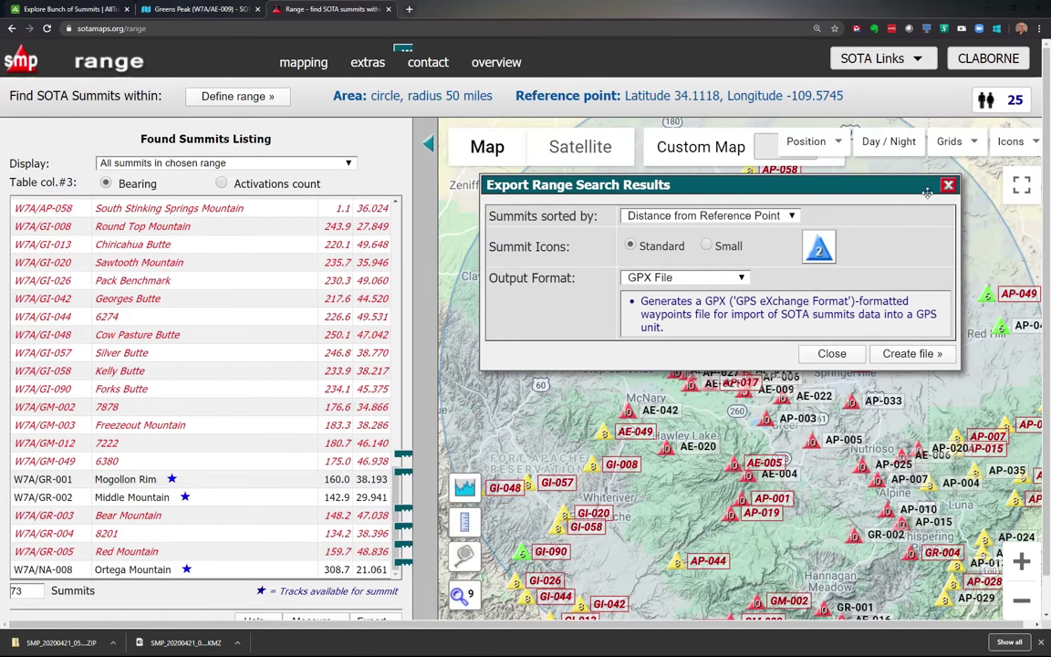
{"action": "left_click", "coordinate": [843, 358]}
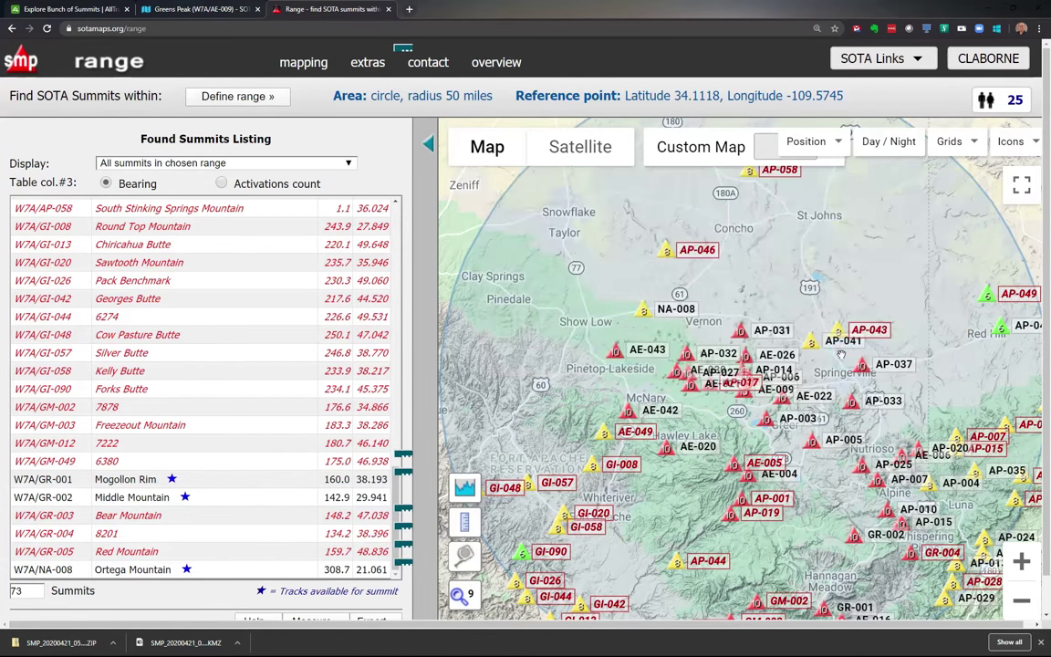
- Switch to AllTrails and open the list of recordings
{"action": "left_click", "coordinate": [66, 9]}
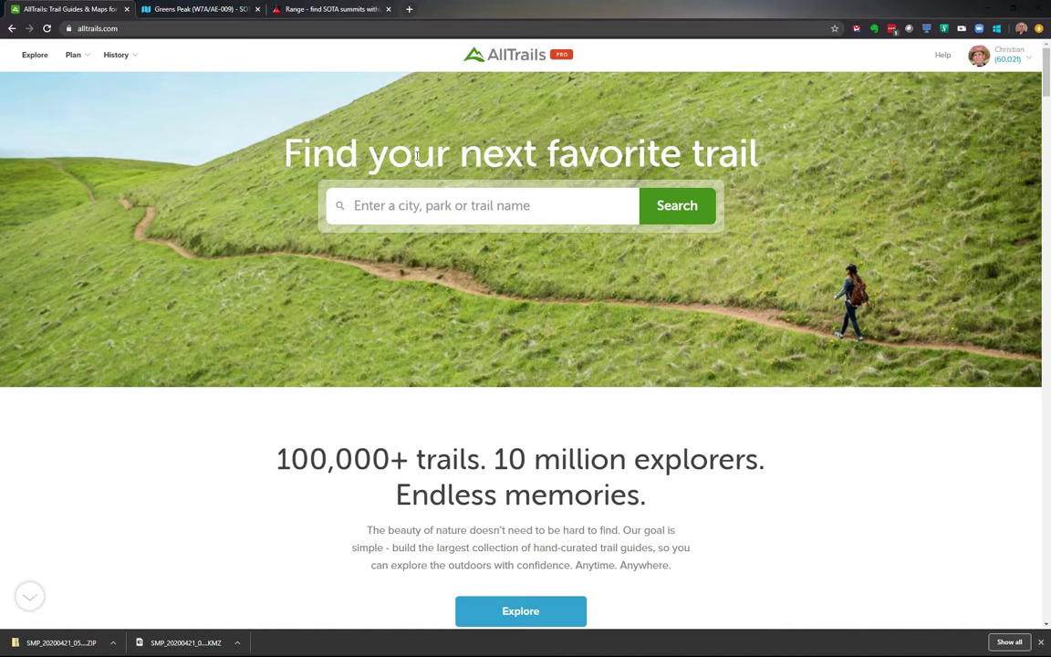
{"action": "mouse_move", "coordinate": [127, 57]}
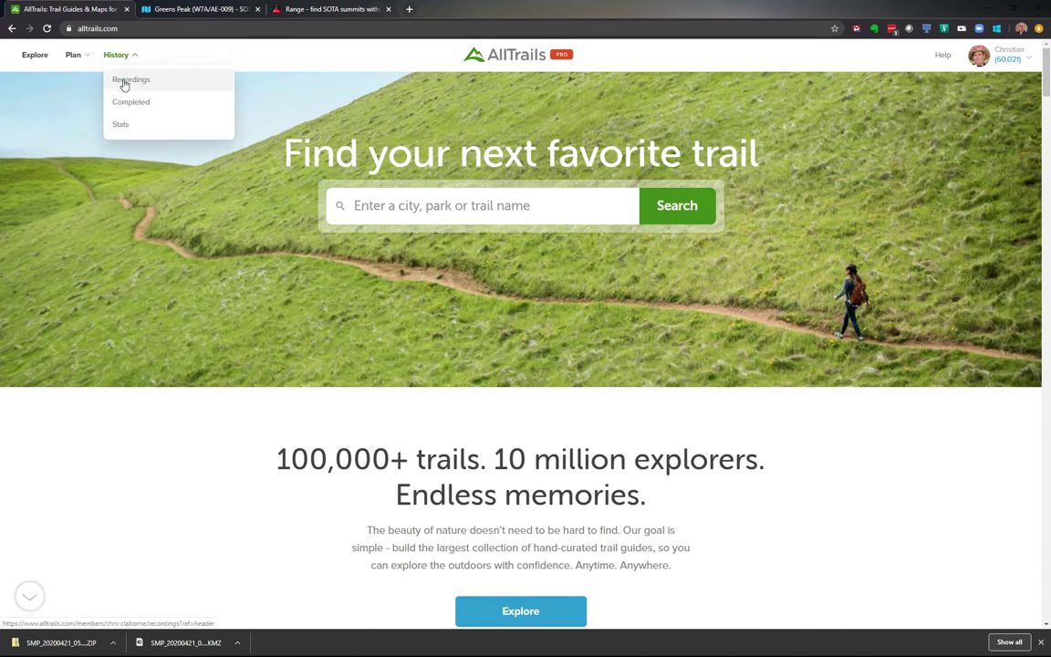
{"action": "left_click", "coordinate": [124, 81]}
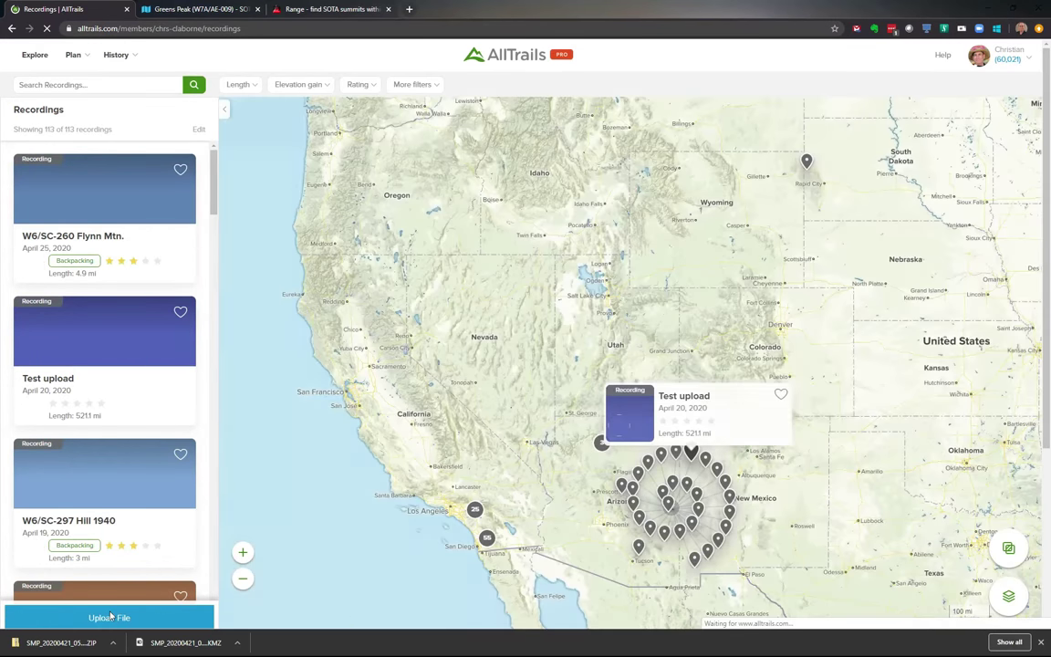
- Try to upload SMP_20200421_0535.GPX as a recording named "My test map", and cancel the second upload attempt
{"action": "left_click", "coordinate": [108, 617]}
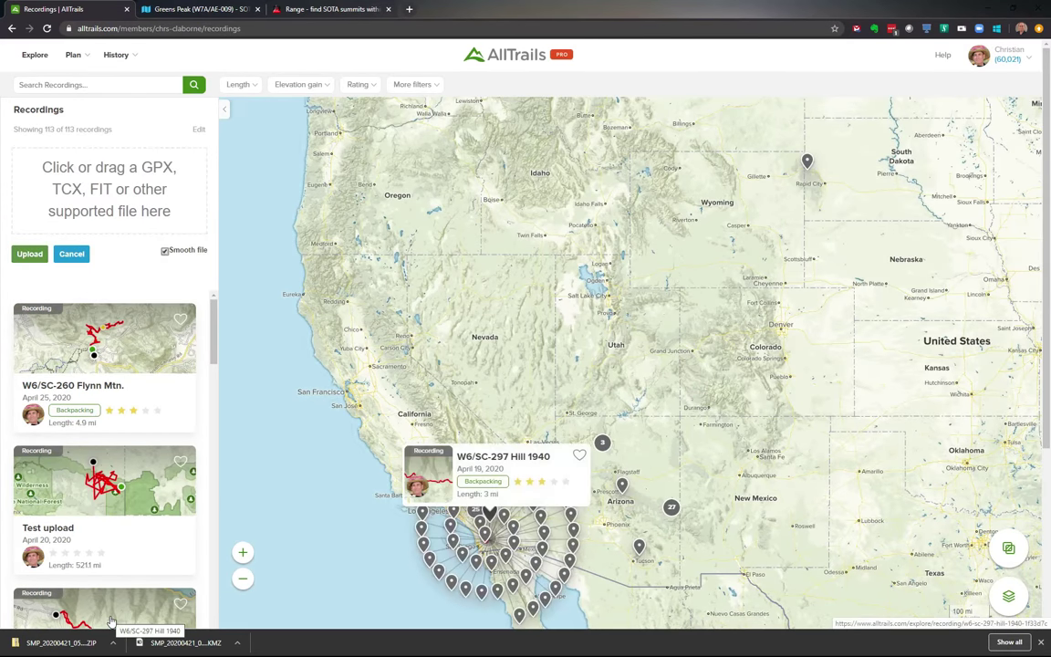
{"action": "left_click", "coordinate": [105, 189]}
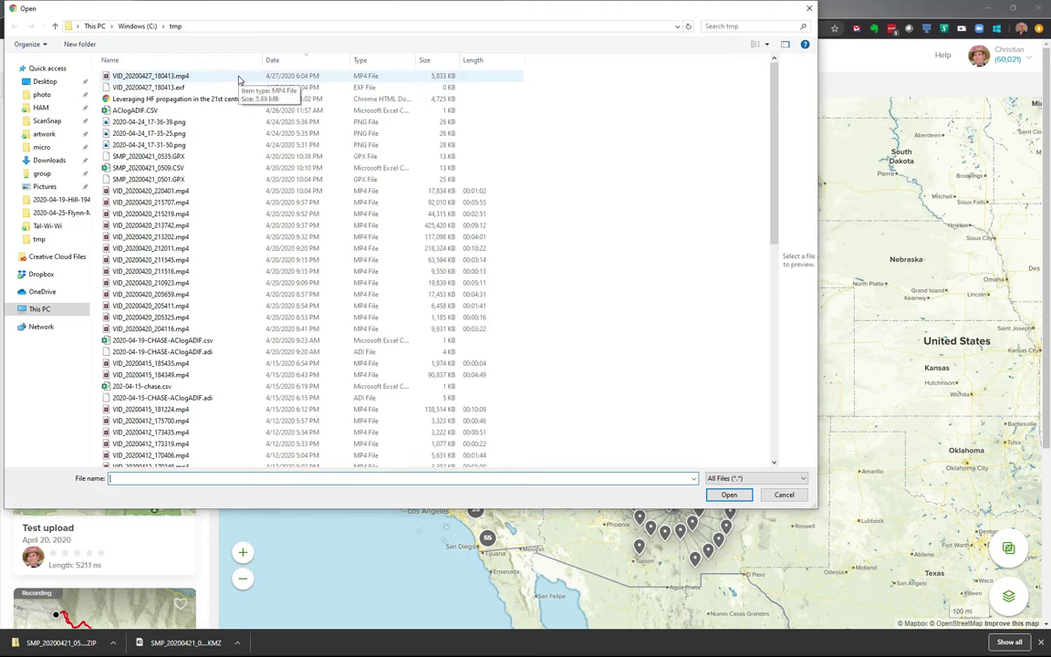
{"action": "double_click", "coordinate": [168, 157]}
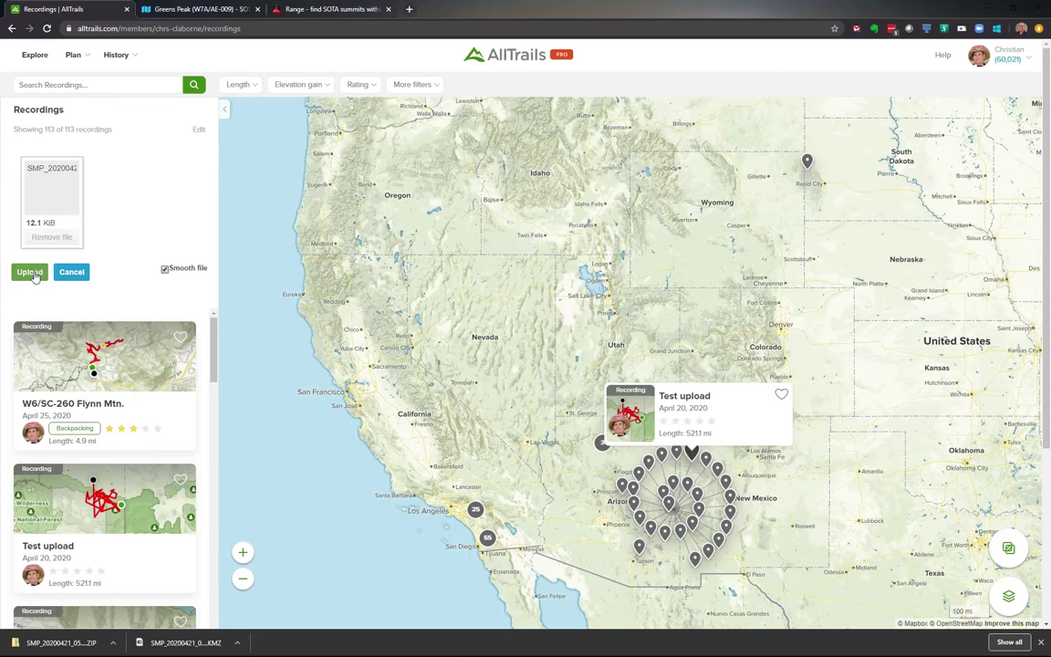
{"action": "left_click", "coordinate": [32, 274]}
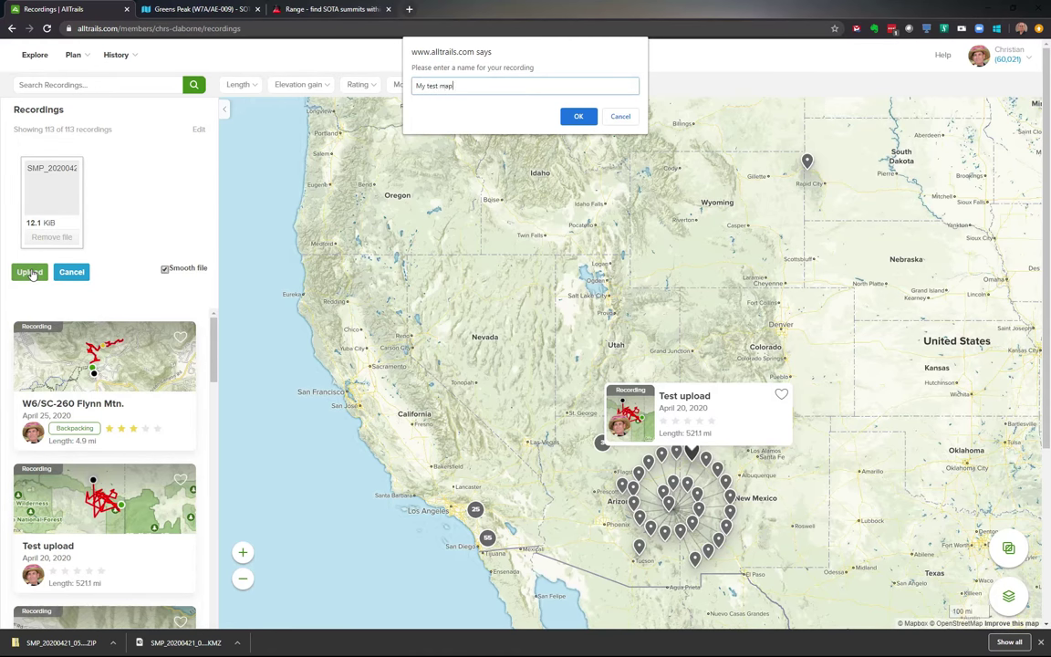
{"action": "left_click", "coordinate": [578, 118]}
{"action": "left_click", "coordinate": [577, 118]}
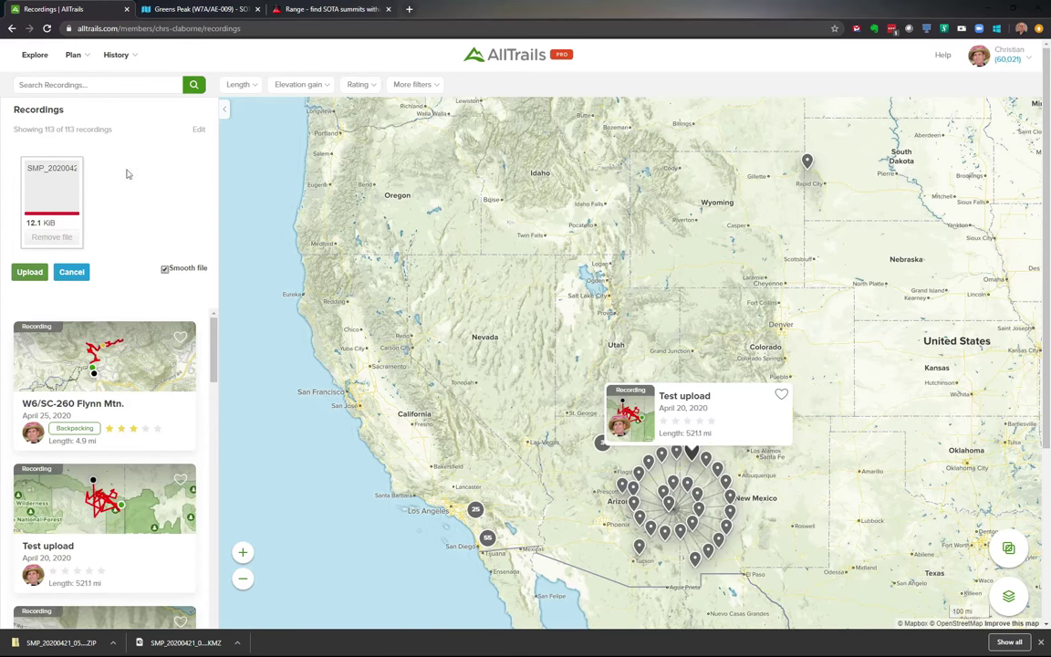
{"action": "left_click", "coordinate": [30, 272]}
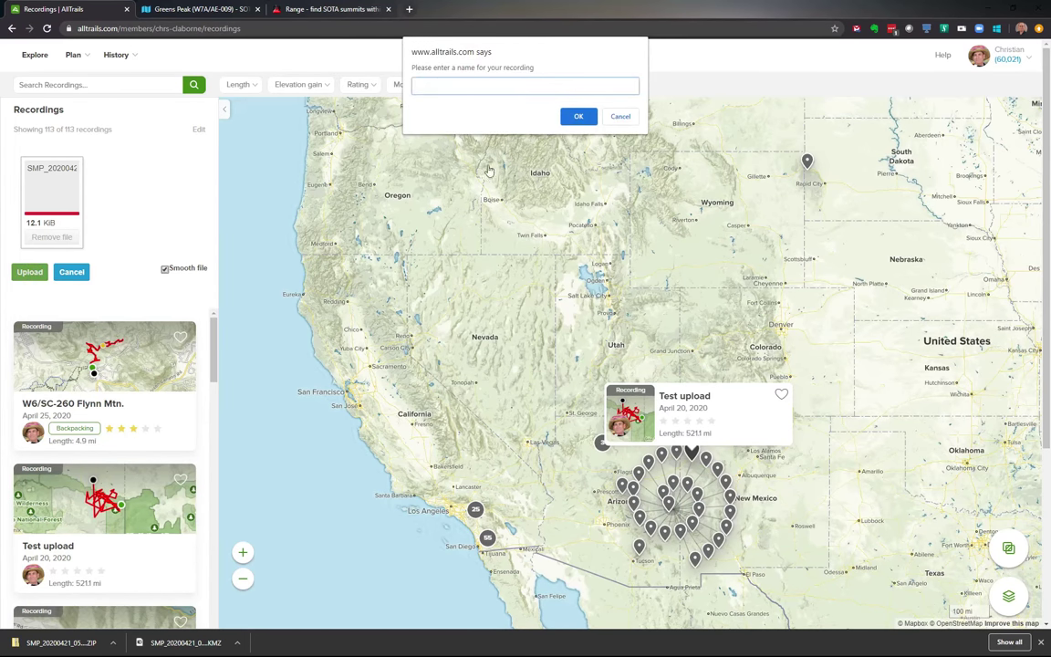
{"action": "left_click", "coordinate": [620, 116]}
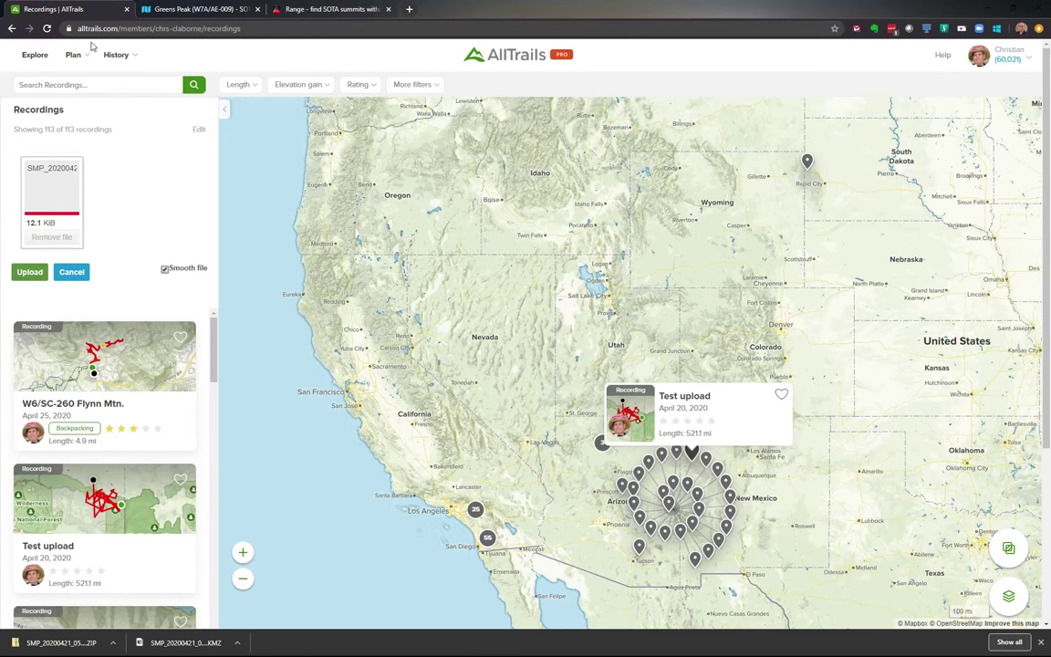
- Reopen the list of recordings and try to upload SMP_20200421_0501.GPX
{"action": "mouse_move", "coordinate": [126, 59]}
{"action": "left_click", "coordinate": [131, 81]}
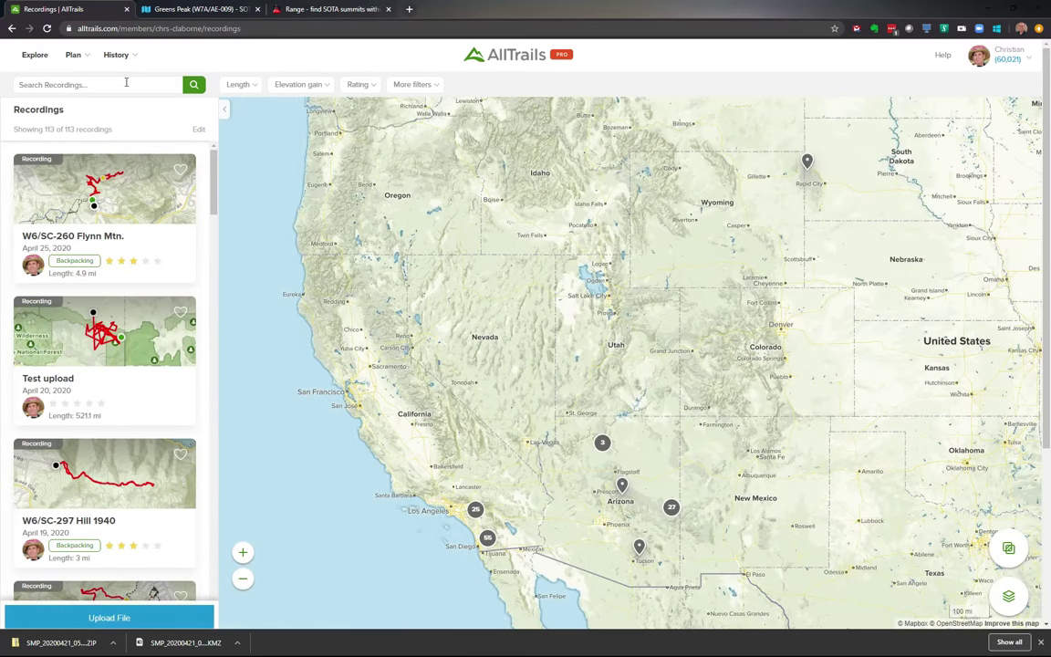
{"action": "left_click", "coordinate": [116, 618]}
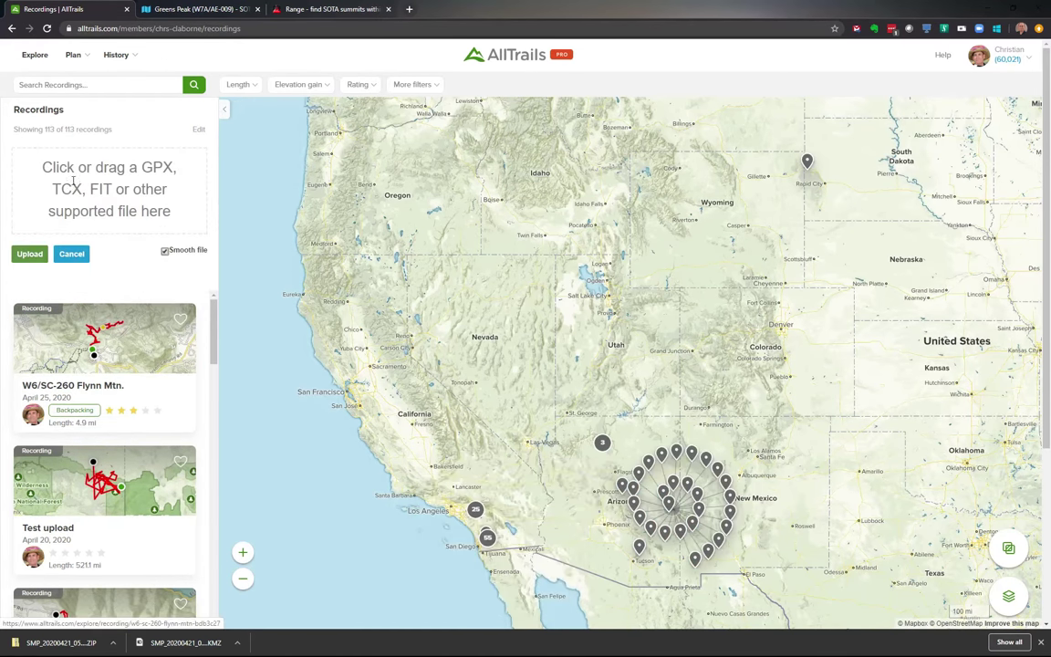
{"action": "left_click", "coordinate": [110, 173]}
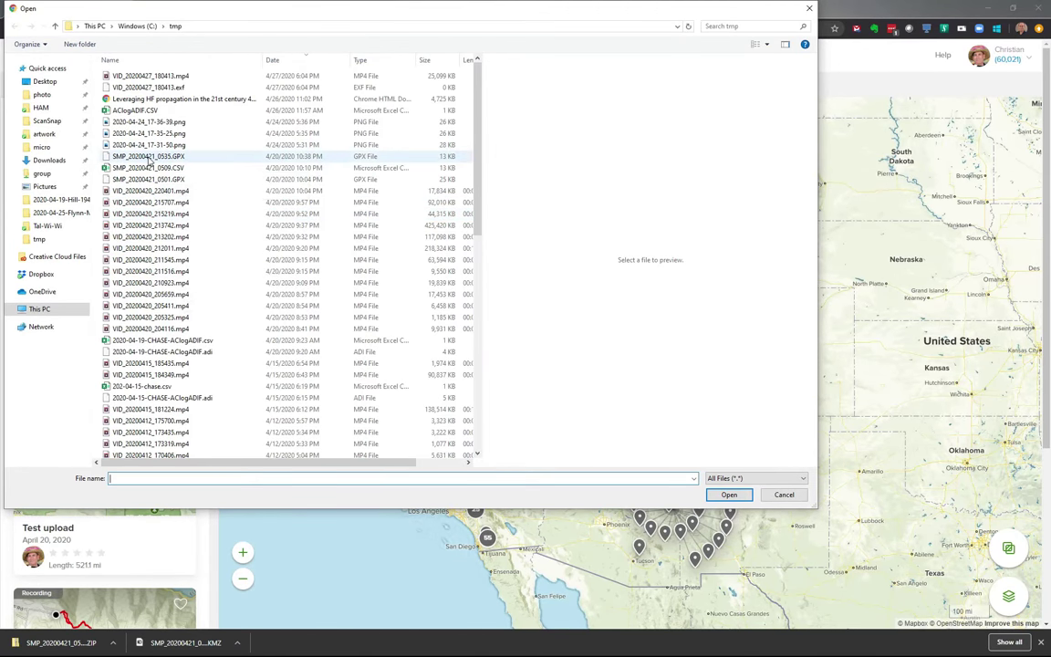
{"action": "double_click", "coordinate": [137, 179]}
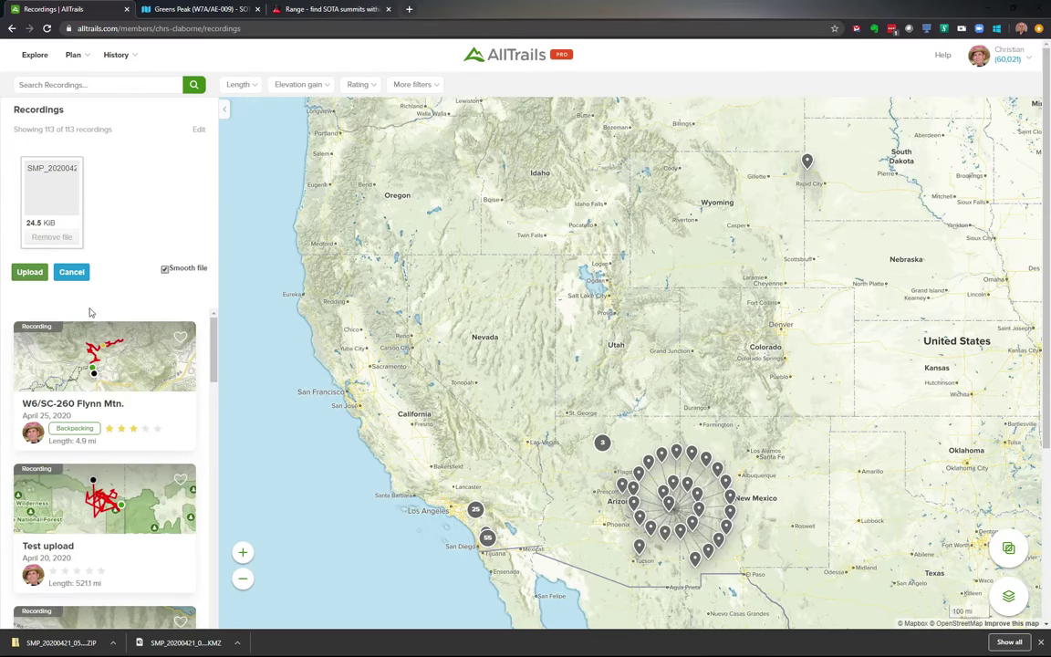
{"action": "left_click", "coordinate": [28, 272]}
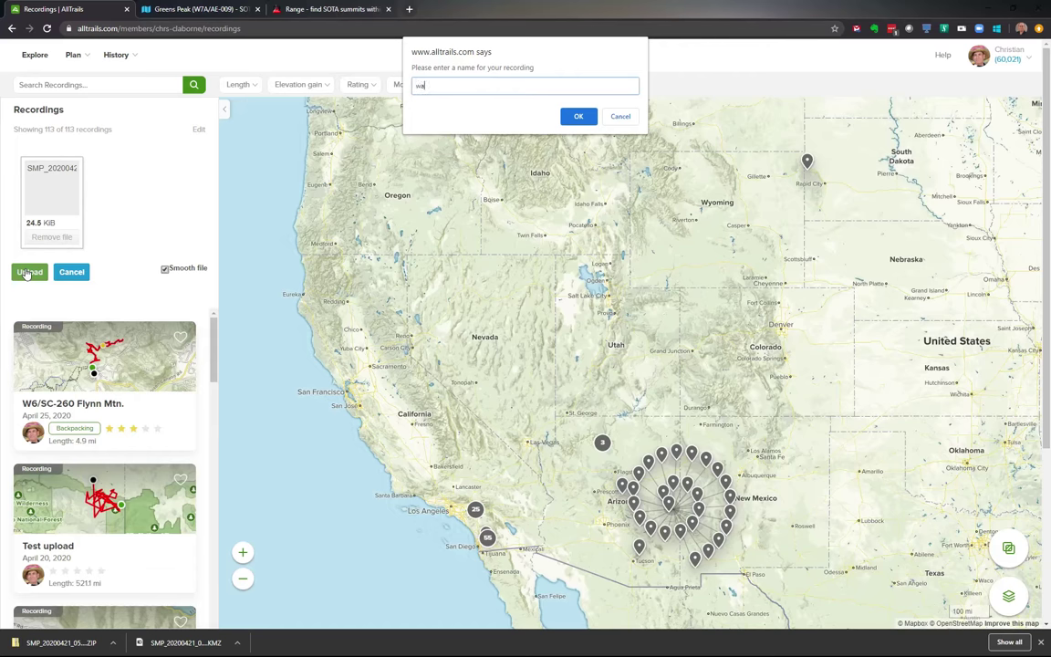
{"action": "key", "text": "Return"}
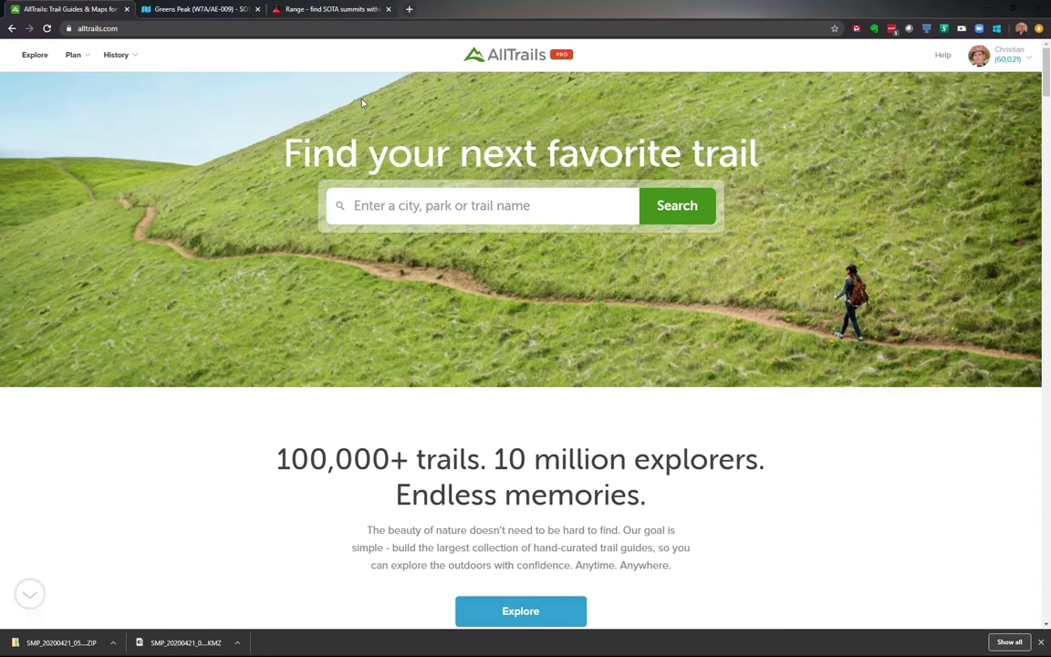
- Enlarge the page to 150% and open the list of recordings again
{"action": "left_click", "coordinate": [116, 57]}
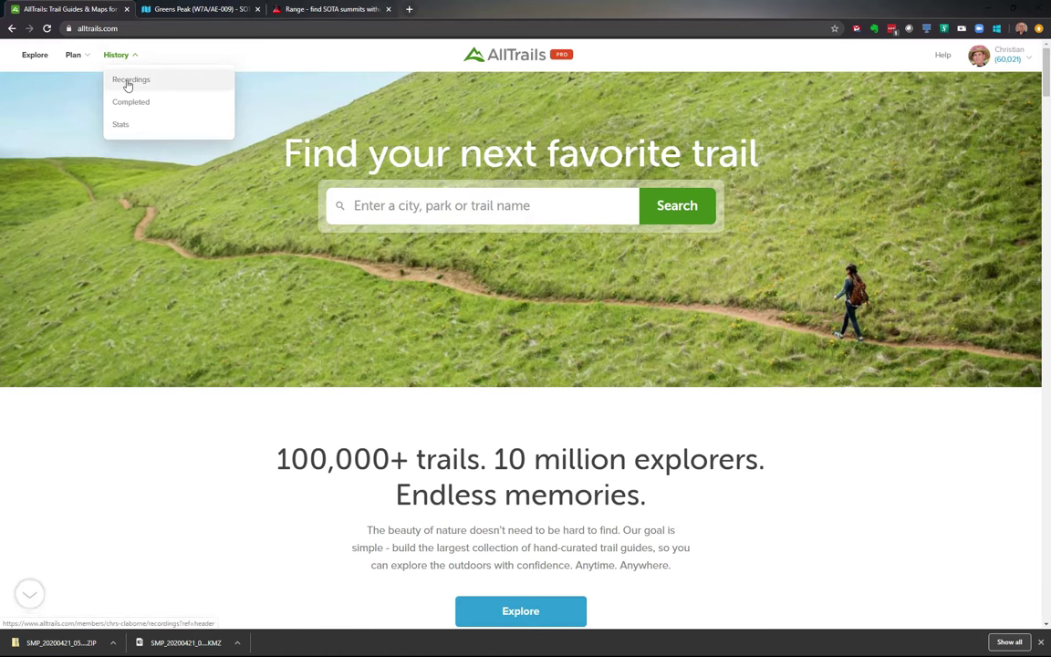
{"action": "left_click", "coordinate": [196, 50]}
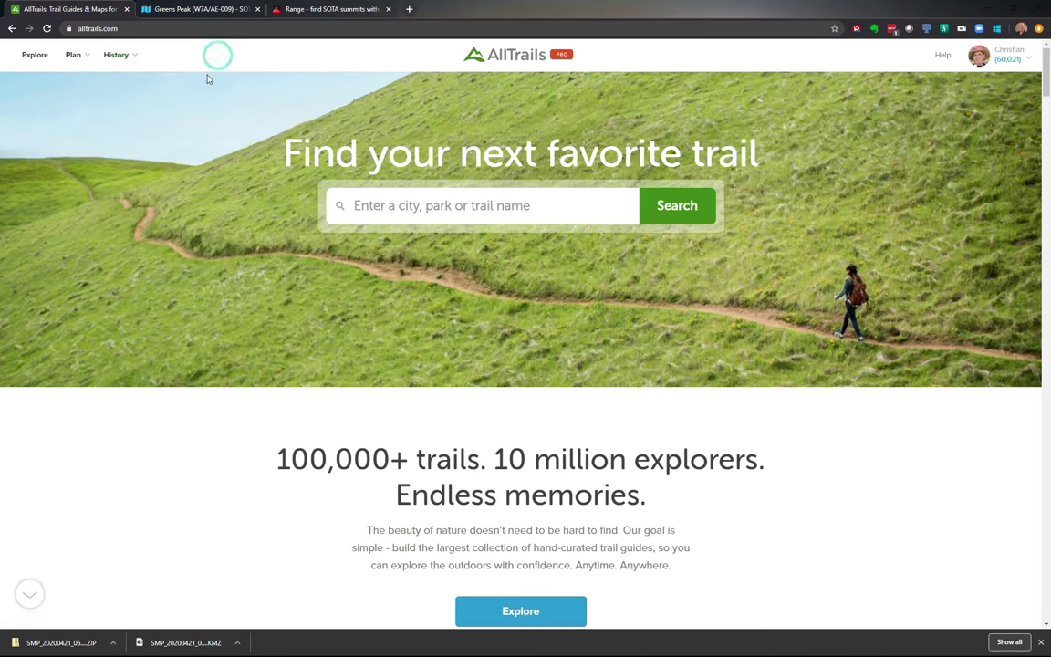
{"action": "key", "text": "ctrl+plus"}
{"action": "key", "text": "ctrl+plus"}
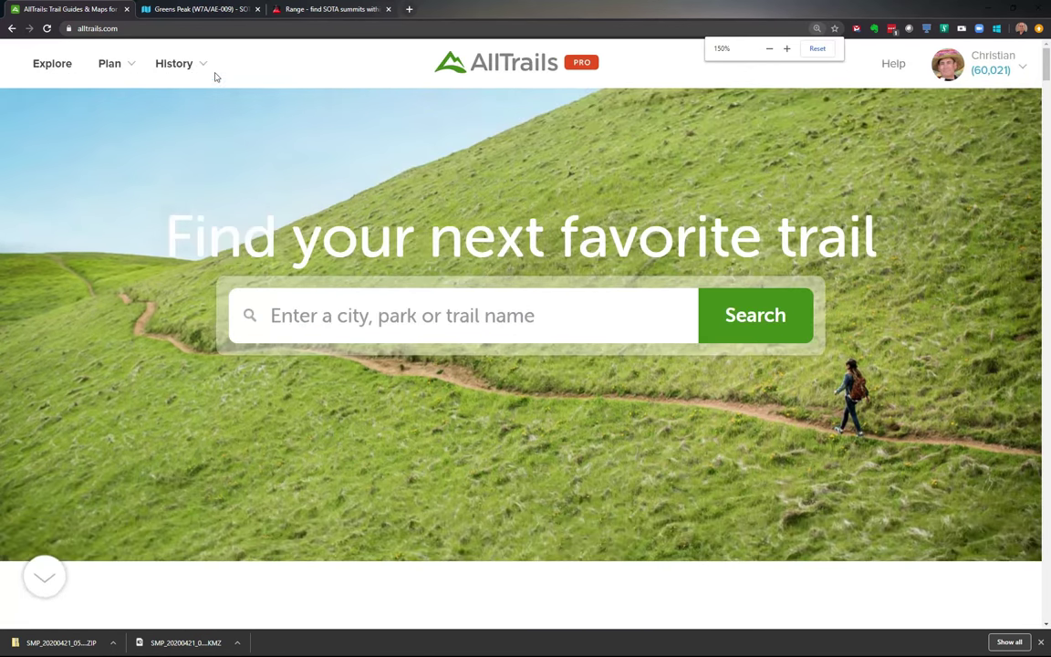
{"action": "left_click", "coordinate": [171, 66]}
{"action": "left_click", "coordinate": [188, 100]}
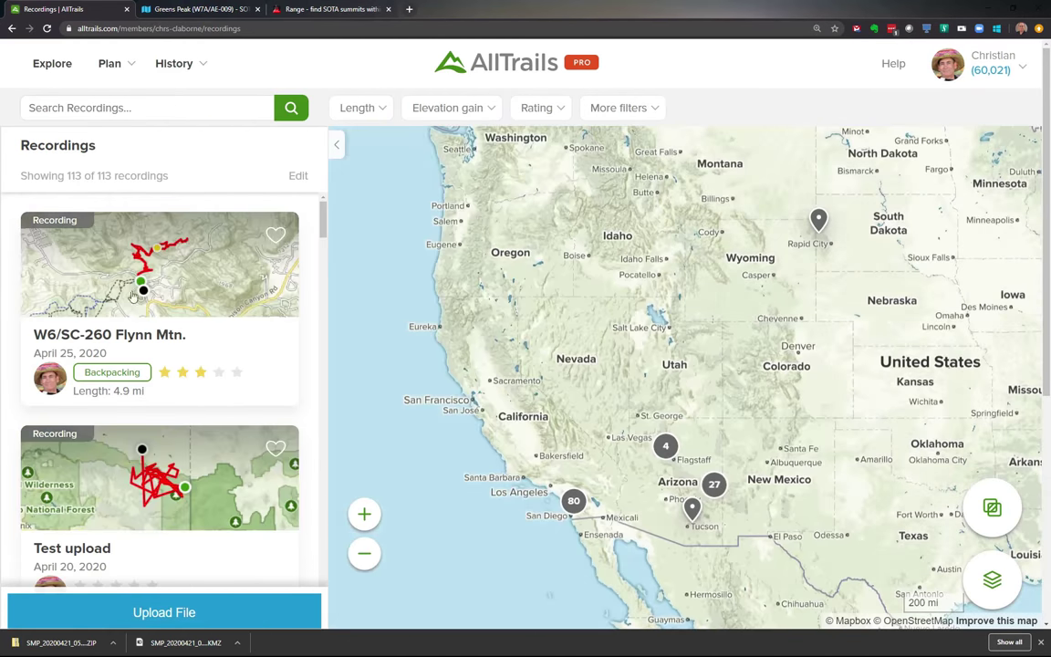
- Upload SMP_20200421_0501.GPX as a recording named "Waypoint test"
{"action": "left_click", "coordinate": [165, 614]}
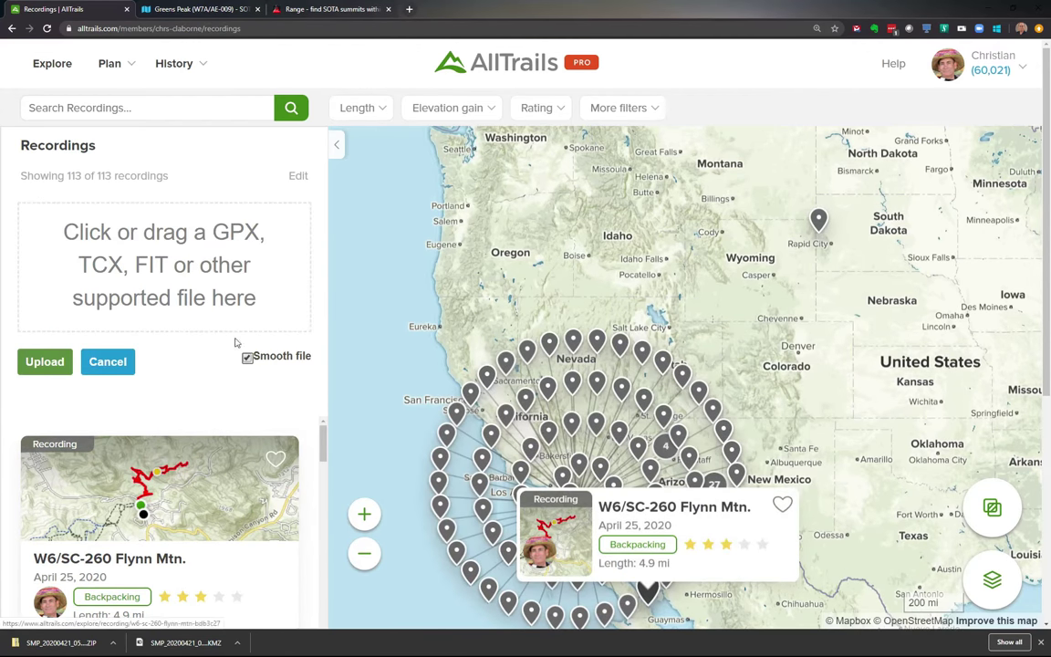
{"action": "left_click", "coordinate": [155, 244]}
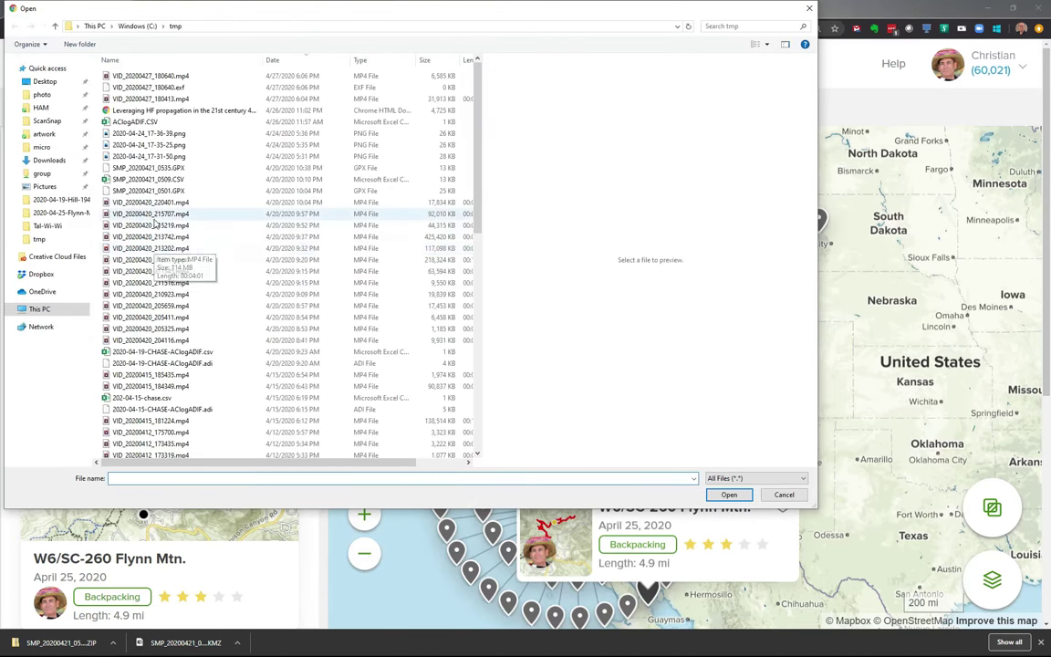
{"action": "double_click", "coordinate": [157, 191]}
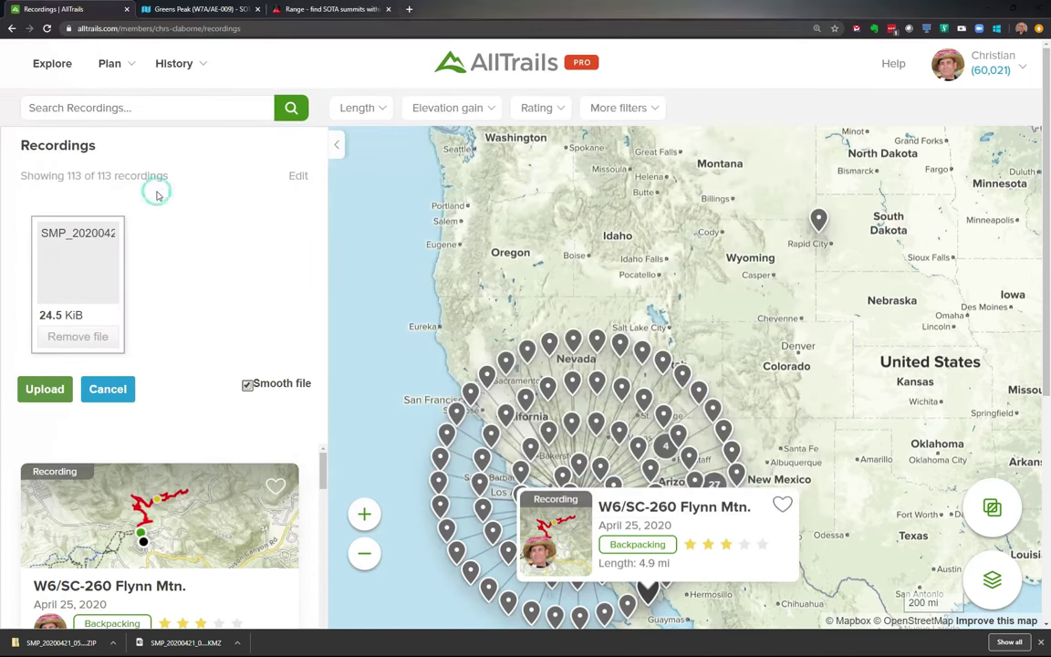
{"action": "left_click", "coordinate": [47, 389]}
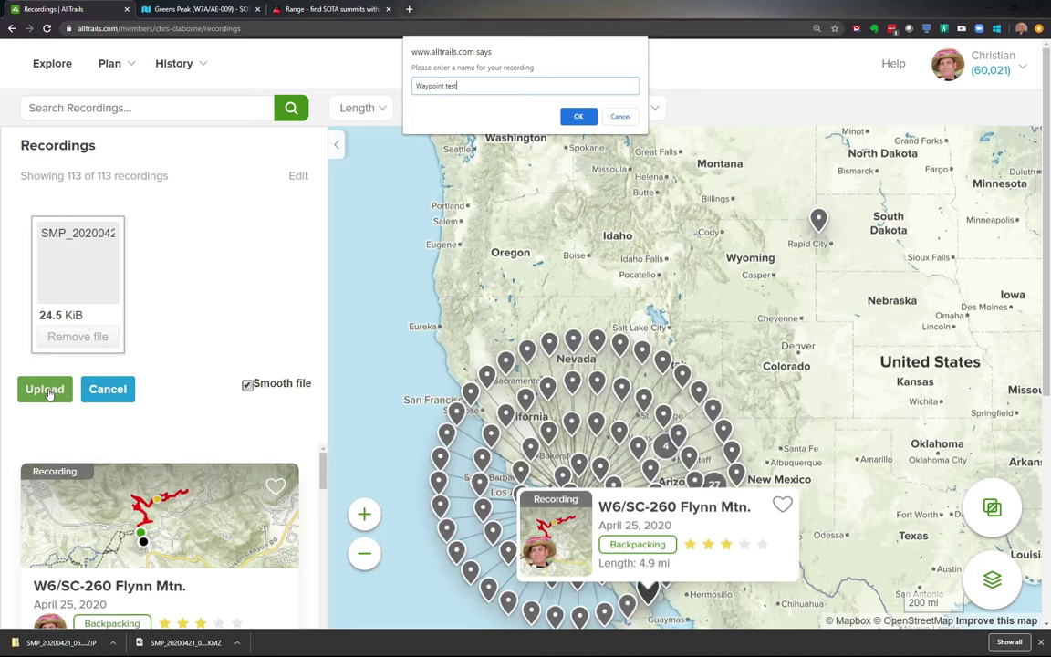
{"action": "left_click", "coordinate": [576, 116]}
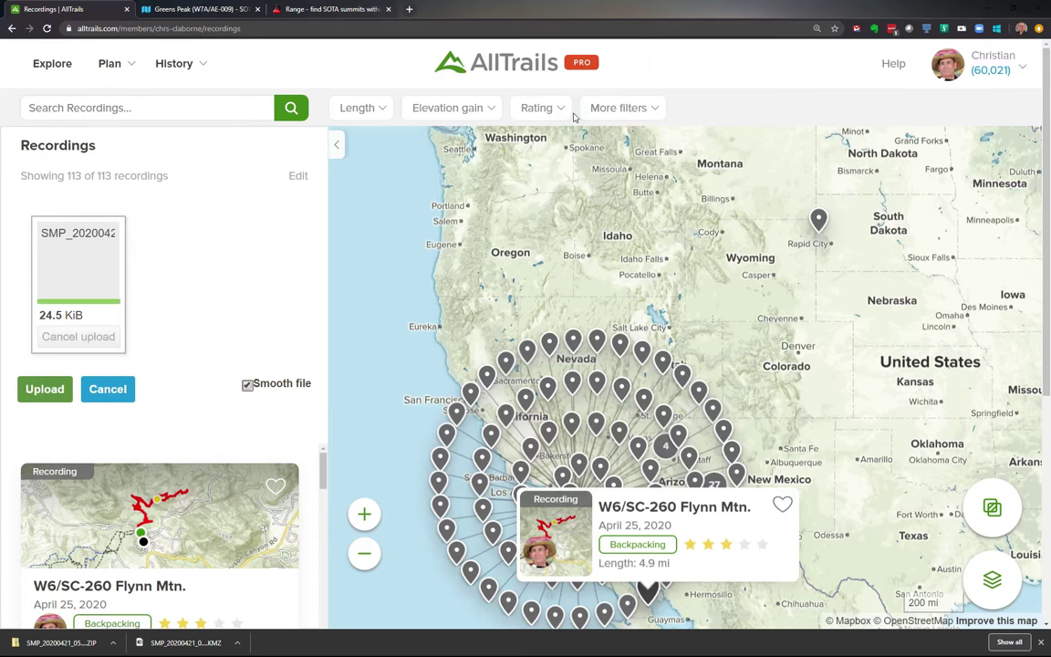
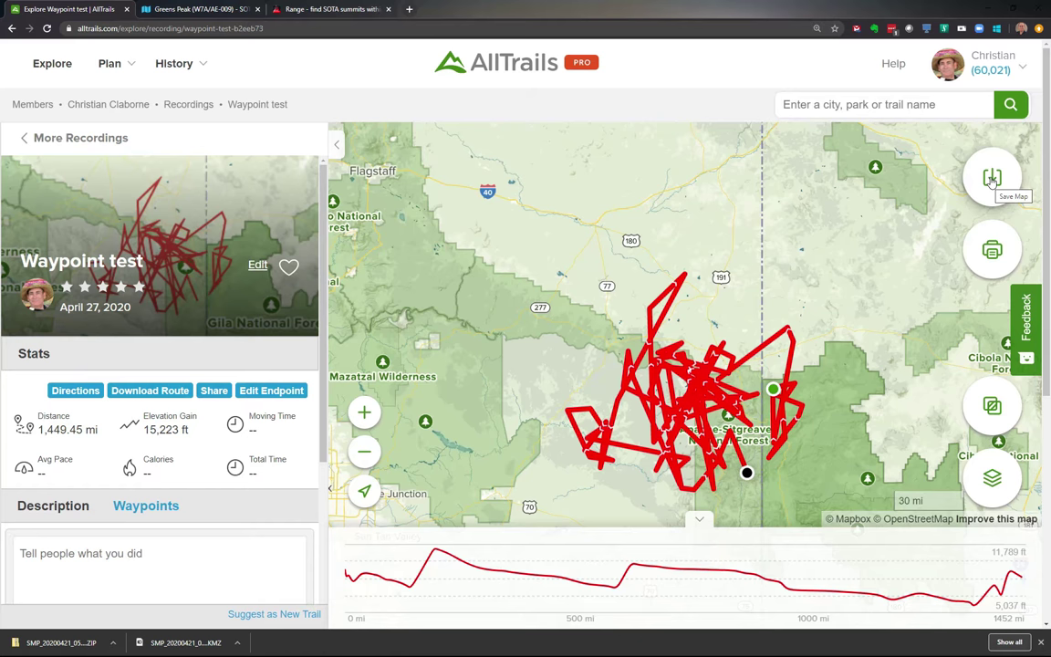
- Search the saved maps for "greens" and open the Greens Peak Area map
{"action": "left_click", "coordinate": [108, 66]}
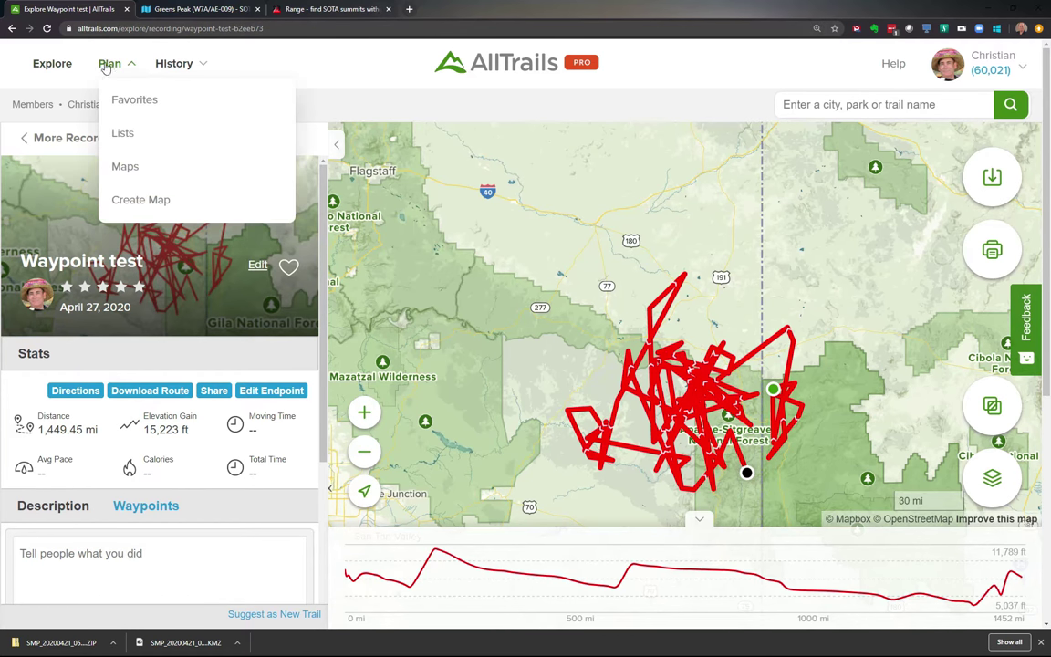
{"action": "left_click", "coordinate": [119, 171]}
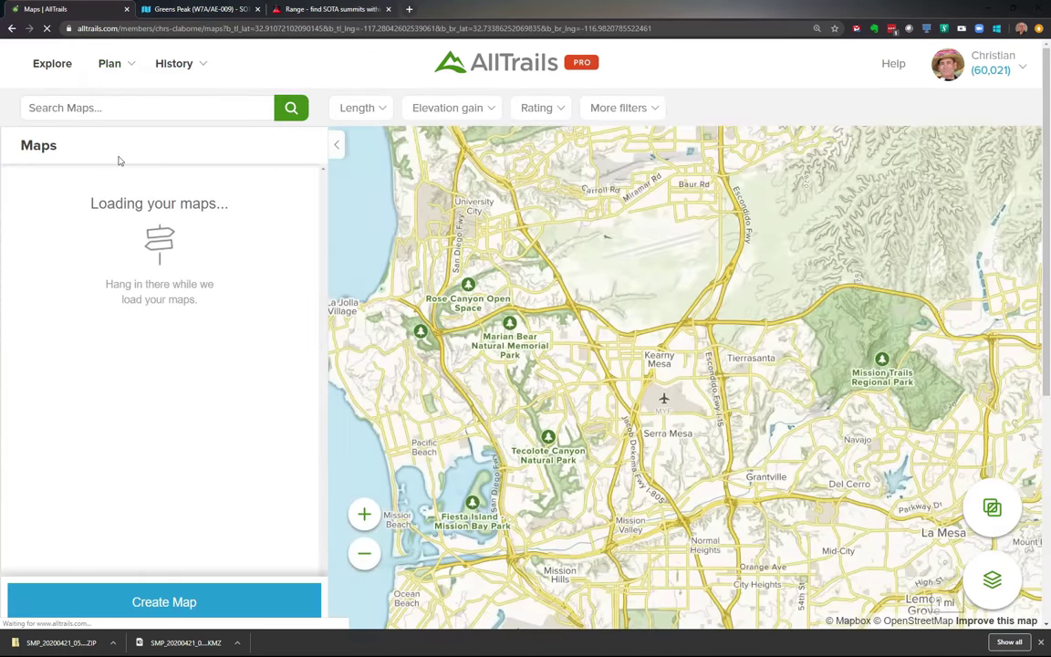
{"action": "left_click", "coordinate": [118, 107]}
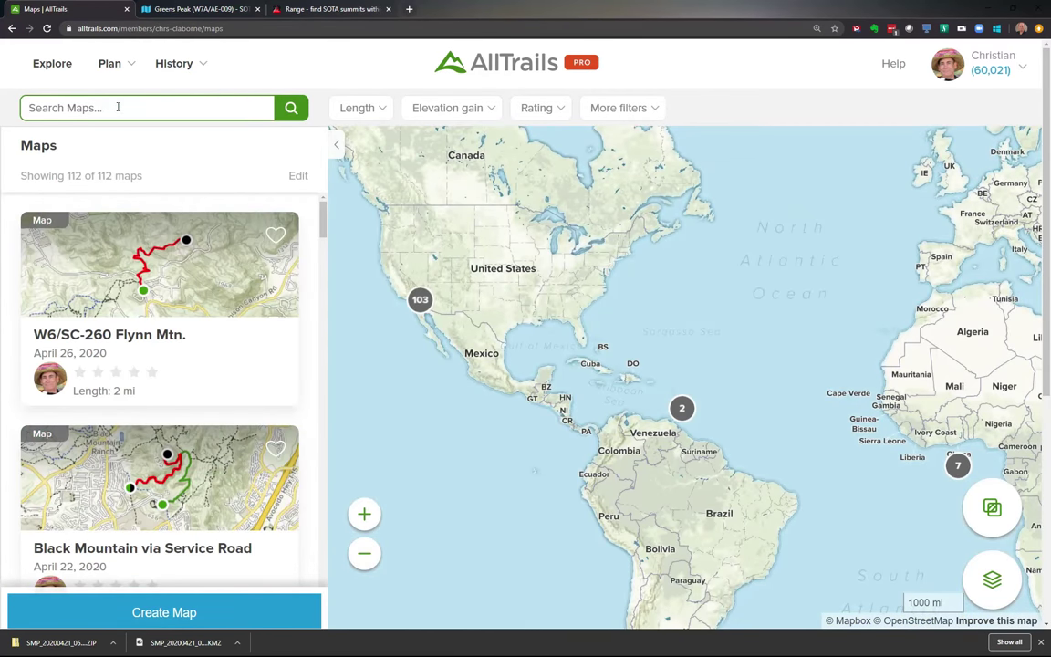
{"action": "type", "text": "greens"}
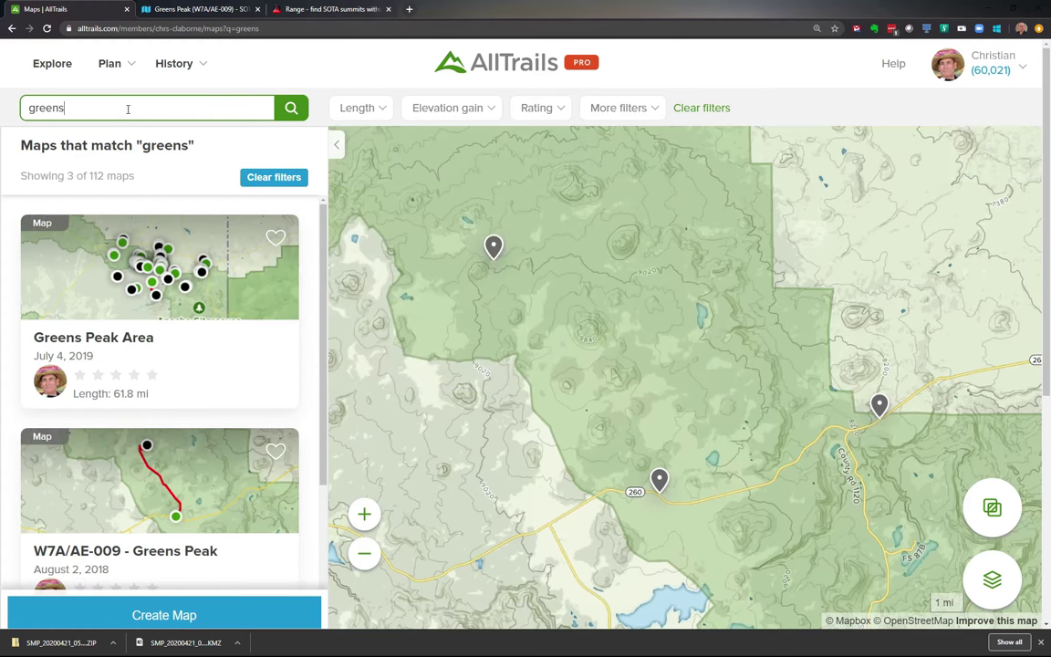
{"action": "left_click", "coordinate": [164, 287]}
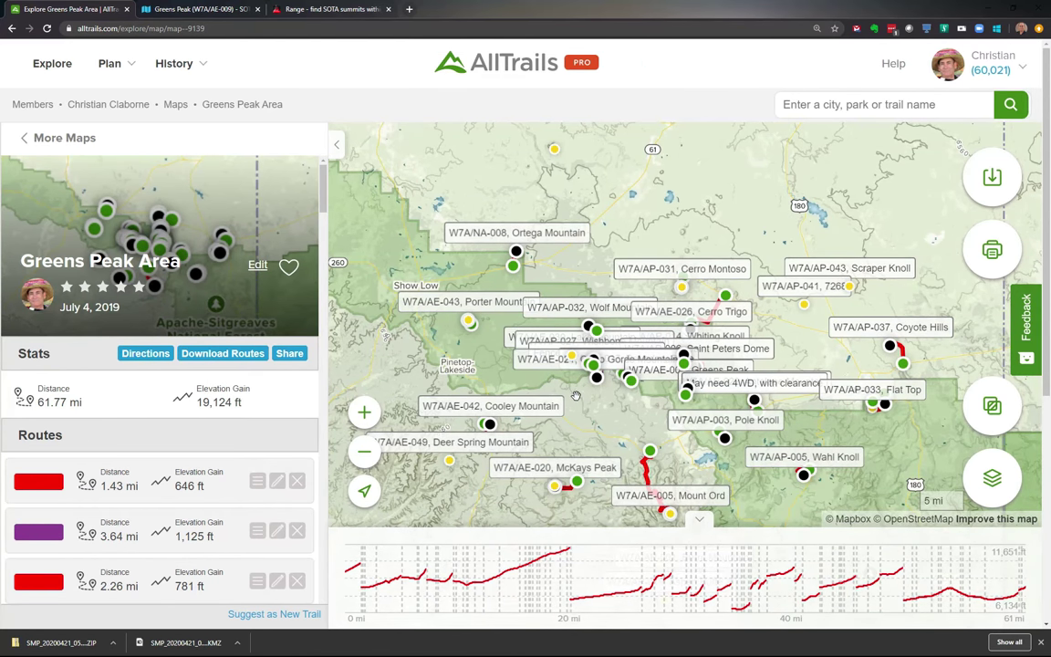
- Survey the summit waypoints and routes across the Greens Peak Area map, down to Burnt Mountain and Aspen Butte
{"action": "scroll", "coordinate": [576, 395], "scroll_direction": "down", "scroll_amount": 2}
{"action": "scroll", "coordinate": [579, 397], "scroll_direction": "up", "scroll_amount": 4}
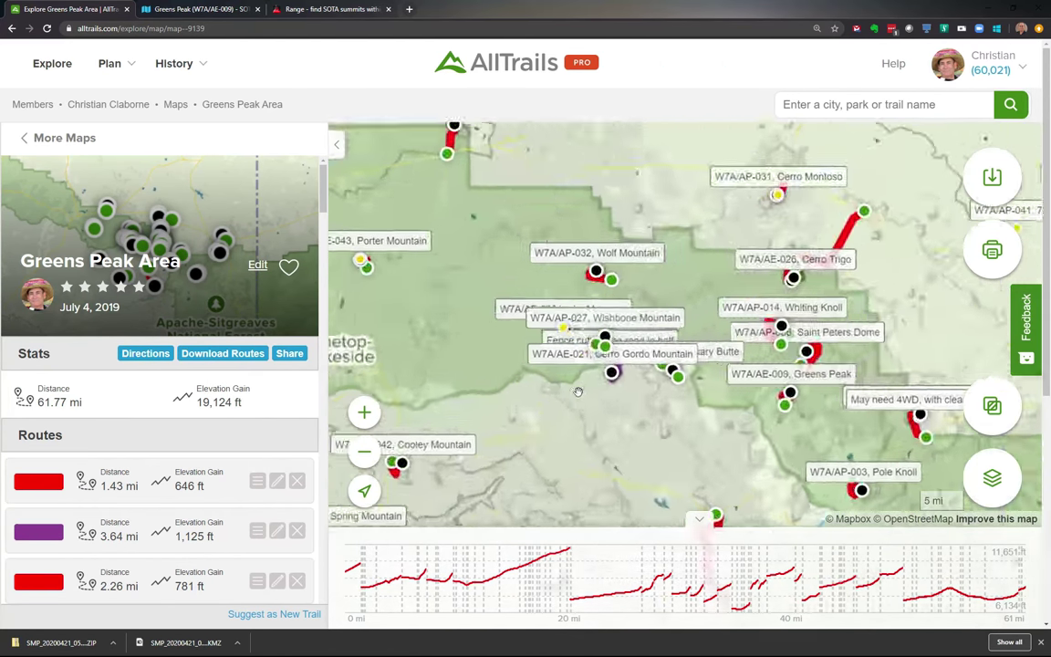
{"action": "left_click_drag", "start_coordinate": [457, 384], "coordinate": [544, 384]}
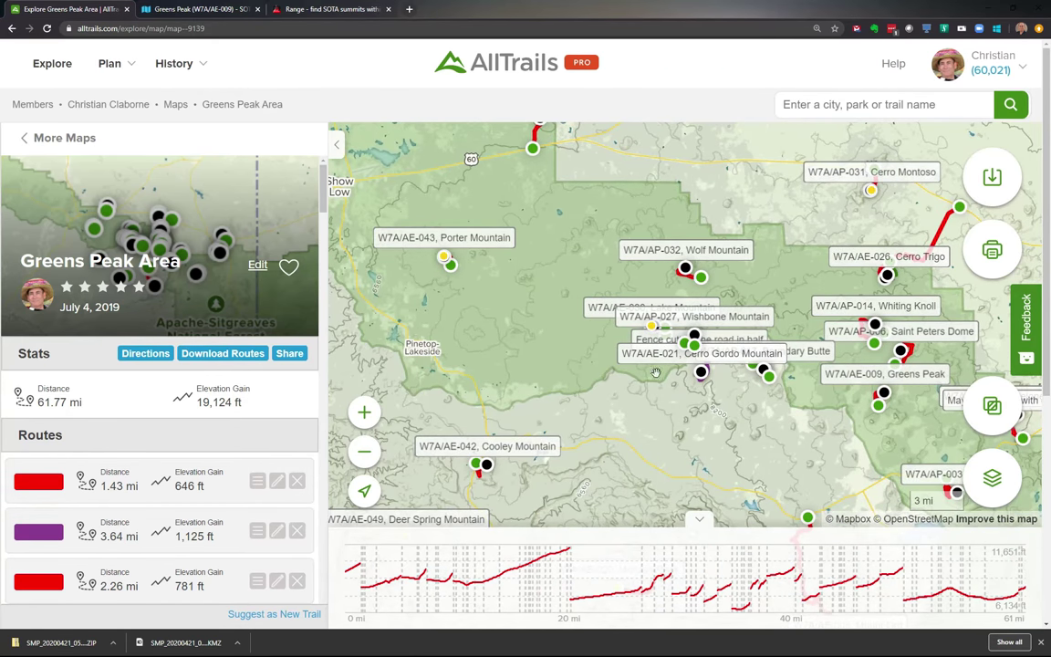
{"action": "left_click_drag", "start_coordinate": [569, 371], "coordinate": [497, 274]}
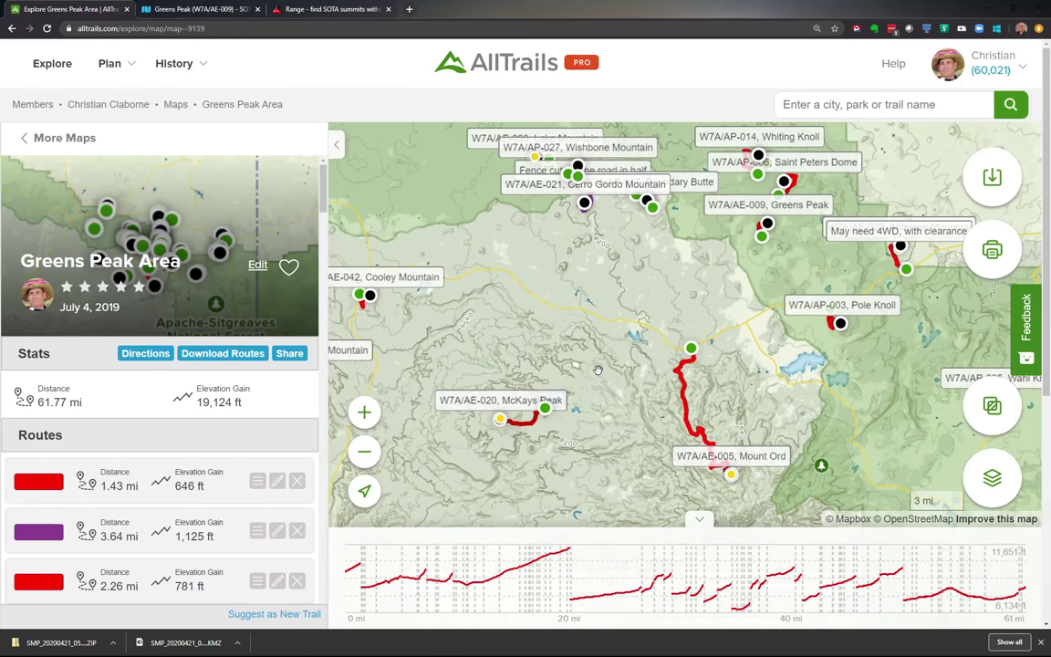
{"action": "scroll", "coordinate": [597, 369], "scroll_direction": "down", "scroll_amount": 3}
{"action": "left_click_drag", "start_coordinate": [597, 370], "coordinate": [570, 310]}
{"action": "scroll", "coordinate": [570, 342], "scroll_direction": "up", "scroll_amount": 2}
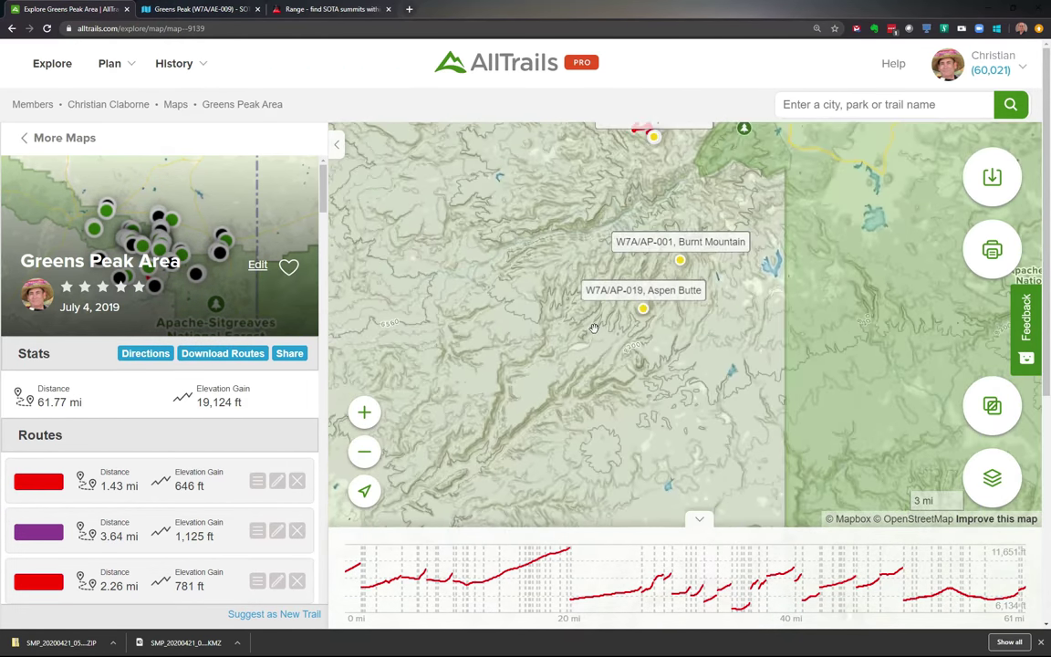
- View the details of the W7A/AP-019, Aspen Butte waypoint, close them, and examine the trails around W7A/AP-001, Burnt Mountain
{"action": "left_click", "coordinate": [643, 308]}
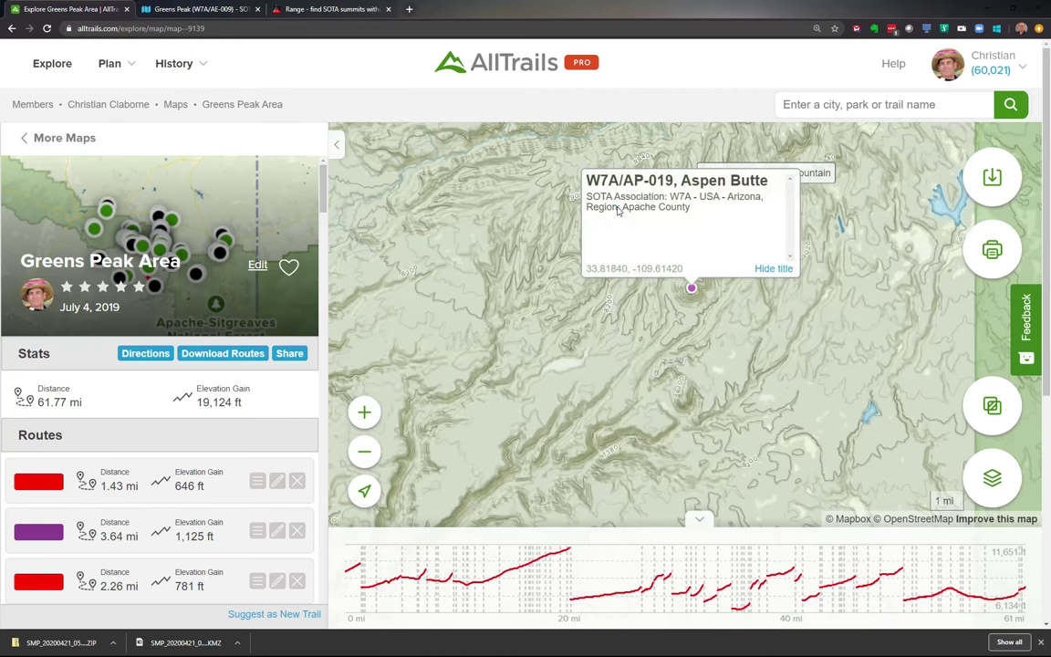
{"action": "left_click", "coordinate": [486, 202]}
{"action": "left_click_drag", "start_coordinate": [484, 228], "coordinate": [384, 337]}
{"action": "scroll", "coordinate": [593, 278], "scroll_direction": "up", "scroll_amount": 2}
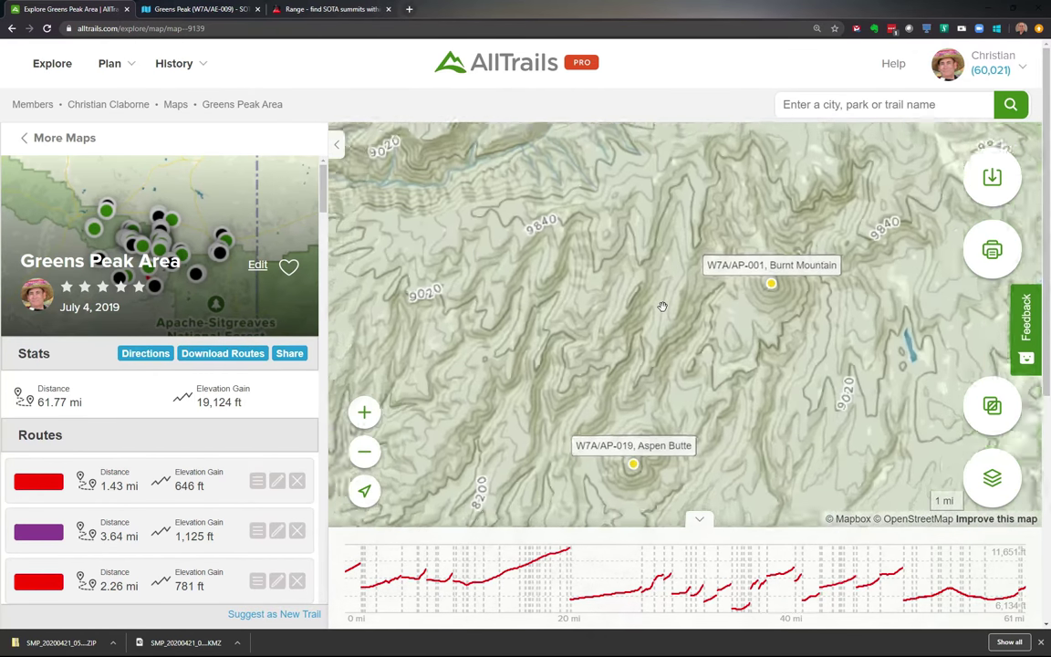
{"action": "scroll", "coordinate": [706, 298], "scroll_direction": "up", "scroll_amount": 1}
{"action": "left_click_drag", "start_coordinate": [706, 298], "coordinate": [590, 339]}
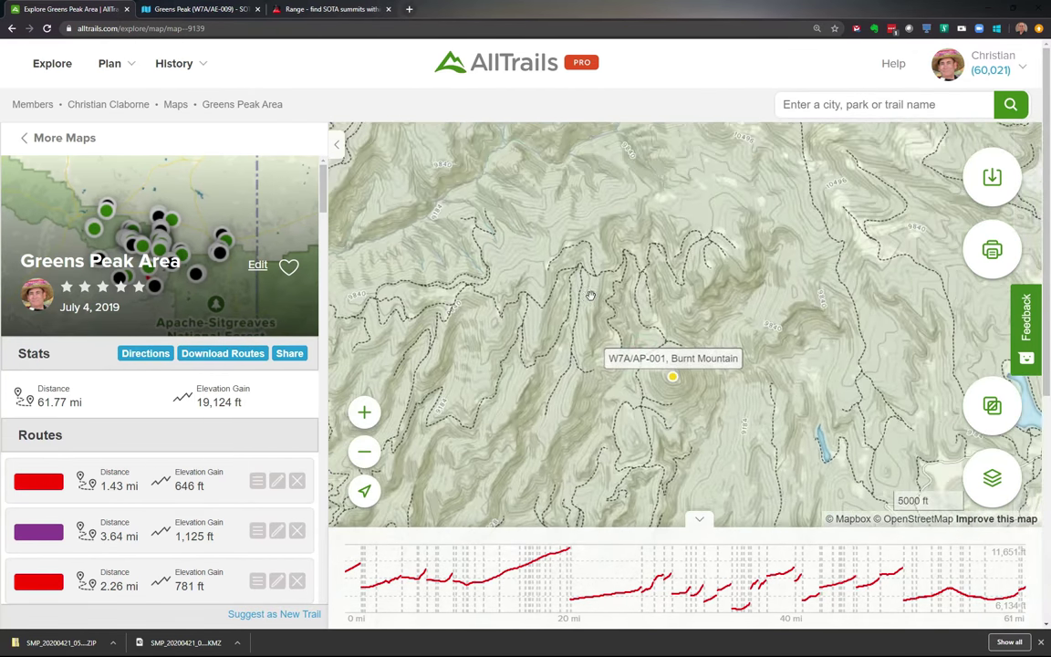
- Inspect the trails leading toward the W7A/AP-001, Burnt Mountain waypoint up close
{"action": "scroll", "coordinate": [629, 310], "scroll_direction": "up", "scroll_amount": 3}
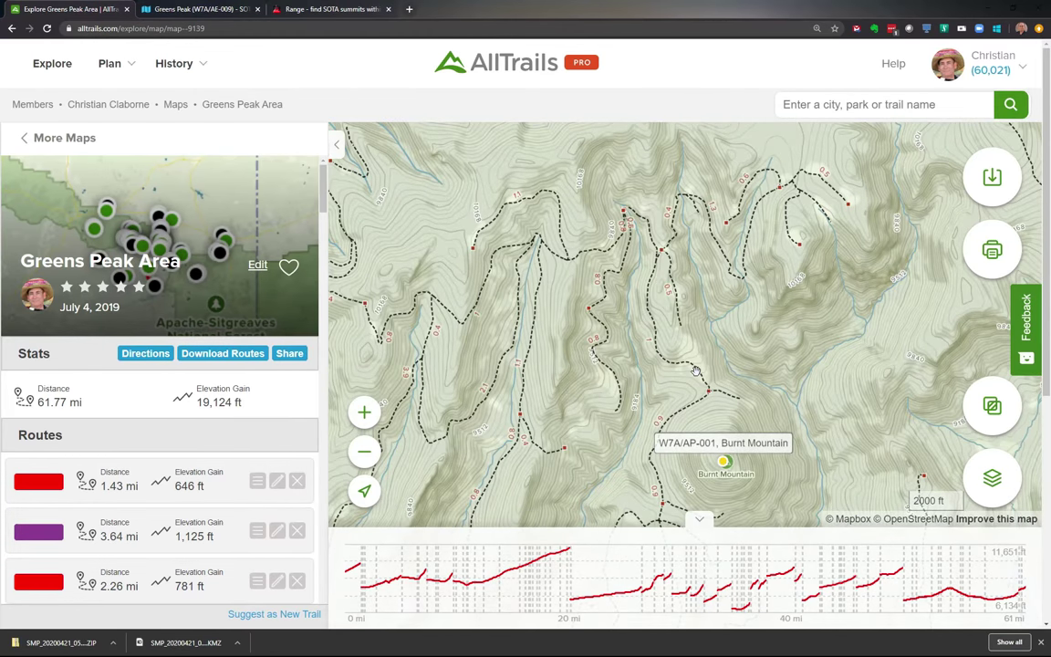
{"action": "left_click", "coordinate": [723, 462]}
{"action": "scroll", "coordinate": [610, 335], "scroll_direction": "down", "scroll_amount": 5}
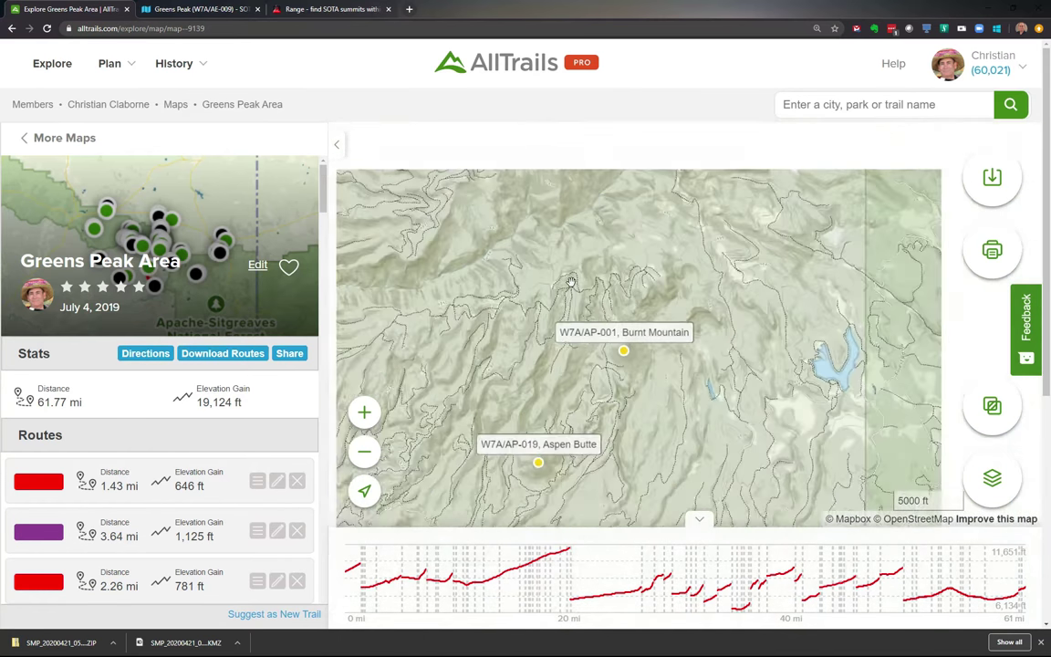
- Locate the W7A/AP-006, Saint Peters Dome route and examine its starting point on Forest Rd 117
{"action": "scroll", "coordinate": [574, 259], "scroll_direction": "down", "scroll_amount": 6}
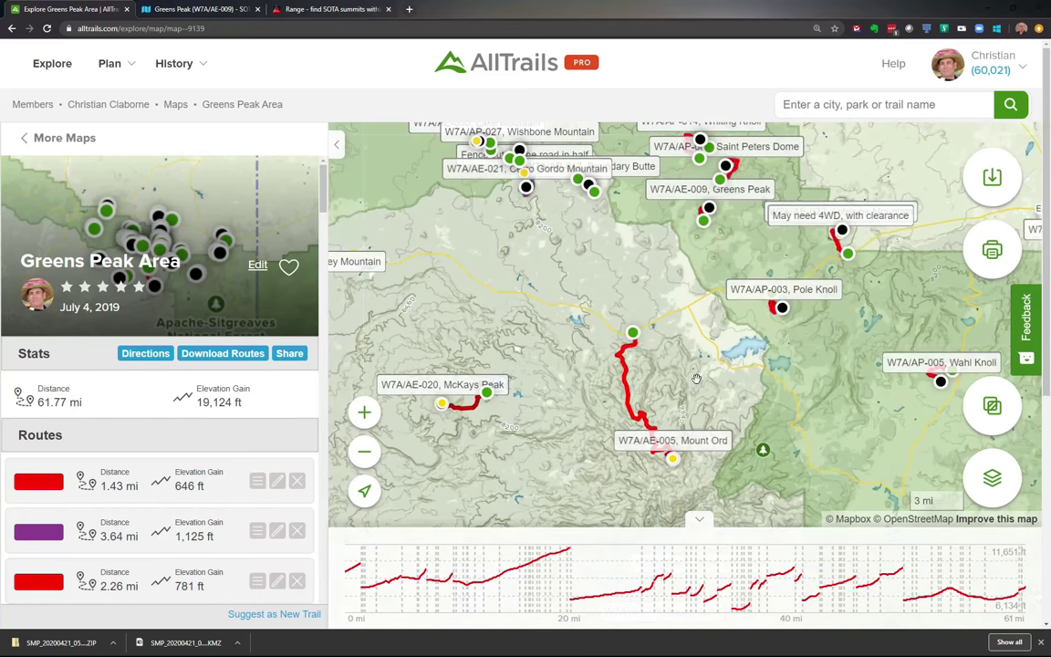
{"action": "scroll", "coordinate": [693, 383], "scroll_direction": "up", "scroll_amount": 3}
{"action": "left_click_drag", "start_coordinate": [538, 182], "coordinate": [637, 457]}
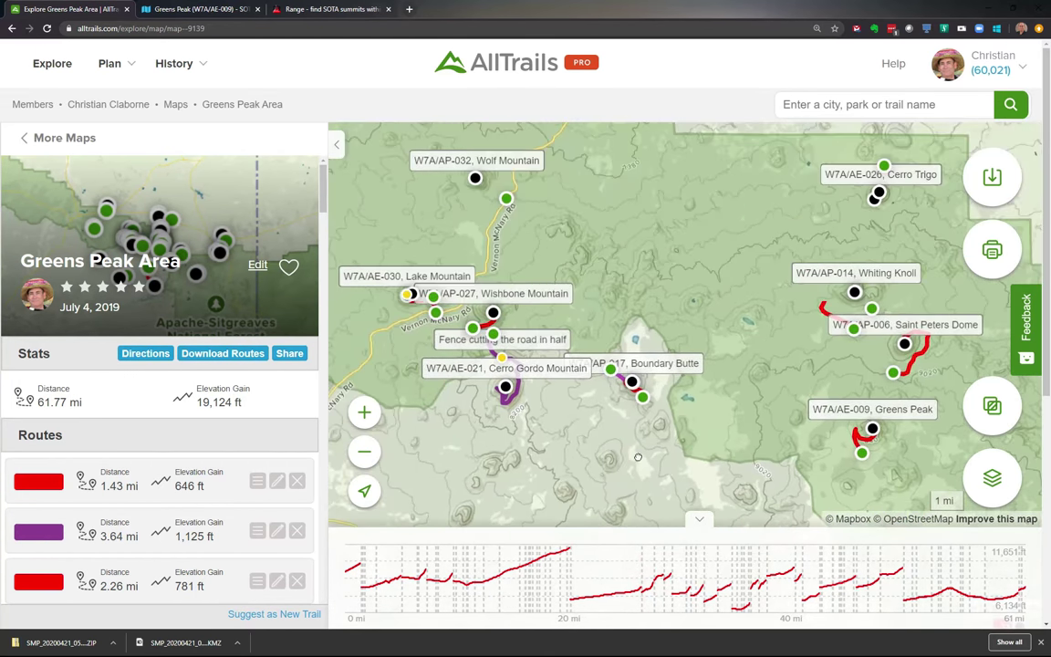
{"action": "scroll", "coordinate": [846, 451], "scroll_direction": "up", "scroll_amount": 2}
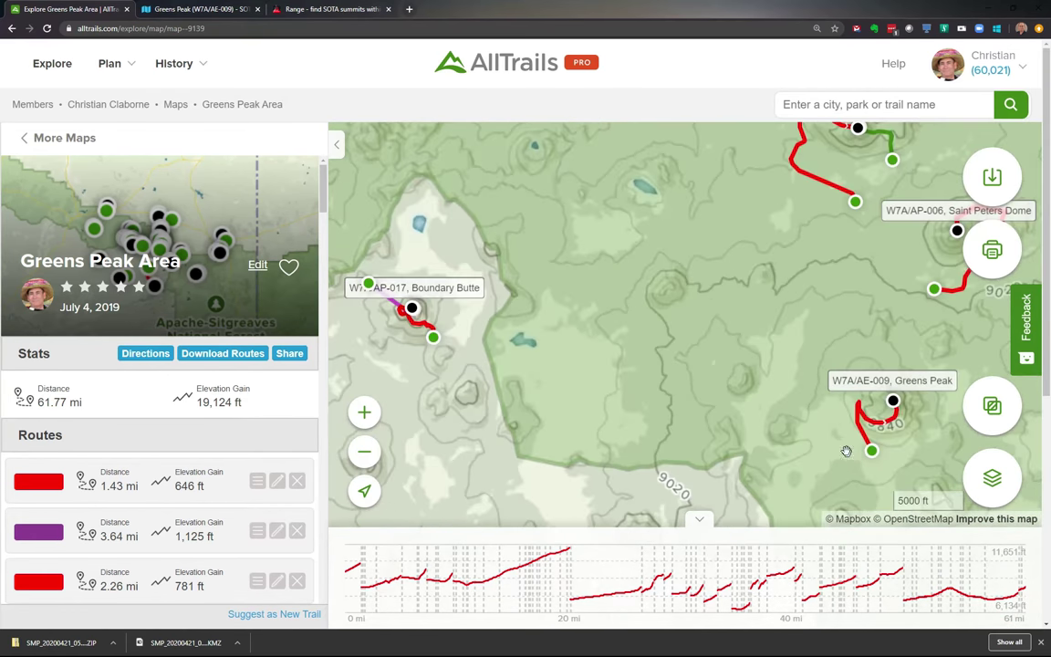
{"action": "scroll", "coordinate": [847, 451], "scroll_direction": "up", "scroll_amount": 2}
{"action": "left_click_drag", "start_coordinate": [958, 274], "coordinate": [727, 298]}
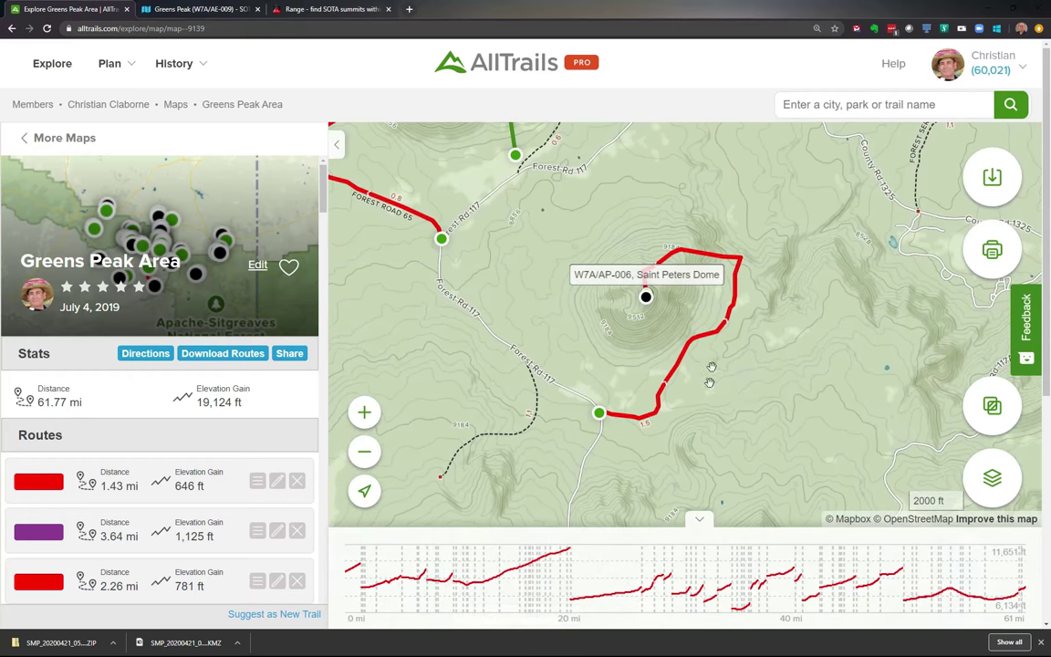
{"action": "scroll", "coordinate": [625, 425], "scroll_direction": "up", "scroll_amount": 4}
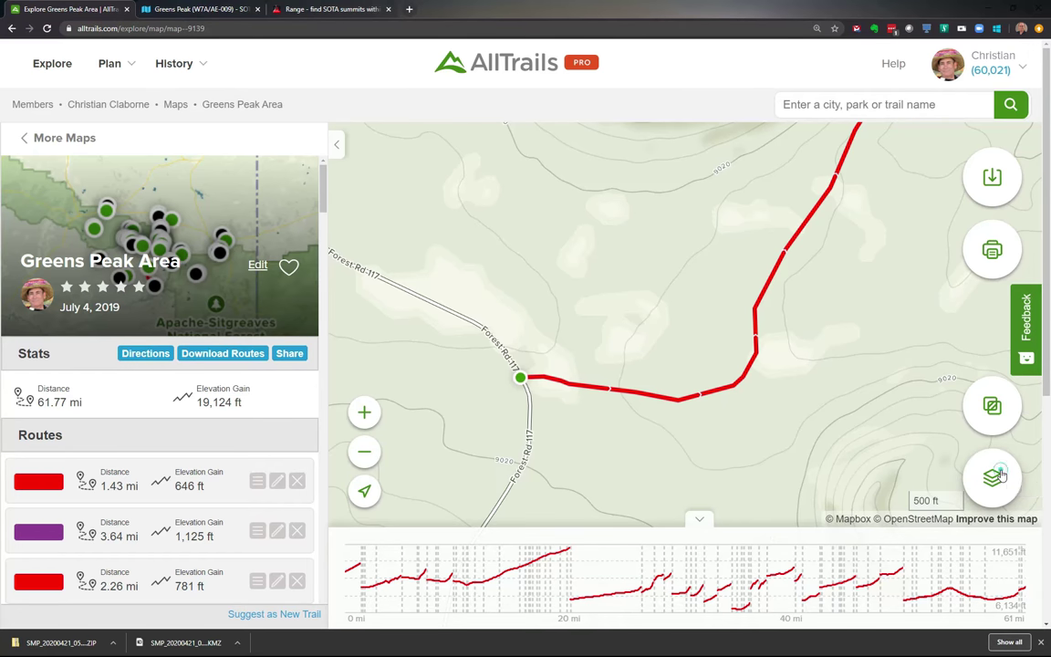
- Change the map layer to USGS topo and inspect the beginning of the Saint Peters Dome route along road 8453
{"action": "left_click", "coordinate": [999, 476]}
{"action": "left_click", "coordinate": [538, 355]}
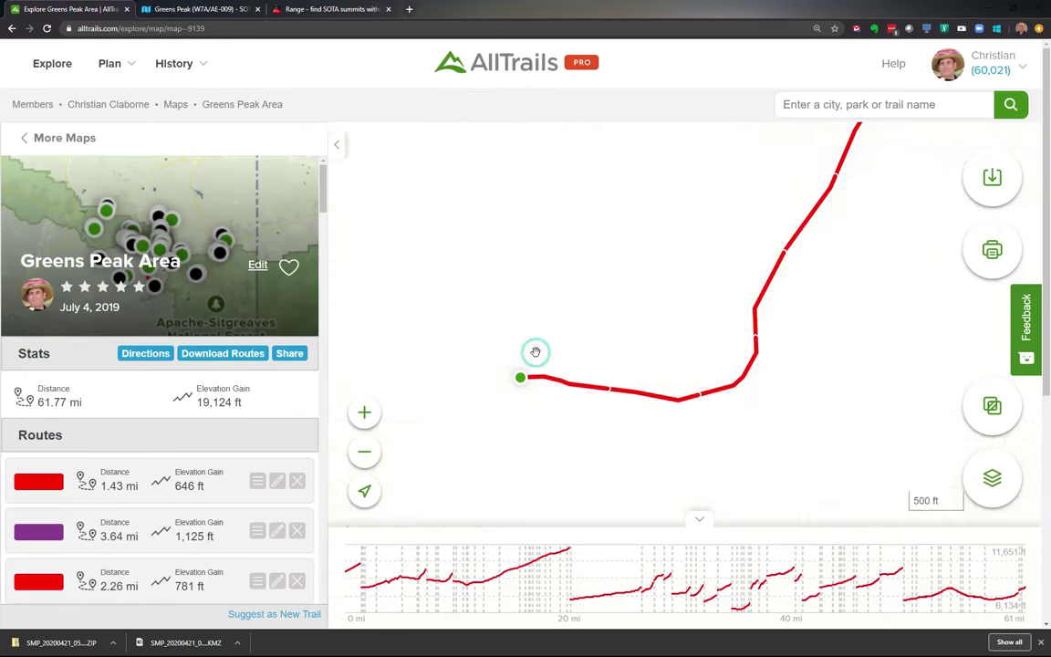
{"action": "left_click_drag", "start_coordinate": [834, 333], "coordinate": [725, 365]}
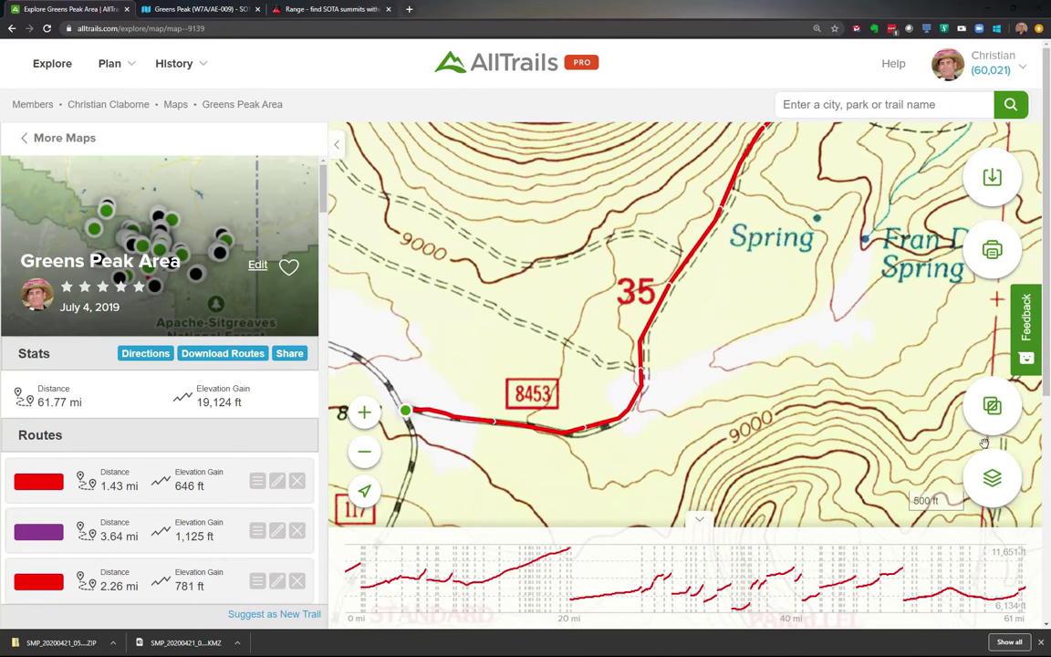
- Return to the AllTrails map layer and examine the bend in the Saint Peters Dome route at close range
{"action": "left_click", "coordinate": [992, 476]}
{"action": "left_click", "coordinate": [399, 301]}
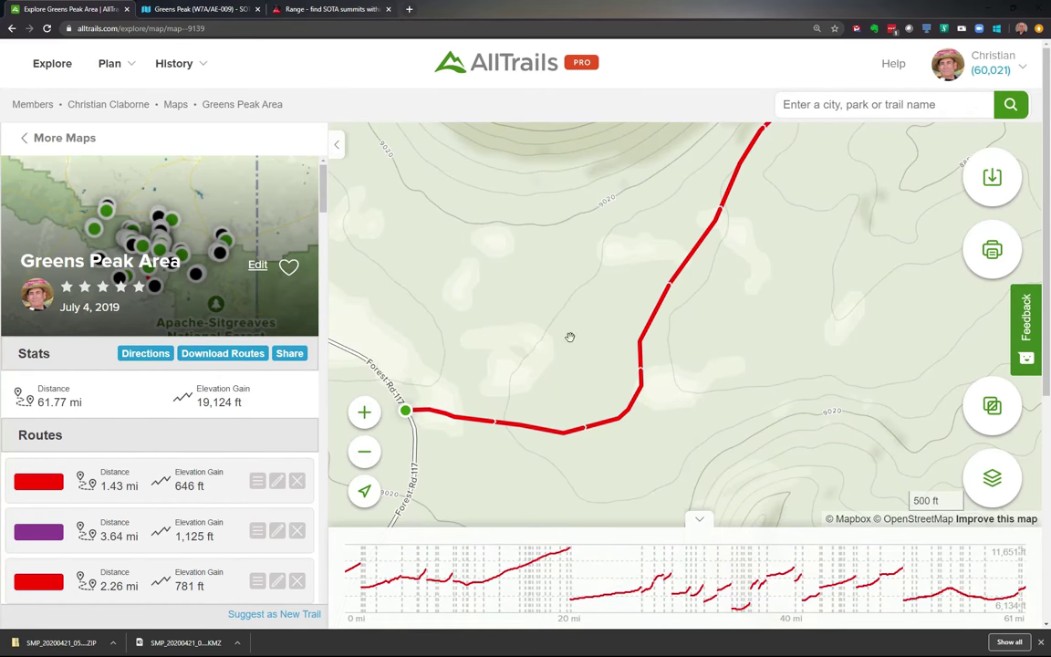
{"action": "scroll", "coordinate": [609, 315], "scroll_direction": "up", "scroll_amount": 5}
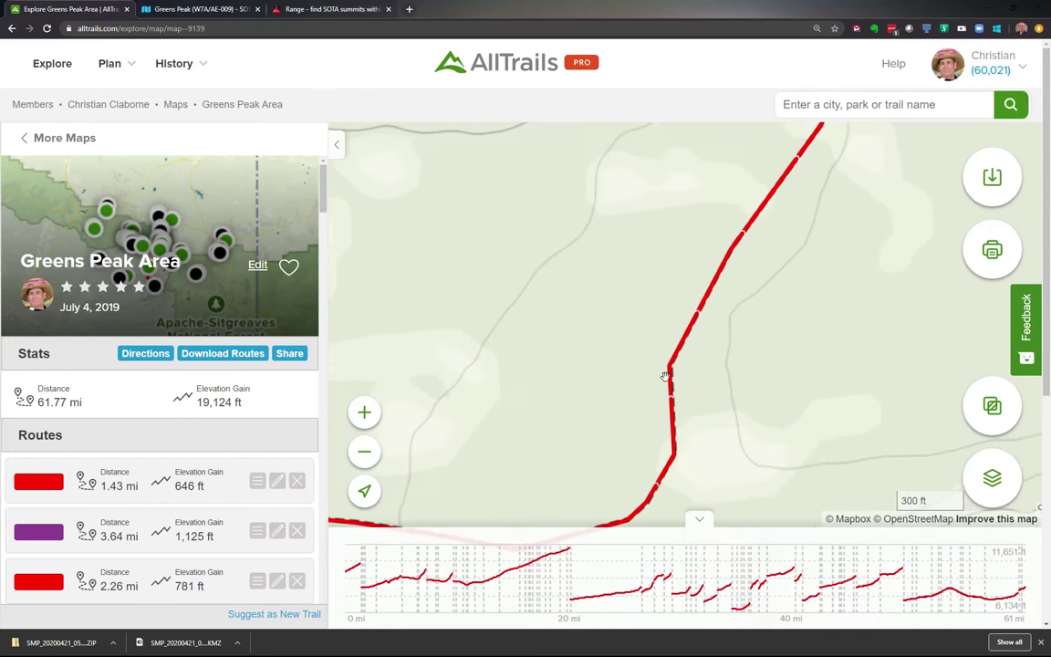
{"action": "scroll", "coordinate": [668, 383], "scroll_direction": "up", "scroll_amount": 2}
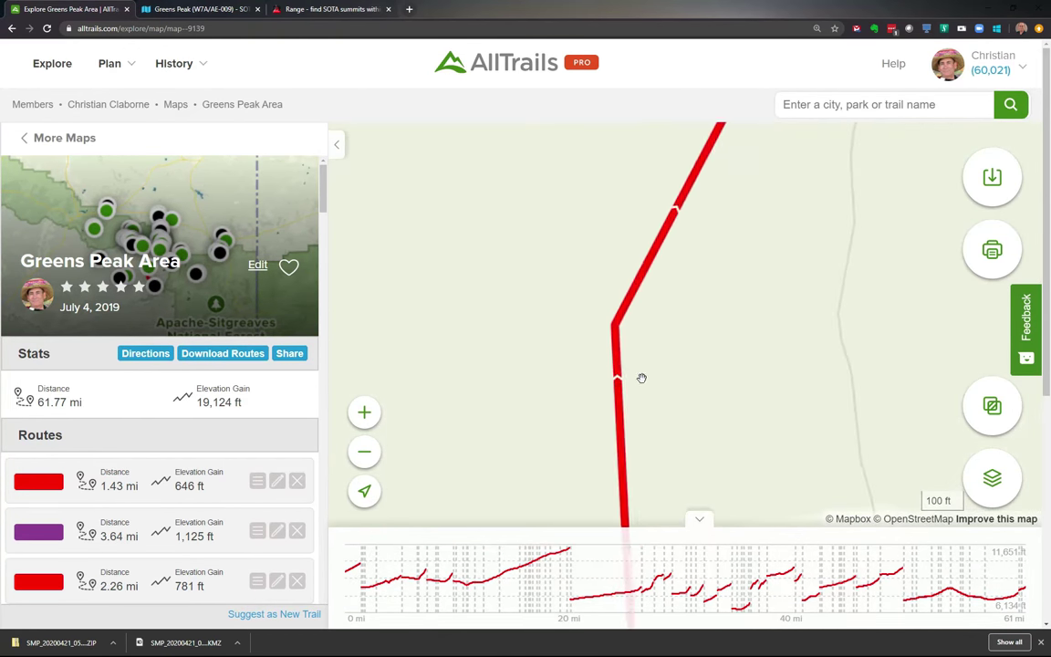
{"action": "left_click_drag", "start_coordinate": [746, 239], "coordinate": [661, 392]}
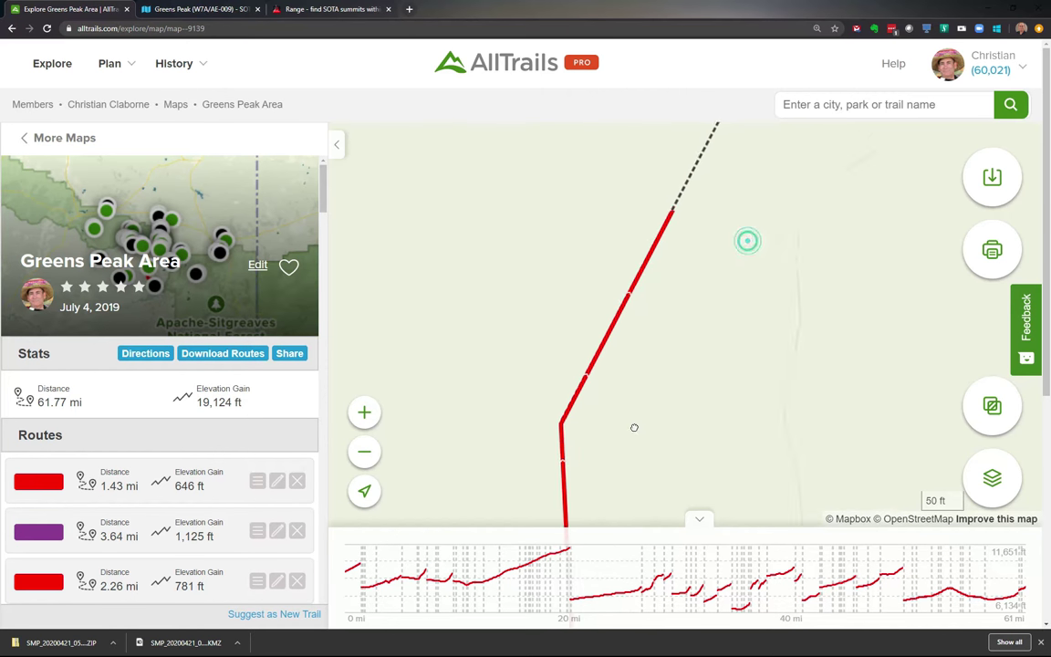
{"action": "scroll", "coordinate": [724, 294], "scroll_direction": "down", "scroll_amount": 2}
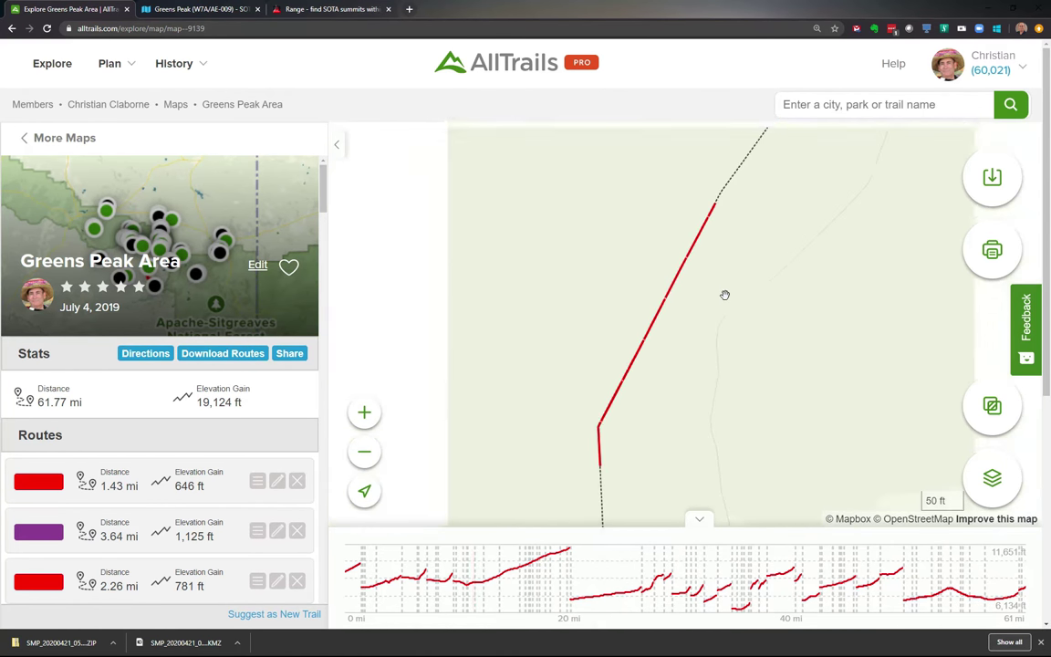
- Show the USGS topo layer again and compare the route with the mapped road from section 35 up to Saint Peters Dome
{"action": "left_click", "coordinate": [992, 477]}
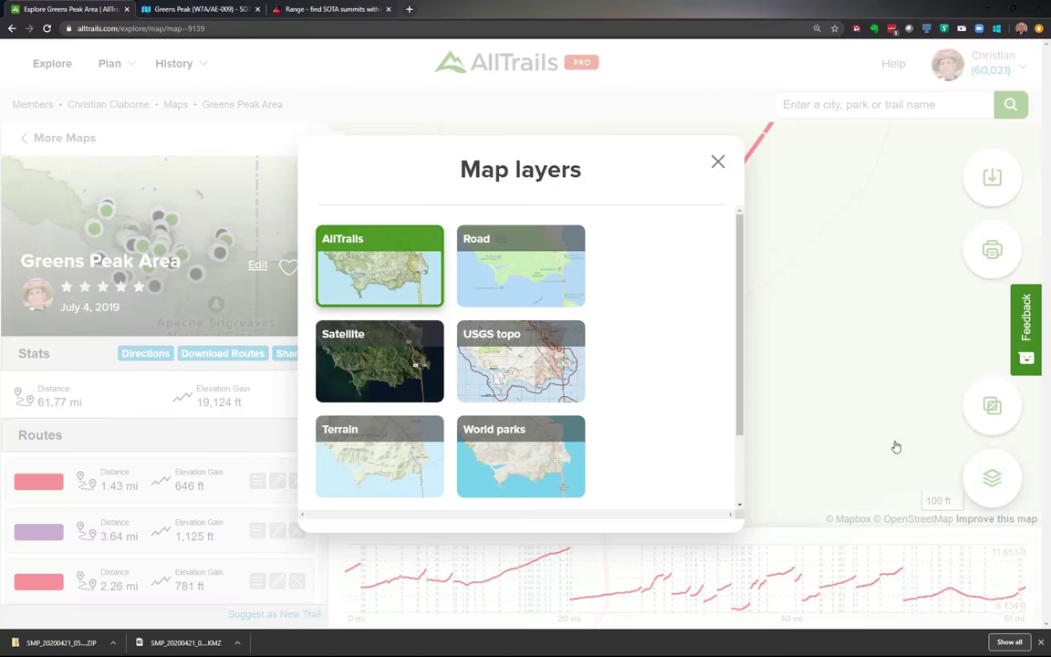
{"action": "left_click", "coordinate": [532, 353]}
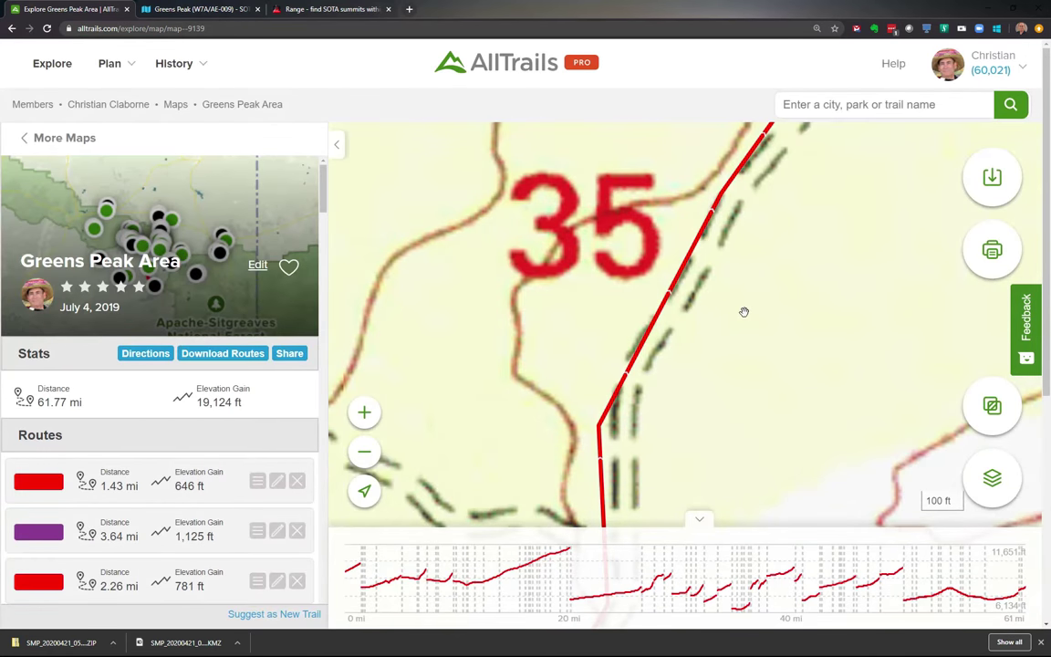
{"action": "scroll", "coordinate": [745, 312], "scroll_direction": "down", "scroll_amount": 5}
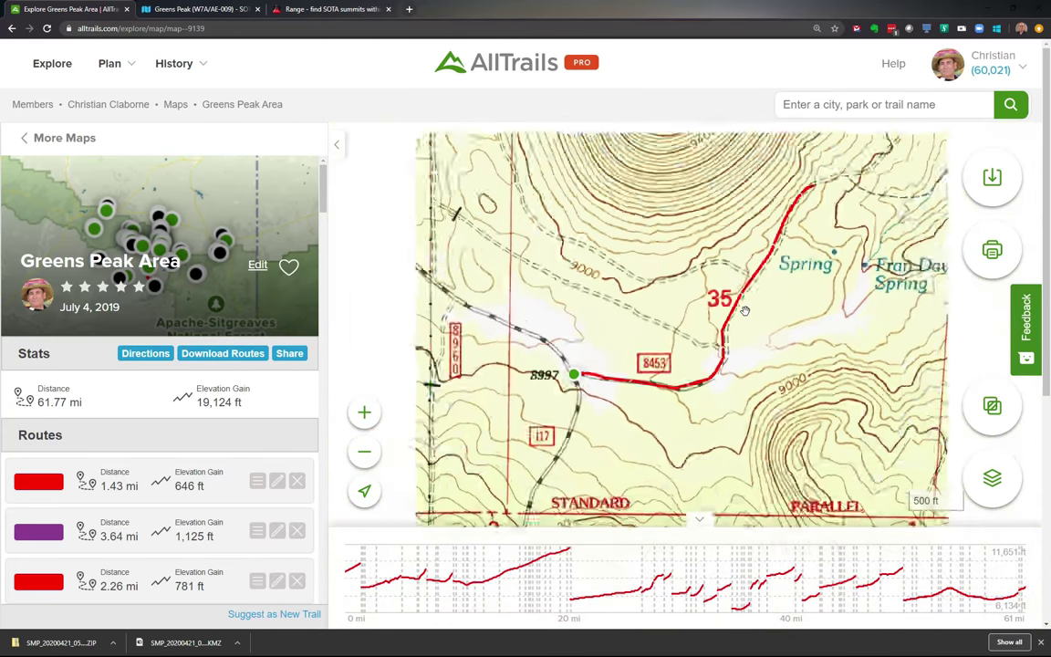
{"action": "left_click_drag", "start_coordinate": [744, 312], "coordinate": [585, 569]}
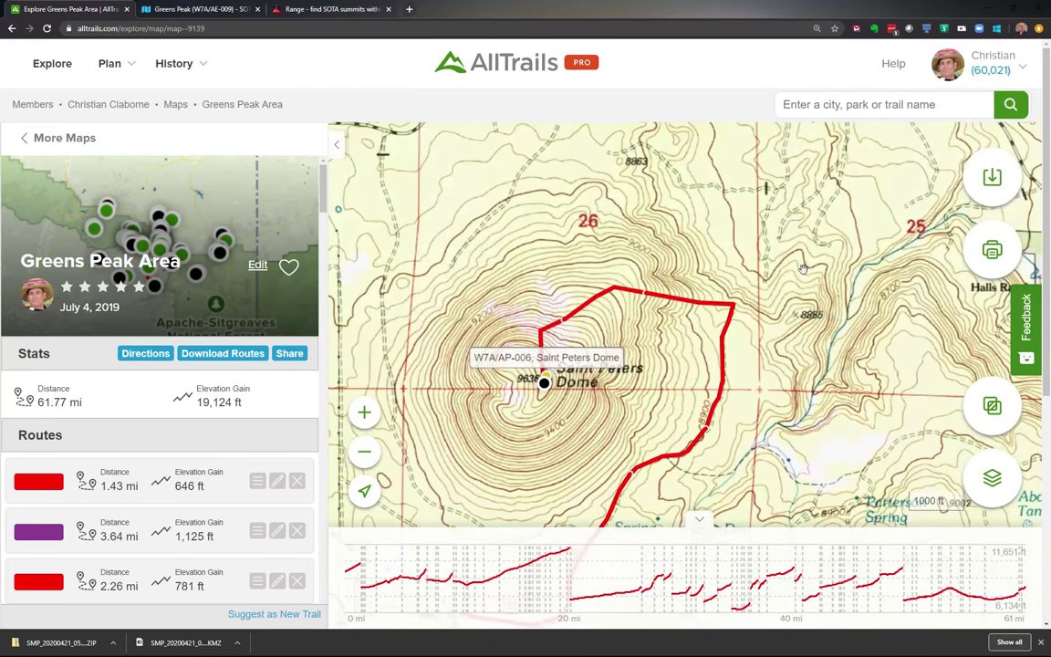
- Examine where the route leaves the road northeast of Saint Peters Dome and trace its climb to the summit
{"action": "scroll", "coordinate": [748, 314], "scroll_direction": "up", "scroll_amount": 3}
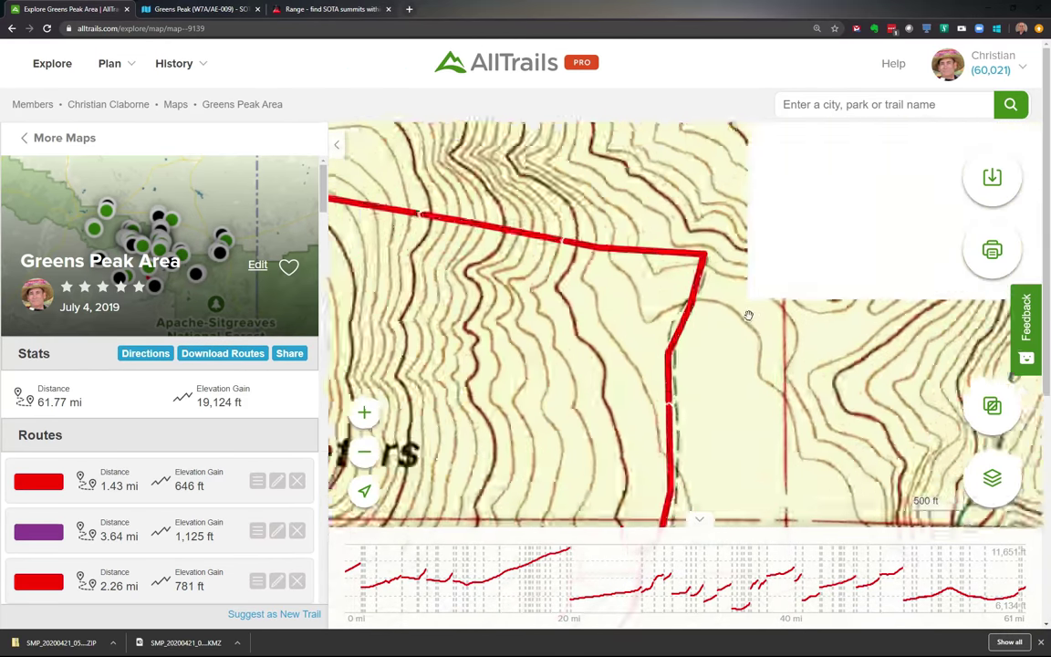
{"action": "scroll", "coordinate": [702, 258], "scroll_direction": "up", "scroll_amount": 2}
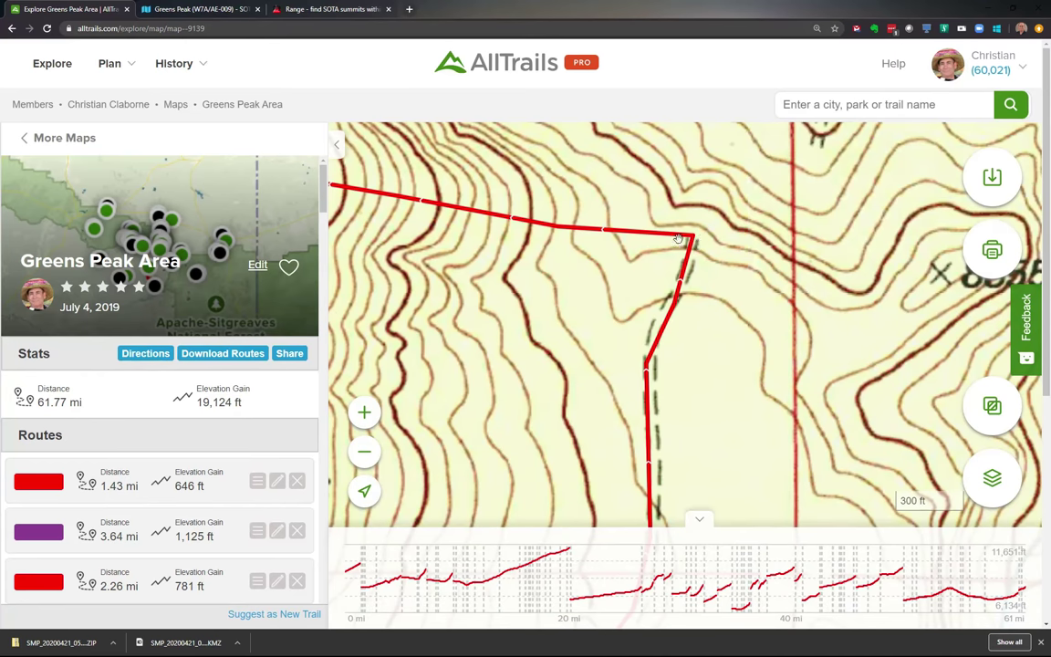
{"action": "left_click_drag", "start_coordinate": [485, 272], "coordinate": [679, 472]}
{"action": "scroll", "coordinate": [605, 375], "scroll_direction": "down", "scroll_amount": 2}
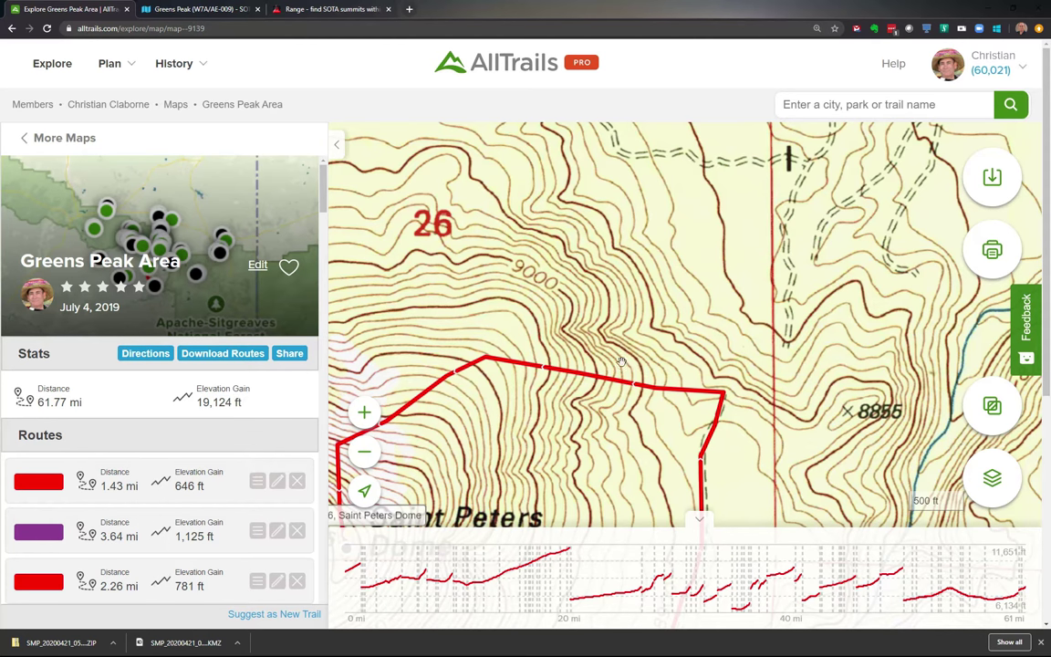
{"action": "left_click_drag", "start_coordinate": [484, 457], "coordinate": [539, 270]}
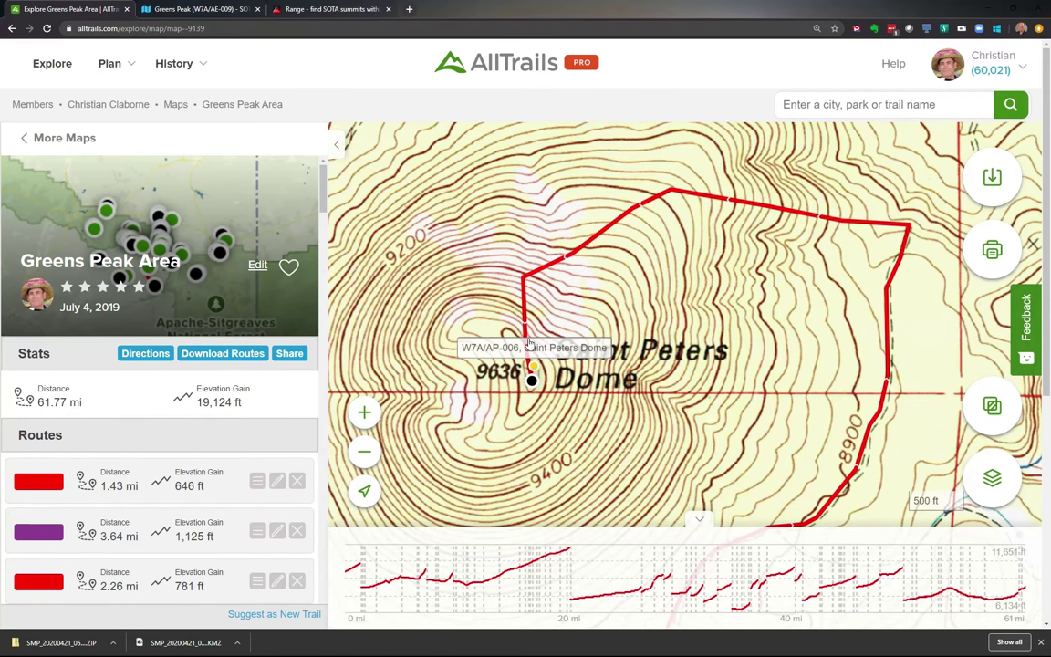
{"action": "scroll", "coordinate": [634, 293], "scroll_direction": "down", "scroll_amount": 1}
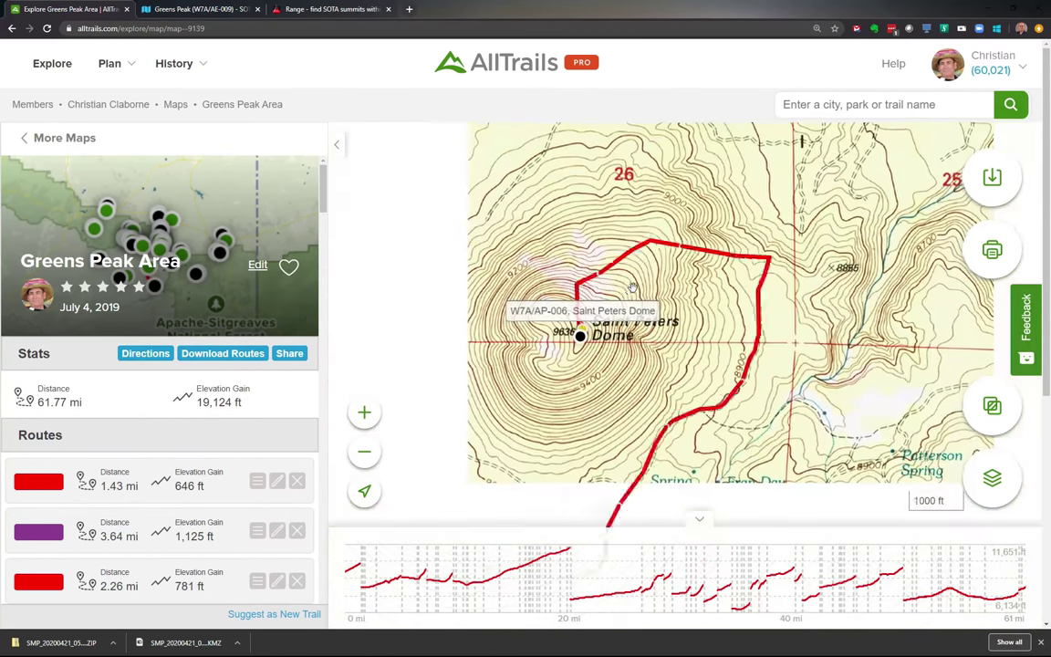
- Review the routes to W7A/AP-014, Whiting Knoll and W7A/AE-026, Cerro Trigo on the USGS topo map
{"action": "scroll", "coordinate": [635, 295], "scroll_direction": "down", "scroll_amount": 1}
{"action": "left_click_drag", "start_coordinate": [636, 295], "coordinate": [725, 414]}
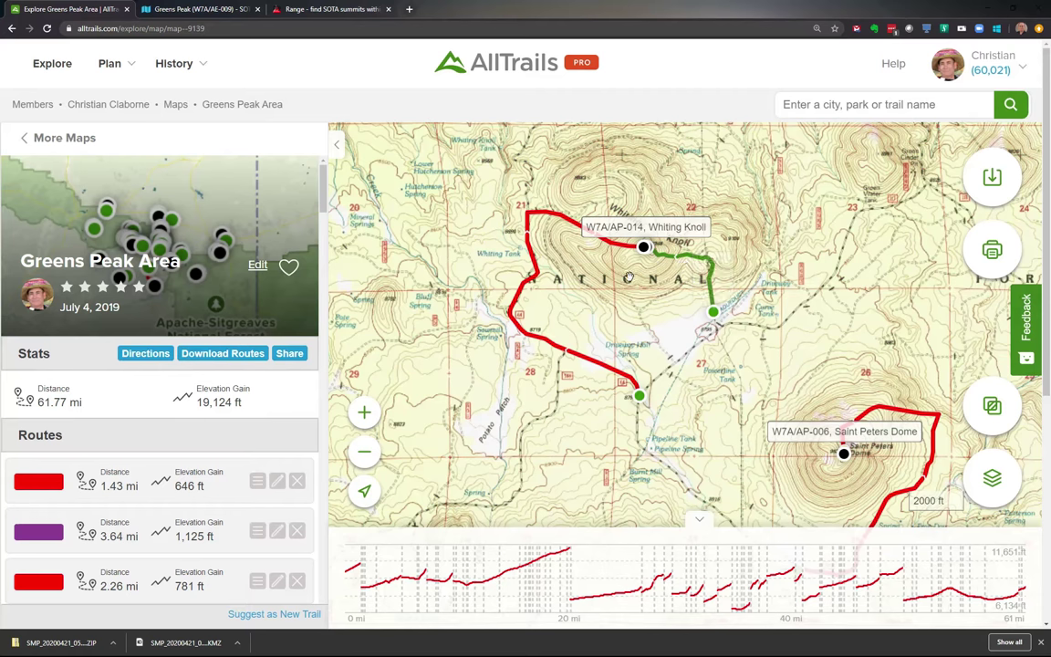
{"action": "scroll", "coordinate": [624, 295], "scroll_direction": "down", "scroll_amount": 3}
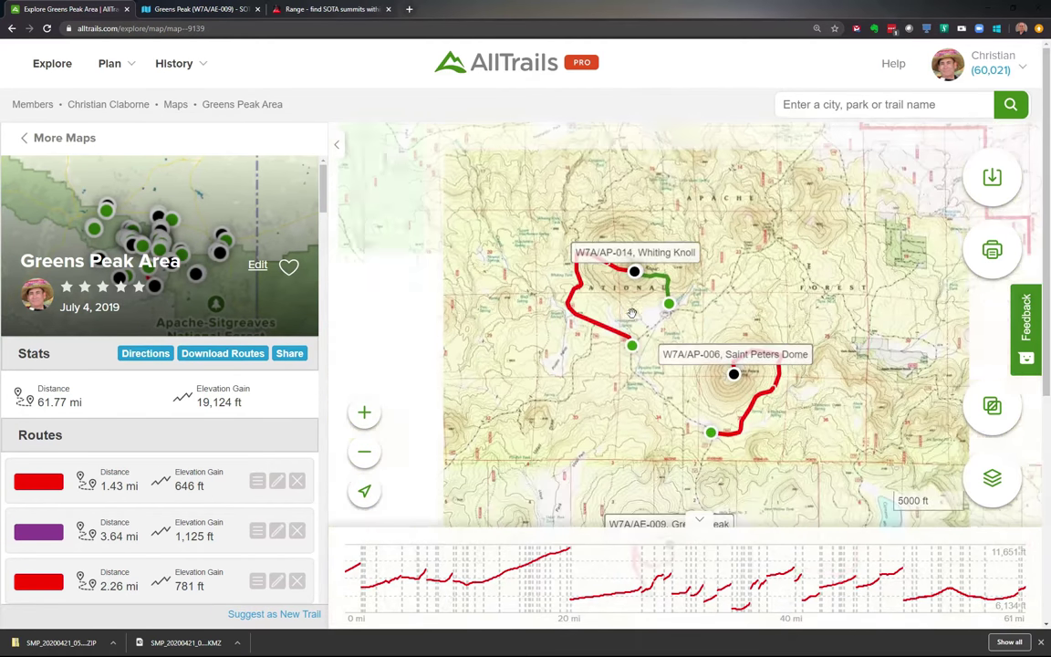
{"action": "left_click_drag", "start_coordinate": [623, 296], "coordinate": [500, 424]}
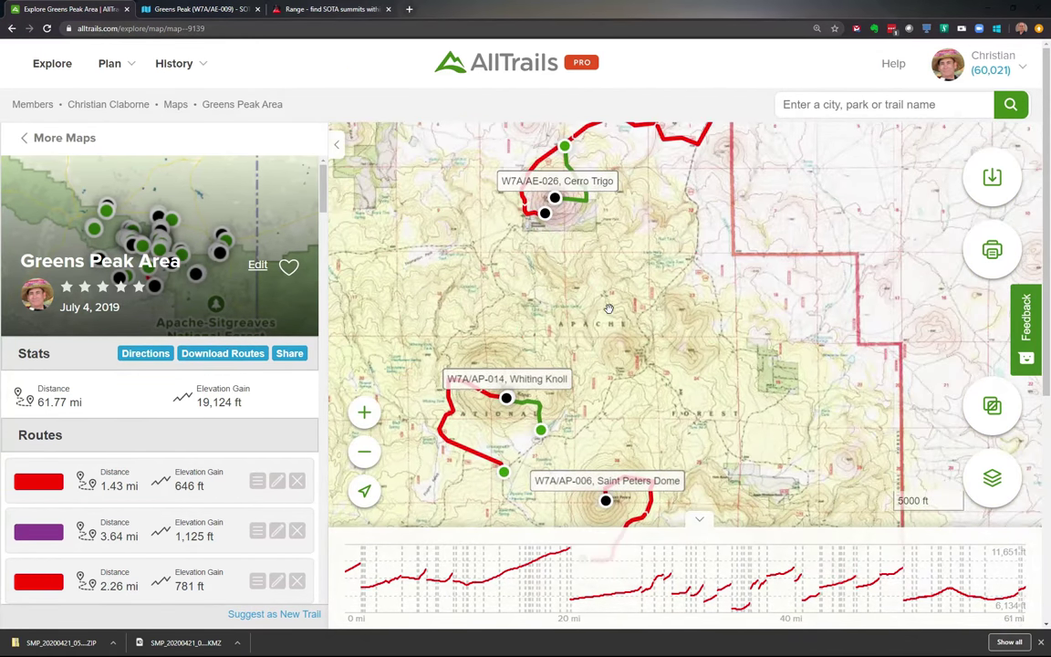
{"action": "left_click_drag", "start_coordinate": [608, 308], "coordinate": [659, 401]}
{"action": "scroll", "coordinate": [559, 315], "scroll_direction": "down", "scroll_amount": 1}
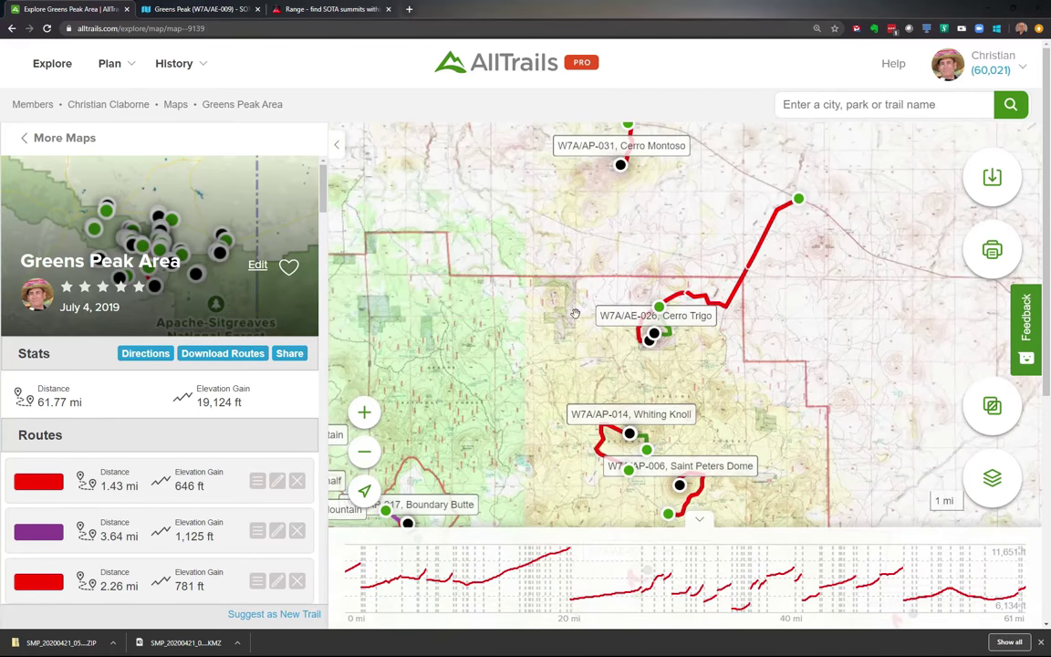
{"action": "mouse_move", "coordinate": [786, 214]}
{"action": "scroll", "coordinate": [636, 316], "scroll_direction": "up", "scroll_amount": 3}
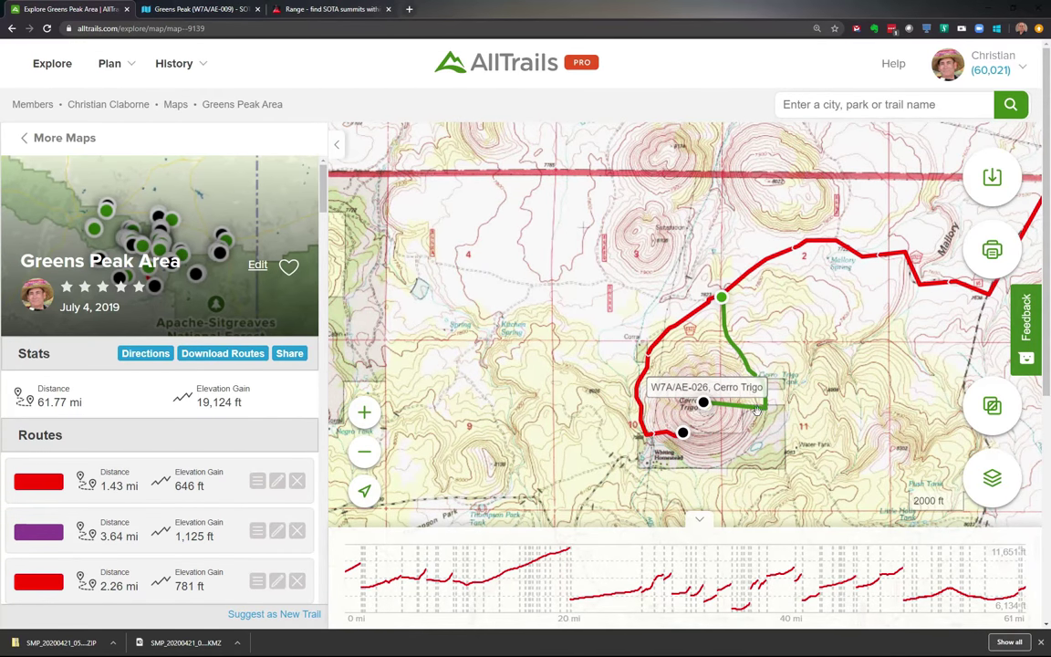
{"action": "scroll", "coordinate": [524, 359], "scroll_direction": "down", "scroll_amount": 3}
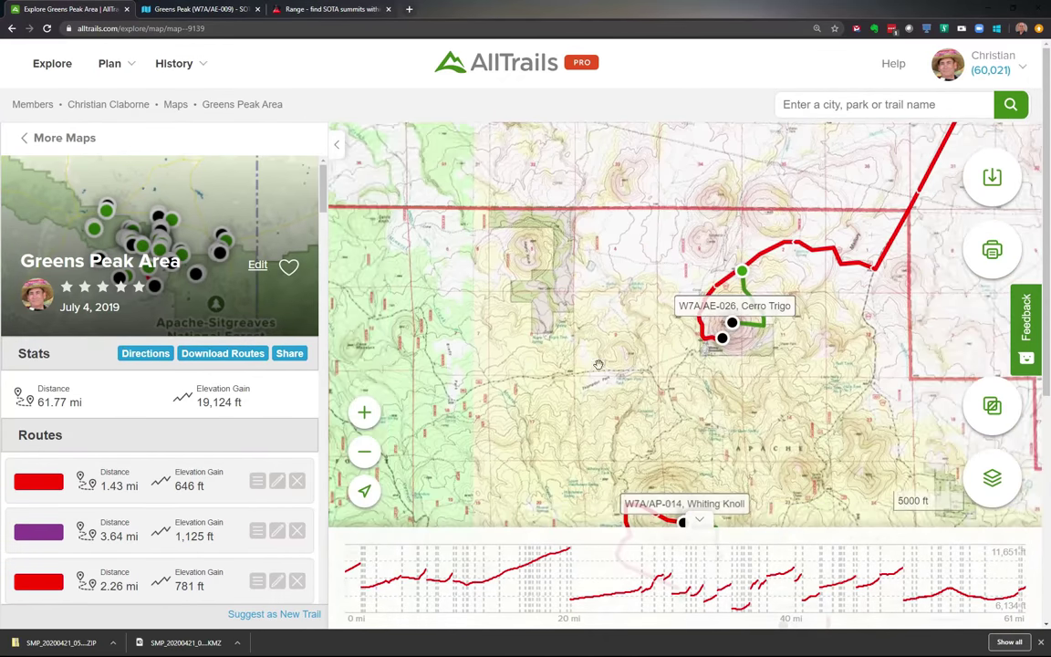
- Set the map layer to AllTrails and survey the summit waypoints and routes across the whole Greens Peak Area
{"action": "left_click", "coordinate": [991, 478]}
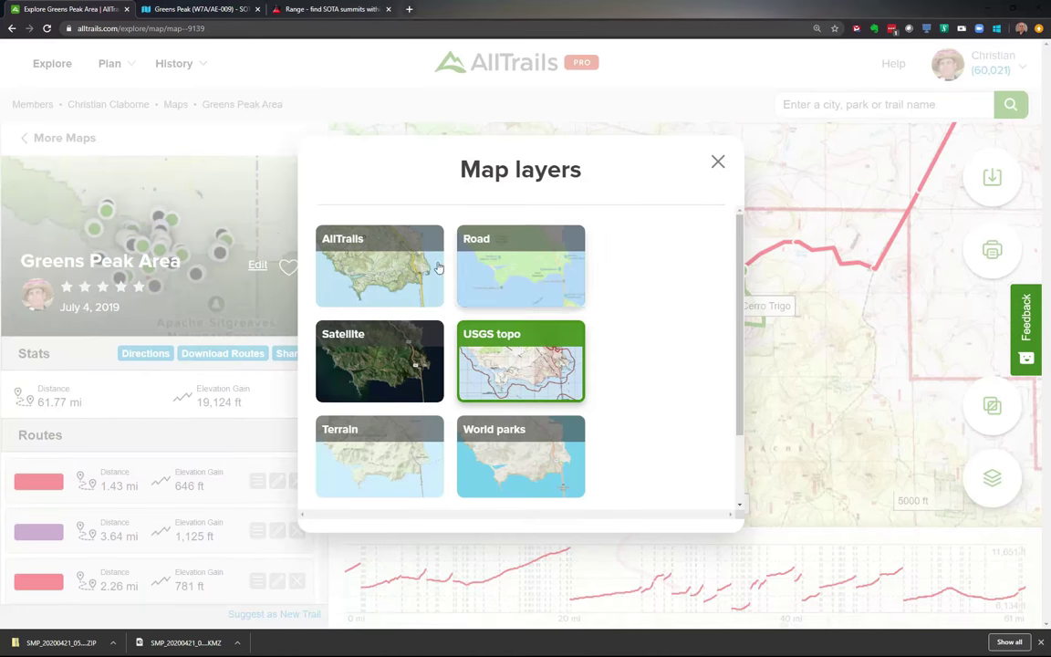
{"action": "left_click", "coordinate": [407, 272]}
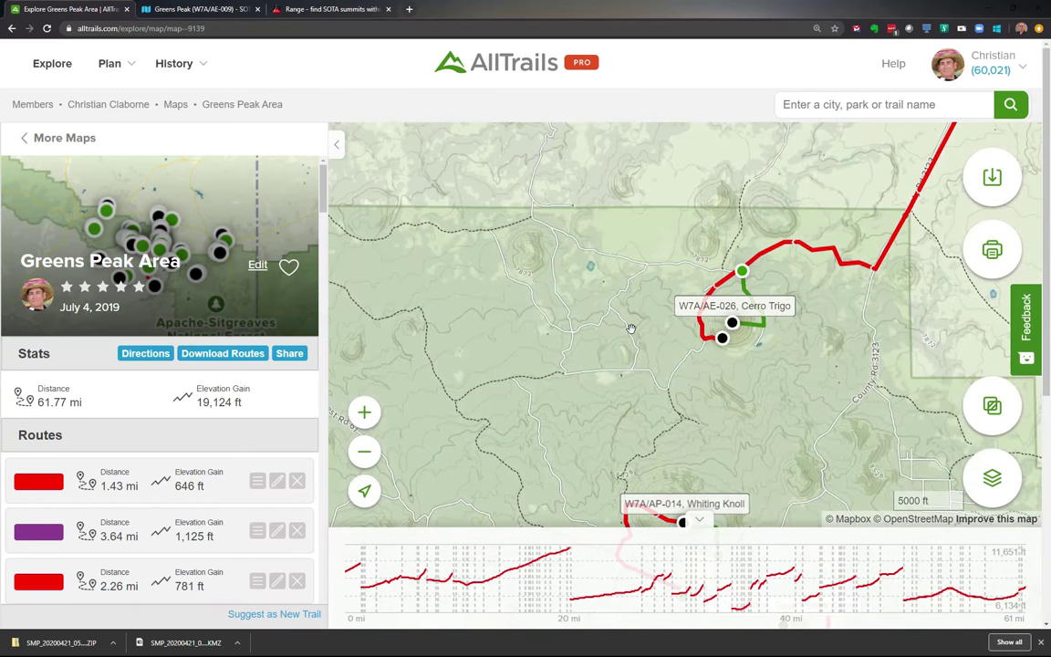
{"action": "scroll", "coordinate": [630, 329], "scroll_direction": "down", "scroll_amount": 3}
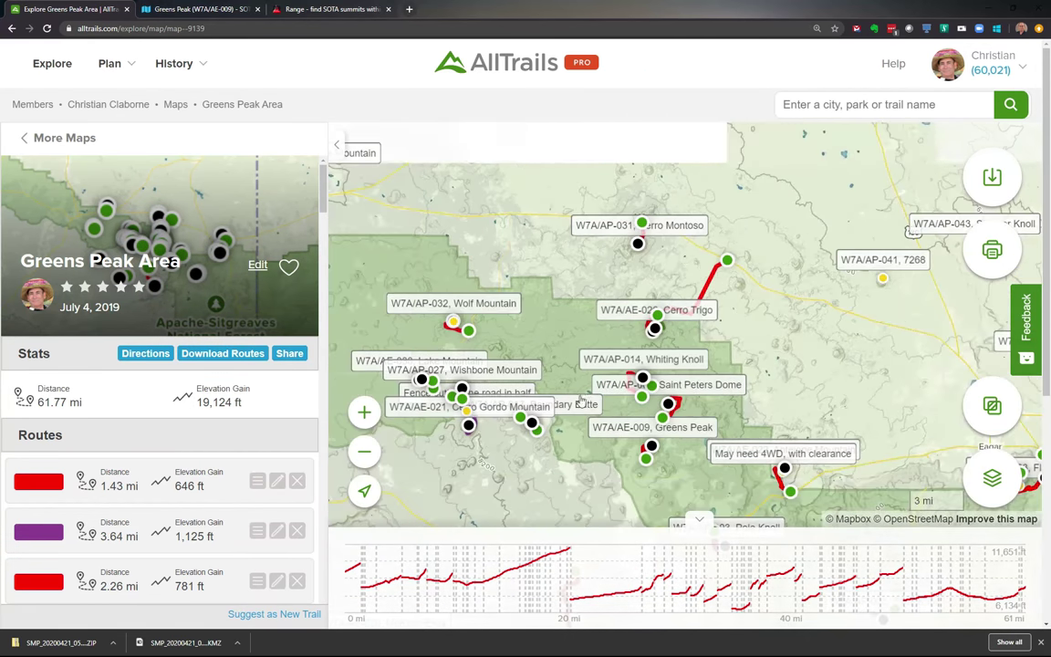
{"action": "left_click_drag", "start_coordinate": [482, 296], "coordinate": [643, 333]}
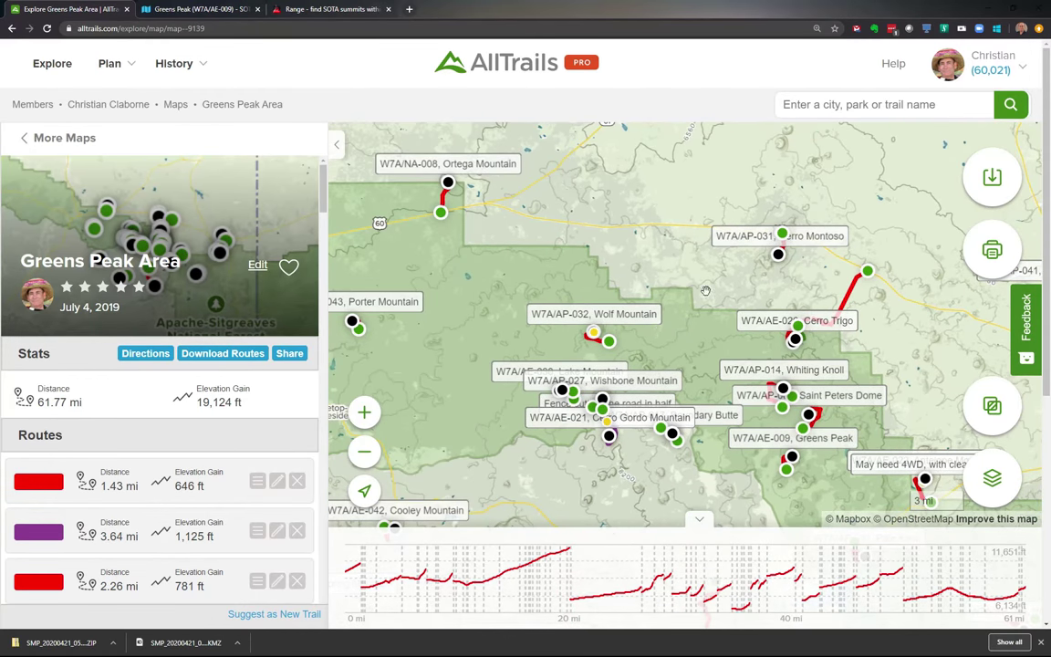
{"action": "scroll", "coordinate": [706, 306], "scroll_direction": "down", "scroll_amount": 2}
{"action": "scroll", "coordinate": [732, 394], "scroll_direction": "down", "scroll_amount": 2}
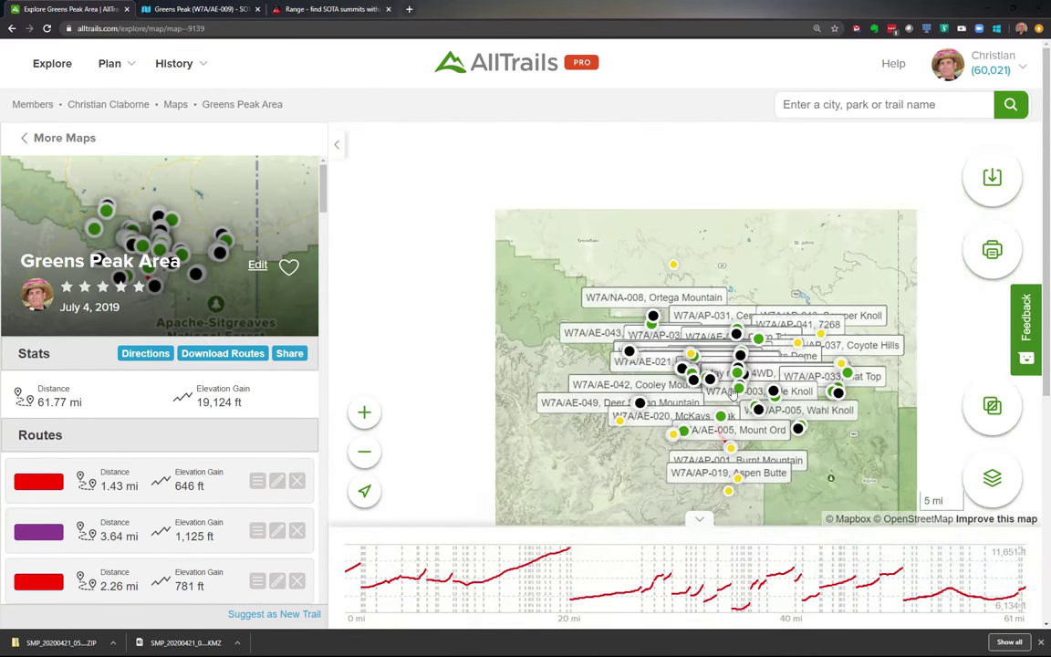
{"action": "scroll", "coordinate": [739, 385], "scroll_direction": "up", "scroll_amount": 2}
{"action": "scroll", "coordinate": [741, 374], "scroll_direction": "up", "scroll_amount": 2}
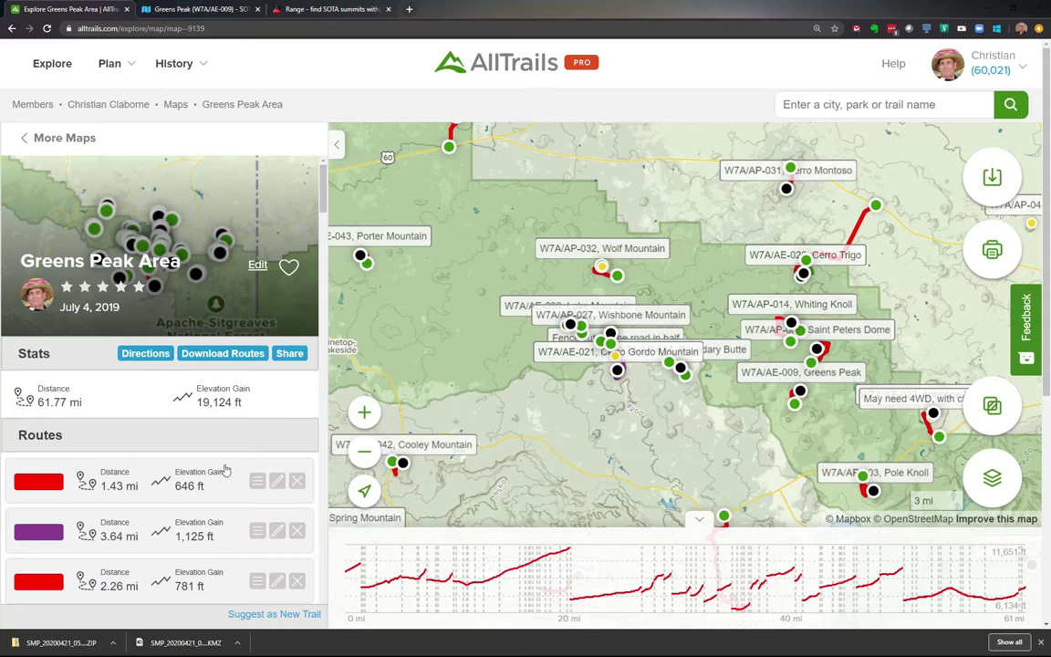
- Change the colour of the 6.4 mi route near Cerro Trigo to yellow and save the route
{"action": "scroll", "coordinate": [233, 421], "scroll_direction": "down", "scroll_amount": 5}
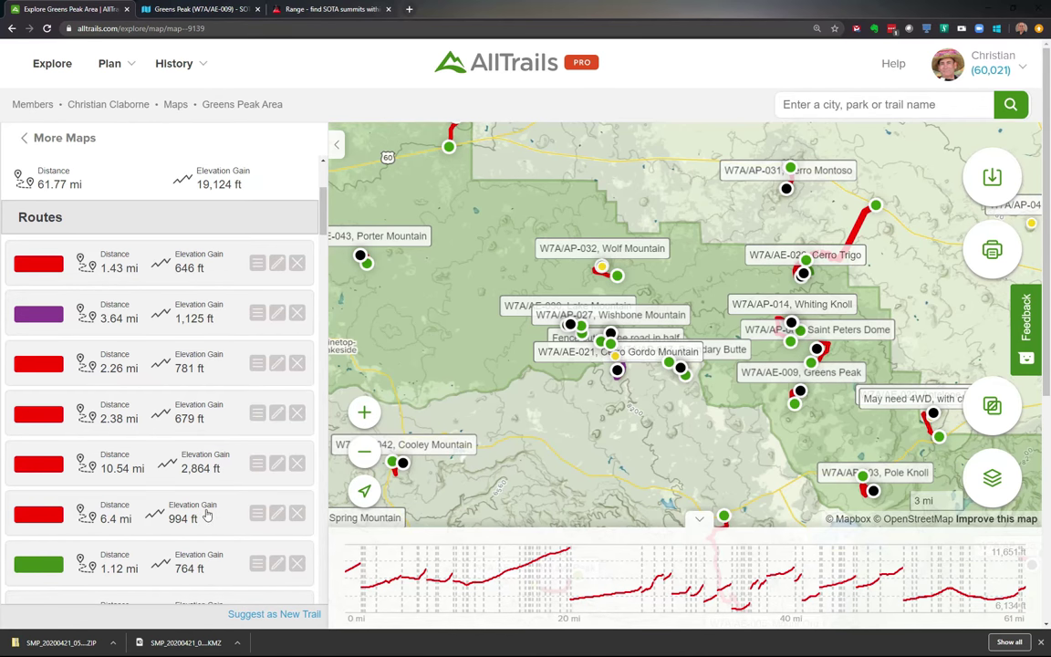
{"action": "left_click", "coordinate": [277, 514]}
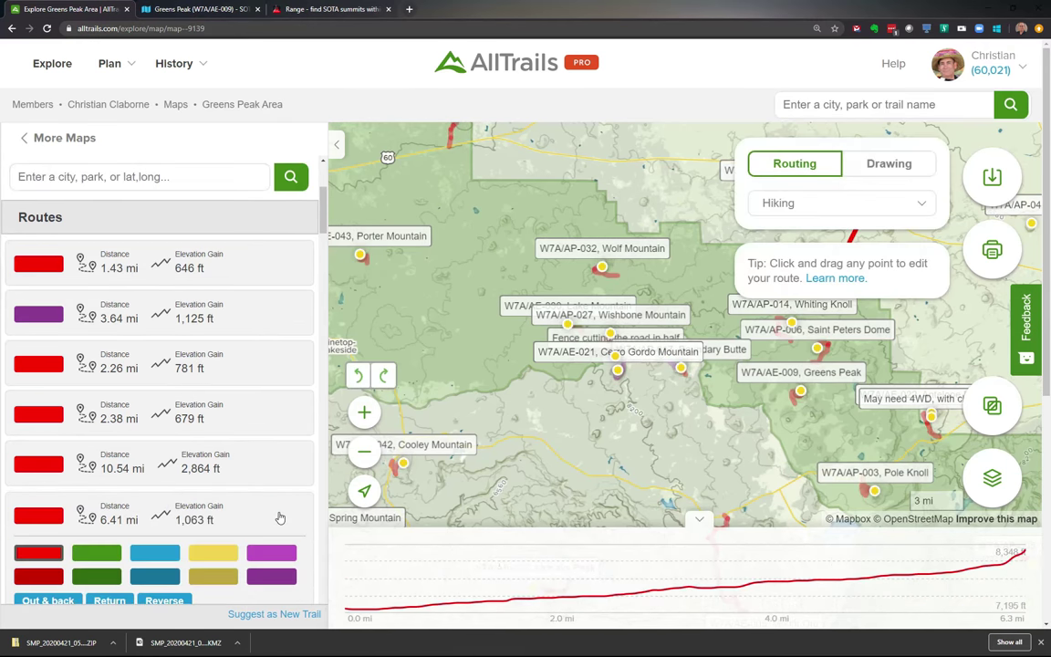
{"action": "left_click", "coordinate": [217, 556]}
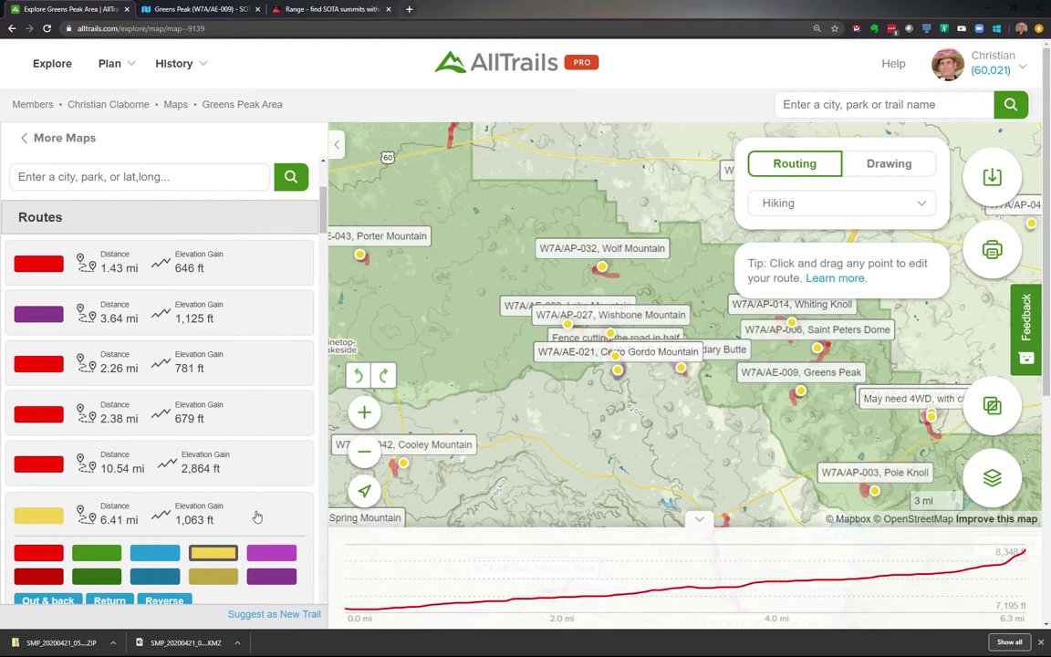
{"action": "scroll", "coordinate": [269, 494], "scroll_direction": "down", "scroll_amount": 2}
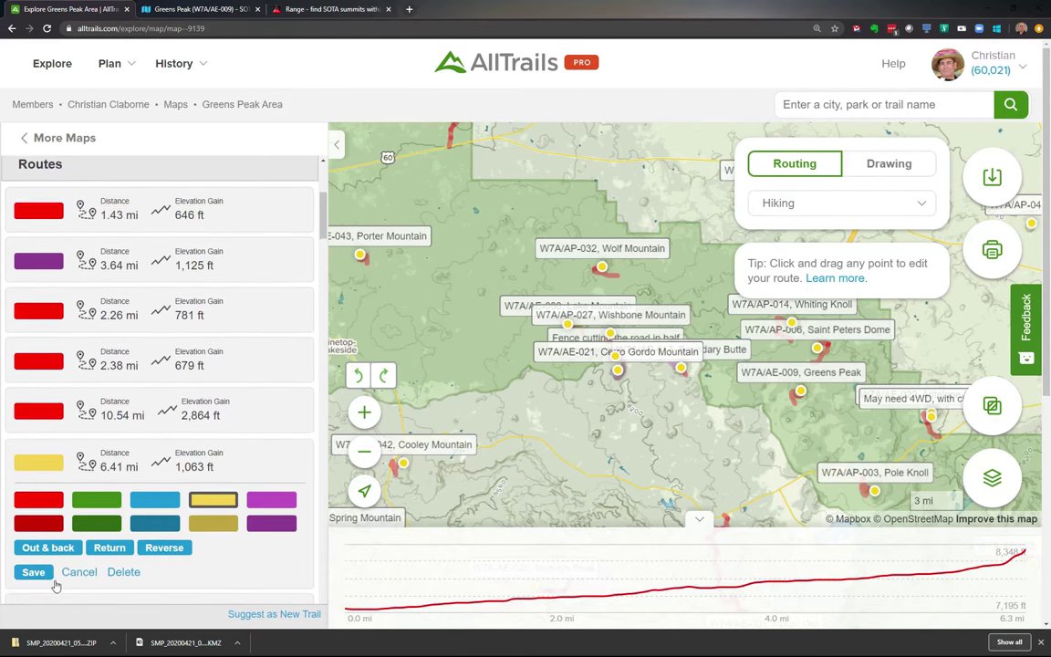
{"action": "left_click", "coordinate": [32, 570]}
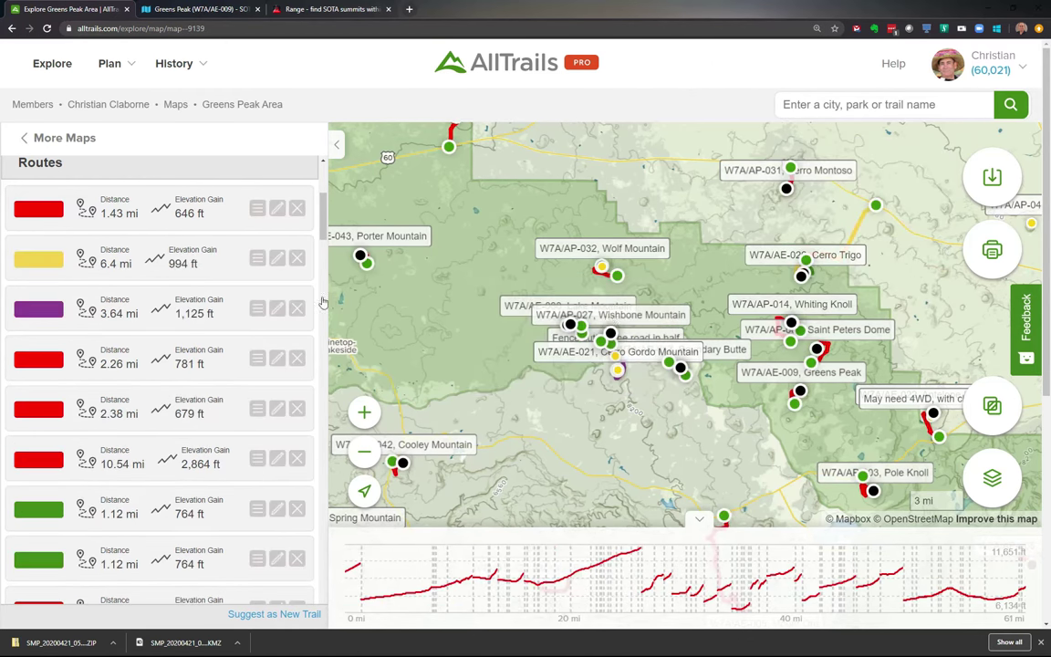
- Review the map's route list and locate the Mount Ord, Greens Peak, McKays Peak and Cerro Gordo Mountain waypoints on the map
{"action": "scroll", "coordinate": [233, 274], "scroll_direction": "up", "scroll_amount": 3}
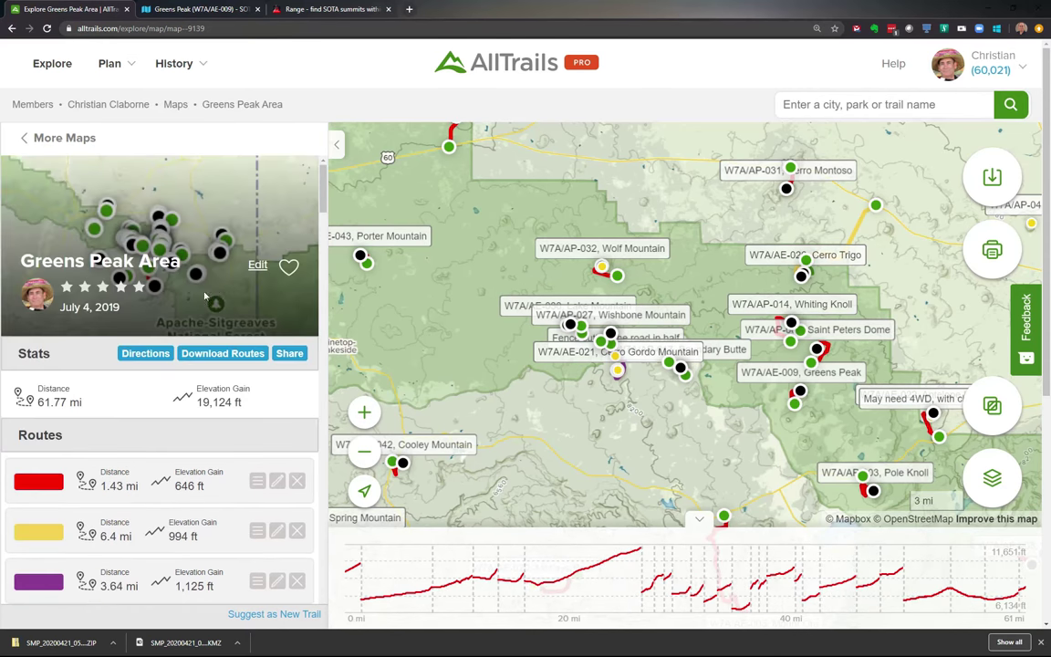
{"action": "scroll", "coordinate": [287, 393], "scroll_direction": "down", "scroll_amount": 5}
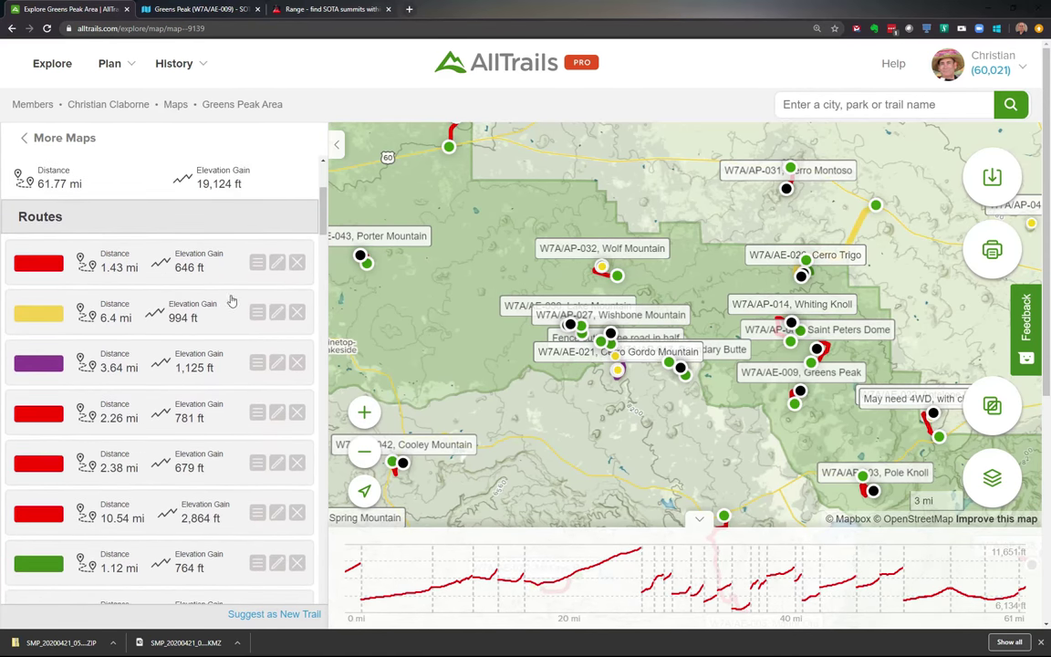
{"action": "scroll", "coordinate": [232, 304], "scroll_direction": "down", "scroll_amount": 6}
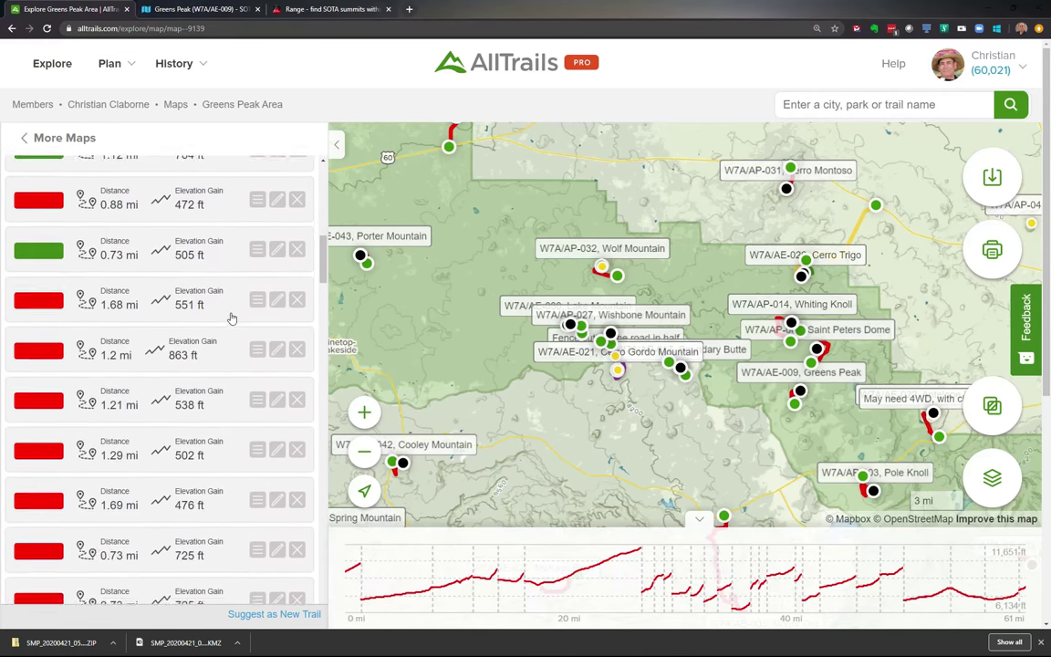
{"action": "scroll", "coordinate": [220, 268], "scroll_direction": "down", "scroll_amount": 5}
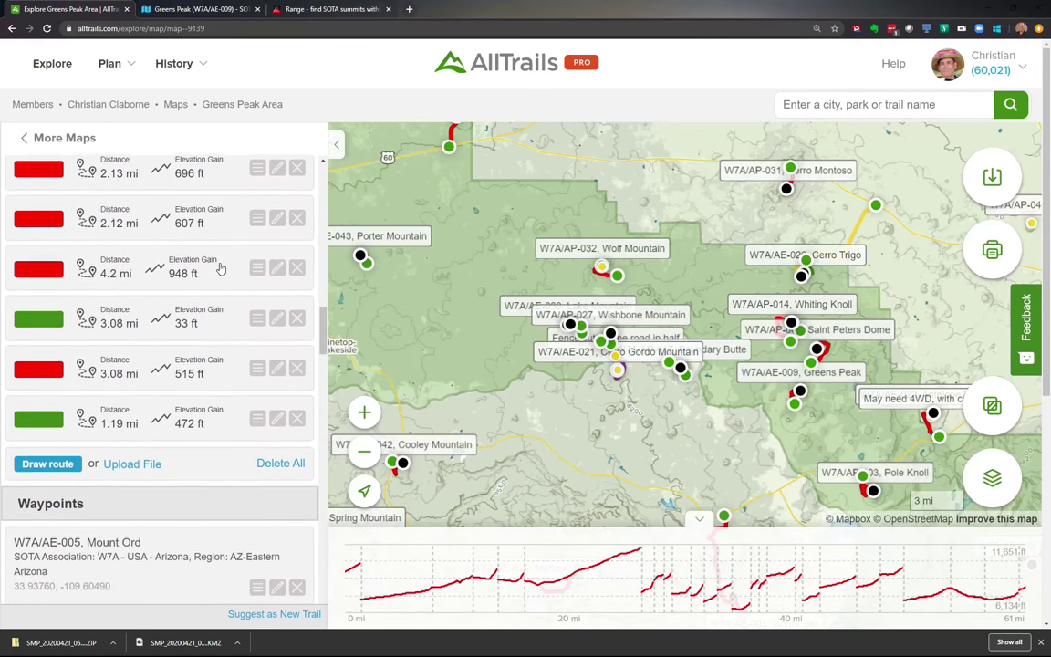
{"action": "scroll", "coordinate": [220, 268], "scroll_direction": "down", "scroll_amount": 5}
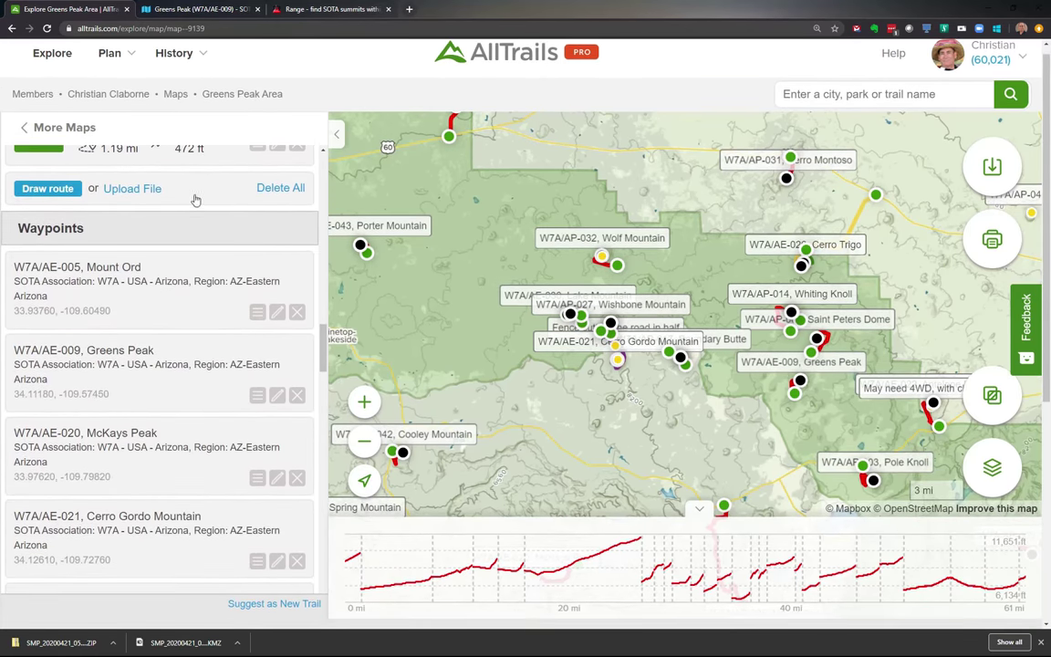
{"action": "left_click", "coordinate": [187, 304]}
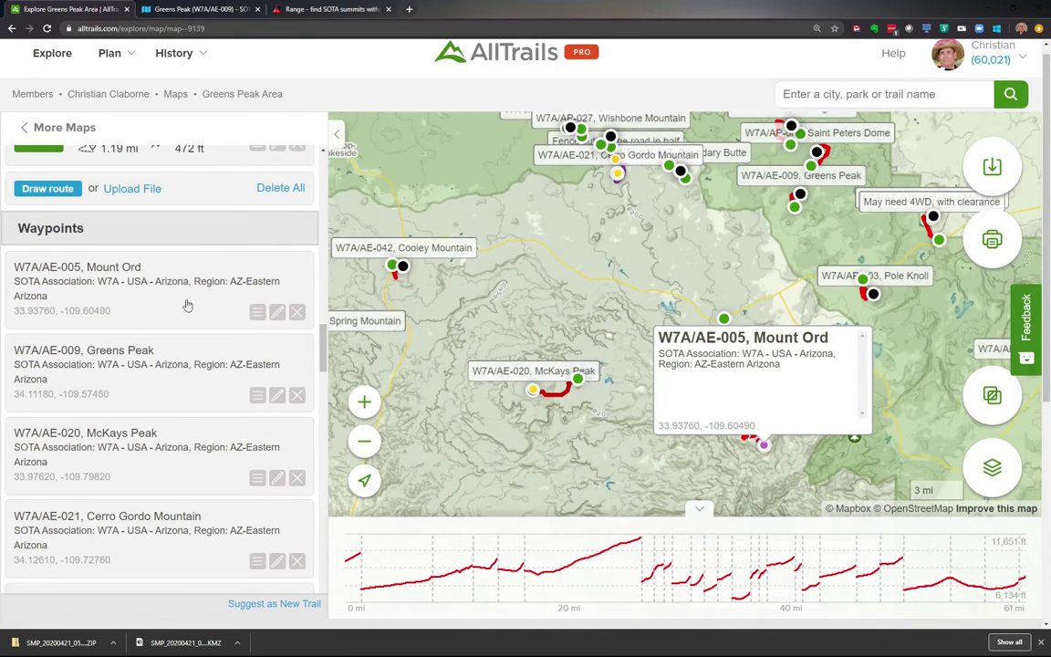
{"action": "left_click", "coordinate": [185, 379]}
{"action": "left_click", "coordinate": [167, 454]}
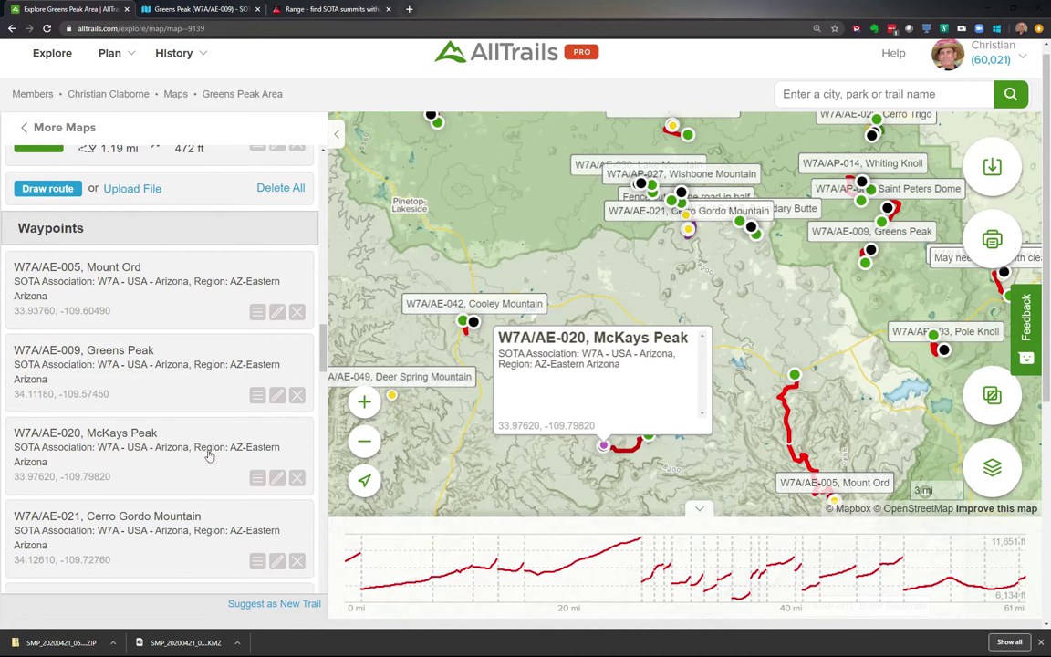
{"action": "left_click", "coordinate": [165, 546]}
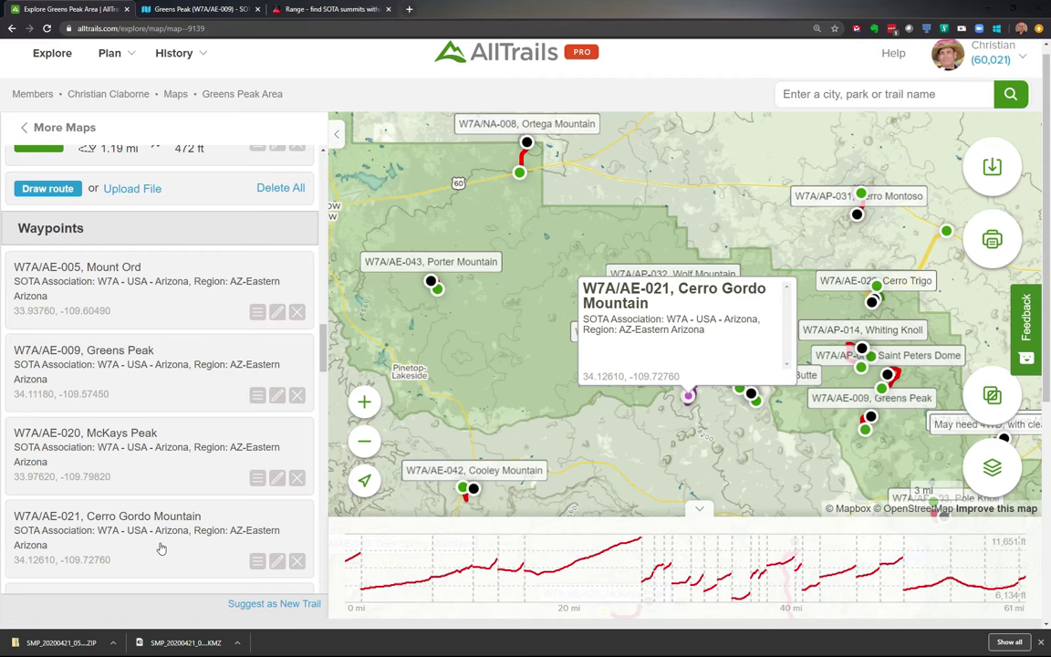
{"action": "left_click", "coordinate": [252, 448]}
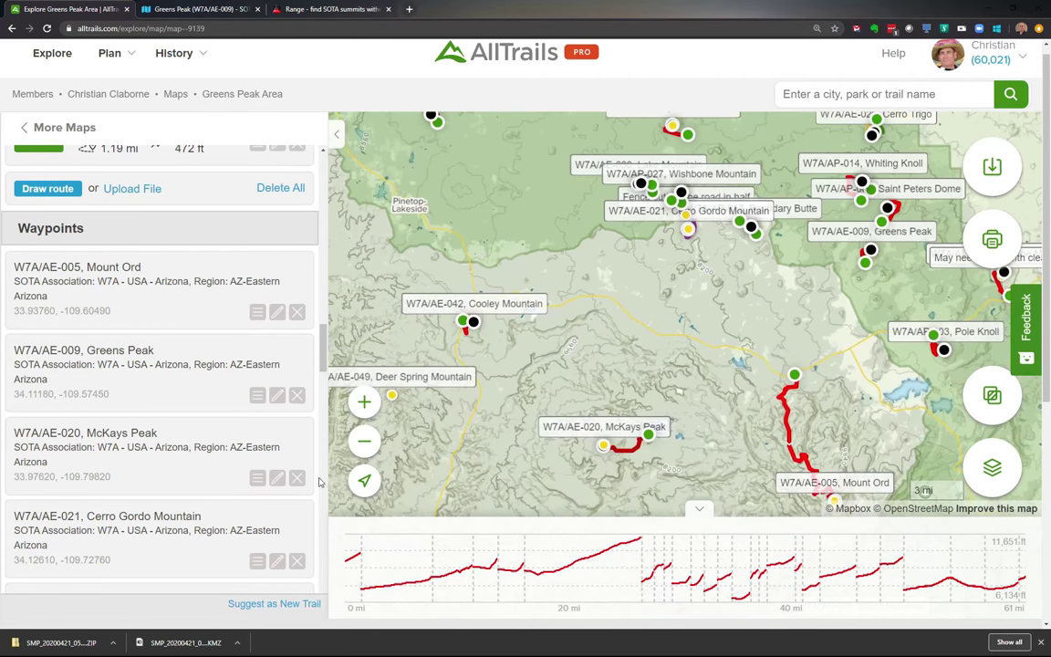
- Locate Saint Peters Dome from the waypoint list and examine the start points of the routes to it and to Whiting Knoll
{"action": "scroll", "coordinate": [321, 484], "scroll_direction": "down", "scroll_amount": 10}
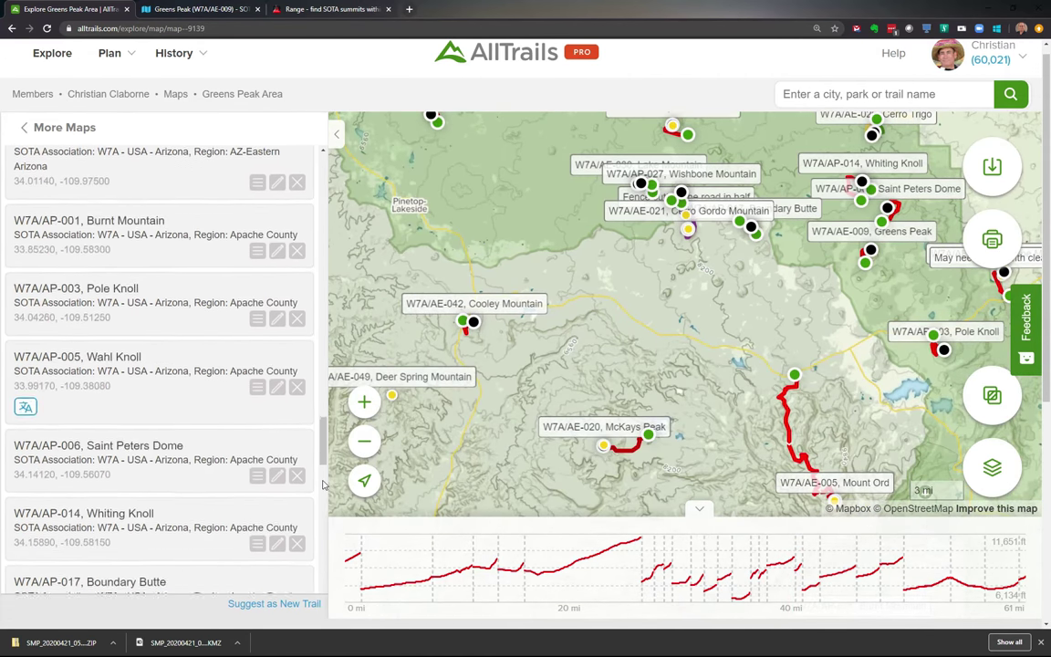
{"action": "left_click", "coordinate": [141, 451]}
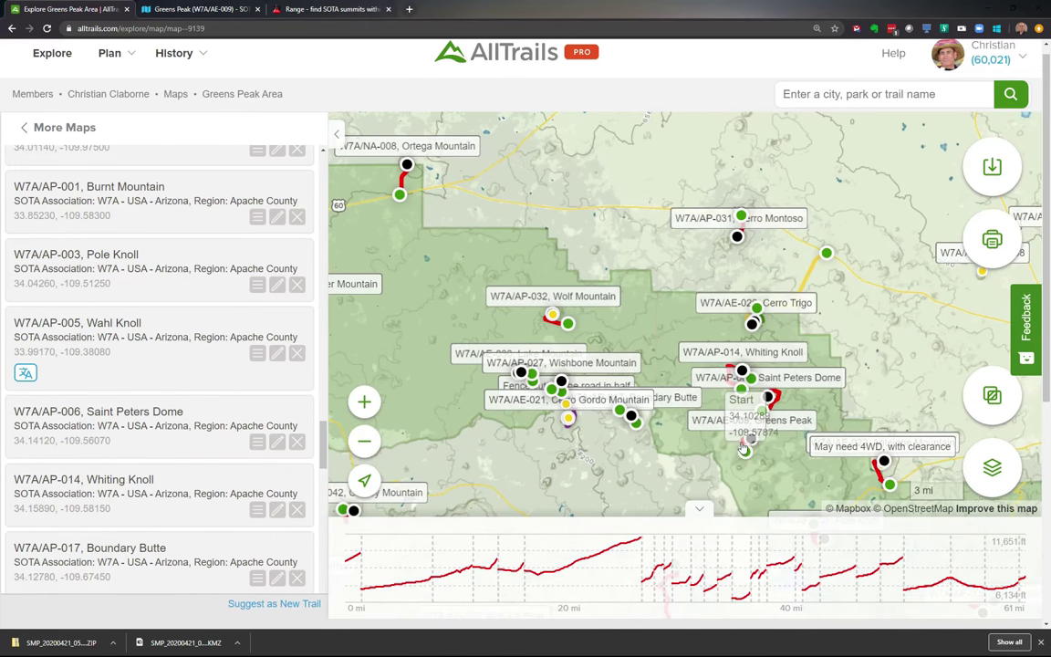
{"action": "scroll", "coordinate": [680, 374], "scroll_direction": "up", "scroll_amount": 5}
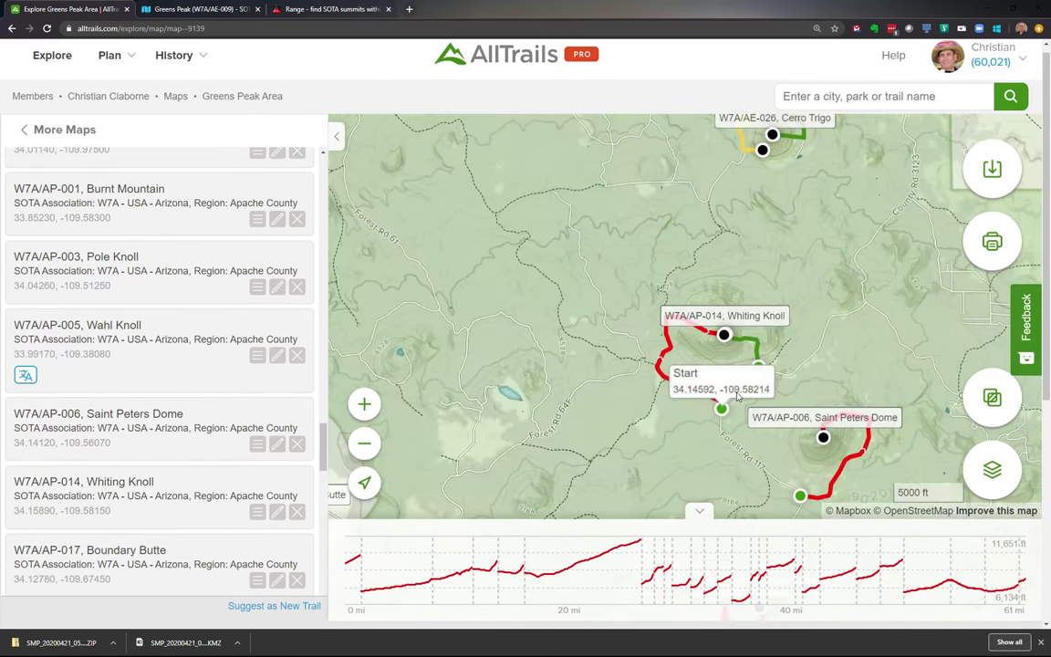
{"action": "left_click_drag", "start_coordinate": [874, 359], "coordinate": [837, 275]}
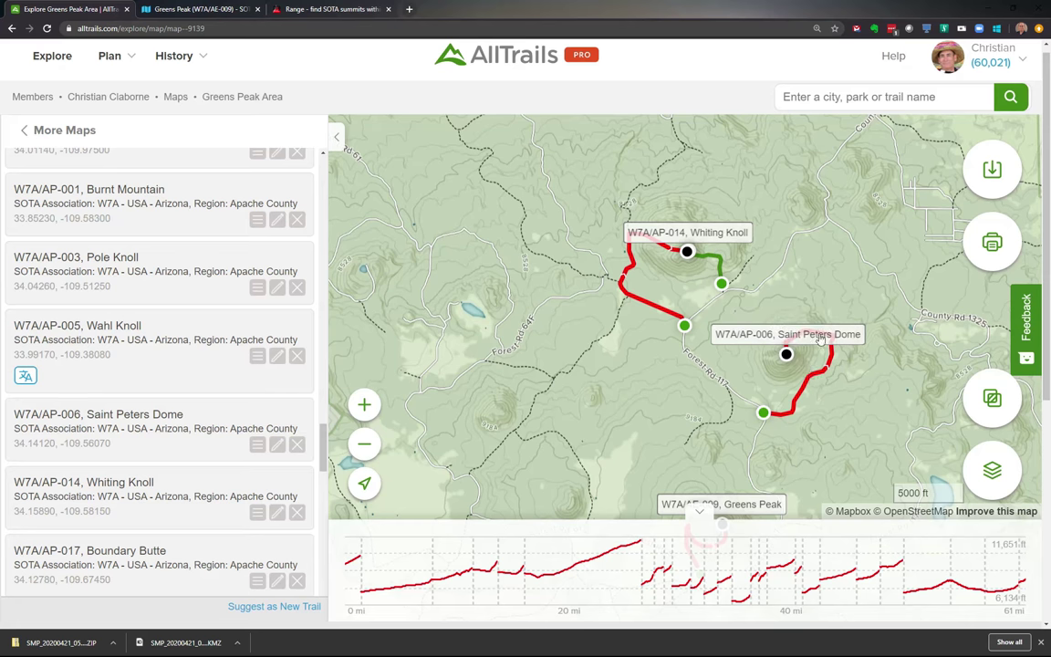
{"action": "mouse_move", "coordinate": [695, 330]}
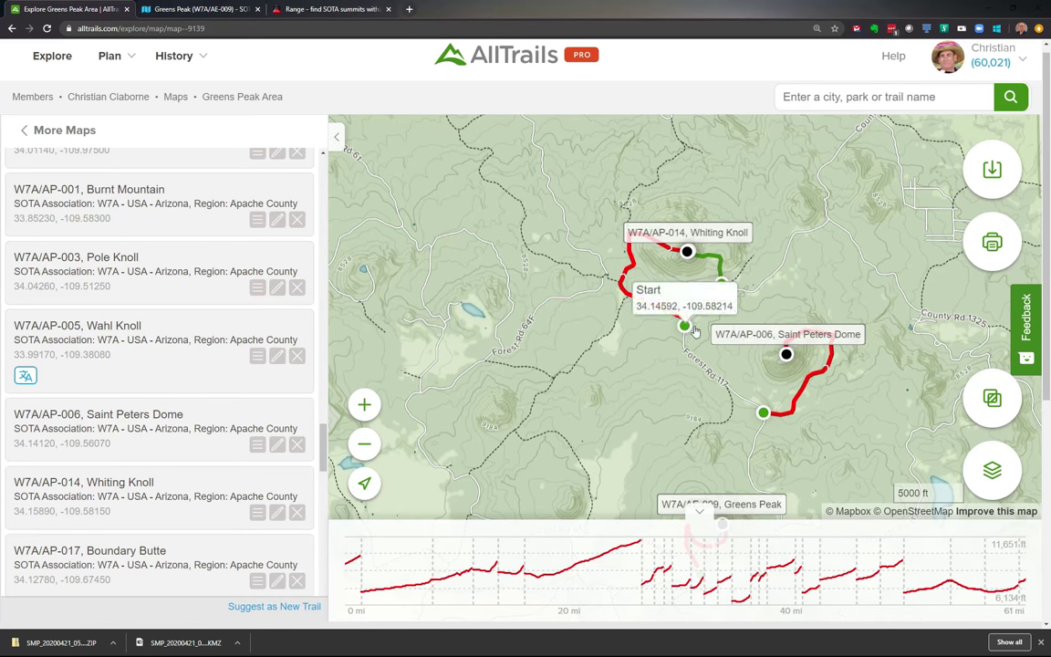
{"action": "mouse_move", "coordinate": [721, 287]}
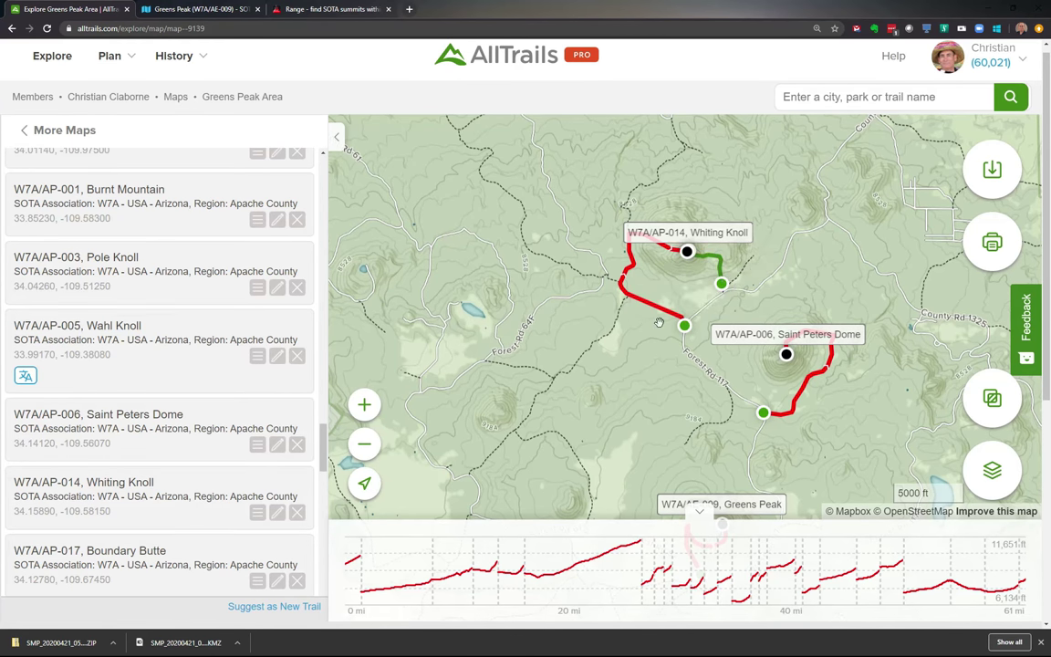
{"action": "scroll", "coordinate": [725, 292], "scroll_direction": "up", "scroll_amount": 3}
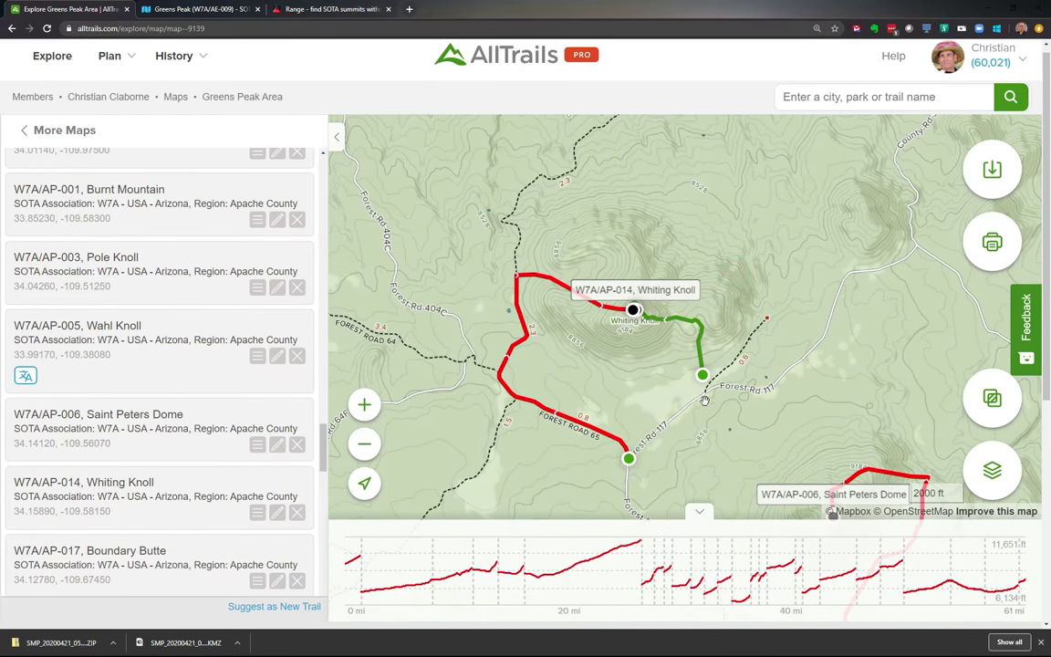
{"action": "mouse_move", "coordinate": [709, 392]}
- Check the found summits on the SOTA range map, return to AllTrails and look over Deer Spring Mountain and the route list
{"action": "left_click", "coordinate": [360, 10]}
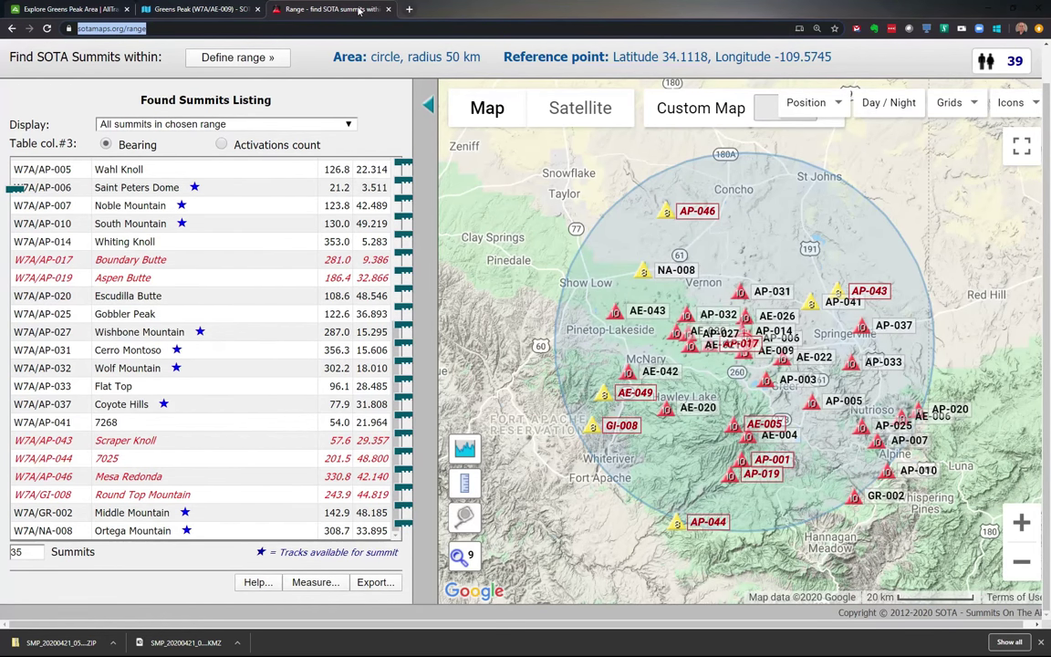
{"action": "left_click", "coordinate": [79, 11]}
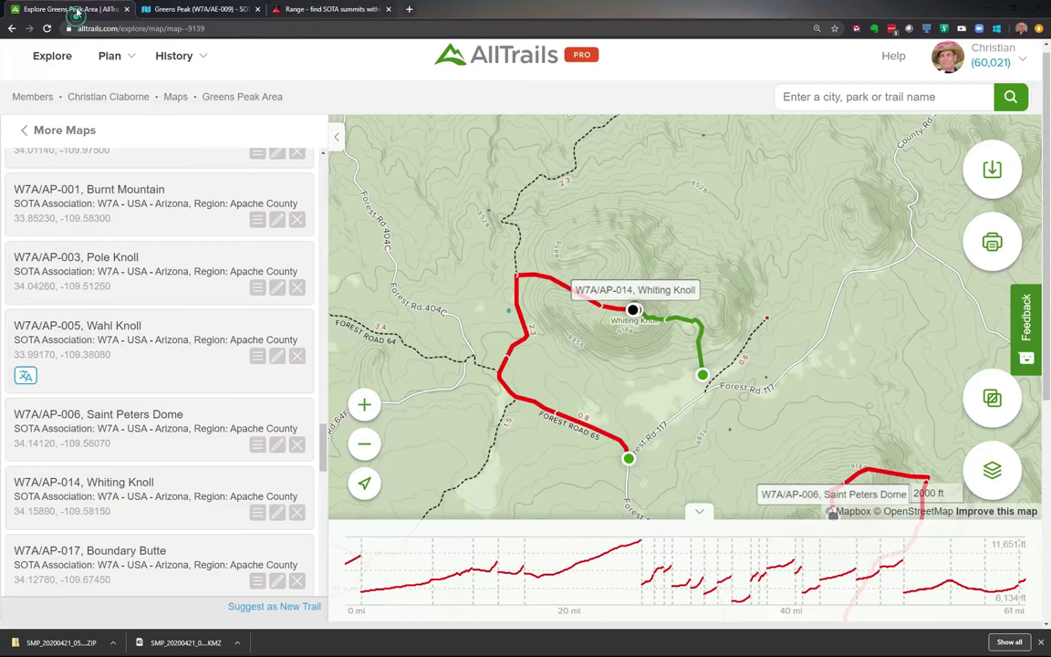
{"action": "scroll", "coordinate": [609, 239], "scroll_direction": "down", "scroll_amount": 2}
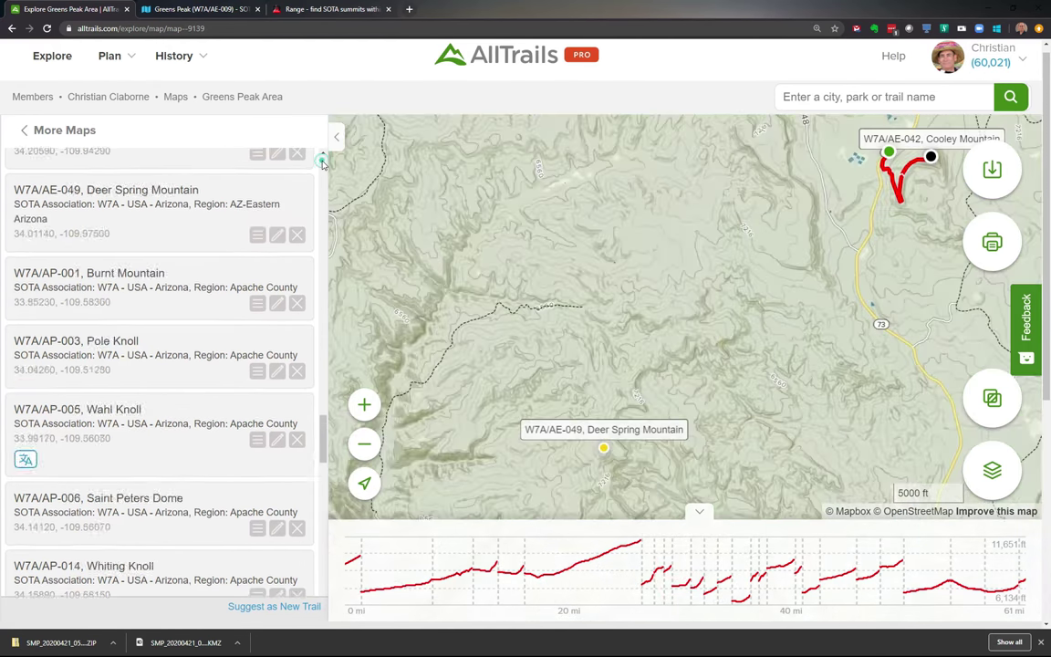
{"action": "scroll", "coordinate": [321, 169], "scroll_direction": "up", "scroll_amount": 10}
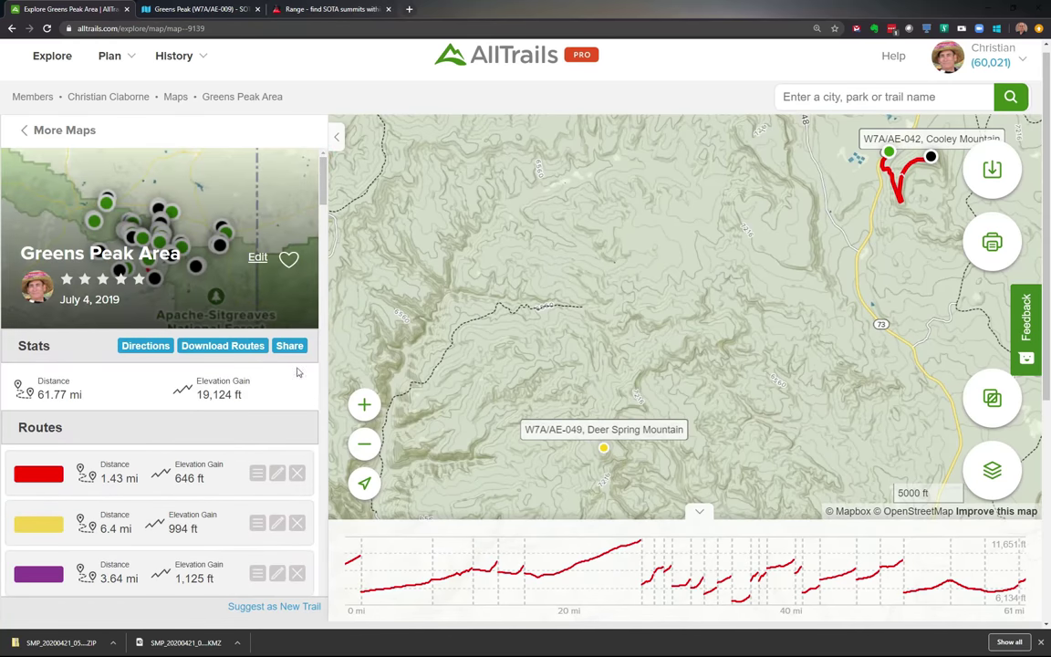
{"action": "scroll", "coordinate": [199, 383], "scroll_direction": "down", "scroll_amount": 10}
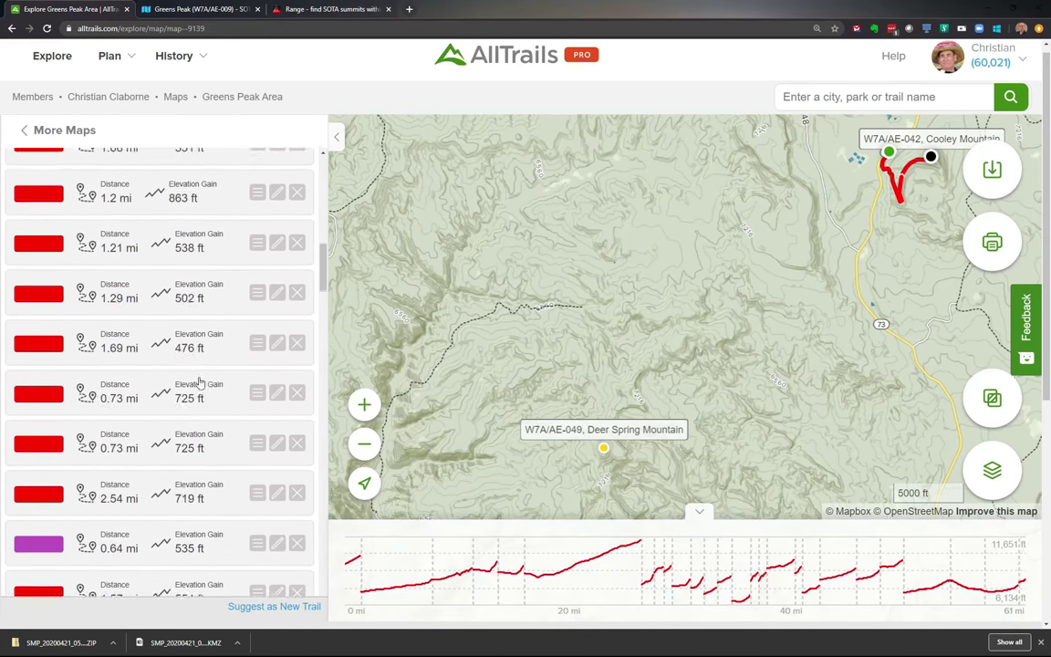
{"action": "scroll", "coordinate": [198, 383], "scroll_direction": "down", "scroll_amount": 8}
{"action": "scroll", "coordinate": [205, 374], "scroll_direction": "down", "scroll_amount": 1}
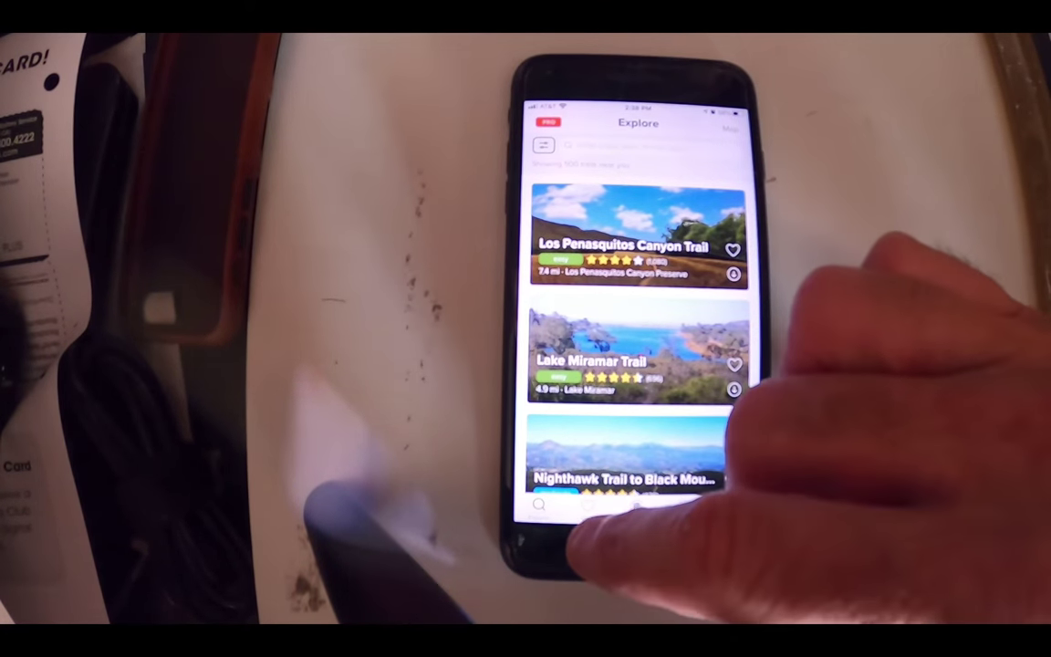
- In the AllTrails phone app, search the saved maps for "tw" and open the W6/SC-453 Twin Peaks map
{"action": "left_click", "coordinate": [587, 506]}
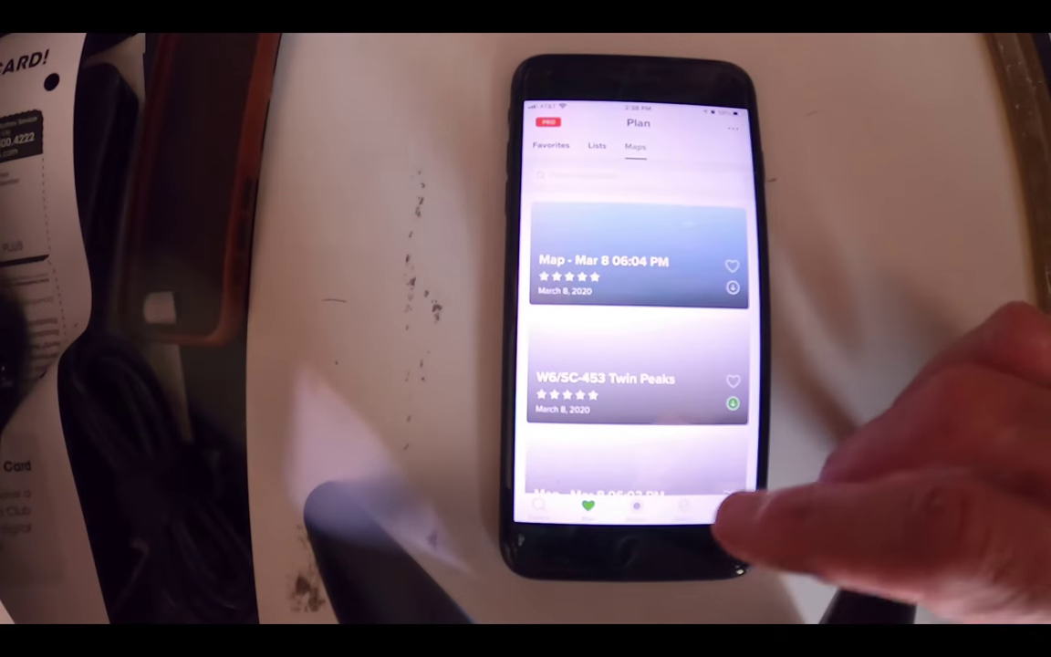
{"action": "left_click", "coordinate": [638, 173]}
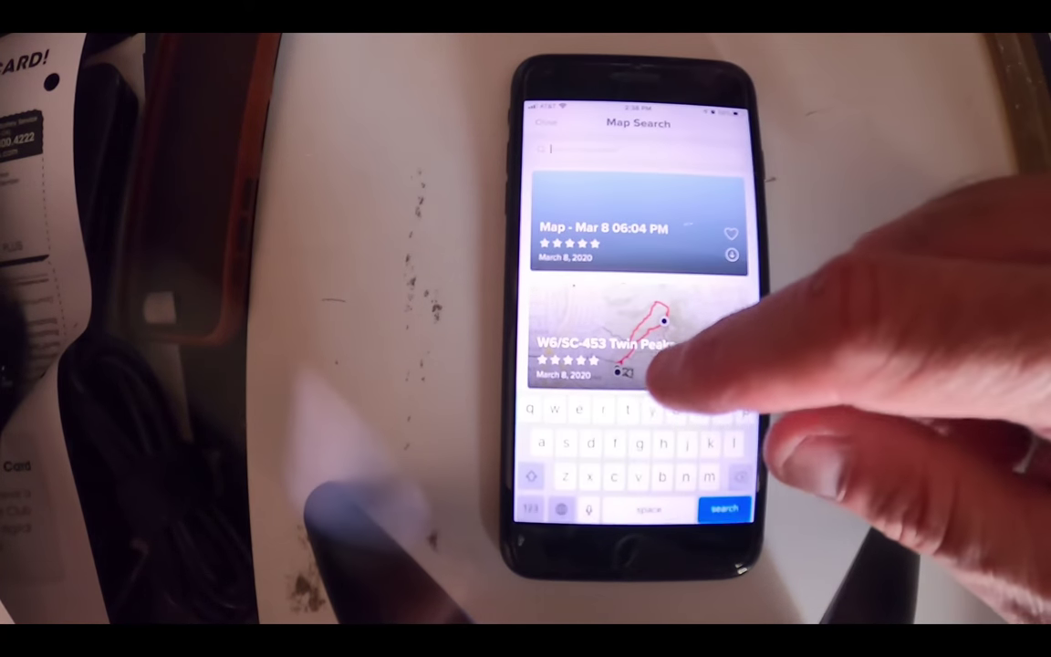
{"action": "type", "text": "tw"}
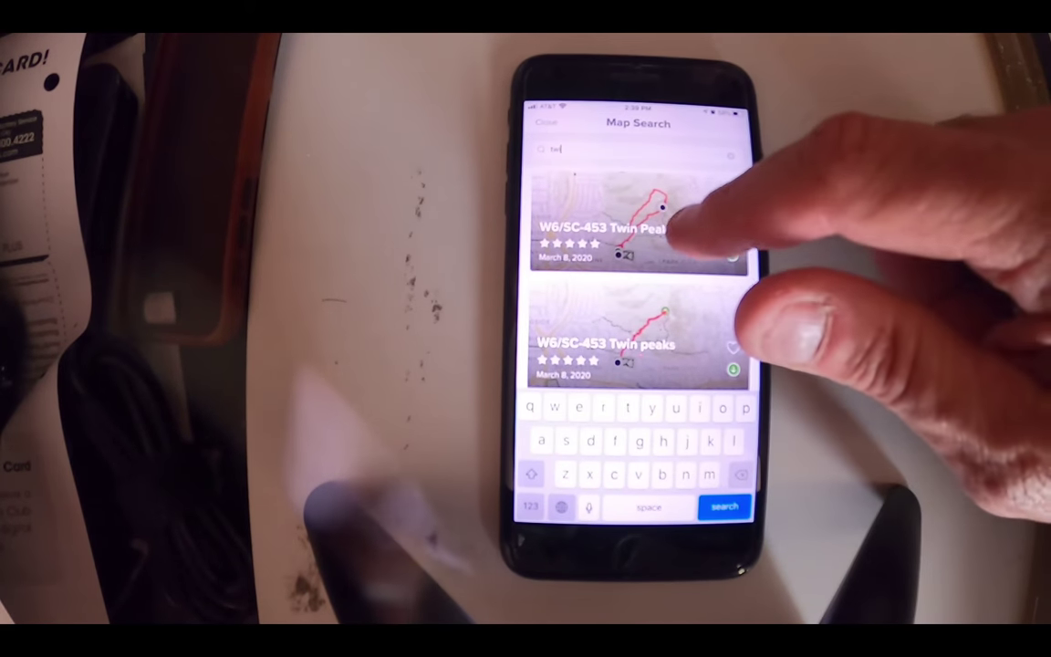
{"action": "left_click", "coordinate": [670, 226]}
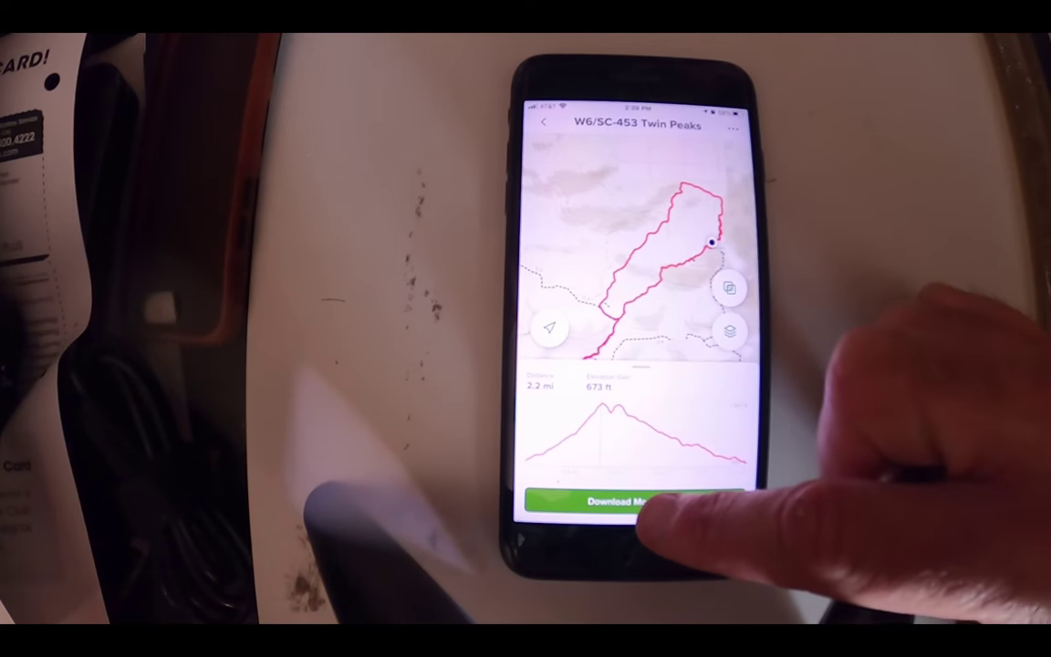
- View the Twin Peaks map's downloadable layers, return to search the saved maps for "w", and close the search
{"action": "left_click", "coordinate": [630, 501]}
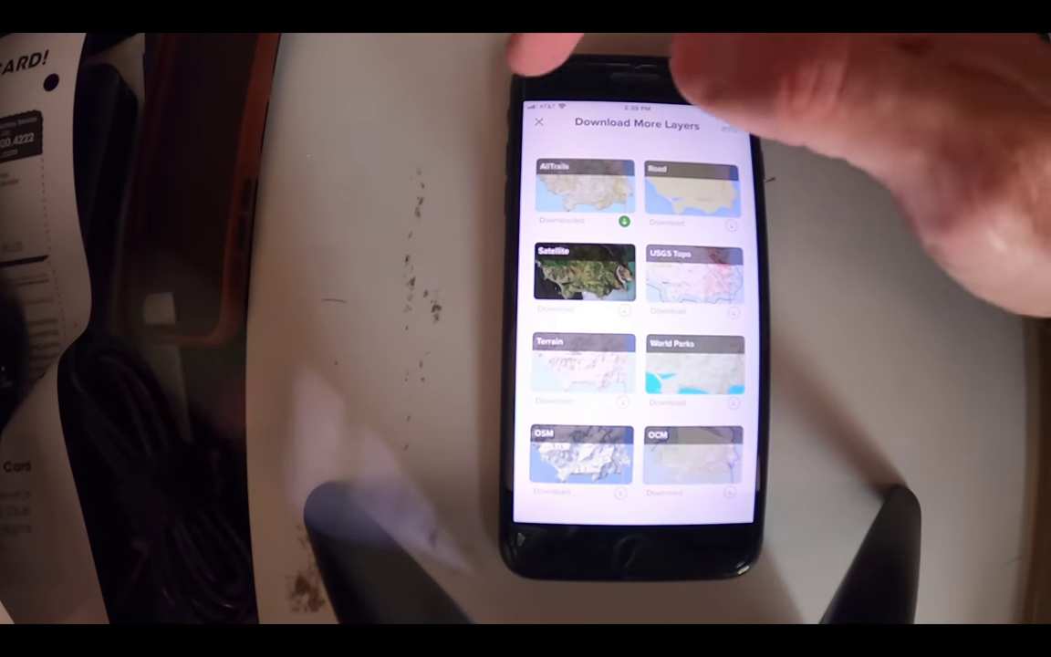
{"action": "left_click", "coordinate": [539, 121]}
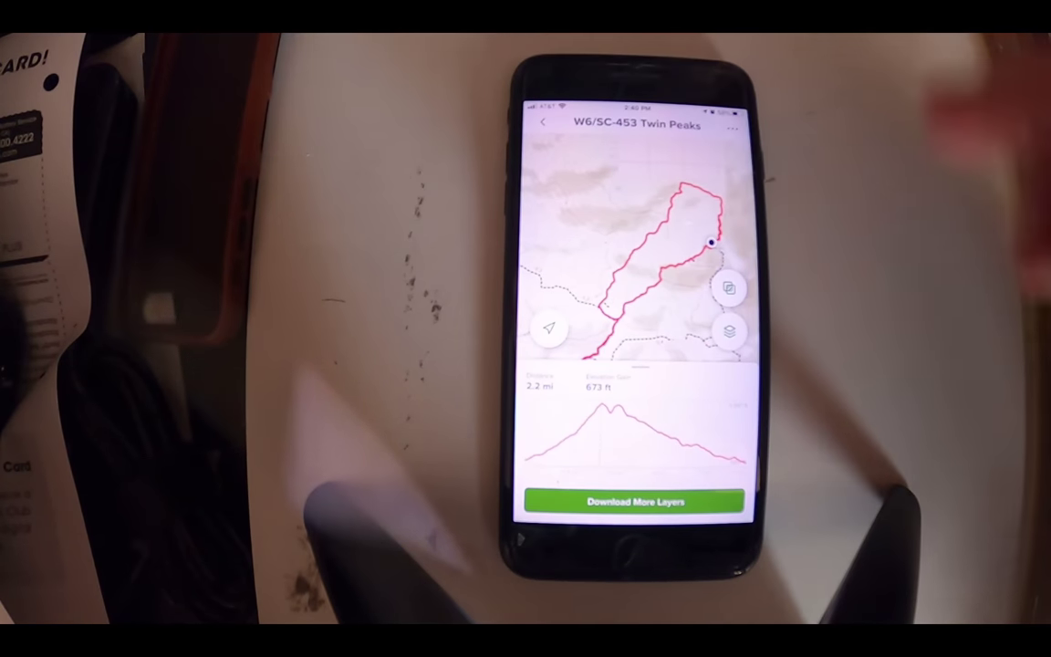
{"action": "left_click", "coordinate": [536, 121]}
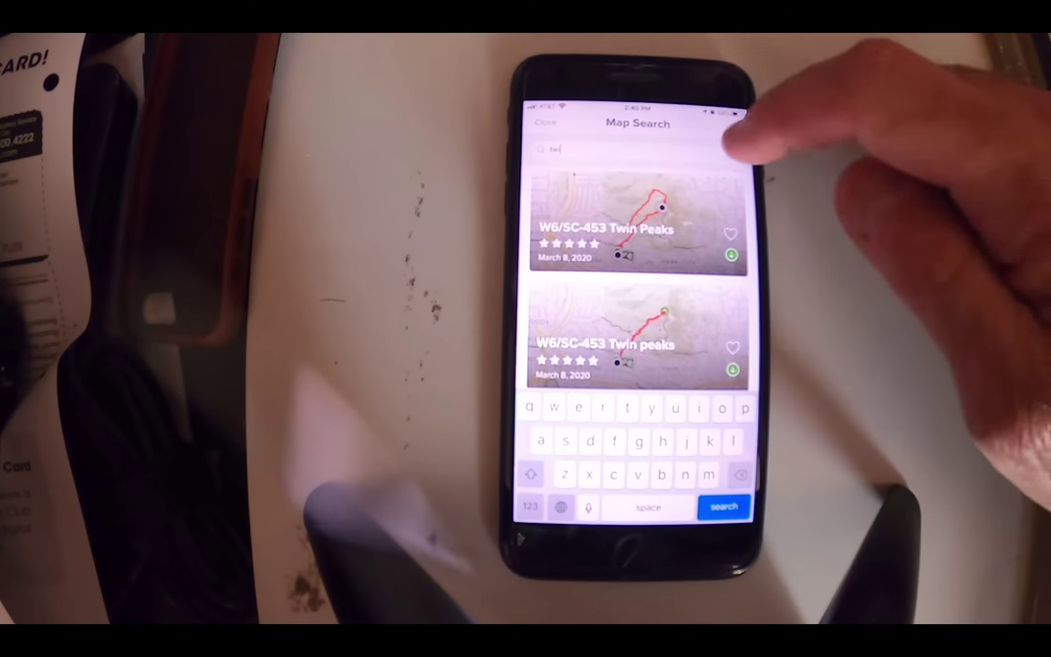
{"action": "left_click", "coordinate": [729, 156]}
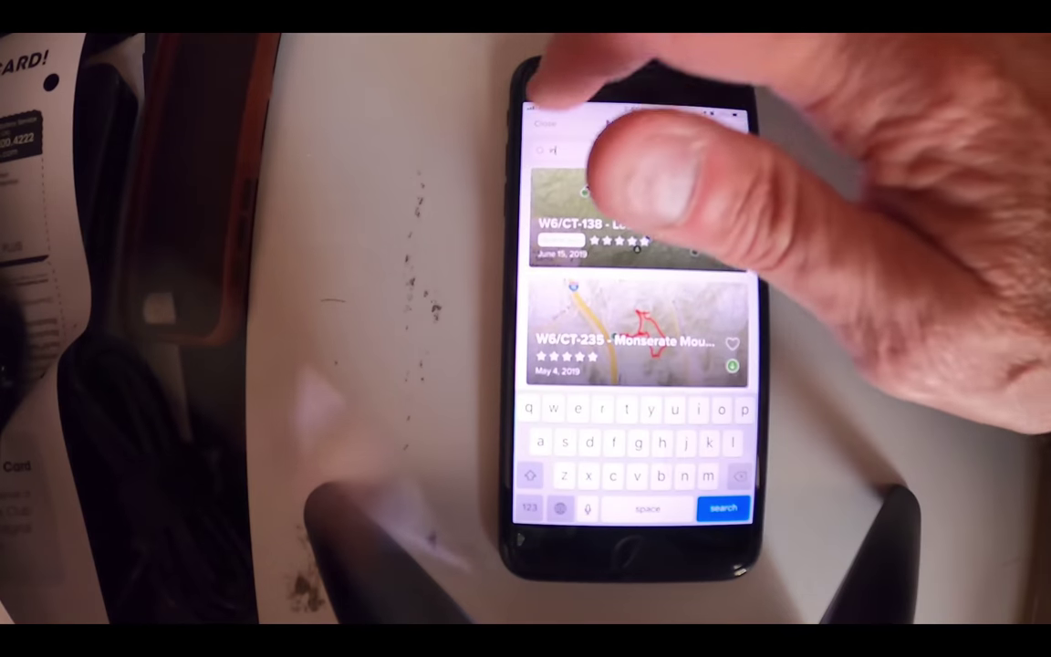
{"action": "left_click", "coordinate": [545, 122]}
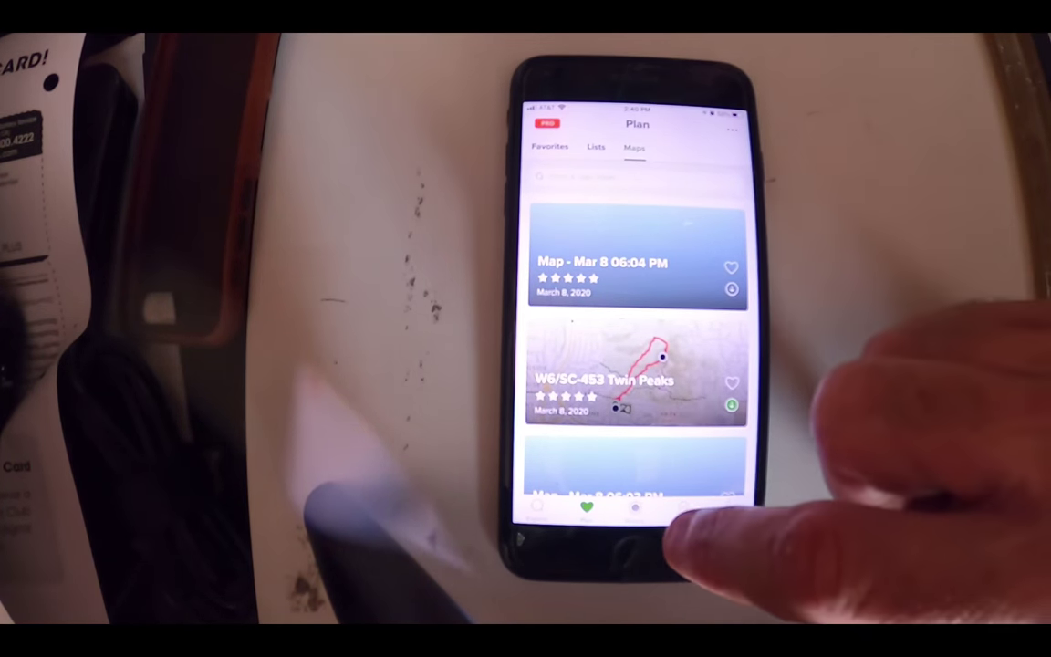
- View the recordings in the activity history, open the hike recording screen and close it without starting a recording
{"action": "left_click", "coordinate": [682, 507]}
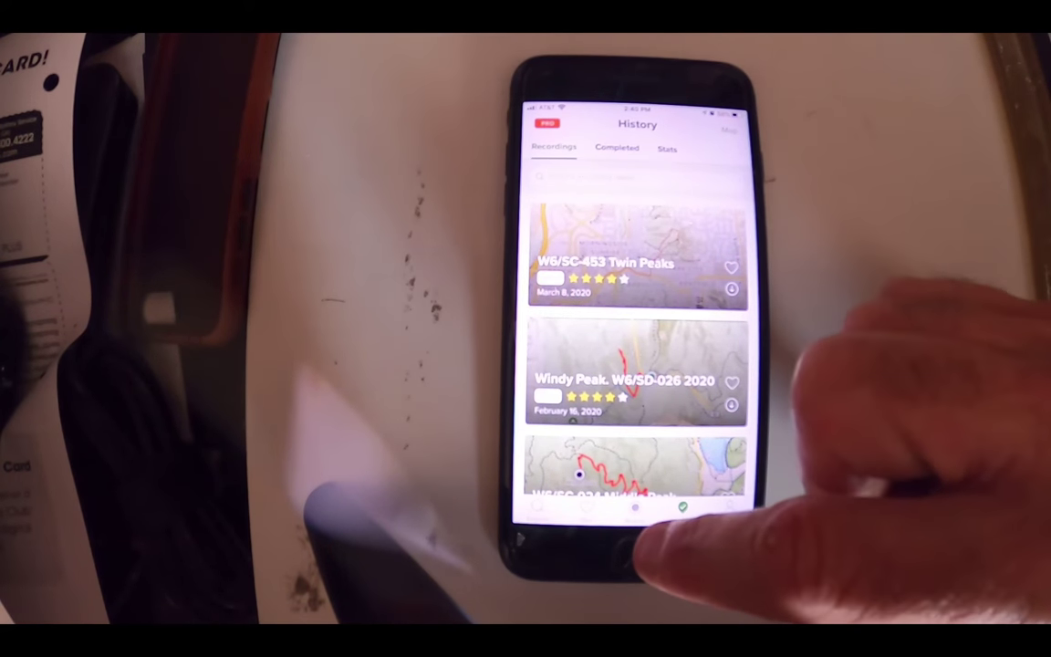
{"action": "left_click", "coordinate": [629, 516]}
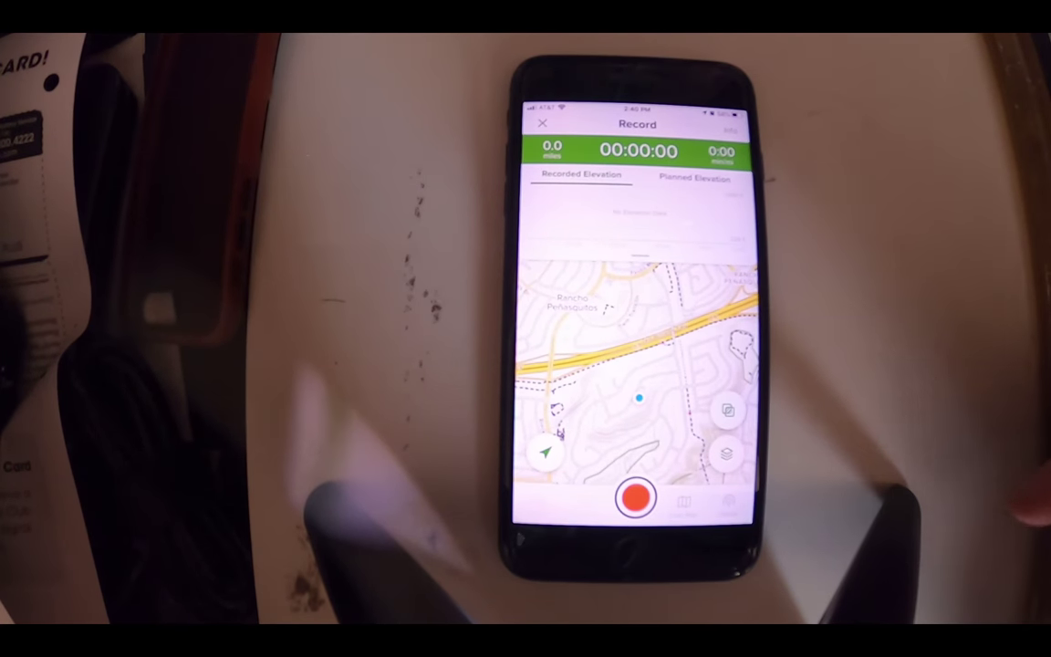
{"action": "left_click", "coordinate": [542, 122]}
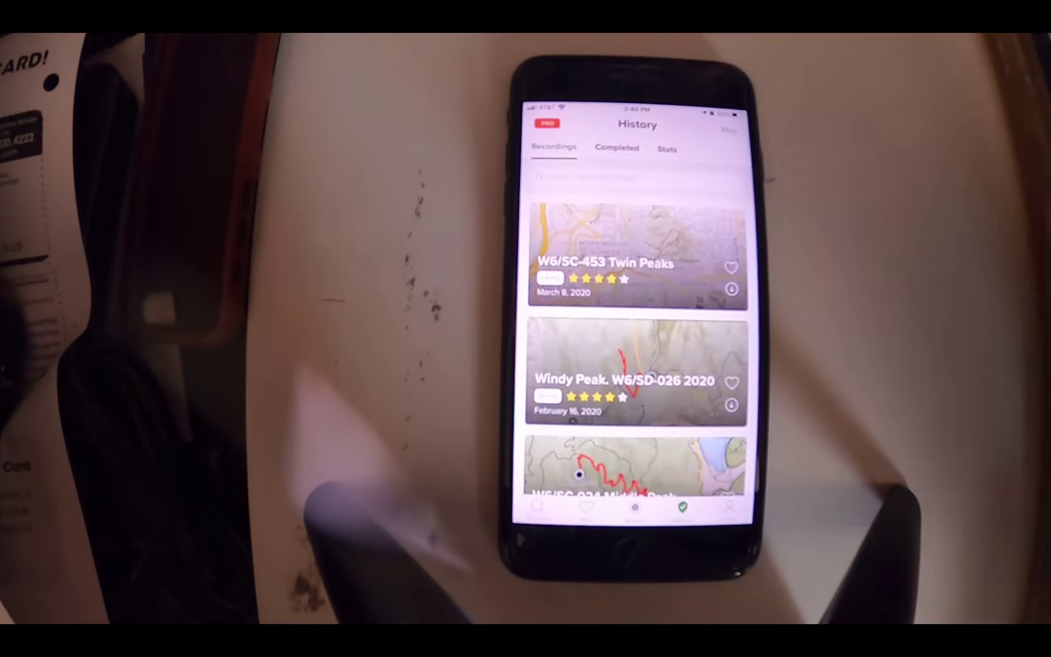